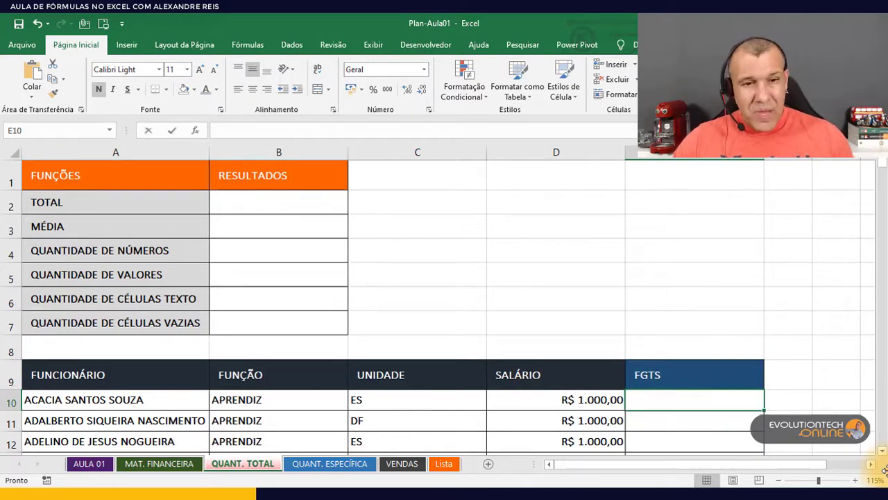
Calculate FGTS in E10 as =D10 * 8% and fill the formula down the whole FGTS column.
{"action": "type", "text": "="}
{"action": "left_click", "coordinate": [606, 398]}
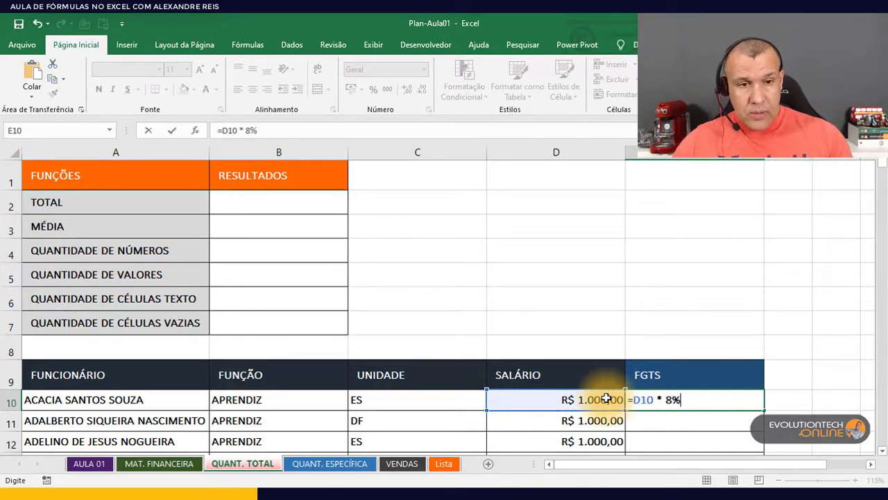
{"action": "type", "text": "* 8%"}
{"action": "key", "text": "ctrl+Return"}
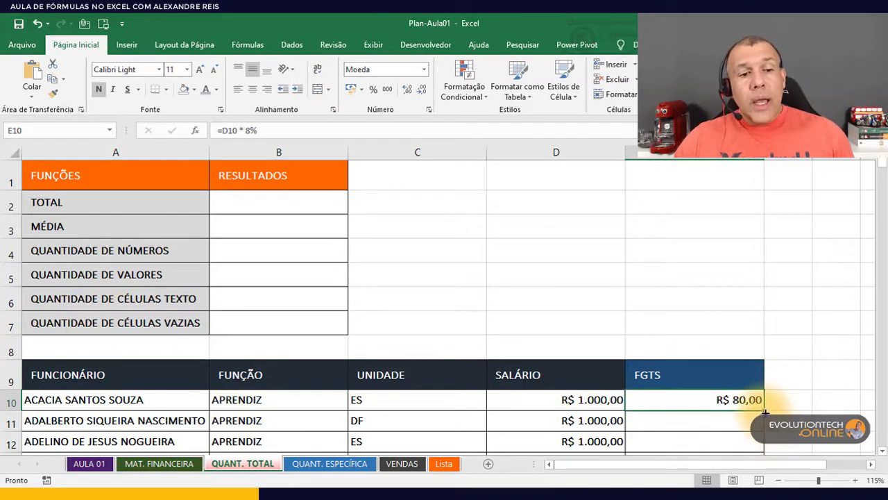
{"action": "double_click", "coordinate": [764, 410]}
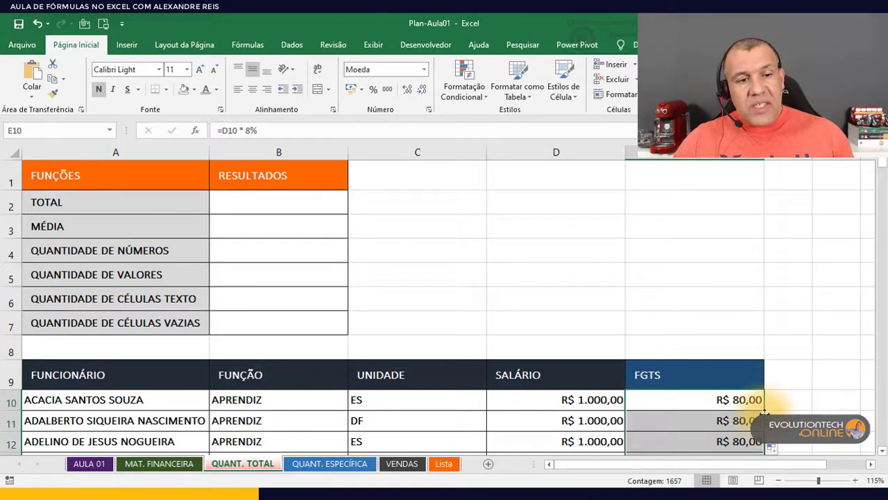
Look through the filled FGTS column and compare the FGTS formula with the salary cell in row 138.
{"action": "scroll", "coordinate": [722, 405], "scroll_direction": "down", "scroll_amount": 7}
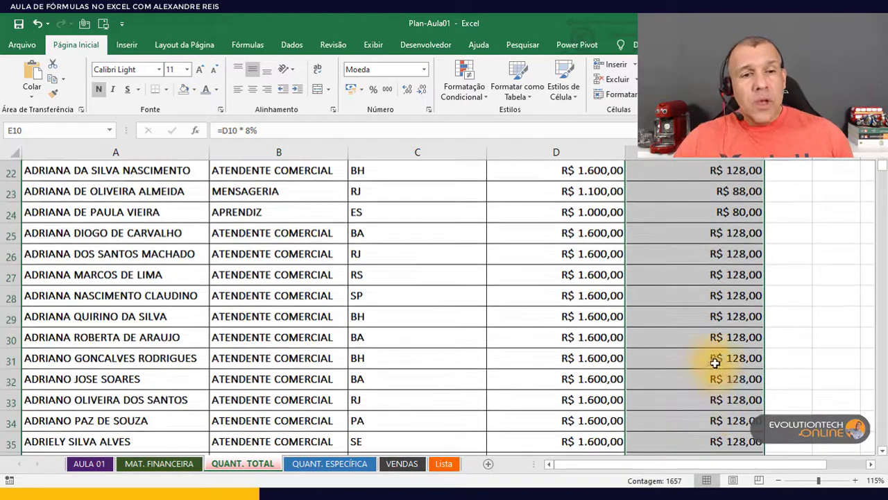
{"action": "scroll", "coordinate": [716, 340], "scroll_direction": "down", "scroll_amount": 7}
{"action": "scroll", "coordinate": [718, 347], "scroll_direction": "down", "scroll_amount": 20}
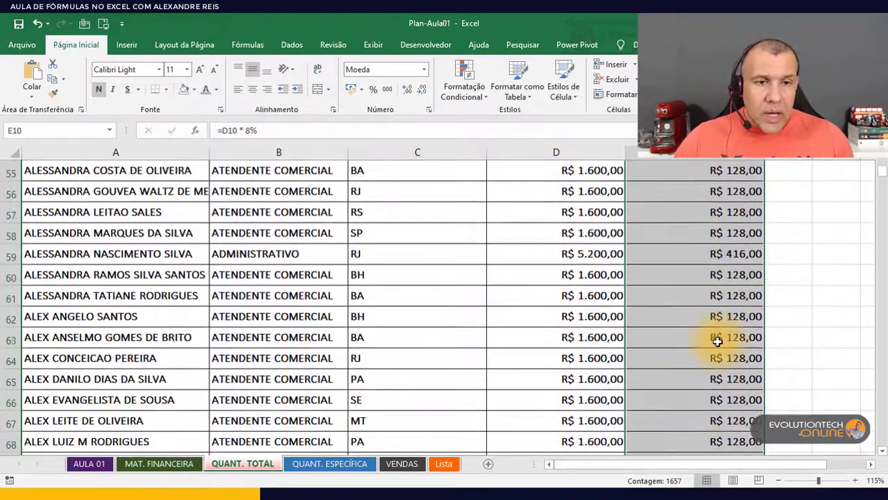
{"action": "scroll", "coordinate": [720, 356], "scroll_direction": "down", "scroll_amount": 9}
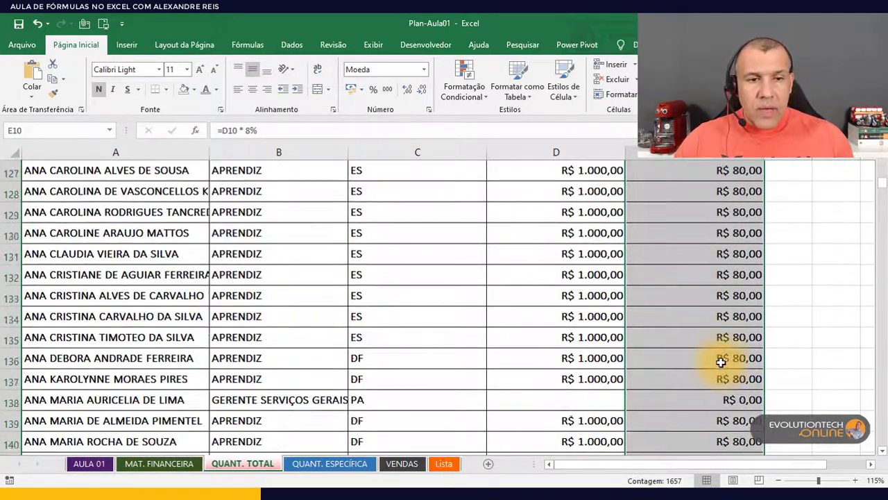
{"action": "left_click", "coordinate": [666, 280]}
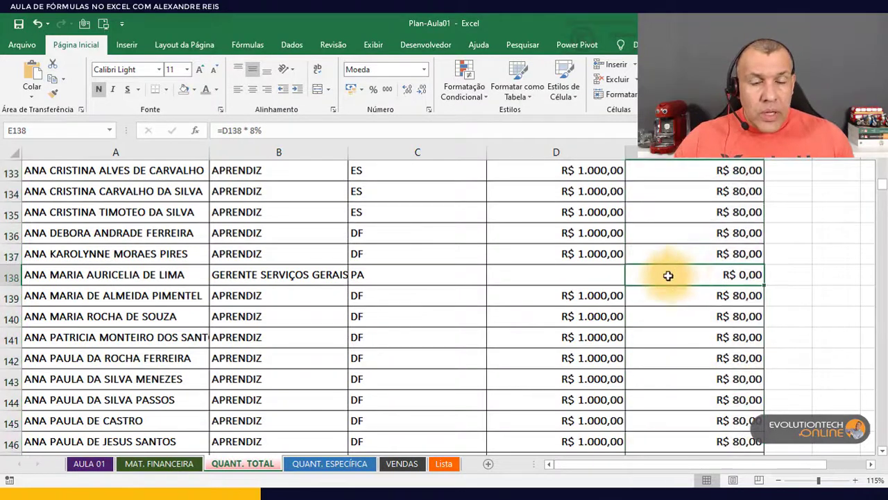
{"action": "left_click", "coordinate": [601, 275]}
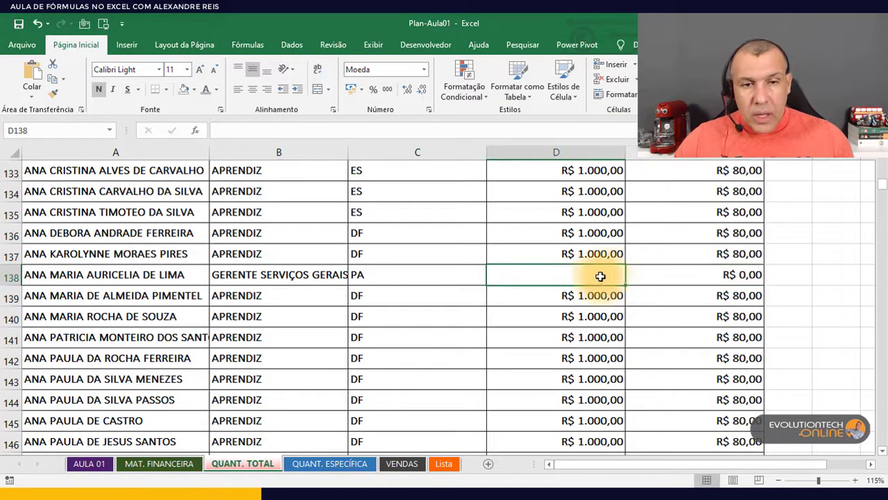
{"action": "scroll", "coordinate": [698, 322], "scroll_direction": "down", "scroll_amount": 6}
{"action": "scroll", "coordinate": [697, 322], "scroll_direction": "down", "scroll_amount": 20}
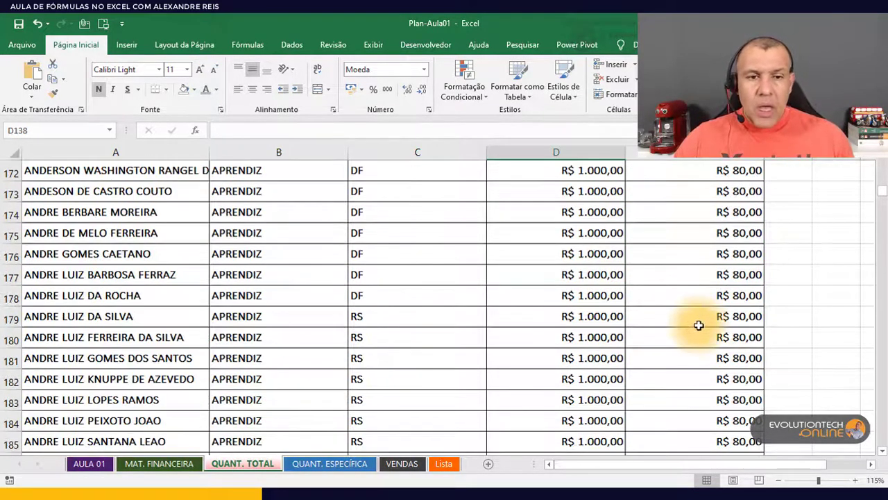
Examine the FGTS and salary cells in row 236, and return to the first row of the sheet.
{"action": "scroll", "coordinate": [705, 343], "scroll_direction": "up", "scroll_amount": 12}
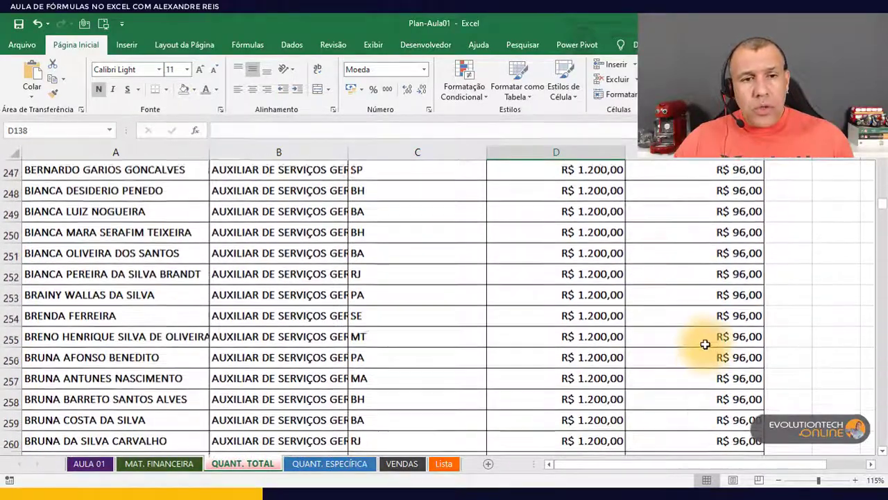
{"action": "scroll", "coordinate": [703, 345], "scroll_direction": "down", "scroll_amount": 2}
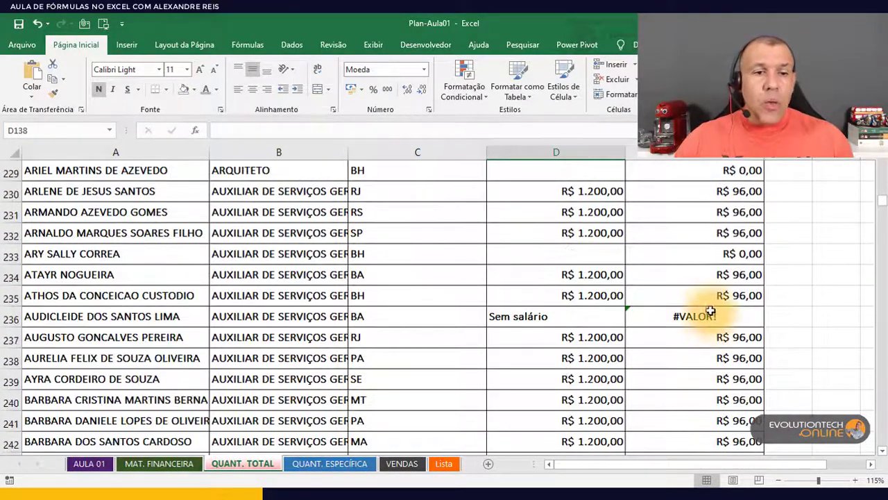
{"action": "left_click", "coordinate": [684, 316]}
{"action": "left_click", "coordinate": [565, 316]}
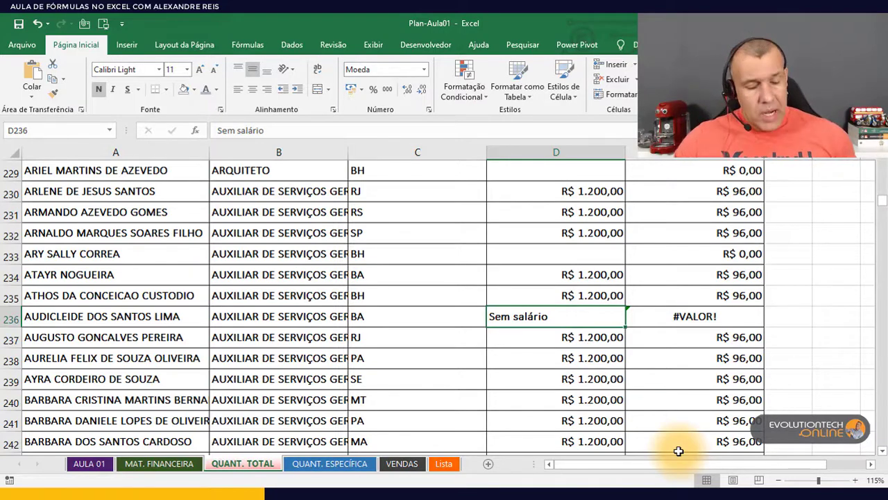
{"action": "key", "text": "Up"}
{"action": "key", "text": "Up"}
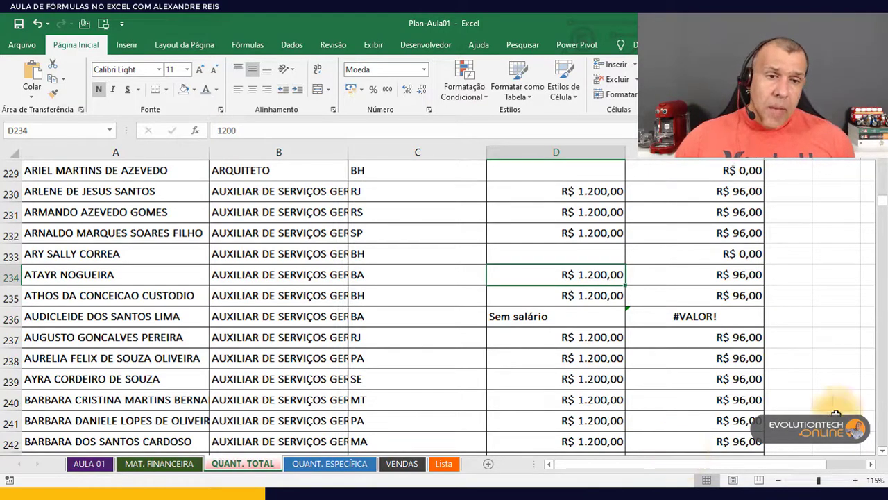
{"action": "left_click", "coordinate": [833, 377]}
{"action": "key", "text": "ctrl+Up"}
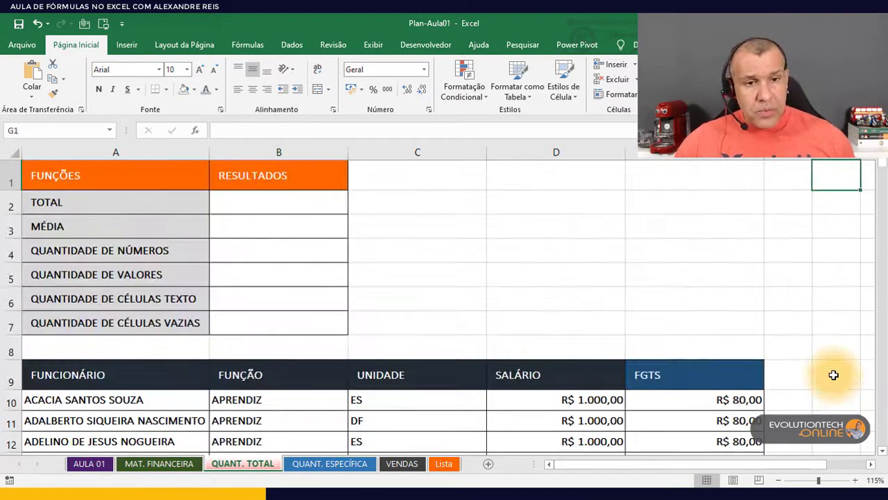
Turn on filtering for the employee table's header row.
{"action": "left_click", "coordinate": [512, 378]}
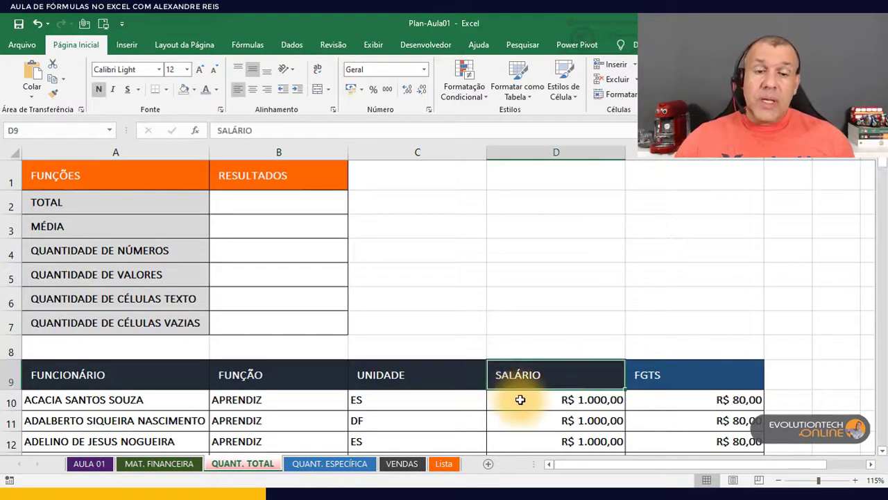
{"action": "left_click", "coordinate": [409, 372]}
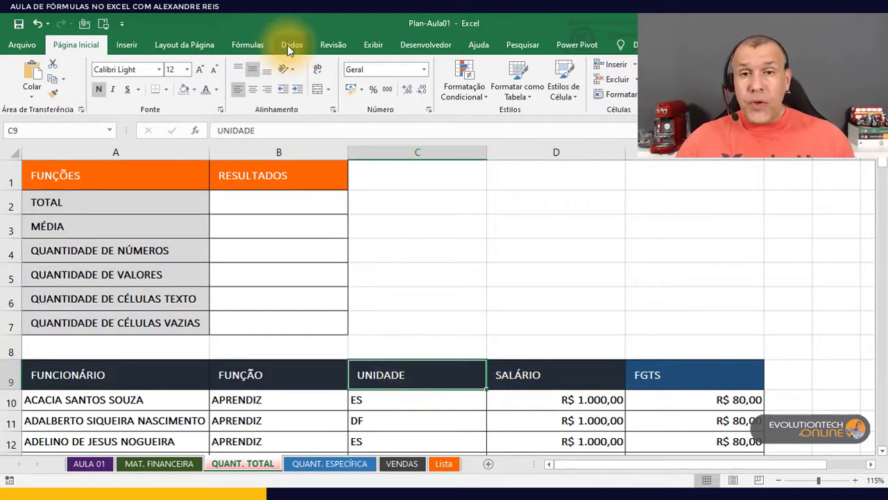
{"action": "left_click", "coordinate": [412, 422]}
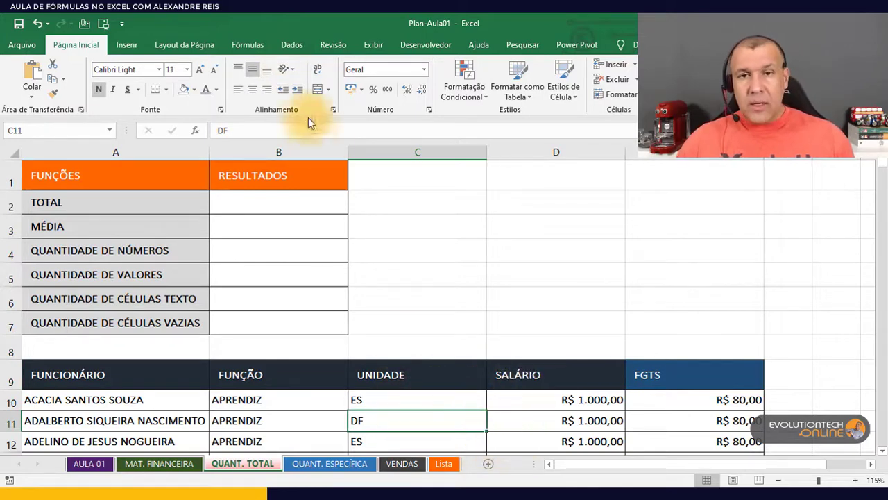
{"action": "left_click", "coordinate": [289, 48]}
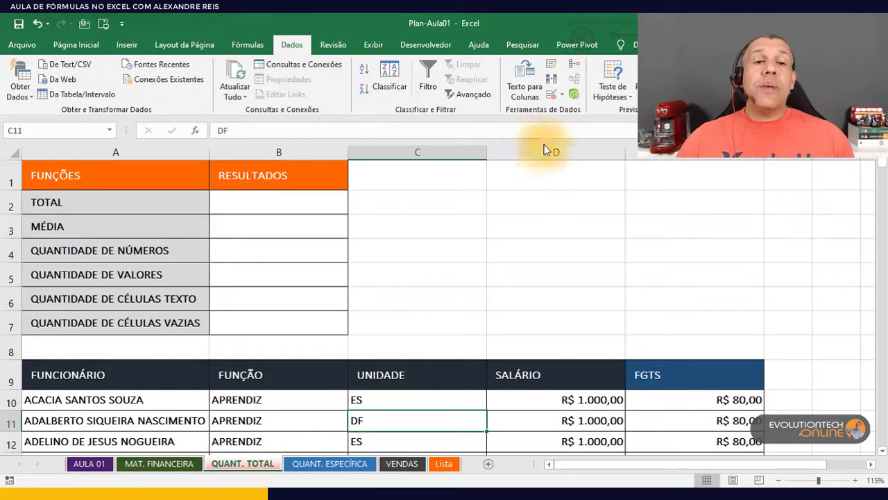
{"action": "left_click", "coordinate": [429, 67]}
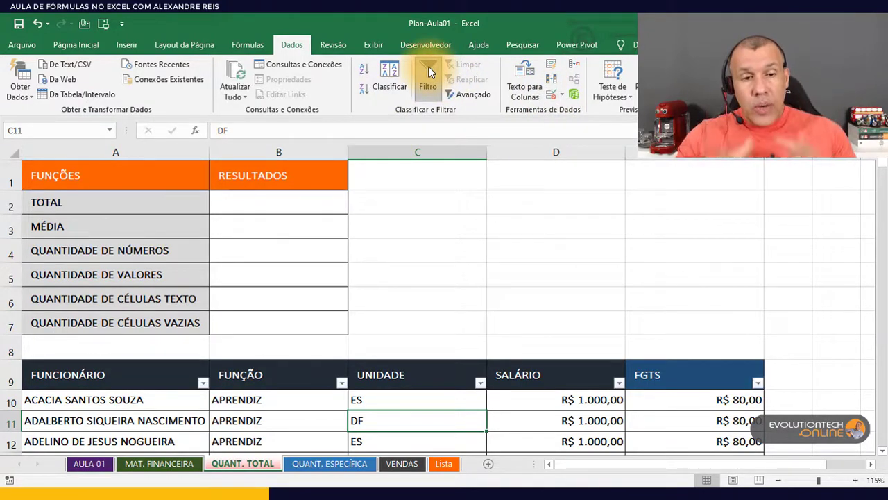
Filter the FGTS column to show only the #VALOR! entries.
{"action": "scroll", "coordinate": [639, 288], "scroll_direction": "down", "scroll_amount": 3}
{"action": "scroll", "coordinate": [708, 241], "scroll_direction": "down", "scroll_amount": 1}
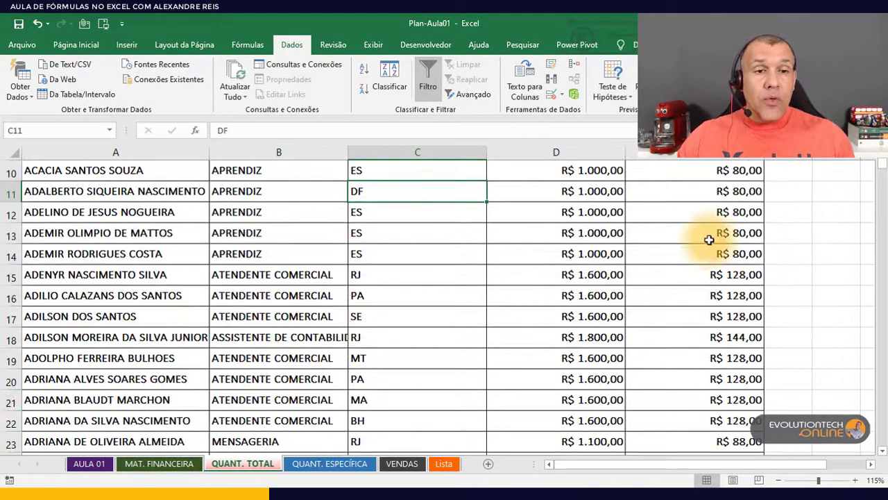
{"action": "scroll", "coordinate": [750, 274], "scroll_direction": "up", "scroll_amount": 2}
{"action": "left_click", "coordinate": [752, 303]}
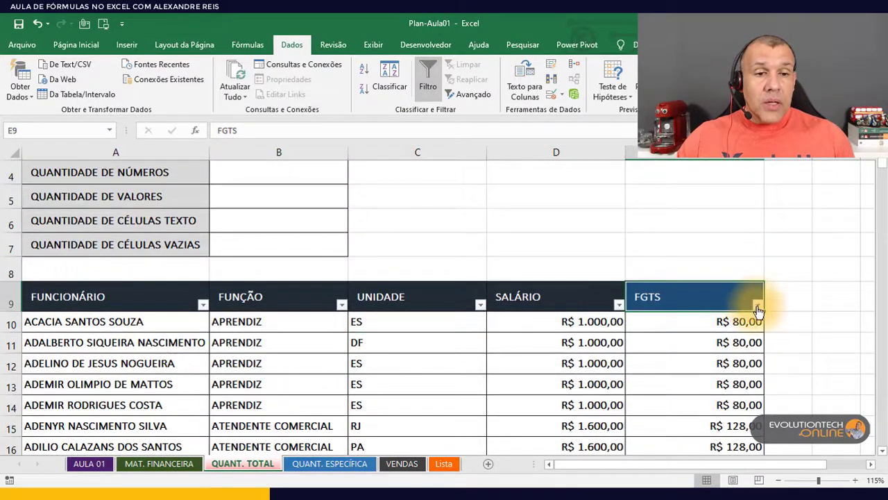
{"action": "left_click", "coordinate": [755, 305]}
{"action": "scroll", "coordinate": [699, 211], "scroll_direction": "down", "scroll_amount": 5}
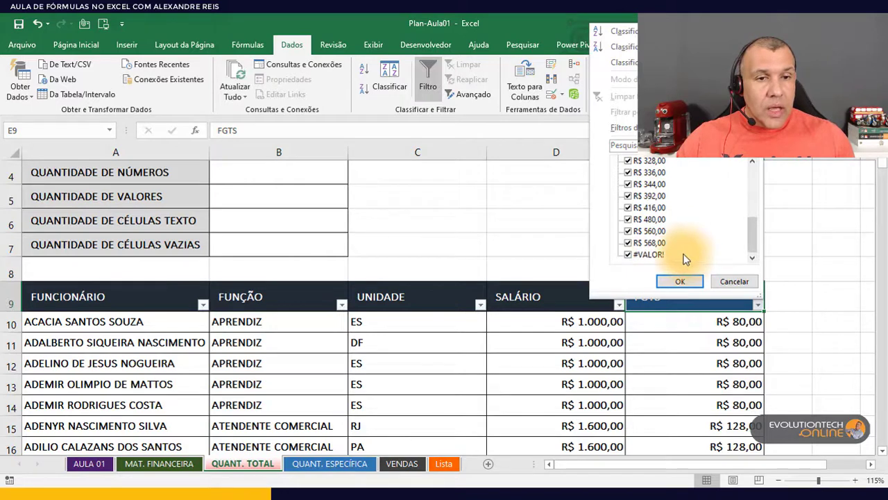
{"action": "scroll", "coordinate": [677, 236], "scroll_direction": "up", "scroll_amount": 5}
{"action": "left_click", "coordinate": [629, 160]}
{"action": "scroll", "coordinate": [668, 202], "scroll_direction": "down", "scroll_amount": 5}
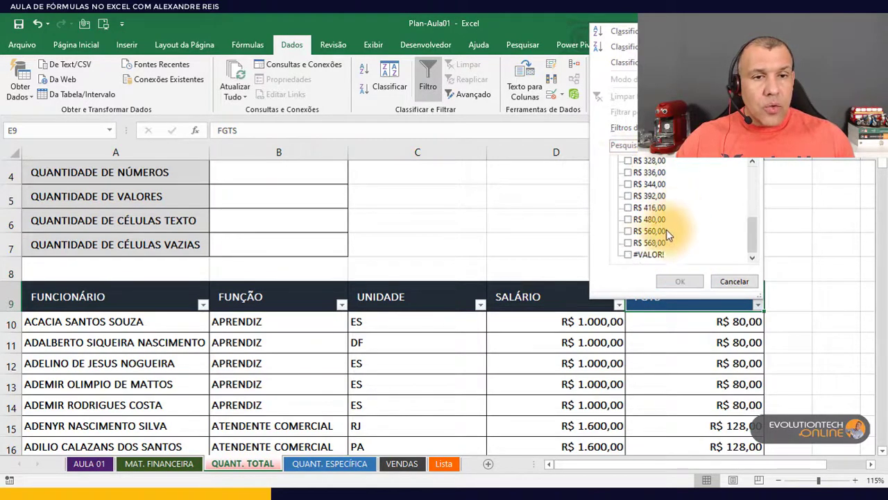
{"action": "left_click", "coordinate": [628, 255]}
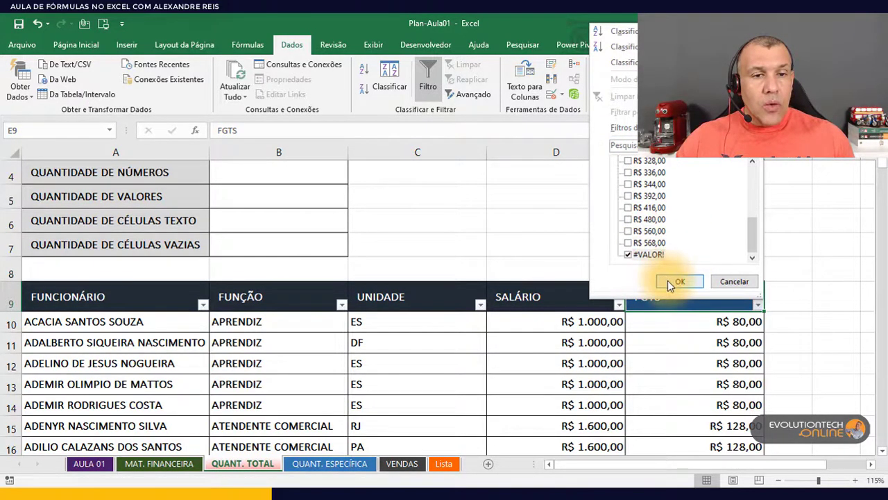
{"action": "left_click", "coordinate": [674, 281]}
Inspect the salary entries of the filtered rows and clear the FGTS filter.
{"action": "left_click_drag", "start_coordinate": [555, 323], "coordinate": [574, 367]}
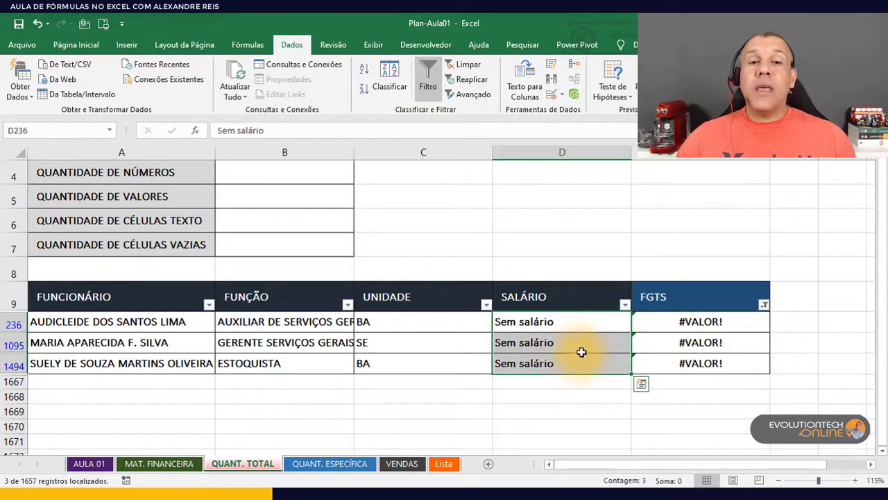
{"action": "left_click", "coordinate": [561, 322]}
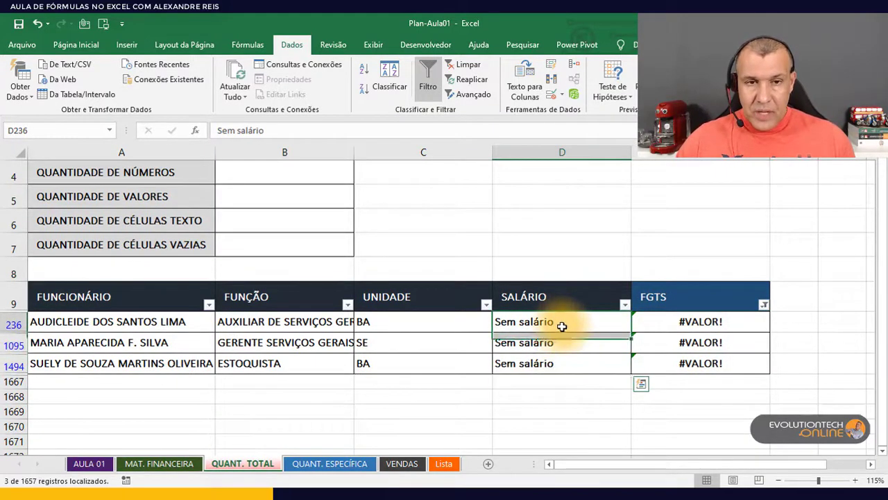
{"action": "left_click", "coordinate": [469, 68]}
Wrap the first employee's FGTS calculation in SEERRO with 0 as the error value, giving =SEERRO(D10 * 8%;0).
{"action": "left_click", "coordinate": [669, 328]}
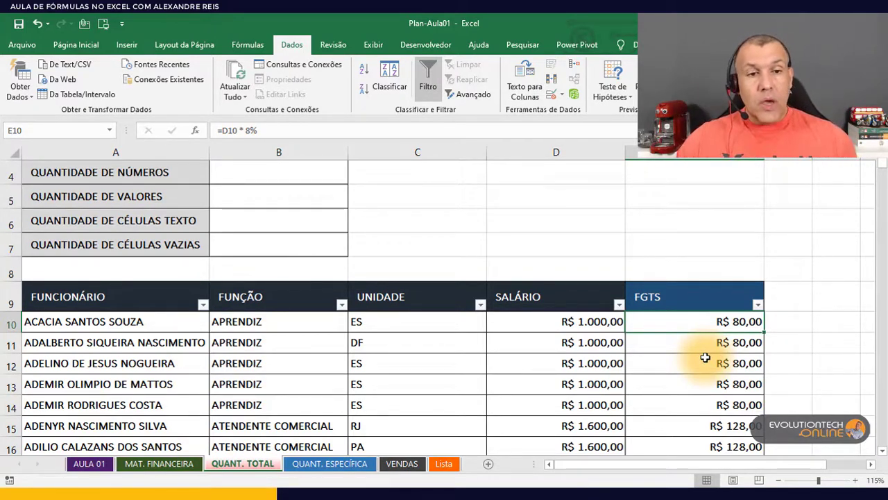
{"action": "double_click", "coordinate": [699, 322]}
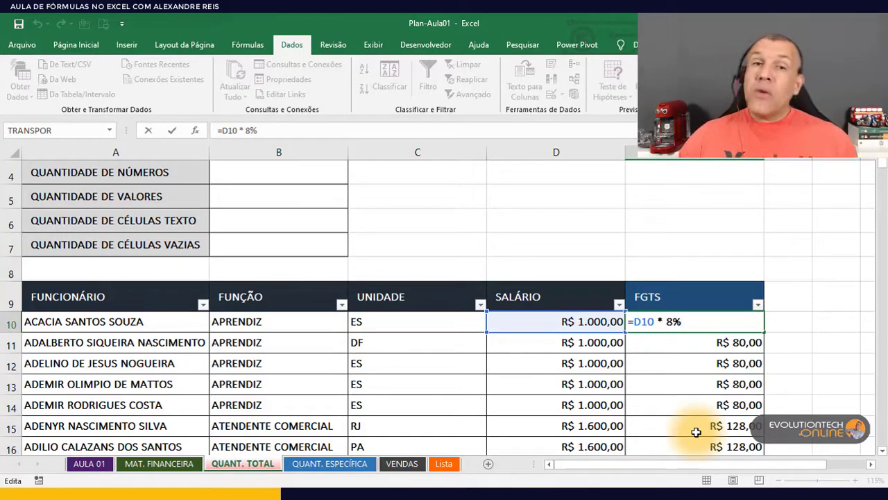
{"action": "left_click", "coordinate": [634, 321]}
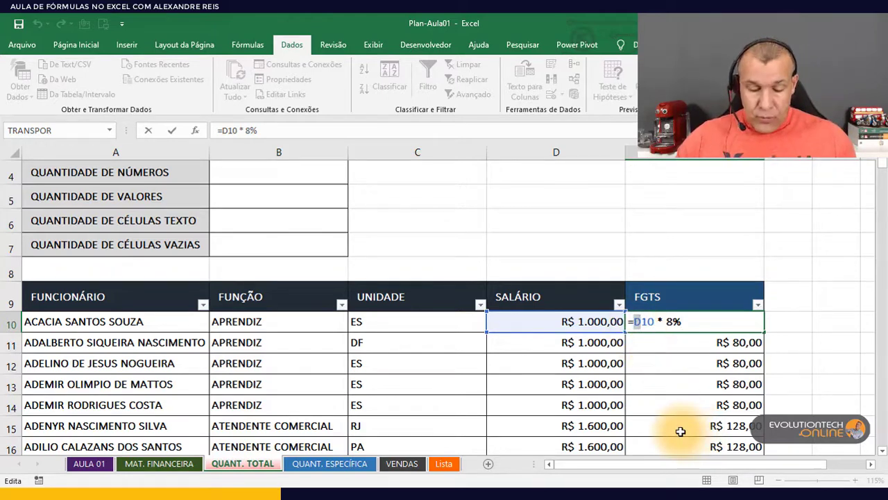
{"action": "type", "text": "SEE"}
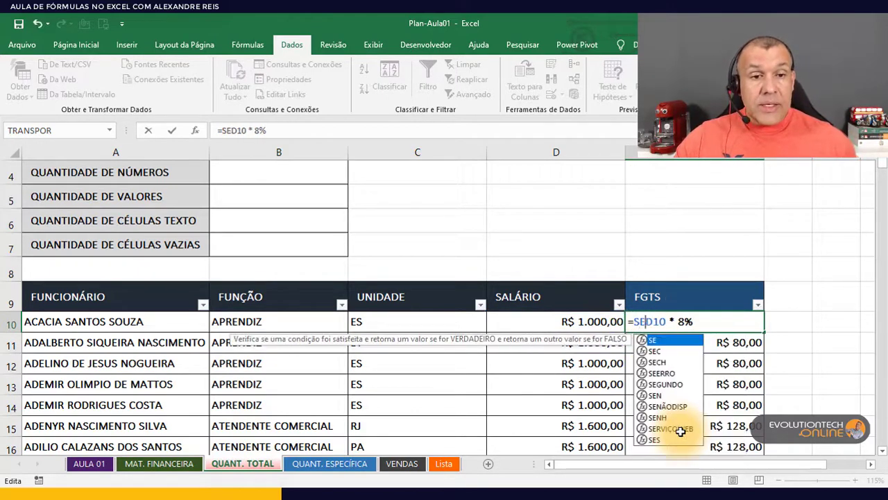
{"action": "double_click", "coordinate": [662, 341]}
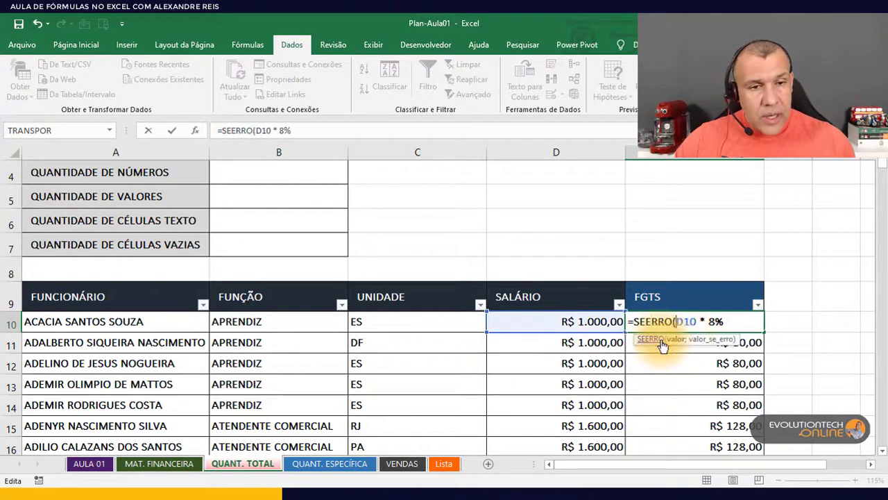
{"action": "left_click", "coordinate": [727, 322]}
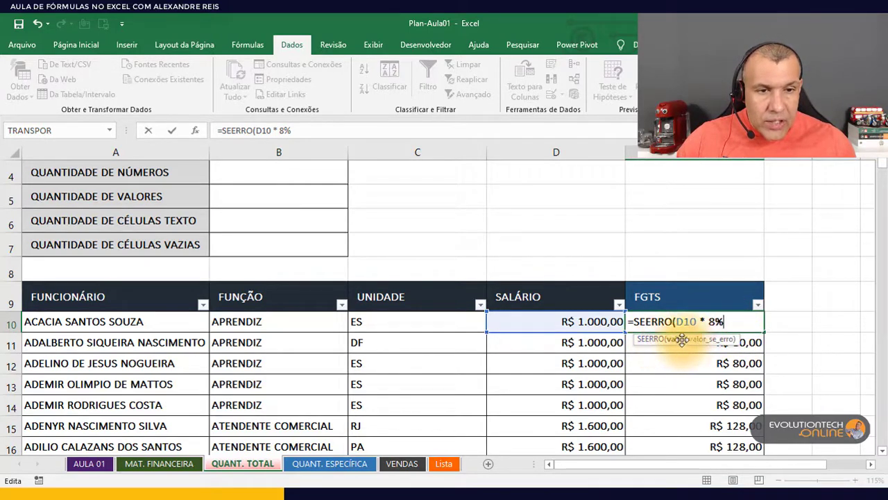
{"action": "left_click_drag", "start_coordinate": [678, 321], "coordinate": [735, 326]}
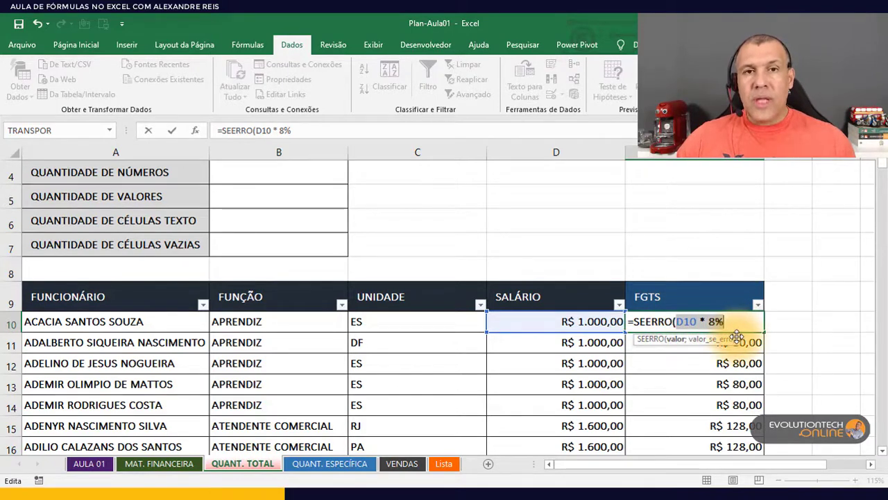
{"action": "left_click", "coordinate": [740, 324]}
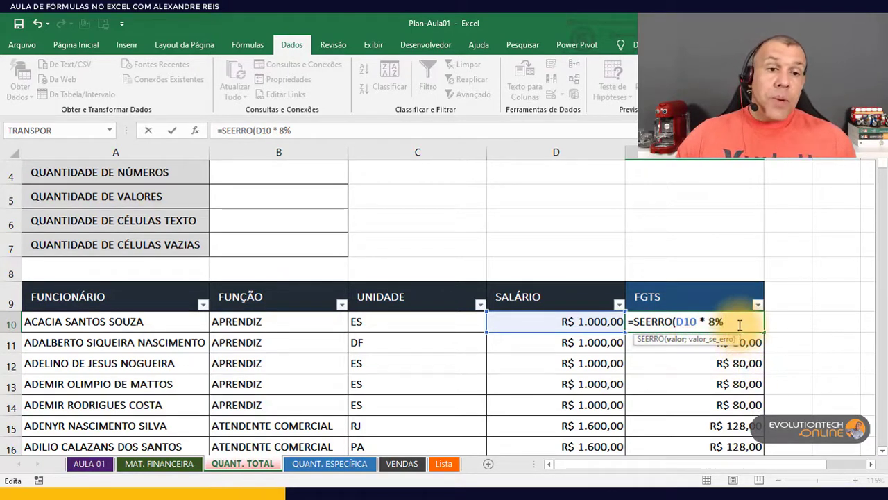
{"action": "type", "text": ";0"}
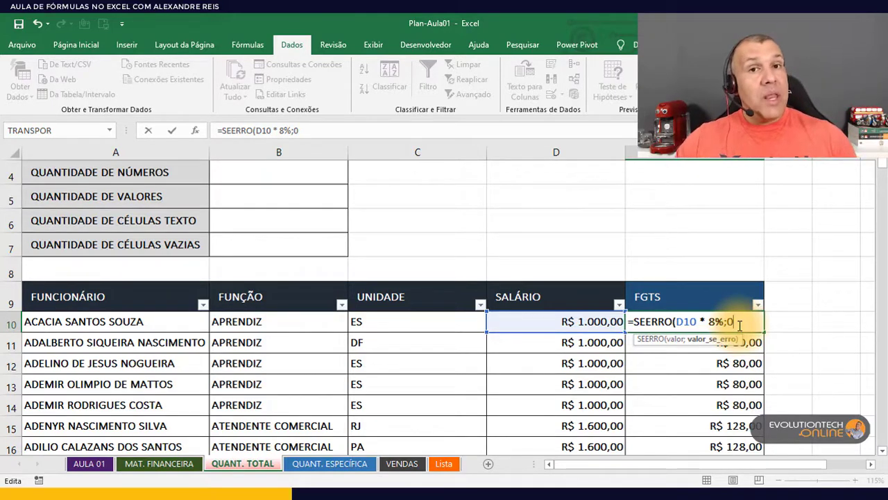
{"action": "type", "text": ")"}
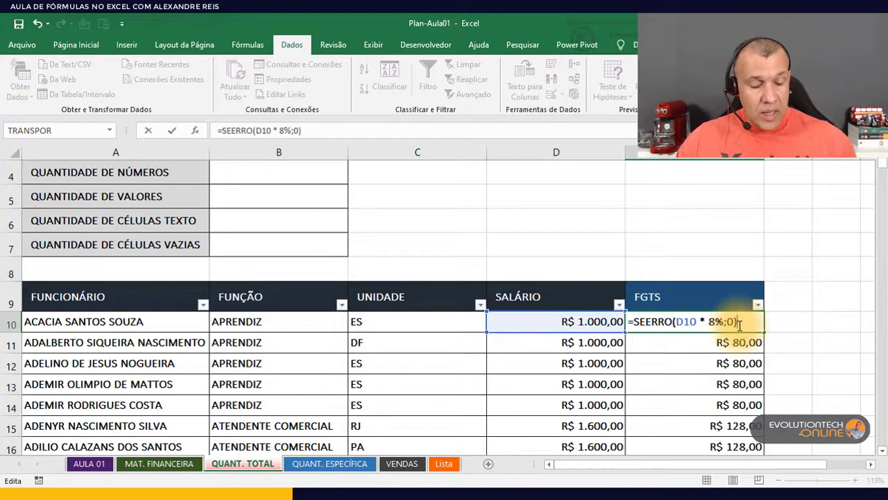
{"action": "key", "text": "Return"}
Fill the SEERRO formula from E10 down the FGTS column for every employee.
{"action": "left_click", "coordinate": [739, 326]}
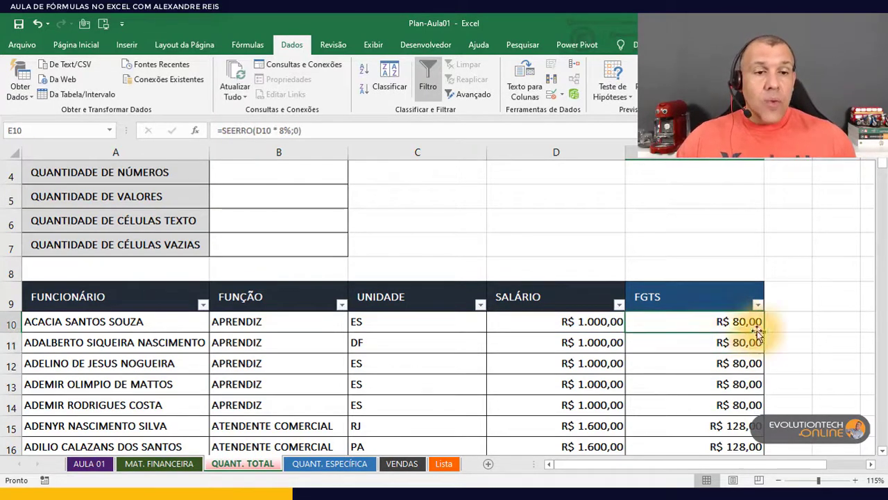
{"action": "double_click", "coordinate": [764, 331]}
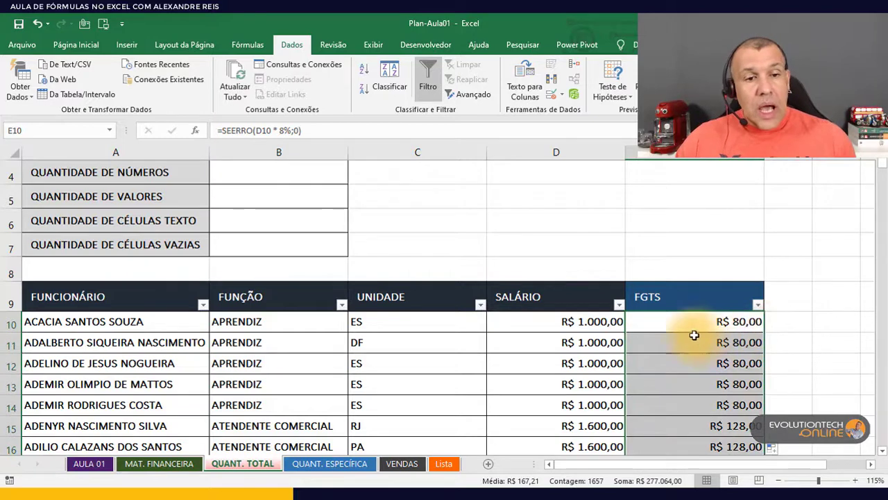
{"action": "left_click", "coordinate": [723, 322]}
Filter the FGTS column to show only the R$ 0,00 entries.
{"action": "left_click", "coordinate": [757, 304]}
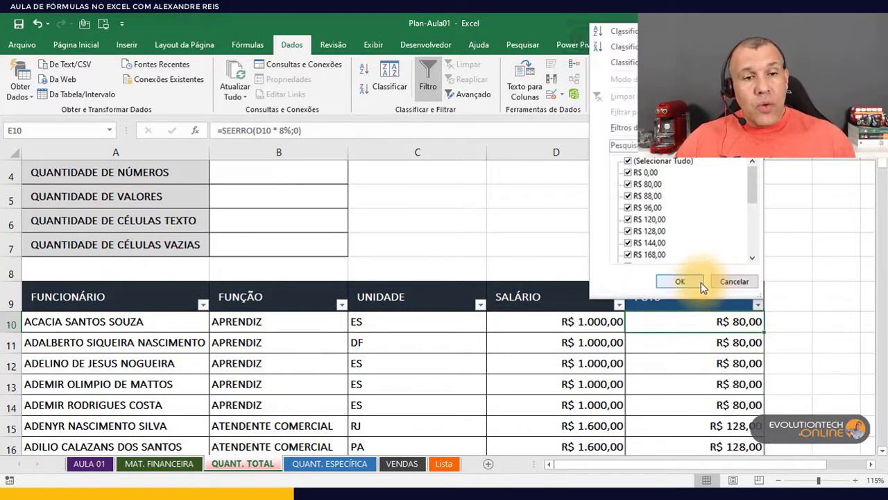
{"action": "mouse_move", "coordinate": [748, 175]}
{"action": "left_mouse_down"}
{"action": "mouse_move", "coordinate": [755, 253]}
{"action": "mouse_move", "coordinate": [745, 184]}
{"action": "left_mouse_up"}
{"action": "left_click", "coordinate": [628, 161]}
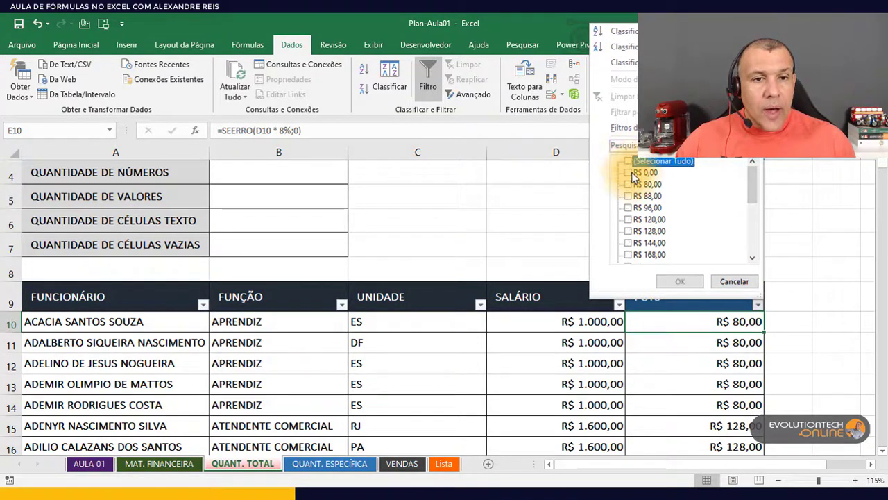
{"action": "left_click", "coordinate": [628, 173]}
{"action": "left_click", "coordinate": [677, 281]}
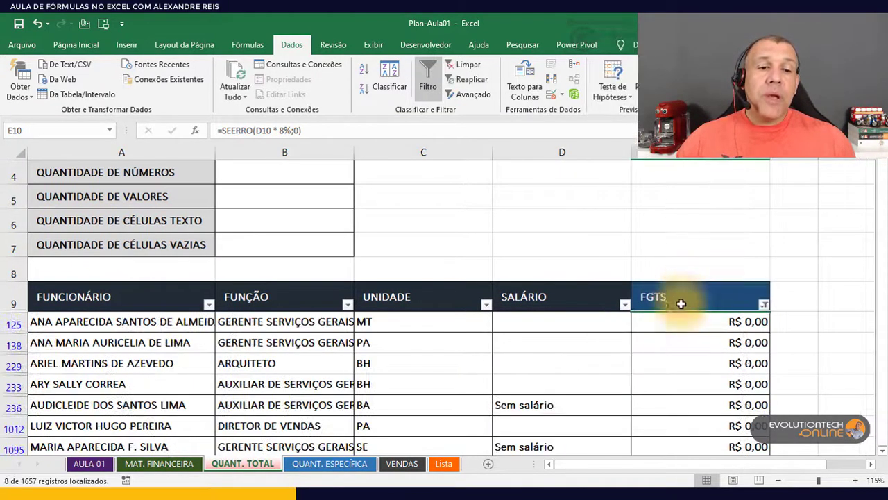
Inspect the empty and "Sem salário" salary cells and their FGTS values in the filtered rows, and clear the filter.
{"action": "scroll", "coordinate": [713, 379], "scroll_direction": "down", "scroll_amount": 1}
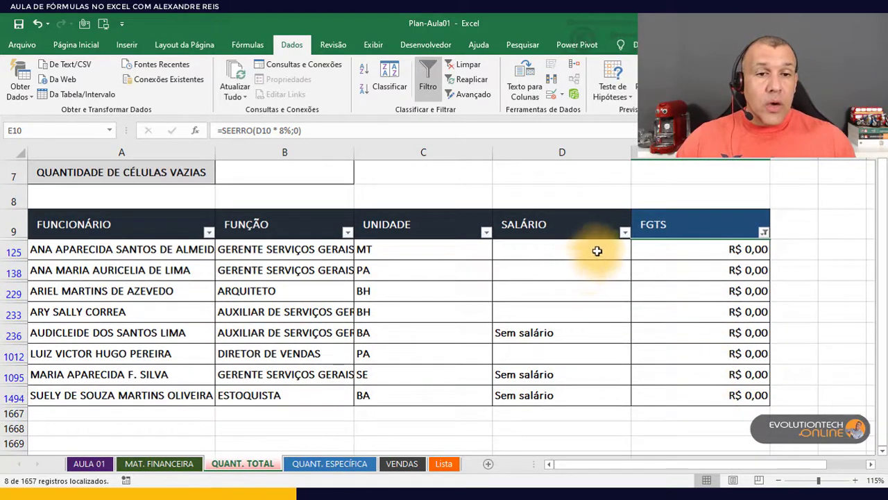
{"action": "left_click_drag", "start_coordinate": [599, 254], "coordinate": [601, 292]}
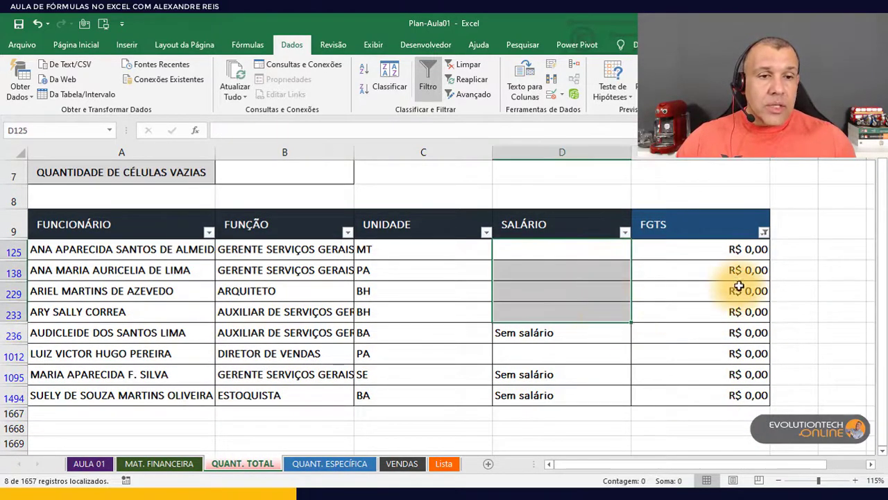
{"action": "left_click", "coordinate": [737, 278]}
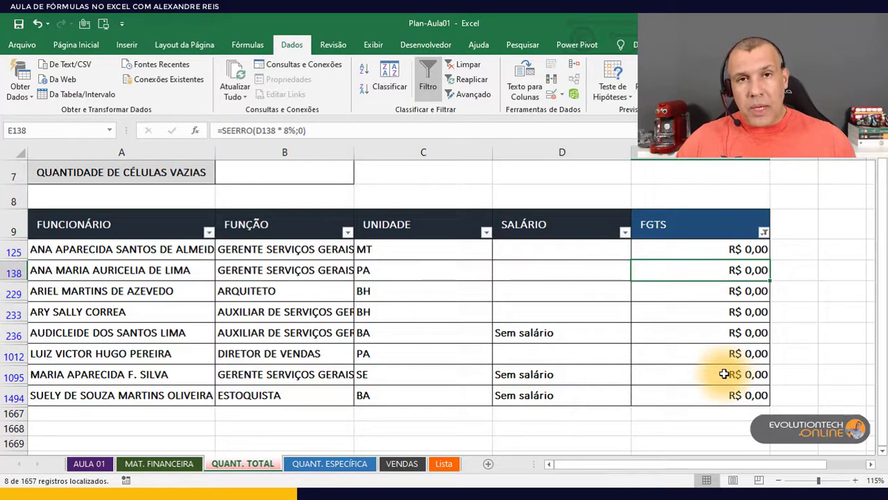
{"action": "left_click", "coordinate": [620, 334]}
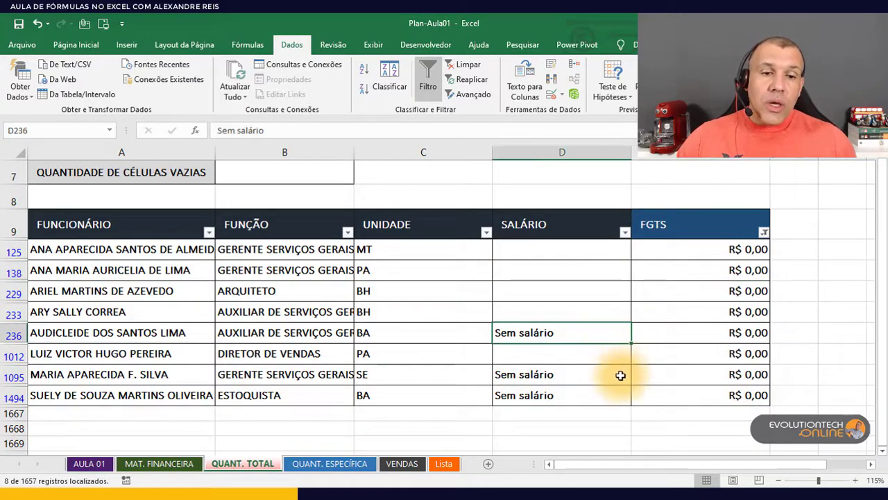
{"action": "left_click", "coordinate": [620, 373]}
{"action": "left_click", "coordinate": [604, 403]}
{"action": "left_click_drag", "start_coordinate": [707, 331], "coordinate": [710, 382]}
{"action": "left_click", "coordinate": [689, 312]}
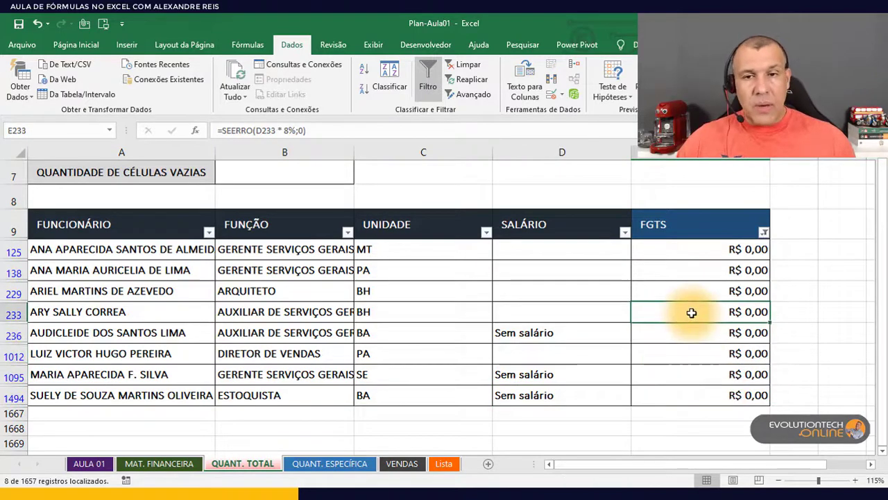
{"action": "key", "text": "ctrl+Up"}
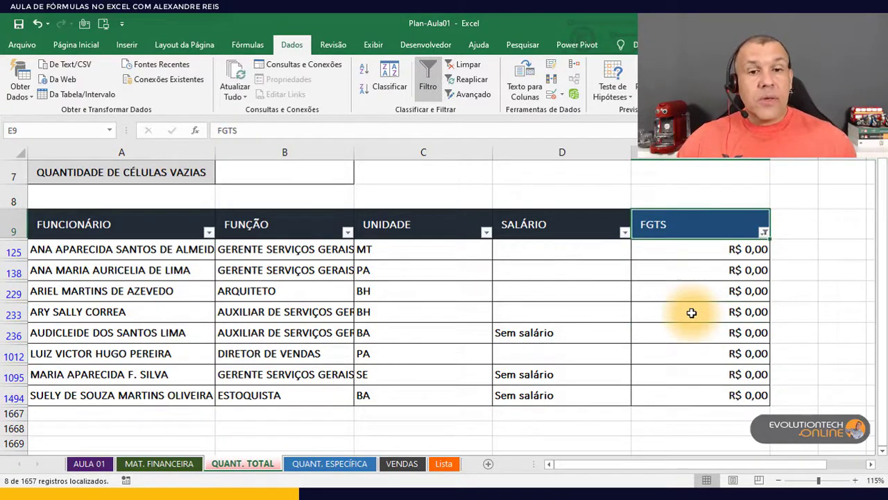
{"action": "left_click", "coordinate": [467, 64]}
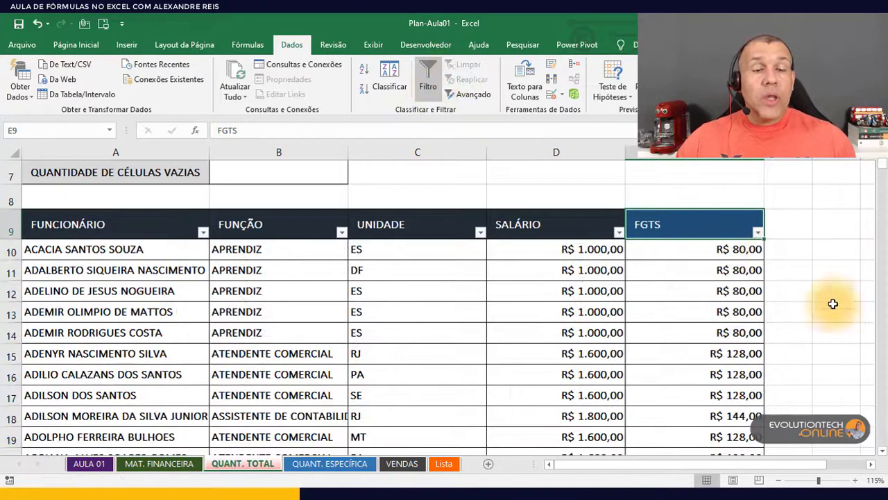
Review the value and error-value arguments of the SEERRO formula in E10, leaving the formula as it is.
{"action": "double_click", "coordinate": [701, 255]}
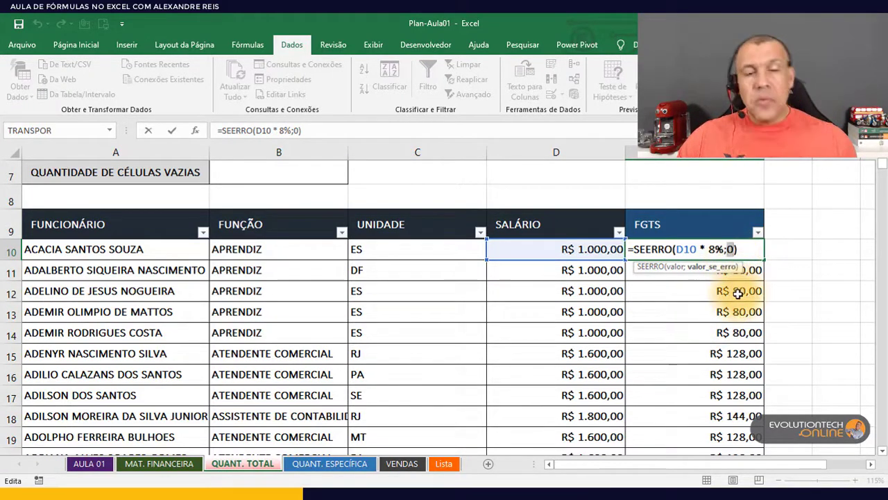
{"action": "key", "text": "ctrl+Return"}
{"action": "left_click", "coordinate": [502, 334]}
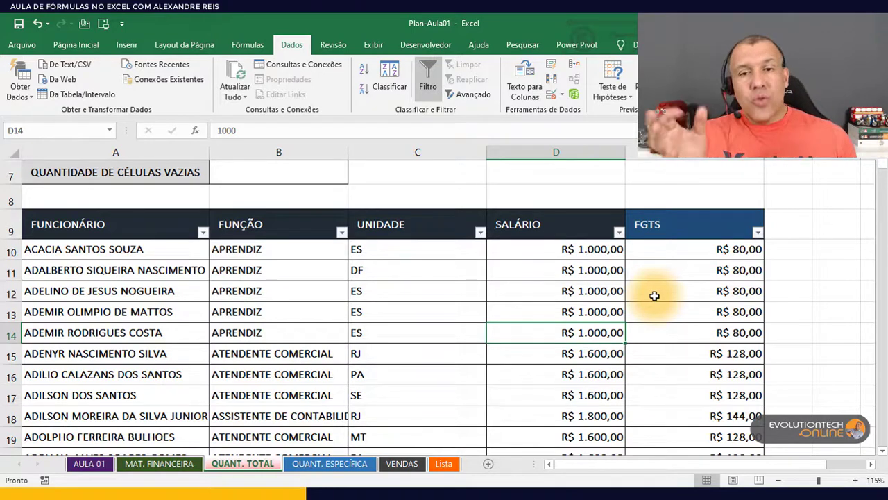
{"action": "double_click", "coordinate": [675, 249]}
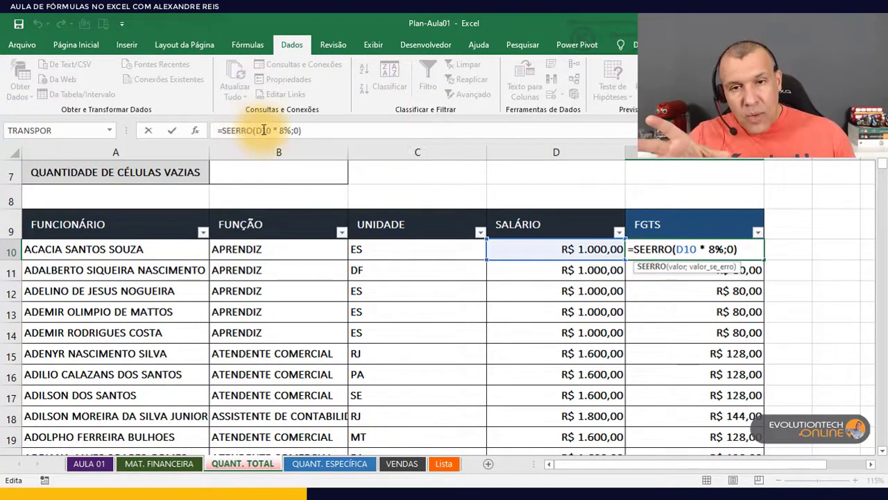
{"action": "left_click_drag", "start_coordinate": [255, 129], "coordinate": [290, 141]}
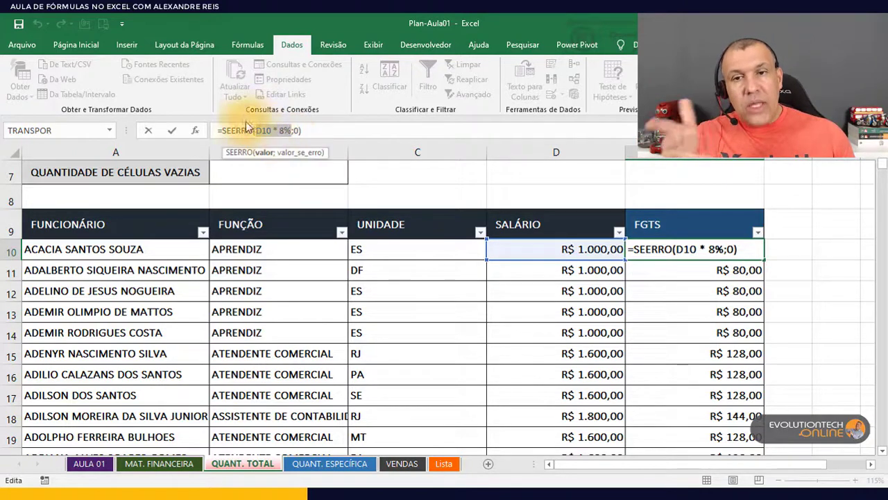
{"action": "key", "text": "Escape"}
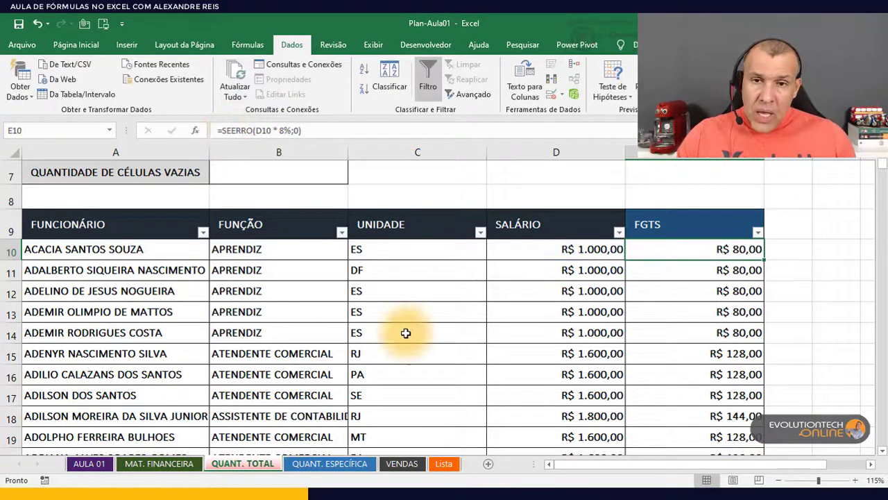
Look at the TOTAL result cell and compare the FGTS formulas of the first two employees in E10 and E11.
{"action": "scroll", "coordinate": [406, 331], "scroll_direction": "up", "scroll_amount": 2}
{"action": "left_click", "coordinate": [230, 204]}
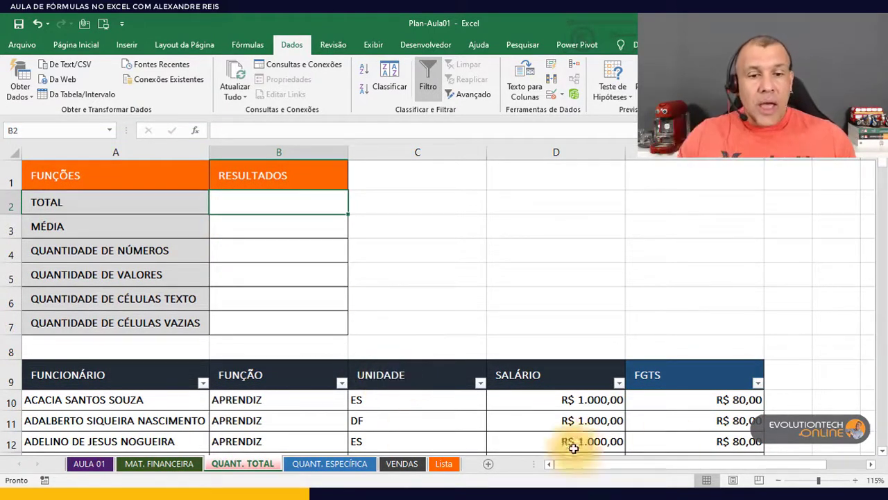
{"action": "left_click", "coordinate": [684, 402]}
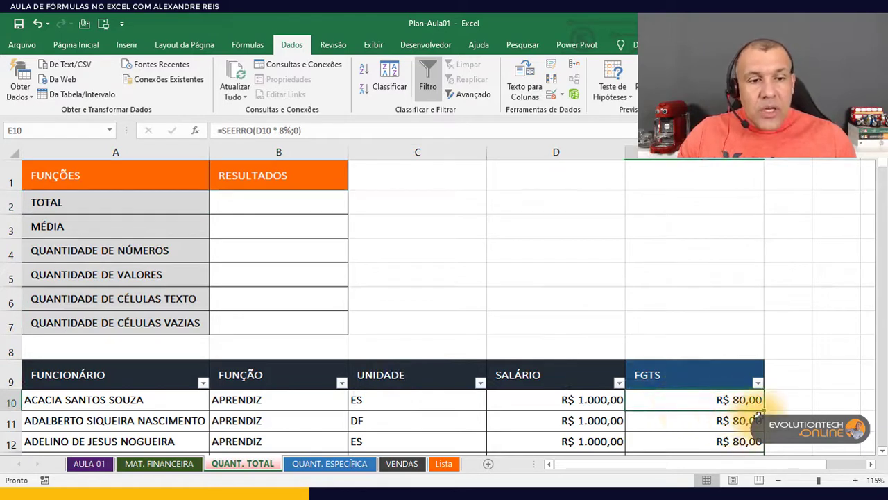
{"action": "double_click", "coordinate": [716, 399]}
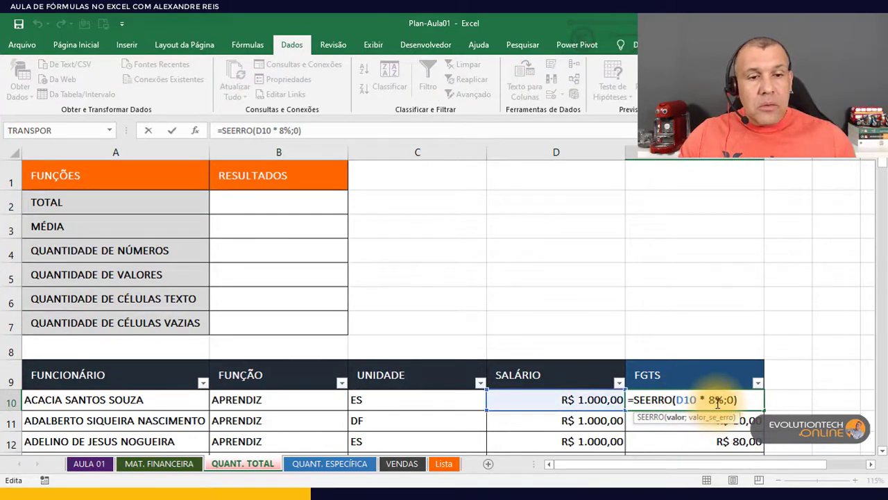
{"action": "key", "text": "Escape"}
{"action": "double_click", "coordinate": [718, 421]}
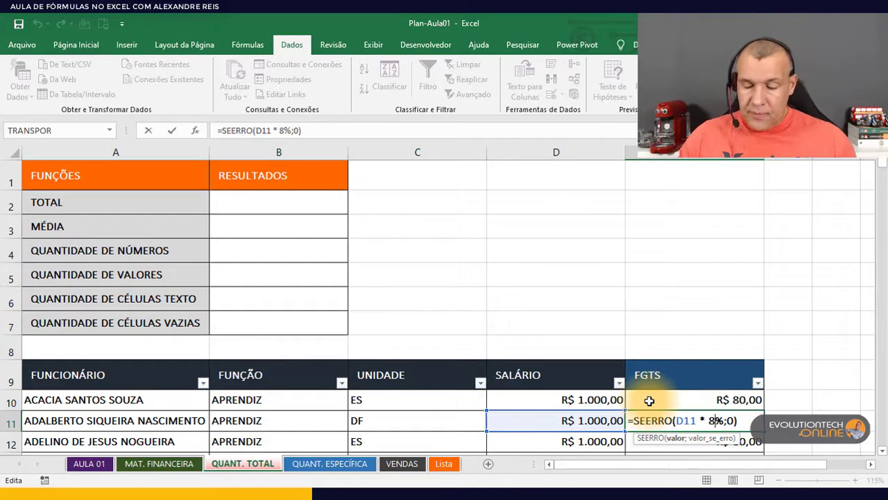
{"action": "key", "text": "Escape"}
Check the TOTAL result cell and the extent of the FGTS column down to its last row, returning to its header.
{"action": "left_click", "coordinate": [302, 202]}
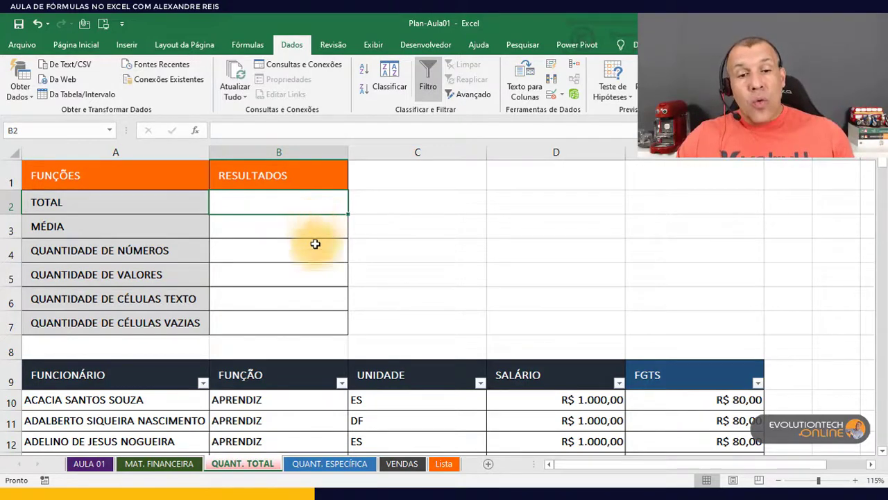
{"action": "left_click", "coordinate": [675, 378]}
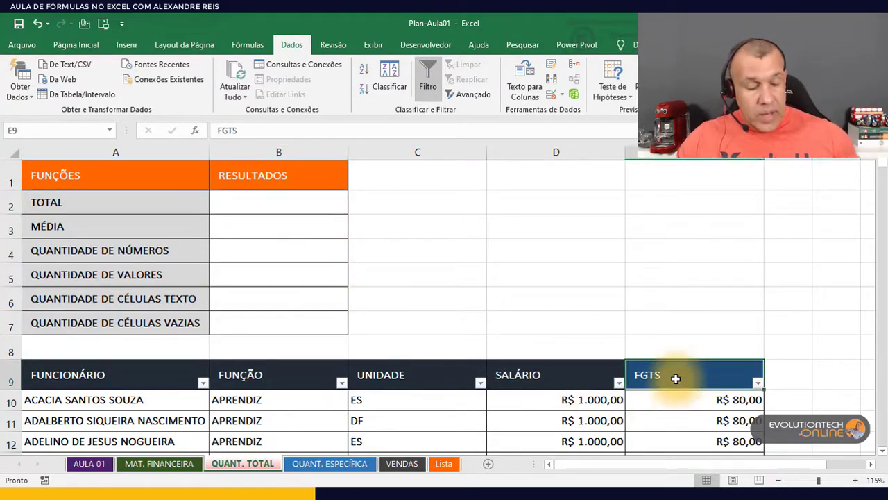
{"action": "key", "text": "ctrl+Down"}
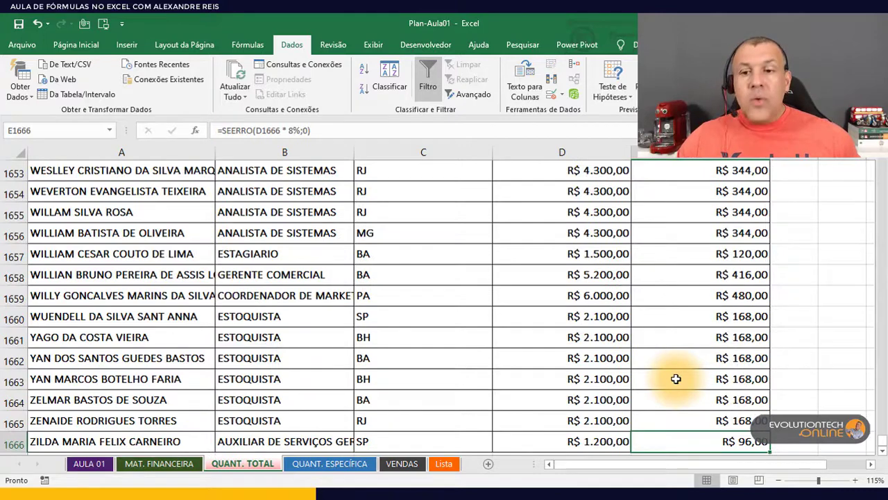
{"action": "key", "text": "ctrl+Up"}
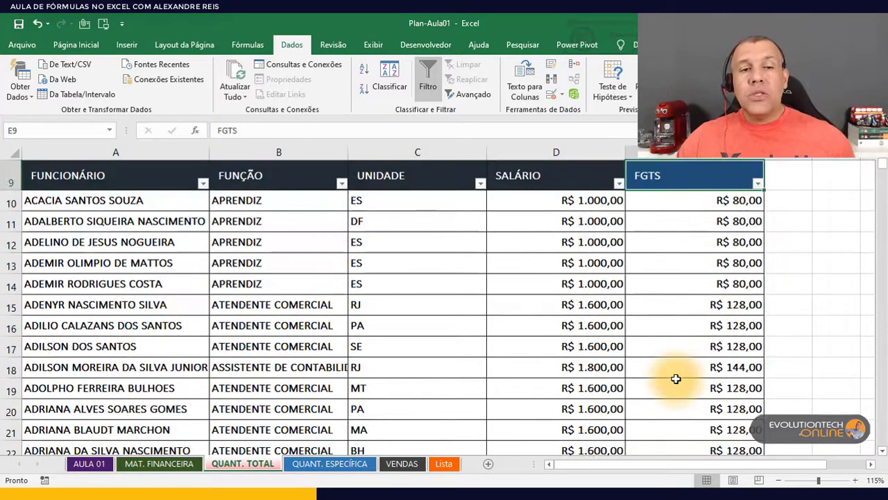
Start a SOMA formula in the TOTAL result cell B2 with the first salary, D10, as its reference.
{"action": "scroll", "coordinate": [694, 79], "scroll_direction": "up", "scroll_amount": 4}
{"action": "scroll", "coordinate": [630, 238], "scroll_direction": "up", "scroll_amount": 3}
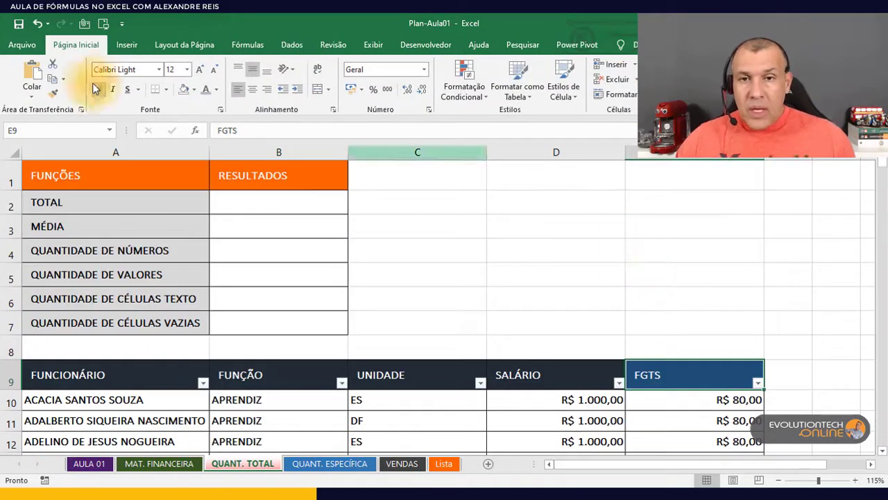
{"action": "left_click", "coordinate": [299, 200]}
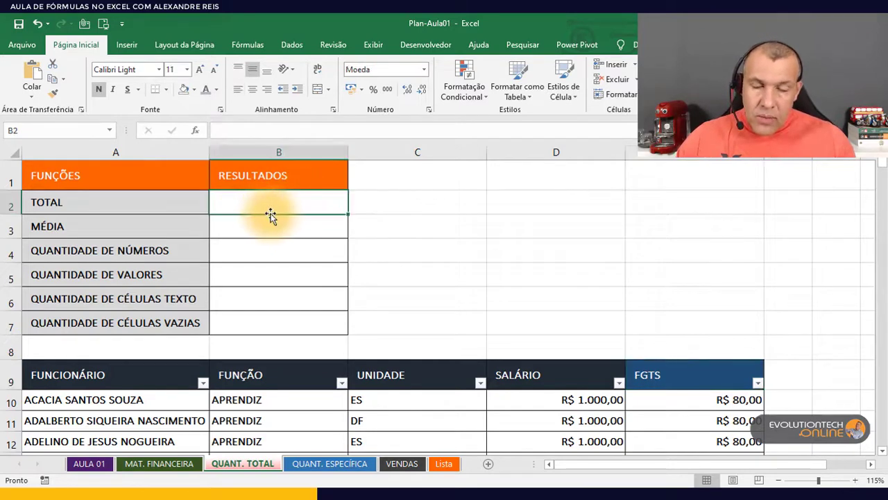
{"action": "type", "text": "=SOM"}
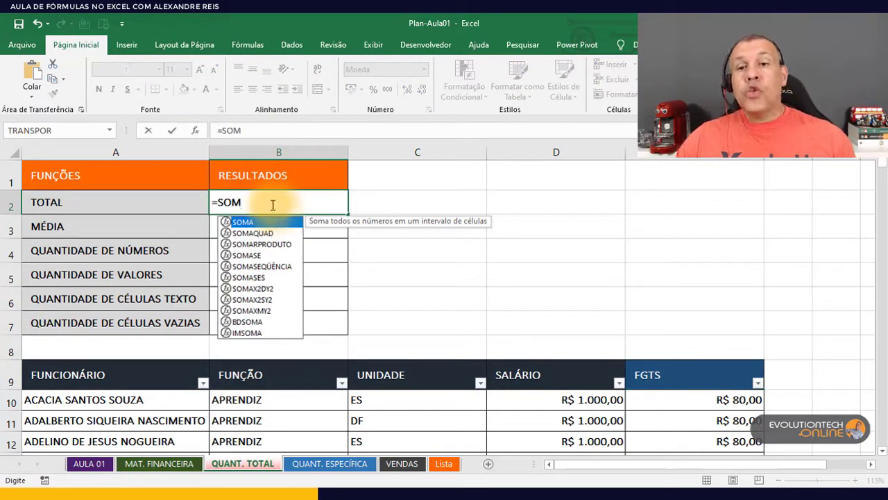
{"action": "double_click", "coordinate": [246, 224]}
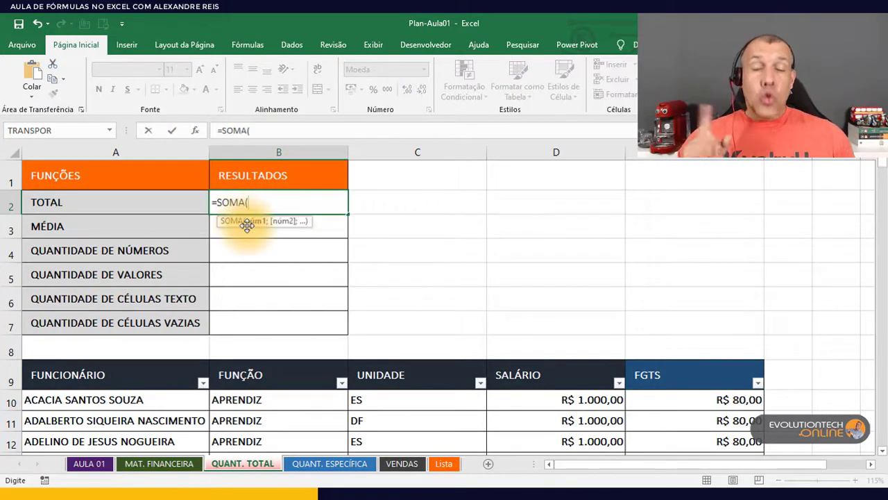
{"action": "left_click", "coordinate": [582, 399]}
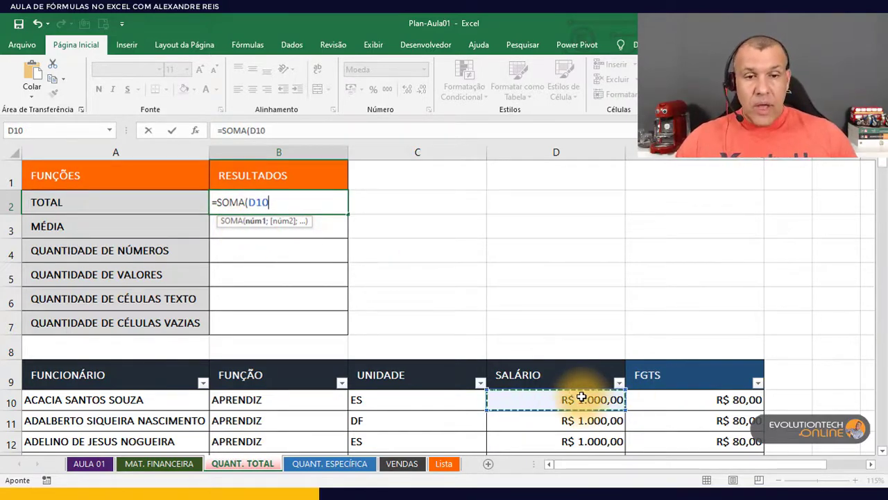
{"action": "scroll", "coordinate": [589, 336], "scroll_direction": "down", "scroll_amount": 1}
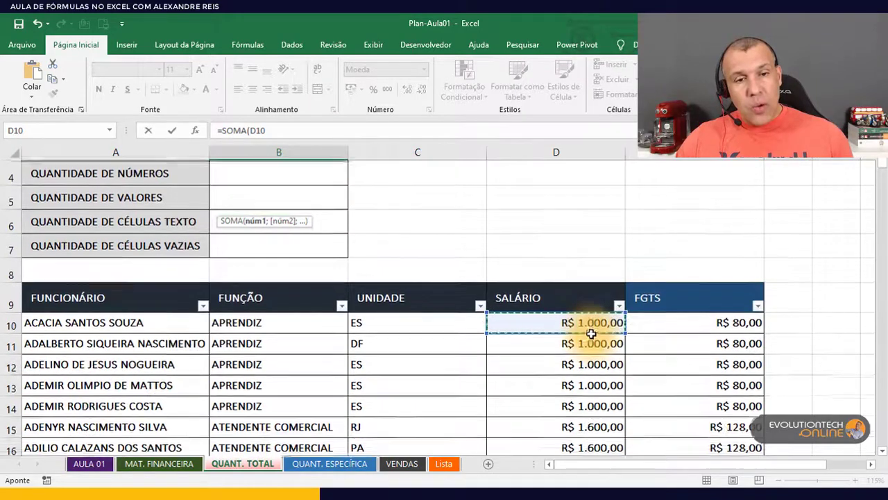
{"action": "scroll", "coordinate": [588, 333], "scroll_direction": "down", "scroll_amount": 1}
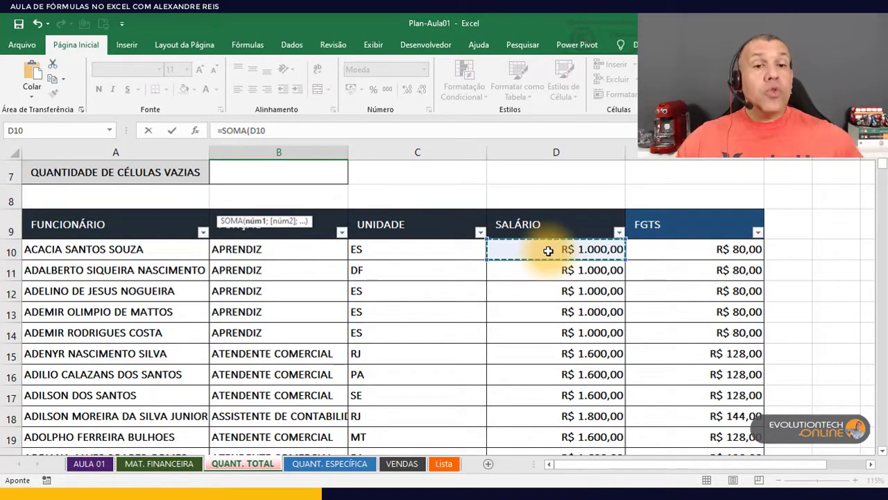
Extend the SOMA range past the empty salary cells to the last employee, D10:D1666, and enter the formula.
{"action": "key", "text": "ctrl+shift+Down"}
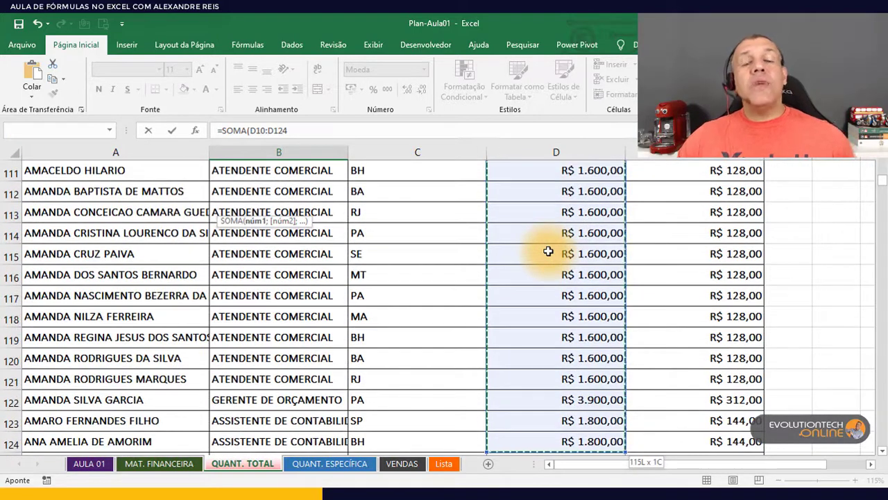
{"action": "scroll", "coordinate": [562, 277], "scroll_direction": "down", "scroll_amount": 3}
{"action": "scroll", "coordinate": [573, 302], "scroll_direction": "down", "scroll_amount": 1}
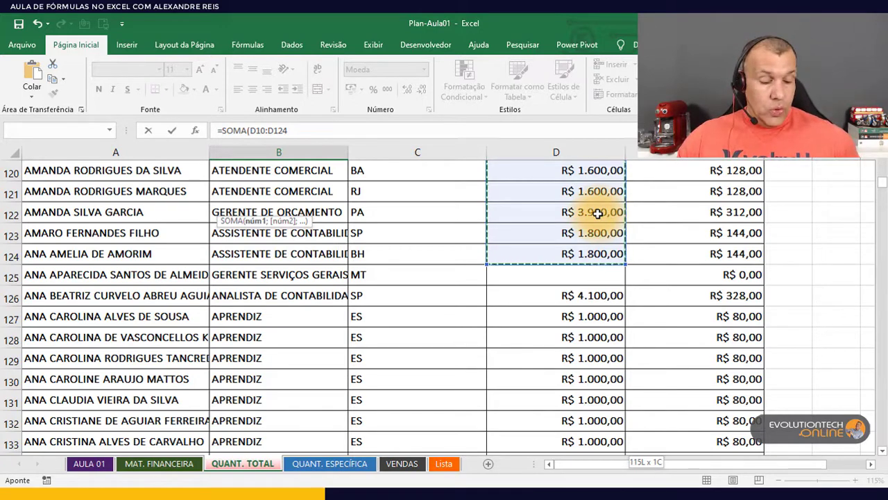
{"action": "key", "text": "shift+Down"}
{"action": "key", "text": "shift+Down"}
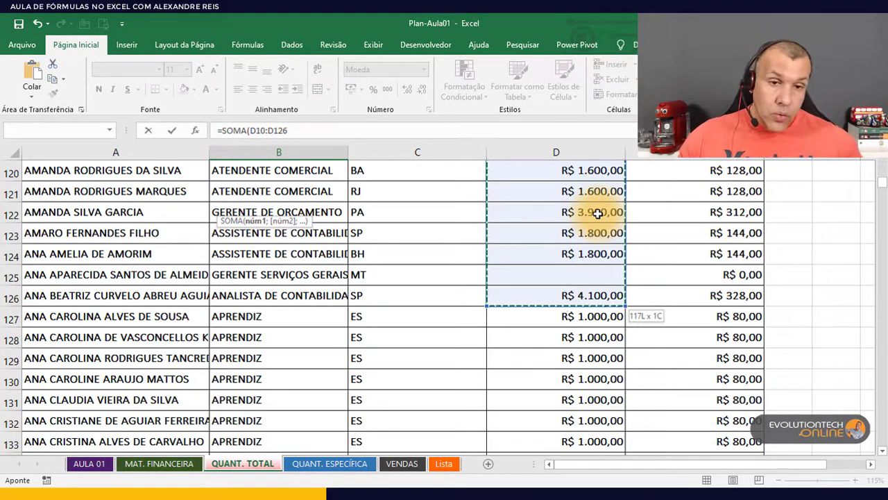
{"action": "key", "text": "shift+Down"}
{"action": "key", "text": "shift+Down"}
{"action": "key", "text": "shift+Down"}
{"action": "key", "text": "shift+Down"}
{"action": "key", "text": "shift+Down"}
{"action": "key", "text": "shift+Down"}
{"action": "key", "text": "shift+Down"}
{"action": "key", "text": "shift+Down"}
{"action": "key", "text": "shift+Down"}
{"action": "key", "text": "shift+Down"}
{"action": "key", "text": "shift+Down"}
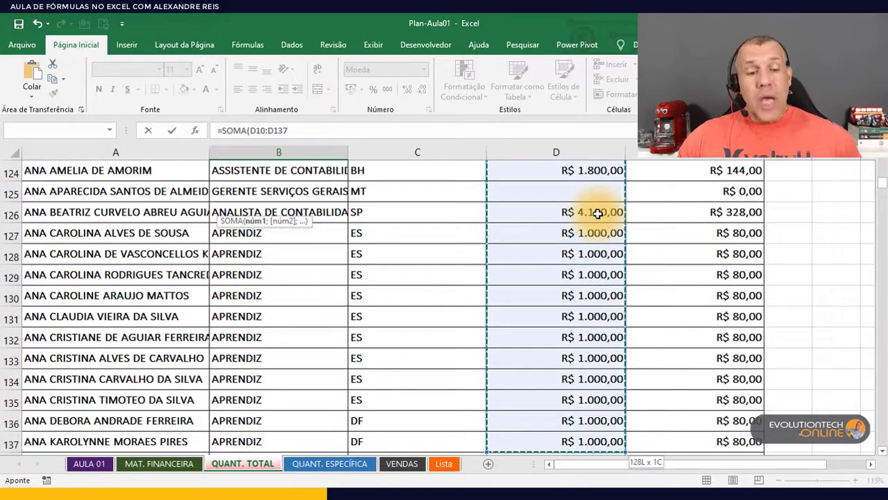
{"action": "key", "text": "ctrl+shift+Down"}
{"action": "key", "text": "ctrl+shift+Down"}
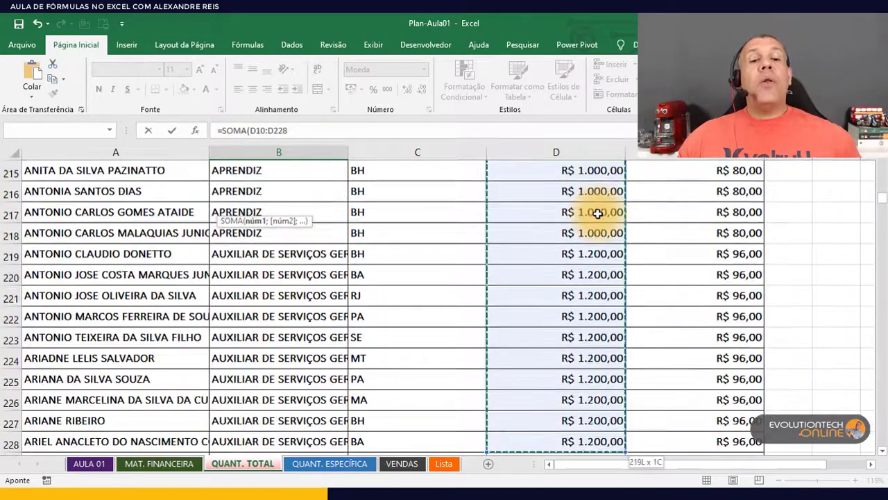
{"action": "key", "text": "shift+Down"}
{"action": "key", "text": "shift+Down"}
{"action": "key", "text": "shift+Down"}
{"action": "key", "text": "shift+Down"}
{"action": "key", "text": "shift+Down"}
{"action": "key", "text": "shift+Down"}
{"action": "key", "text": "ctrl+shift+Down"}
{"action": "key", "text": "shift+Down"}
{"action": "key", "text": "shift+Down"}
{"action": "key", "text": "shift+Down"}
{"action": "key", "text": "ctrl+shift+Down"}
{"action": "key", "text": "ctrl+shift+Down"}
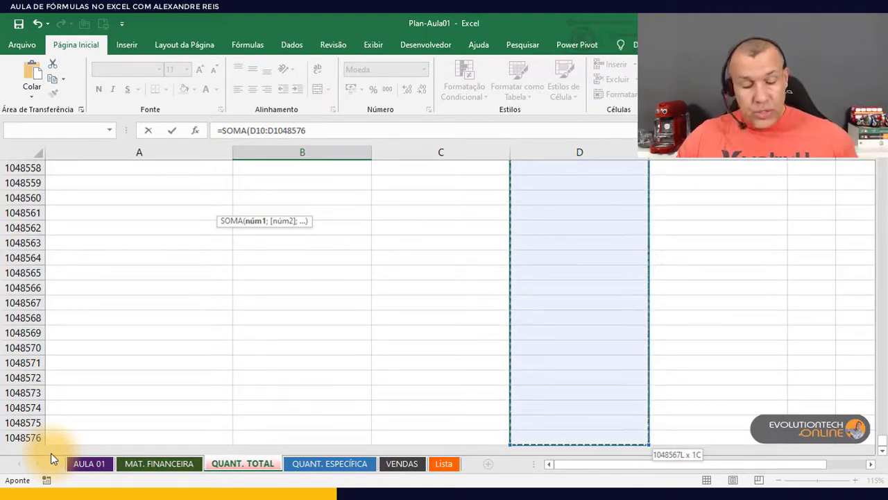
{"action": "key", "text": "ctrl+shift+Up"}
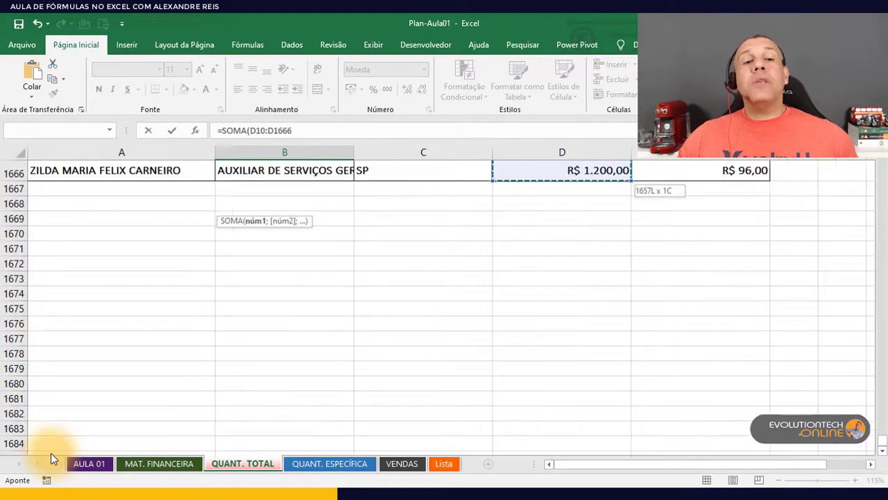
{"action": "scroll", "coordinate": [451, 433], "scroll_direction": "up", "scroll_amount": 3}
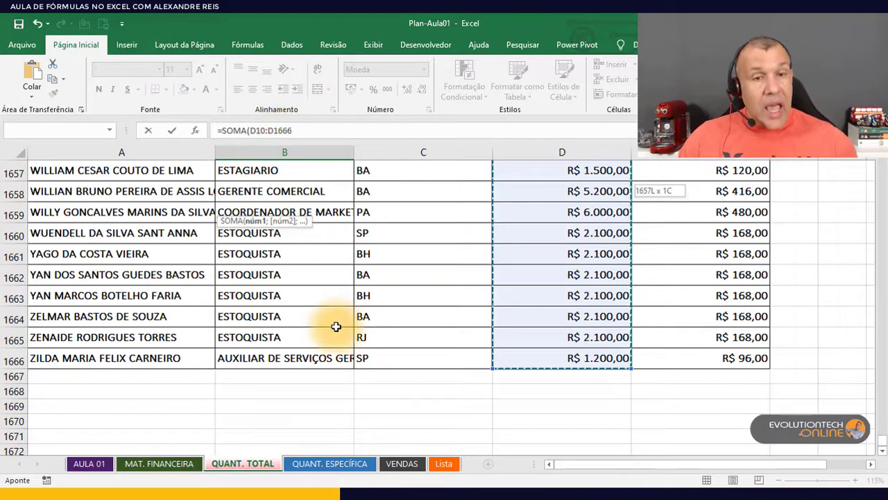
{"action": "key", "text": "Return"}
Review the range used by the TOTAL formula in B2, leaving the formula as it is.
{"action": "scroll", "coordinate": [124, 287], "scroll_direction": "up", "scroll_amount": 1}
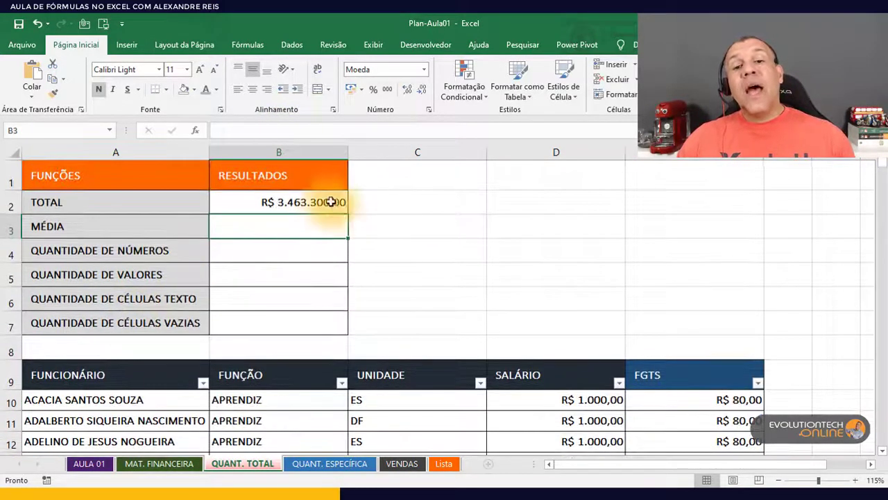
{"action": "left_click", "coordinate": [330, 200]}
{"action": "double_click", "coordinate": [299, 198]}
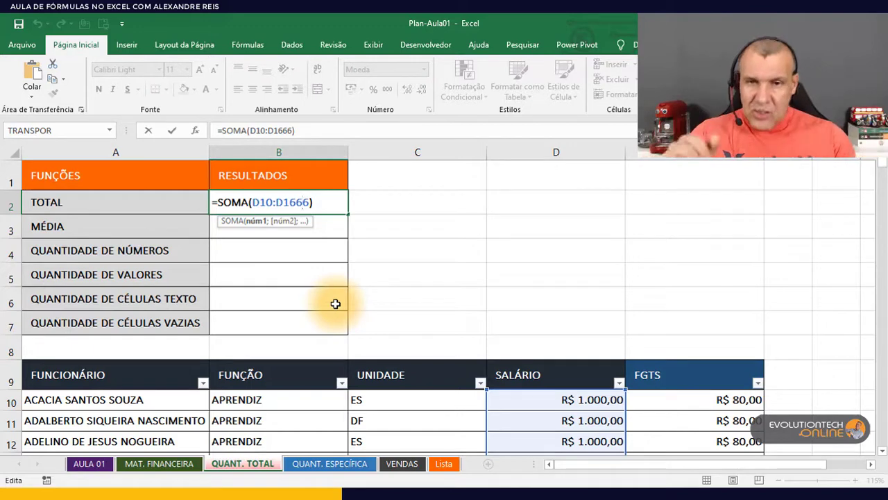
{"action": "key", "text": "Escape"}
Calculate the average salary in the MÉDIA result cell B3 with MÉDIA over D10:D1666.
{"action": "left_click", "coordinate": [314, 229]}
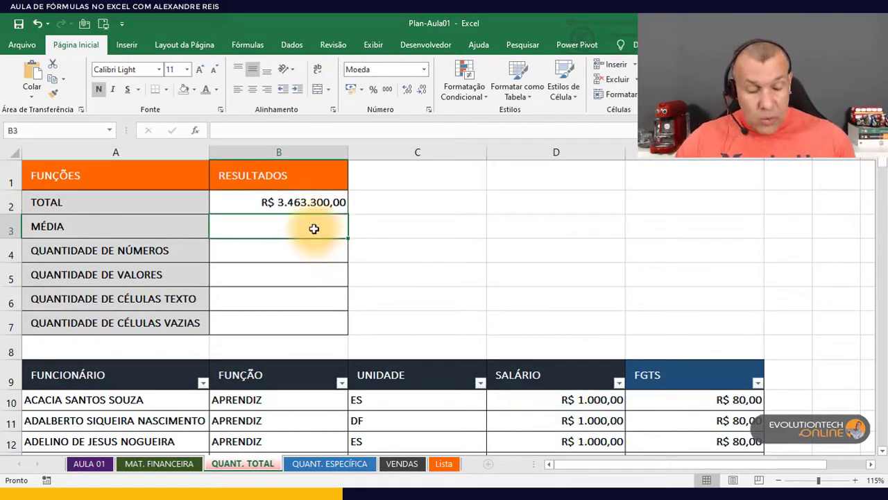
{"action": "type", "text": "=MÉ"}
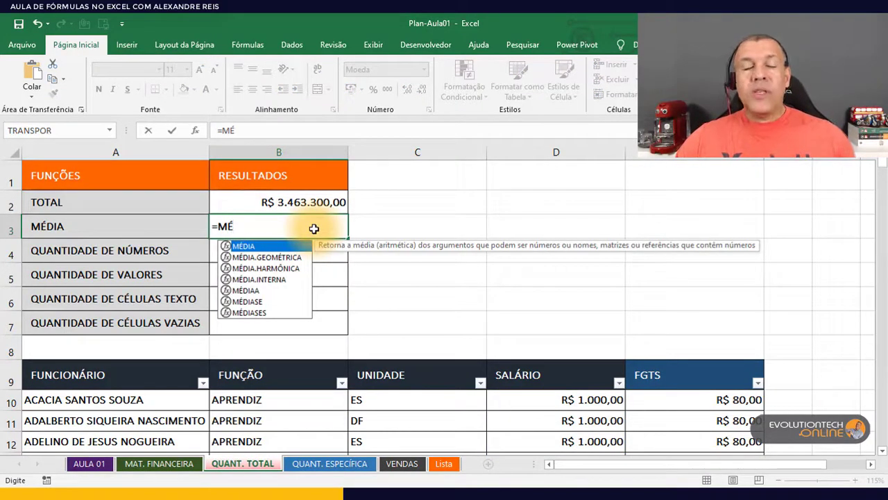
{"action": "double_click", "coordinate": [249, 247]}
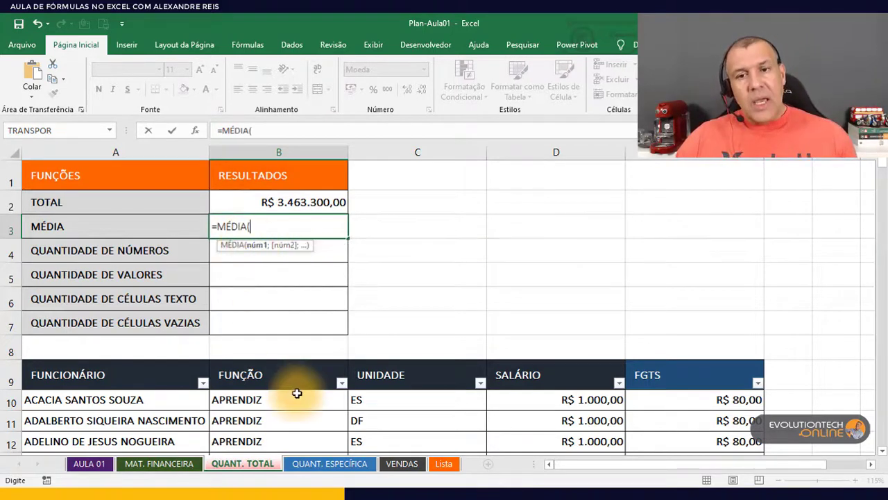
{"action": "left_click", "coordinate": [517, 402]}
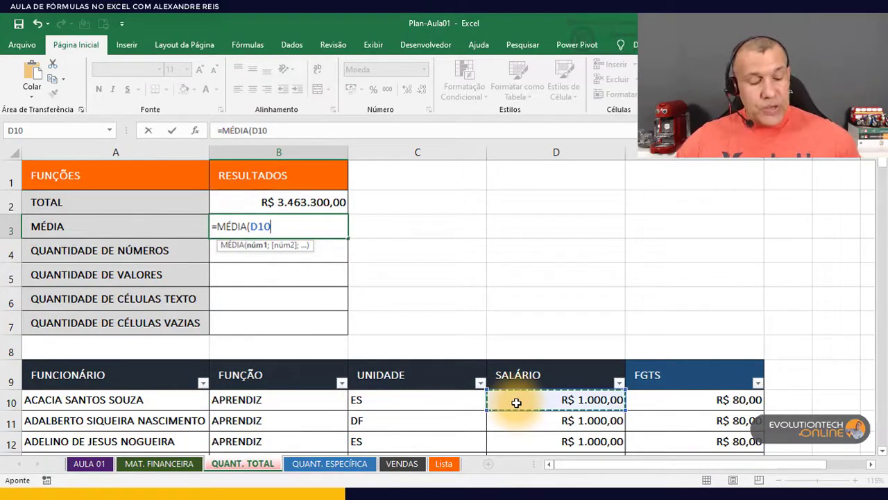
{"action": "key", "text": "ctrl+shift+Down"}
{"action": "key", "text": "ctrl+shift+Down"}
{"action": "key", "text": "ctrl+shift+Down"}
{"action": "key", "text": "ctrl+shift+Down"}
{"action": "key", "text": "ctrl+shift+Down"}
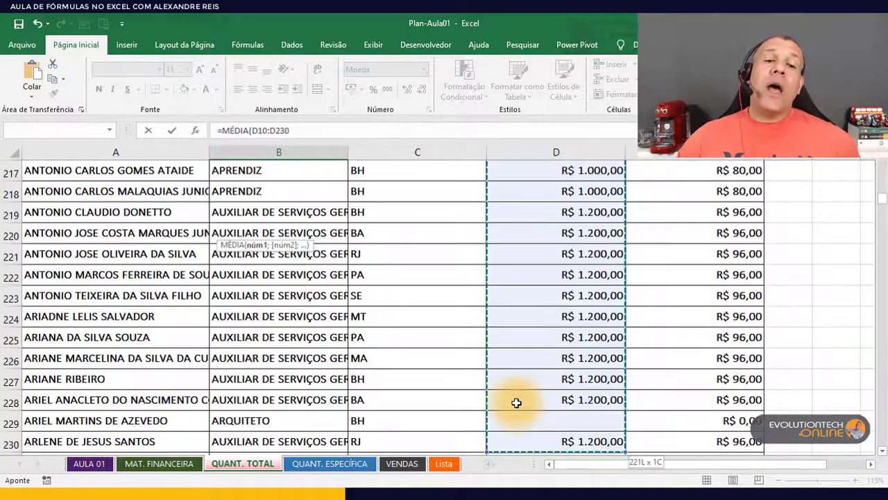
{"action": "key", "text": "ctrl+shift+Down"}
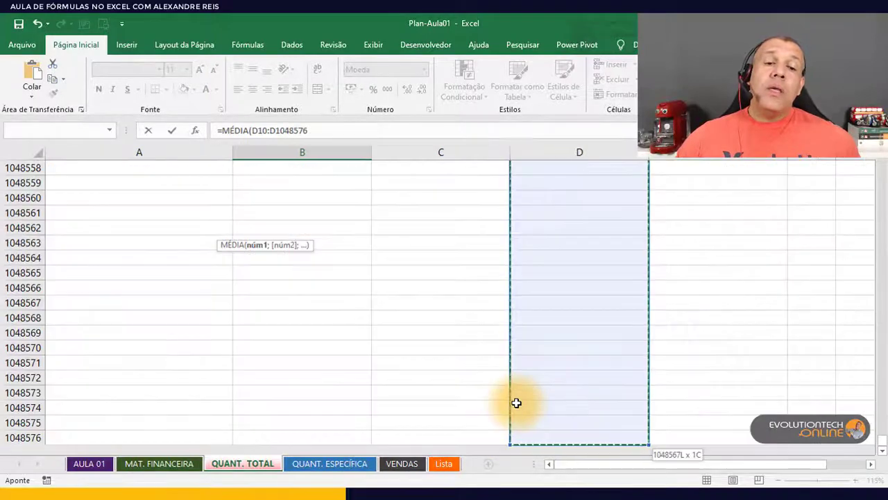
{"action": "key", "text": "ctrl+shift+Up"}
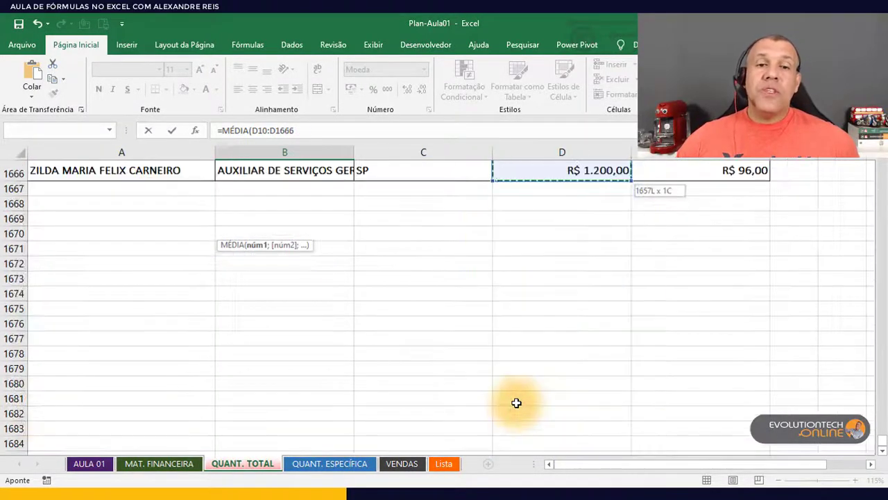
{"action": "key", "text": "Return"}
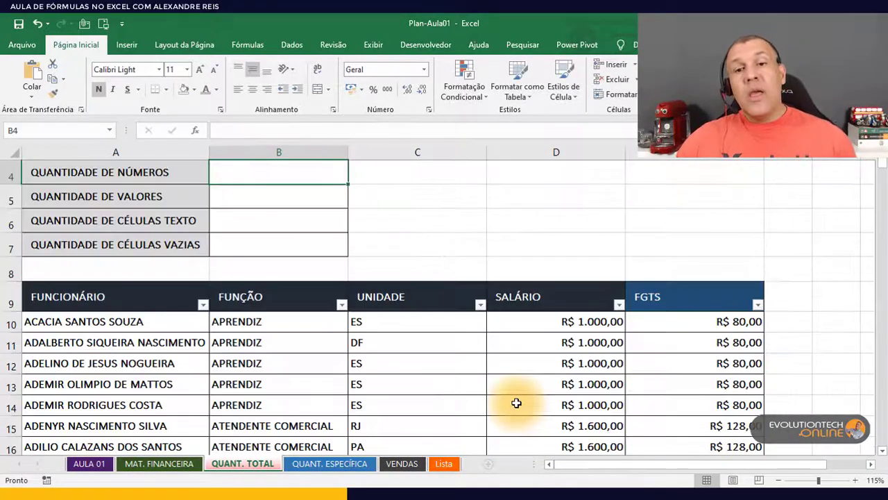
Count the numeric salaries in the QUANTIDADE DE NÚMEROS result cell B4 with CONT.NÚM over D10:D1666.
{"action": "scroll", "coordinate": [515, 402], "scroll_direction": "up", "scroll_amount": 1}
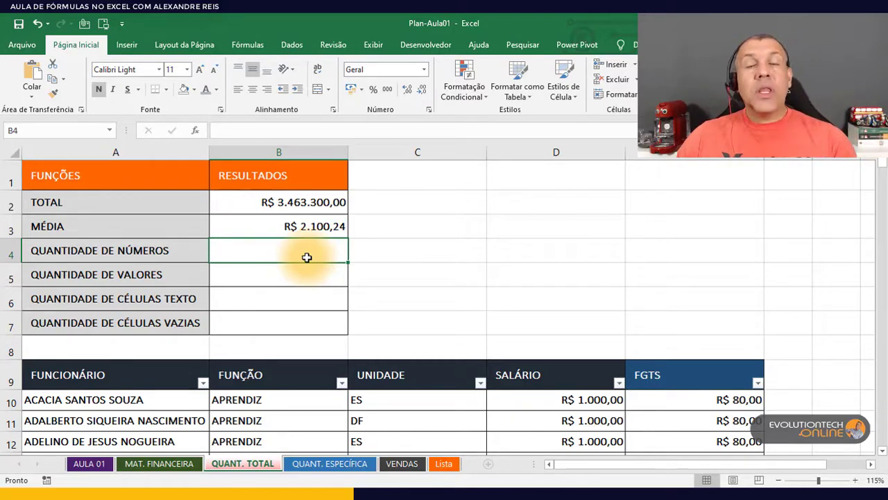
{"action": "type", "text": "=CON"}
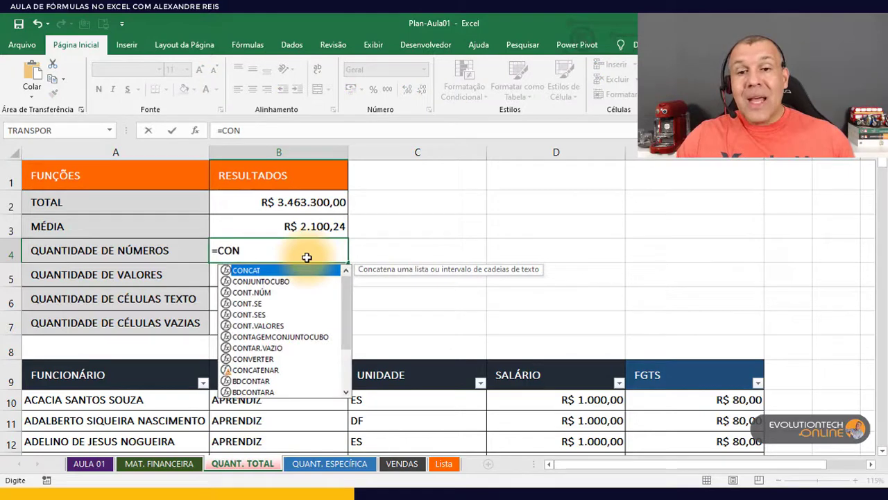
{"action": "double_click", "coordinate": [253, 292]}
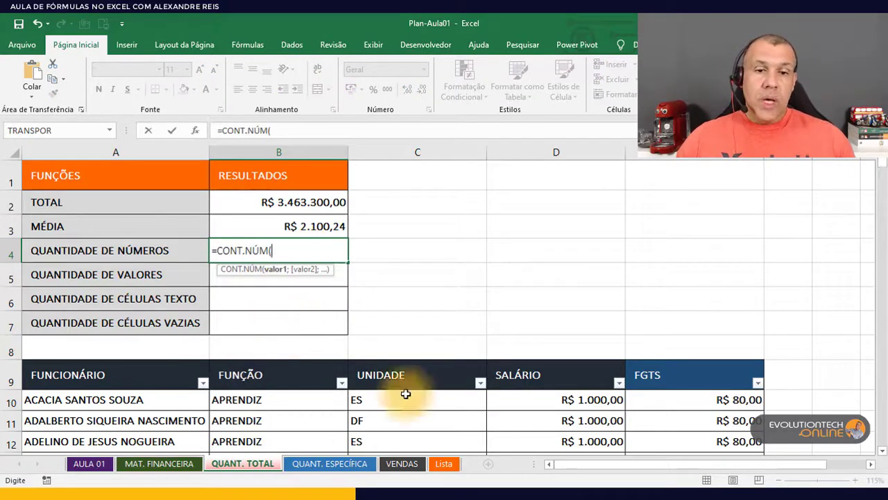
{"action": "left_click", "coordinate": [599, 402]}
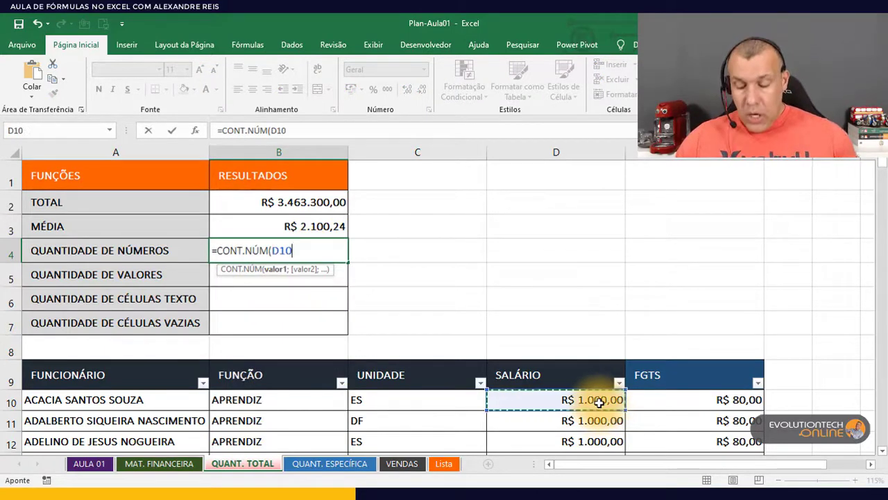
{"action": "key", "text": "ctrl+shift+Down"}
{"action": "key", "text": "ctrl+shift+Down"}
{"action": "key", "text": "ctrl+shift+Down"}
{"action": "key", "text": "ctrl+shift+Down"}
{"action": "key", "text": "ctrl+shift+Down"}
{"action": "key", "text": "ctrl+shift+Down"}
{"action": "key", "text": "ctrl+shift+Down"}
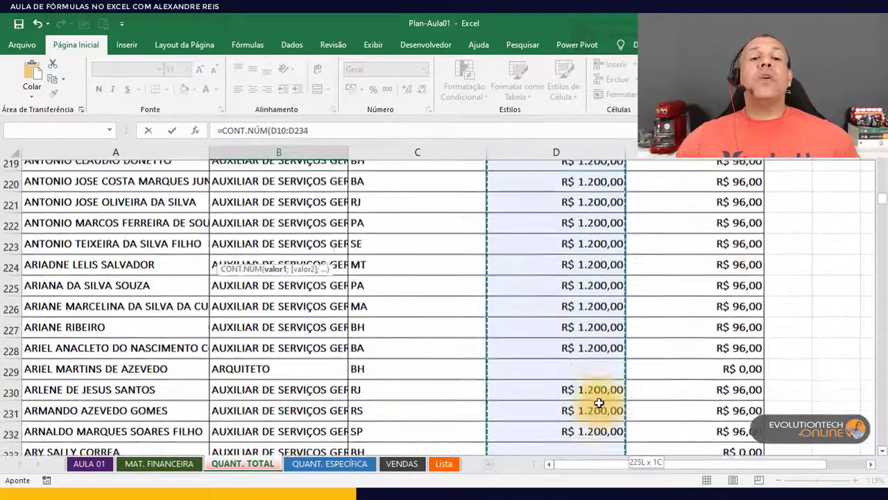
{"action": "key", "text": "ctrl+shift+Down"}
{"action": "key", "text": "ctrl+shift+Down"}
{"action": "key", "text": "ctrl+shift+Down"}
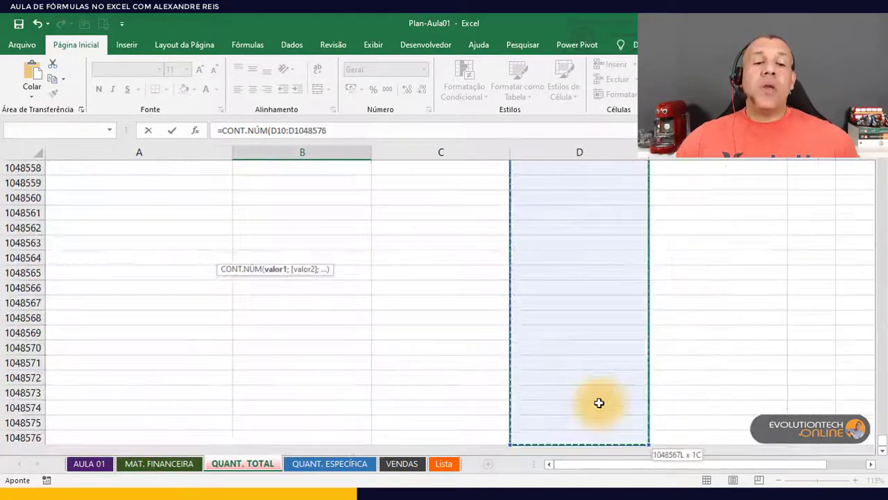
{"action": "key", "text": "ctrl+shift+Up"}
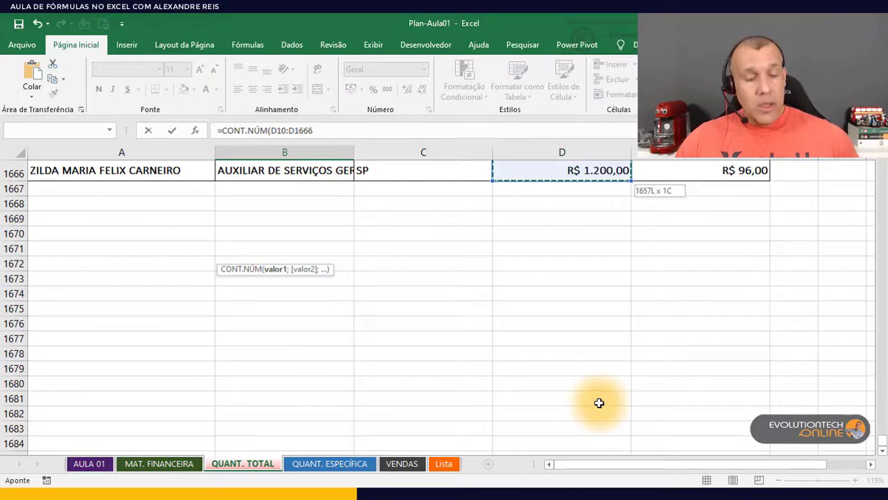
{"action": "key", "text": "Return"}
{"action": "scroll", "coordinate": [390, 436], "scroll_direction": "up", "scroll_amount": 2}
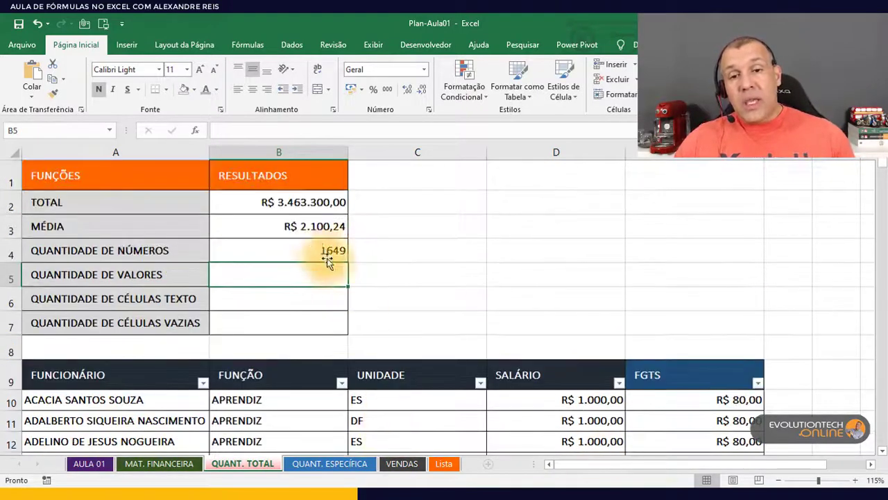
Copy the parenthesised range (D10:D1666) from the CONT.NÚM formula in B4, leaving that formula as it is.
{"action": "left_click", "coordinate": [331, 252]}
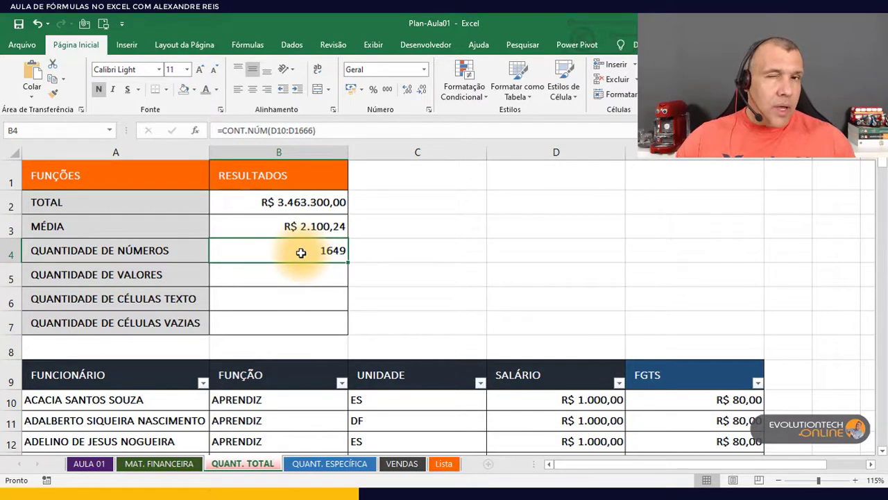
{"action": "double_click", "coordinate": [301, 252]}
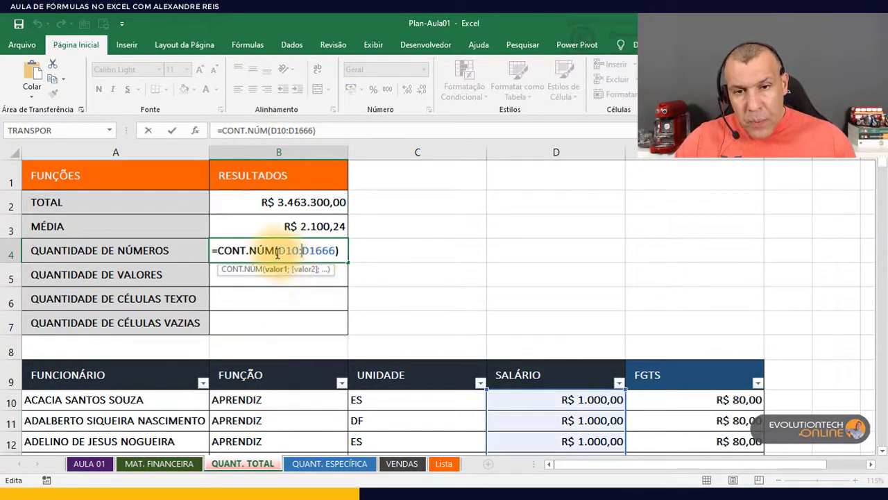
{"action": "left_click_drag", "start_coordinate": [275, 252], "coordinate": [344, 252]}
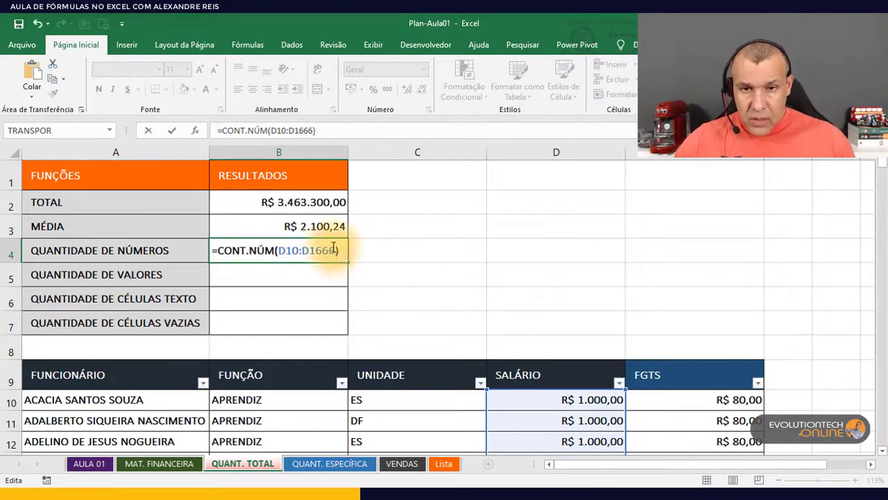
{"action": "left_click_drag", "start_coordinate": [286, 242], "coordinate": [277, 250]}
{"action": "key", "text": "ctrl+c"}
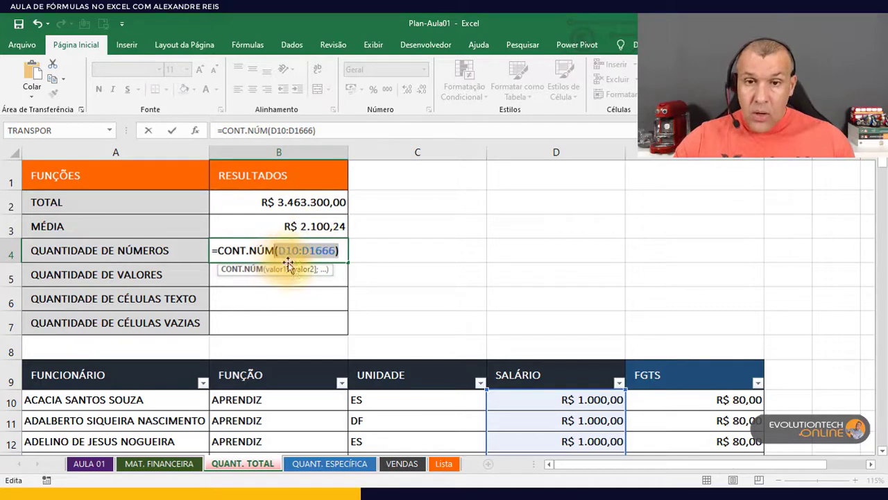
{"action": "key", "text": "ctrl+Return"}
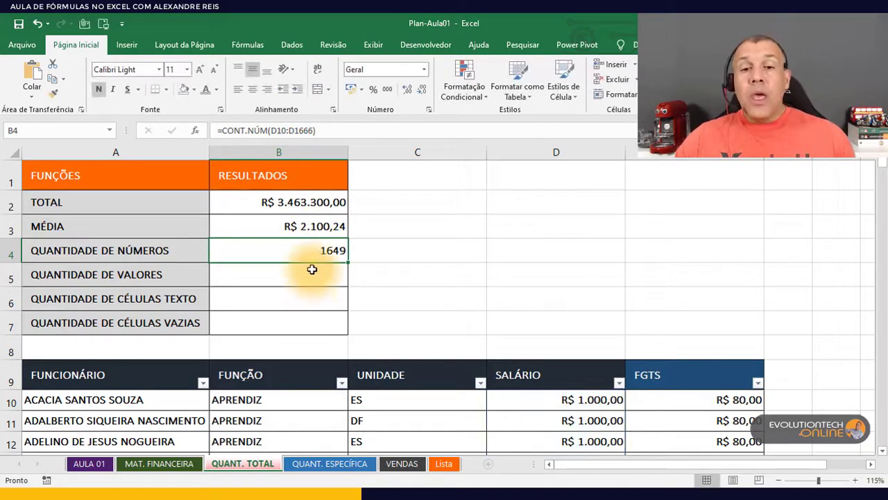
Count the filled salary cells in the QUANTIDADE DE VALORES result cell B5 with CONT.VALORES, reusing the copied range (D10:D1666).
{"action": "left_click", "coordinate": [310, 269]}
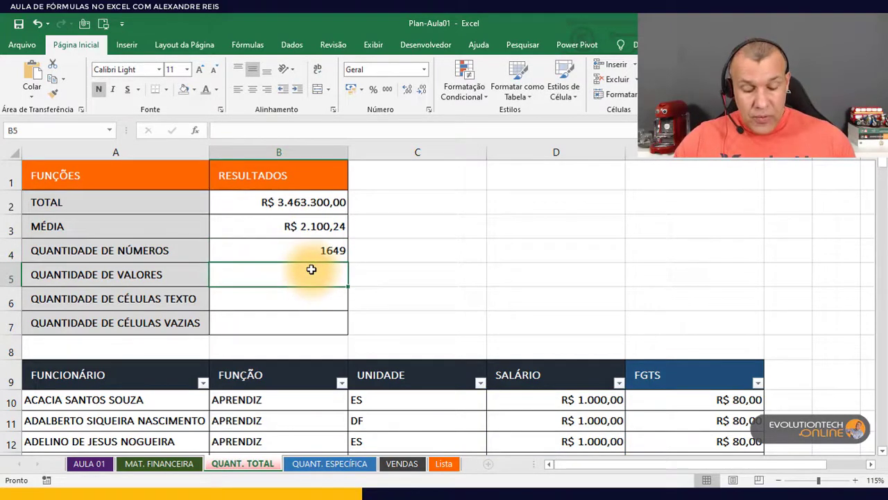
{"action": "type", "text": "=CON"}
{"action": "double_click", "coordinate": [268, 350]}
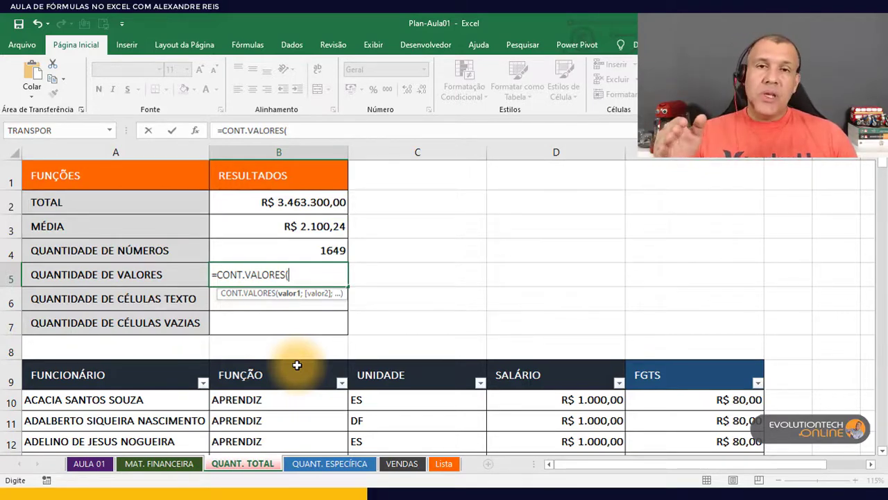
{"action": "key", "text": "BackSpace"}
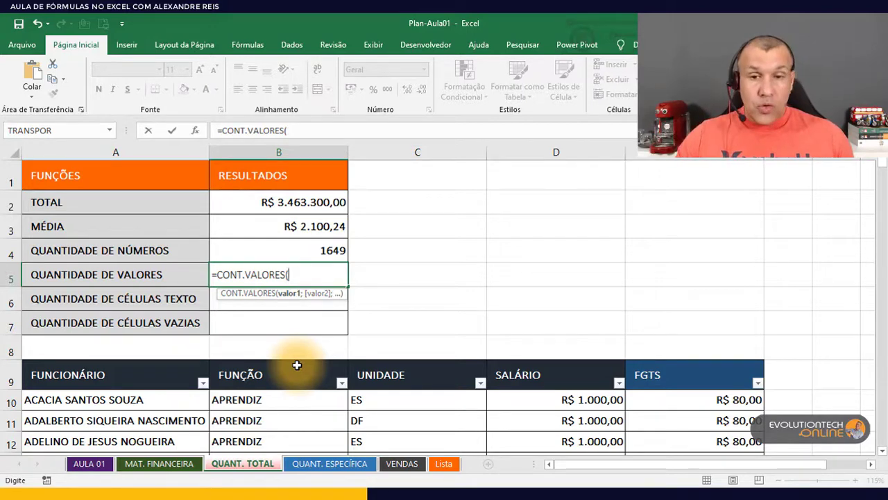
{"action": "key", "text": "ctrl+v"}
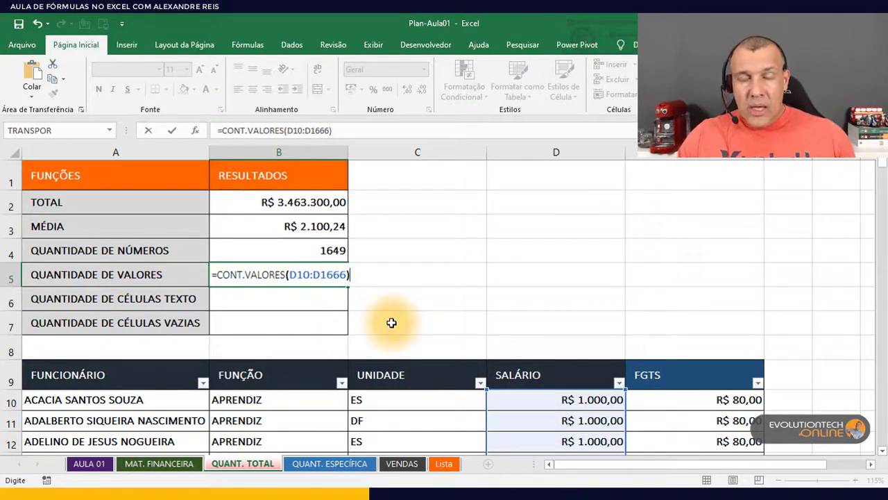
{"action": "key", "text": "Return"}
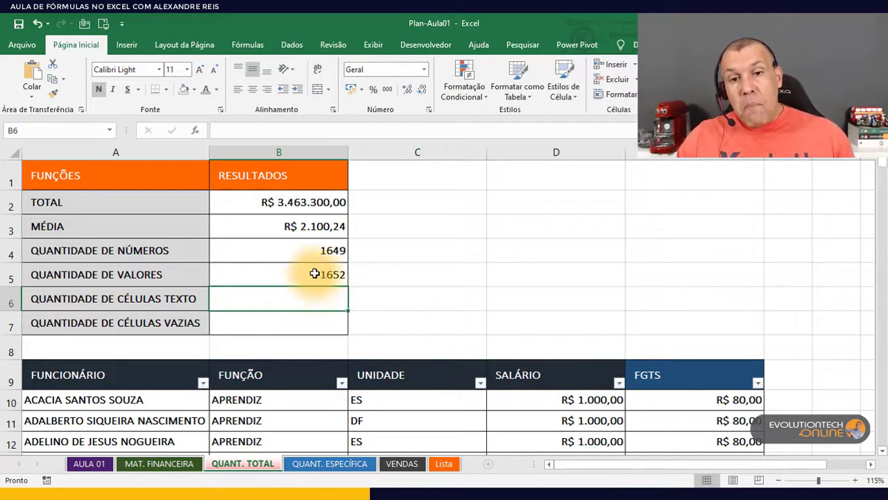
Compare the CONT.NÚM formula and result in B4 with the CONT.VALORES ones in B5 and glance over the salary data.
{"action": "left_click", "coordinate": [344, 274]}
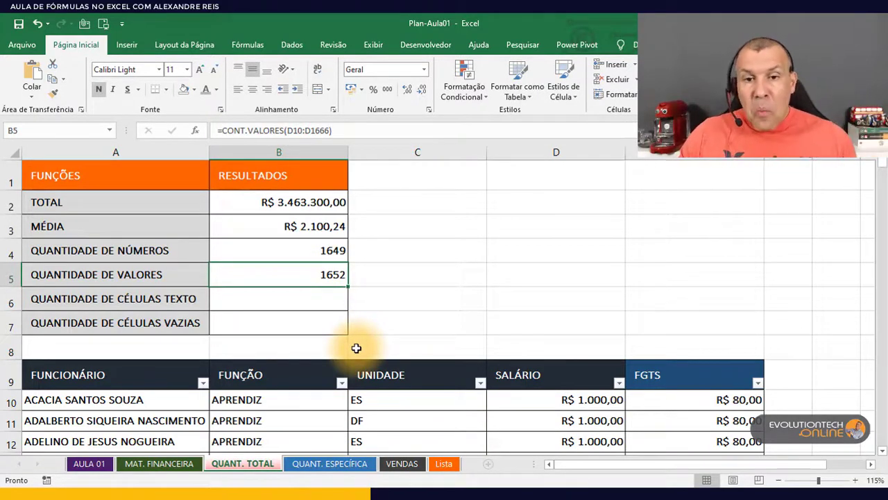
{"action": "left_click", "coordinate": [316, 253]}
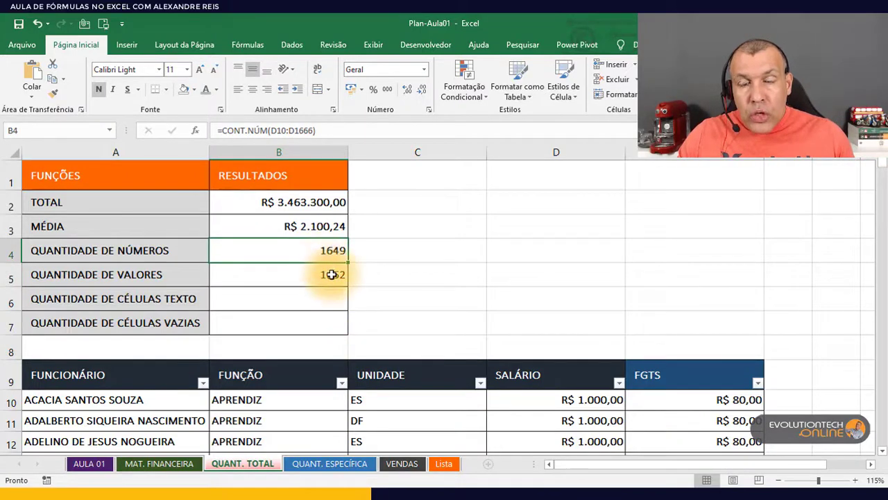
{"action": "left_click", "coordinate": [333, 275]}
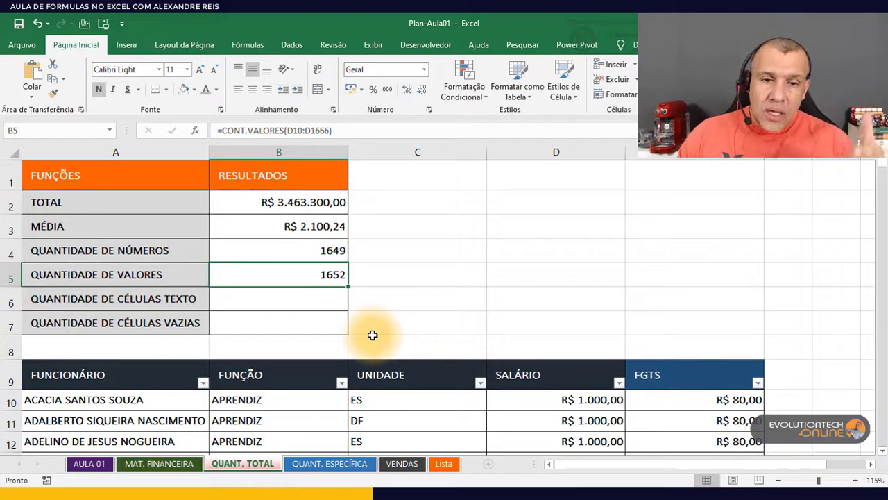
{"action": "scroll", "coordinate": [562, 398], "scroll_direction": "down", "scroll_amount": 2}
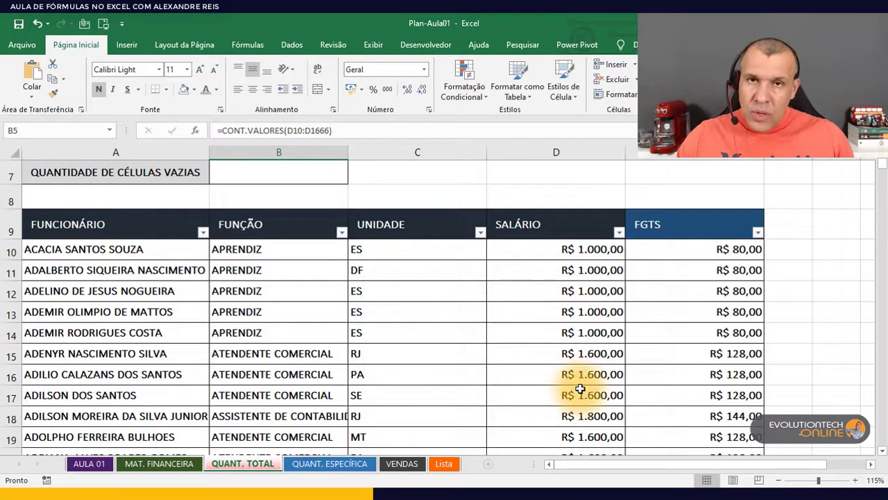
{"action": "scroll", "coordinate": [582, 384], "scroll_direction": "up", "scroll_amount": 2}
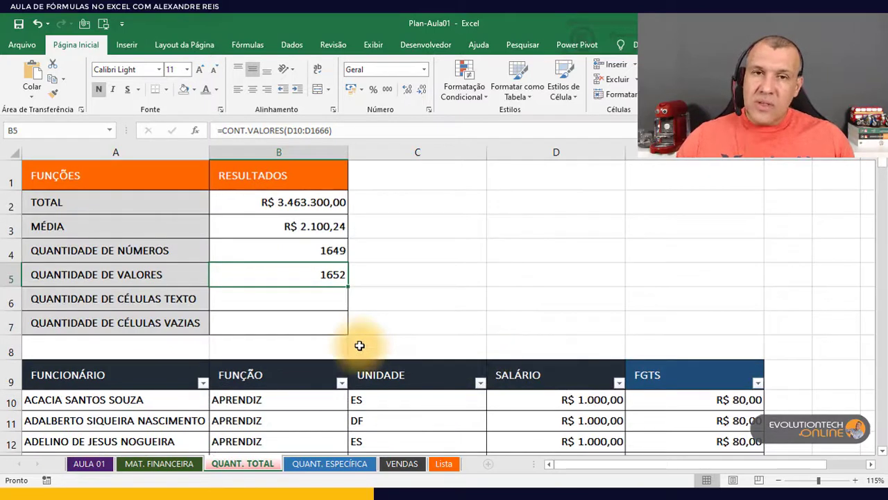
Calculate the QUANTIDADE DE CÉLULAS TEXTO result in B6 by subtracting the number count from the value count, =B5 - B4.
{"action": "left_click", "coordinate": [305, 297]}
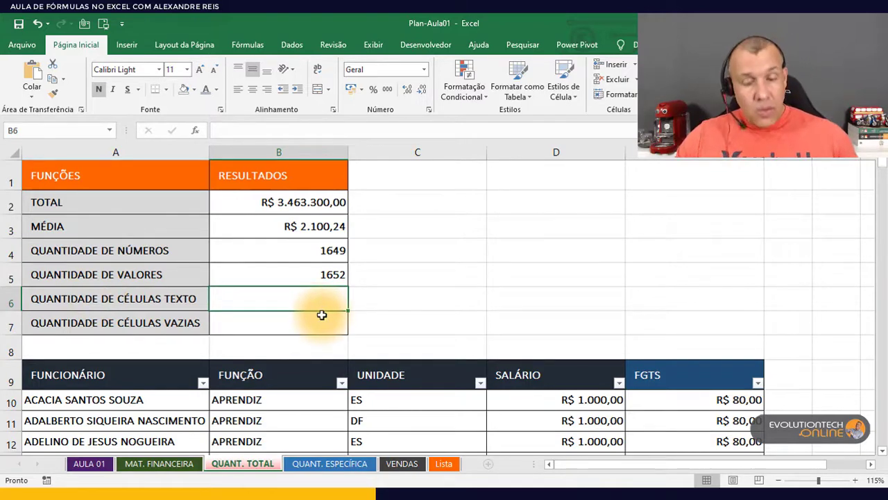
{"action": "type", "text": "="}
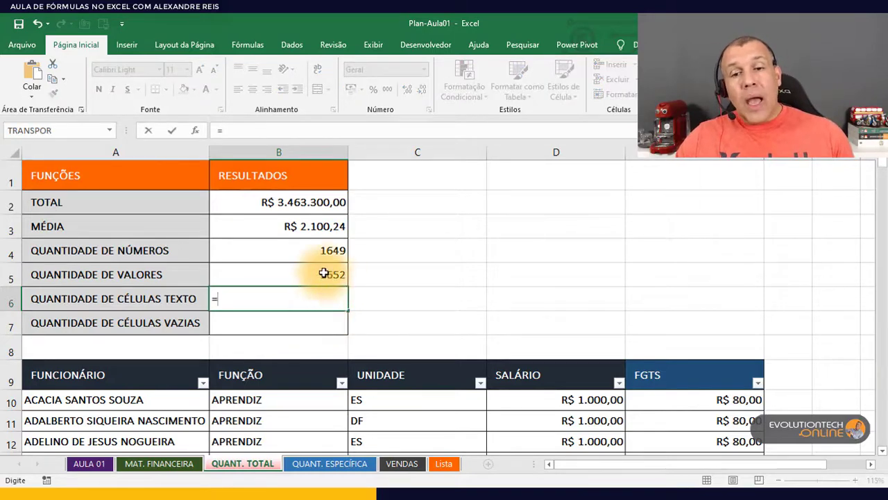
{"action": "left_click", "coordinate": [324, 273]}
{"action": "type", "text": "-"}
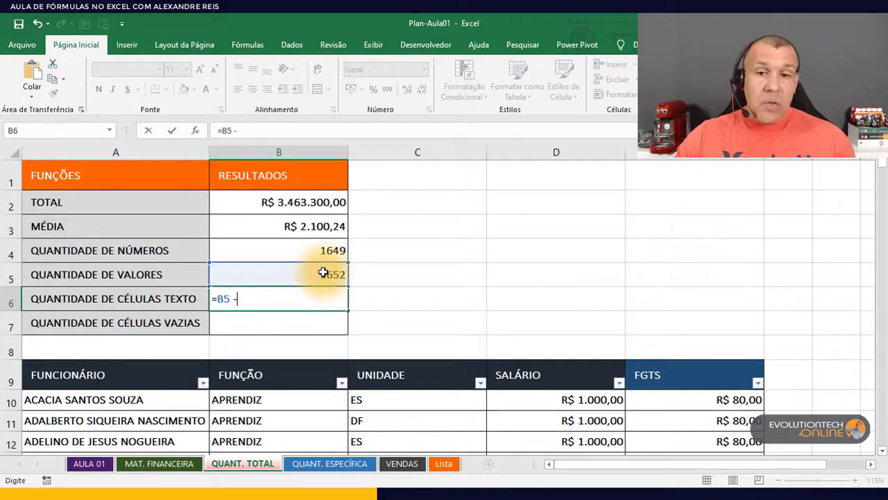
{"action": "left_click", "coordinate": [331, 253]}
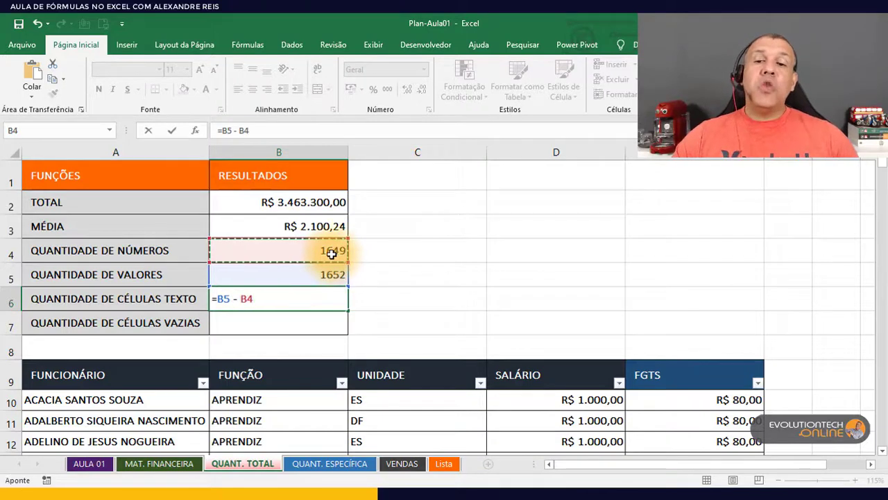
{"action": "key", "text": "Return"}
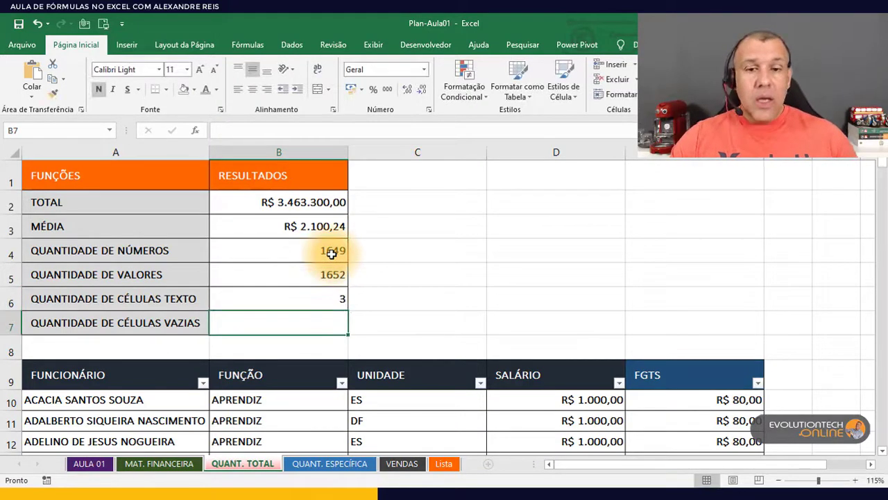
{"action": "key", "text": "Up"}
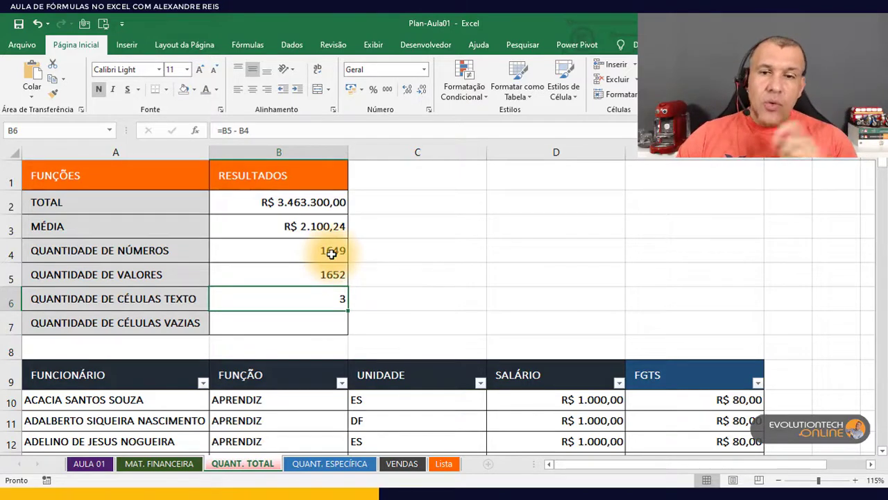
Filter the SALÁRIO column to only the Sem salário entries and select those salary cells to check the text count.
{"action": "left_click", "coordinate": [619, 383]}
{"action": "left_click", "coordinate": [490, 239]}
{"action": "left_click_drag", "start_coordinate": [611, 264], "coordinate": [616, 334]}
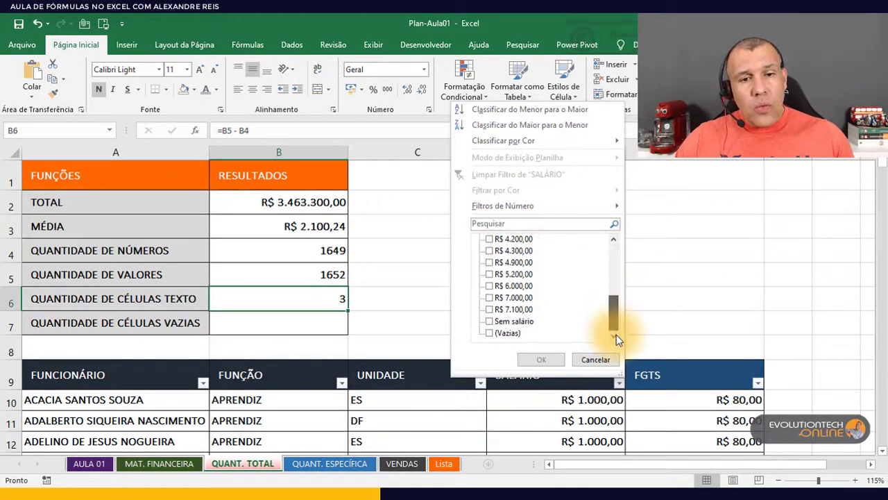
{"action": "left_click", "coordinate": [490, 322]}
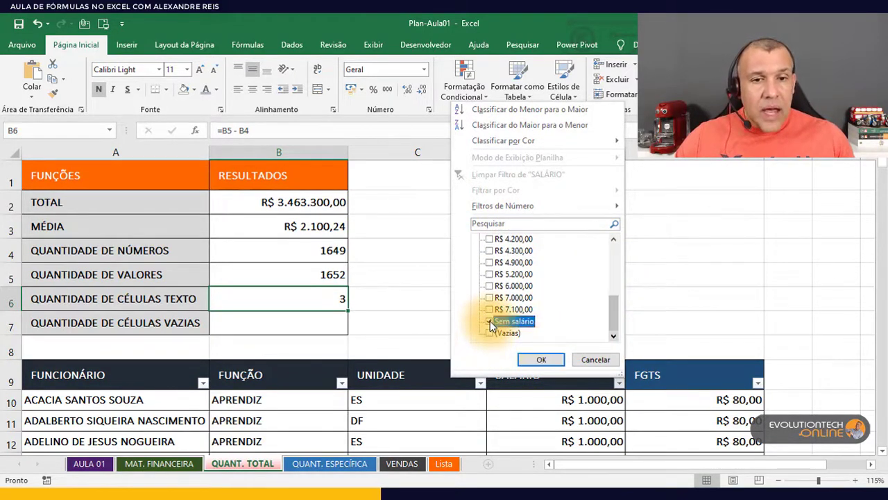
{"action": "left_click", "coordinate": [546, 359]}
{"action": "scroll", "coordinate": [576, 246], "scroll_direction": "down", "scroll_amount": 2}
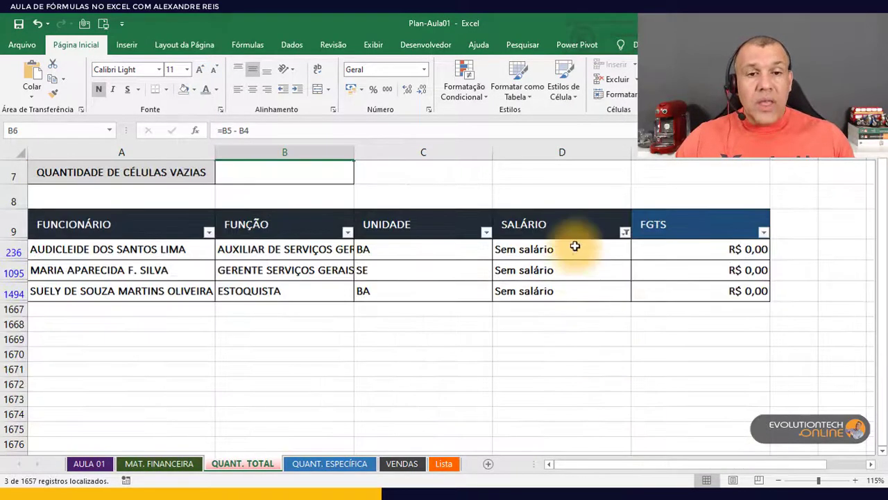
{"action": "left_click_drag", "start_coordinate": [573, 251], "coordinate": [574, 290]}
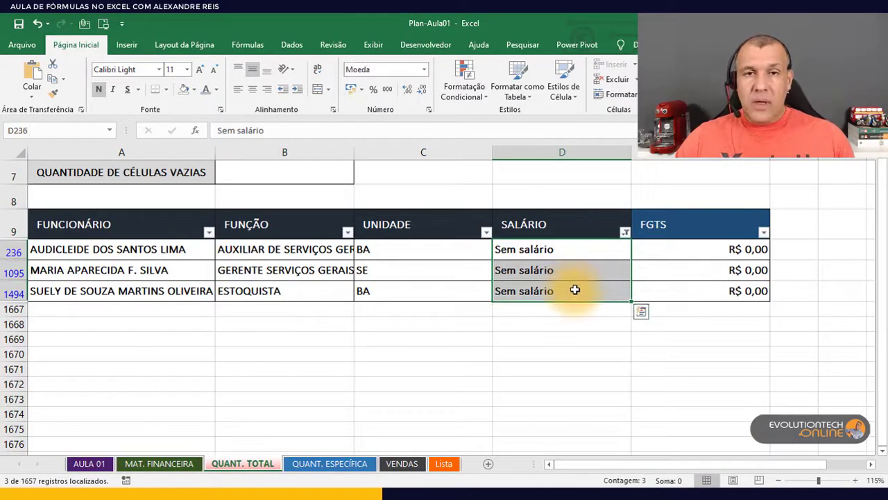
{"action": "scroll", "coordinate": [575, 290], "scroll_direction": "up", "scroll_amount": 2}
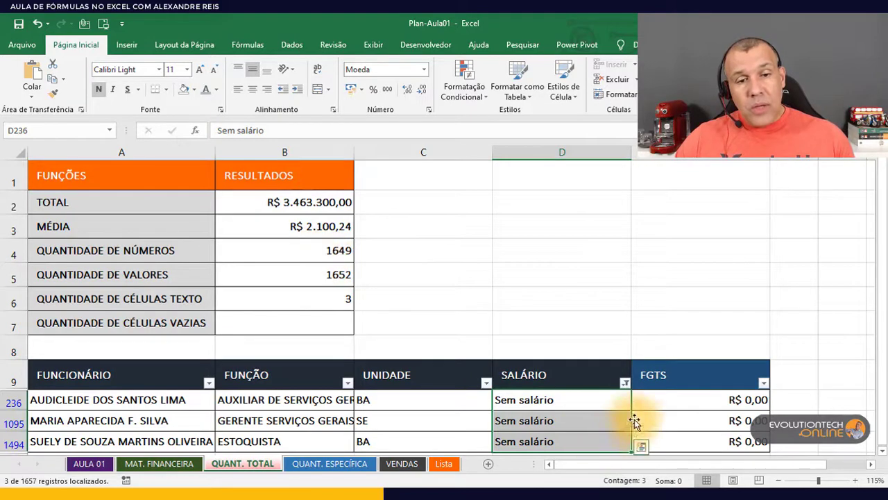
Clear the filter from the SALÁRIO column so all employees are listed again.
{"action": "left_click", "coordinate": [625, 383]}
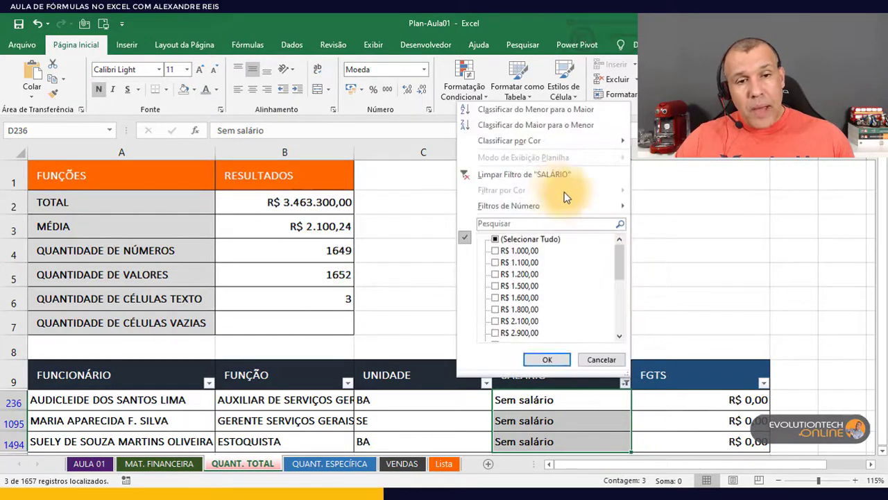
{"action": "left_click", "coordinate": [527, 174]}
{"action": "scroll", "coordinate": [586, 420], "scroll_direction": "down", "scroll_amount": 2}
{"action": "scroll", "coordinate": [527, 389], "scroll_direction": "up", "scroll_amount": 2}
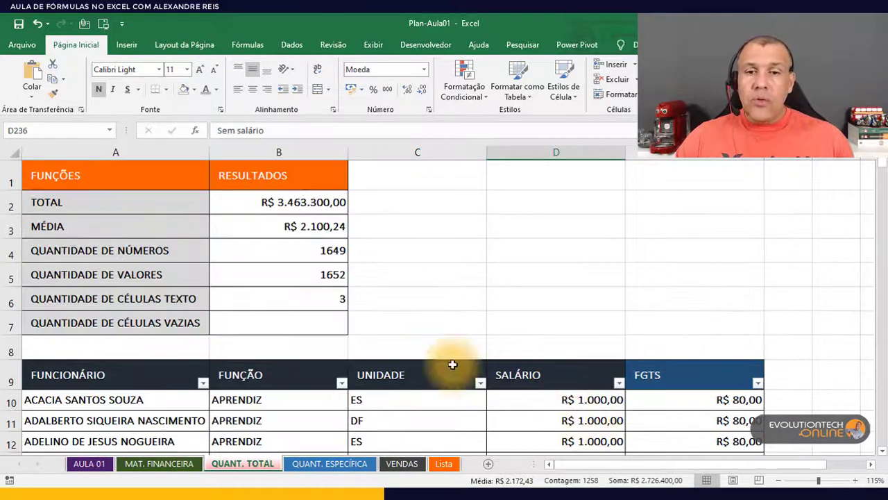
Calculate the QUANTIDADE DE CÉLULAS VAZIAS result in B7 with the formula =CONTAR.VAZIO(D10:D1666).
{"action": "left_click", "coordinate": [313, 323]}
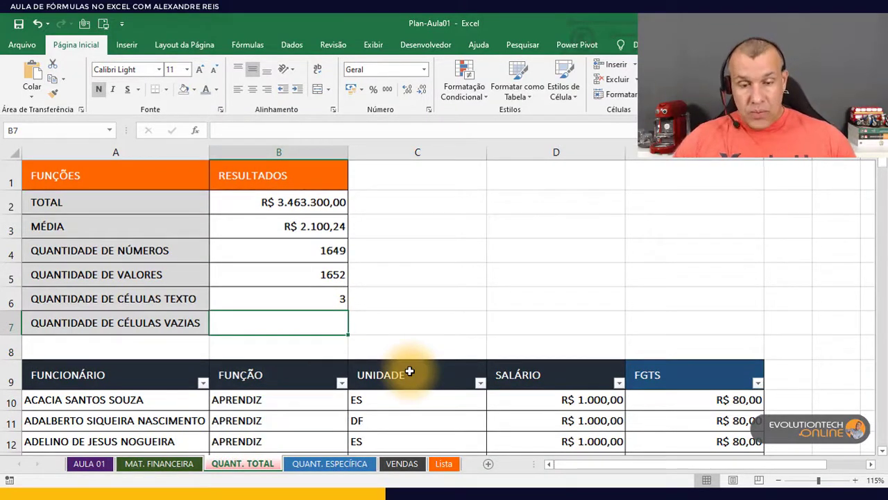
{"action": "type", "text": "="}
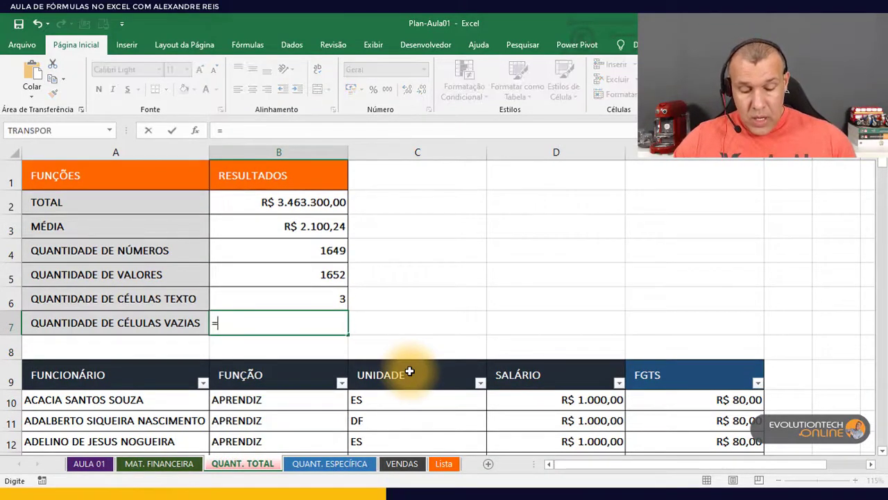
{"action": "type", "text": "CON"}
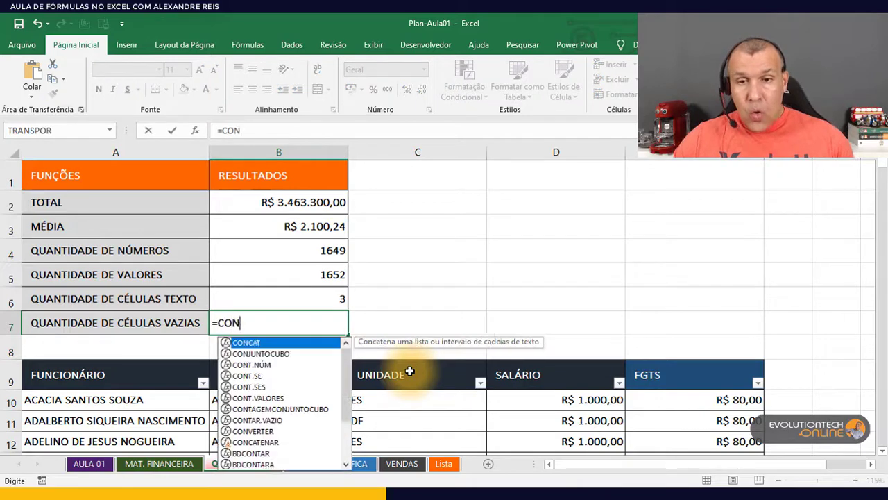
{"action": "left_click", "coordinate": [276, 420]}
{"action": "double_click", "coordinate": [277, 420]}
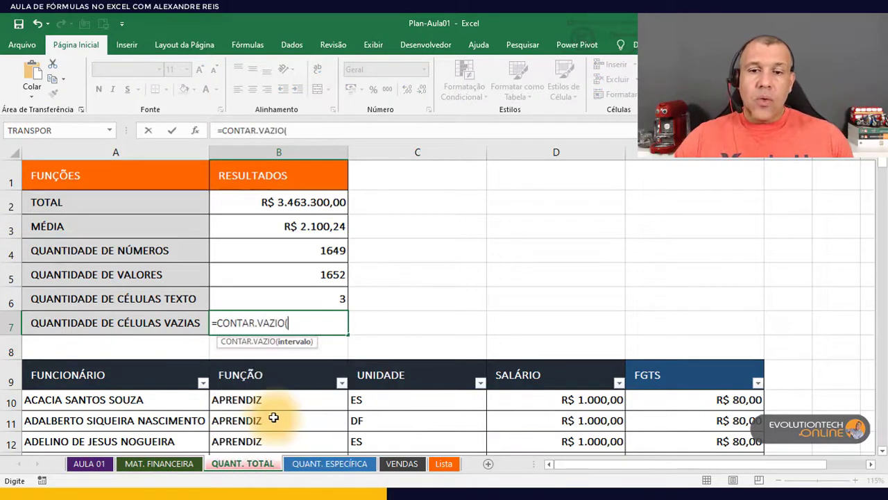
{"action": "left_click", "coordinate": [566, 402]}
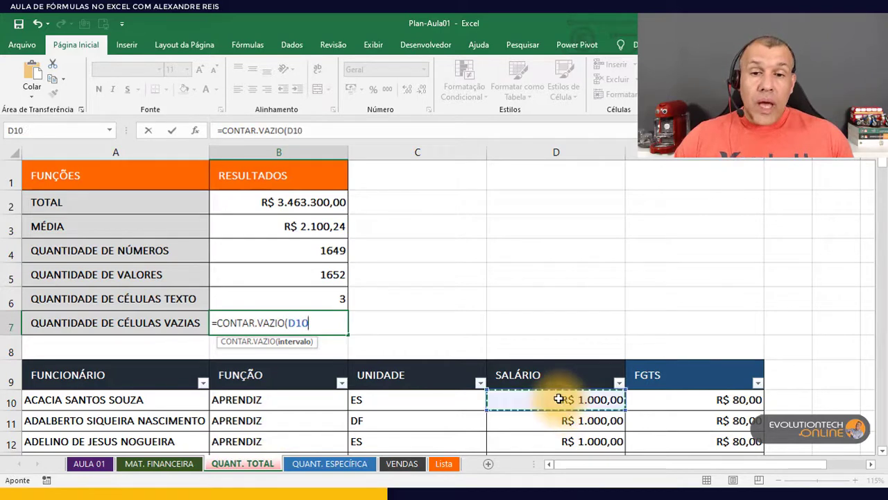
{"action": "key", "text": "BackSpace"}
{"action": "key", "text": "BackSpace"}
{"action": "key", "text": "BackSpace"}
{"action": "key", "text": "BackSpace"}
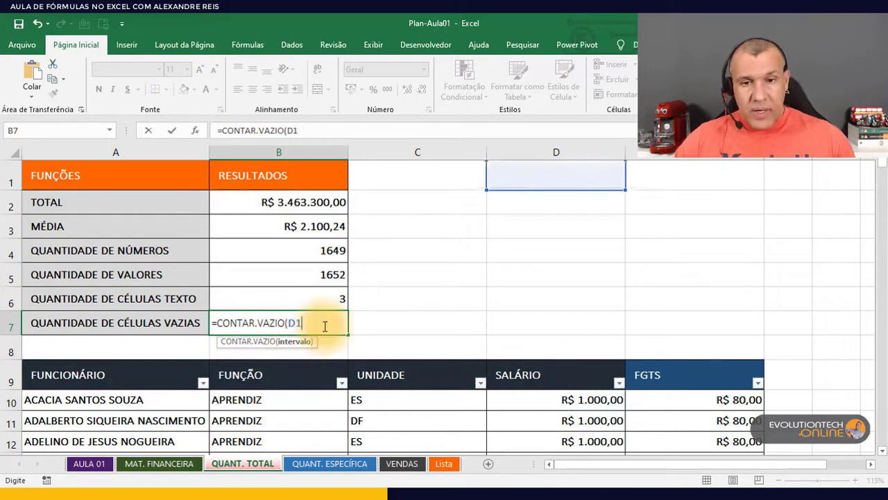
{"action": "type", "text": "(D10:D1666)"}
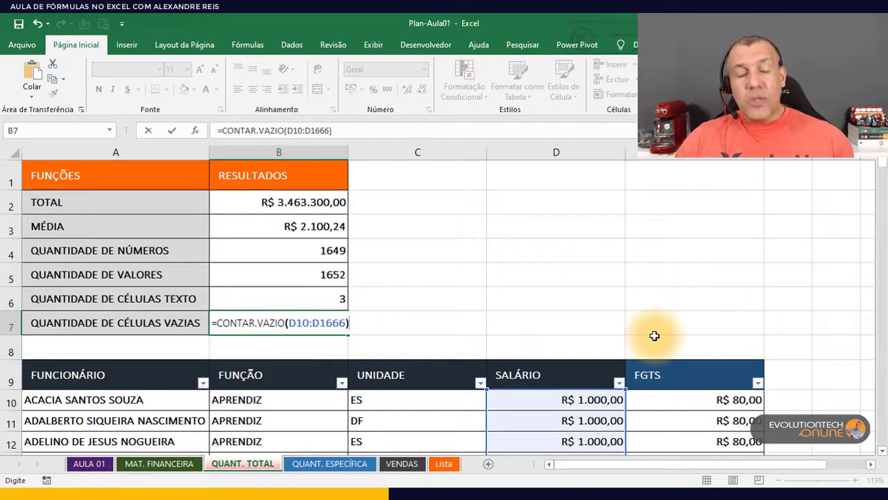
{"action": "key", "text": "Return"}
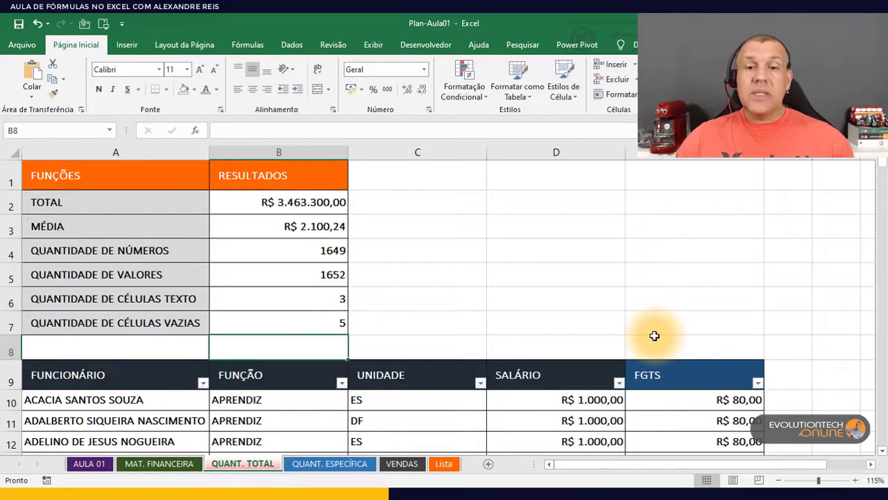
Filter the SALÁRIO column to only the blank entries (Vazias) to check the B7 result.
{"action": "left_click", "coordinate": [322, 322]}
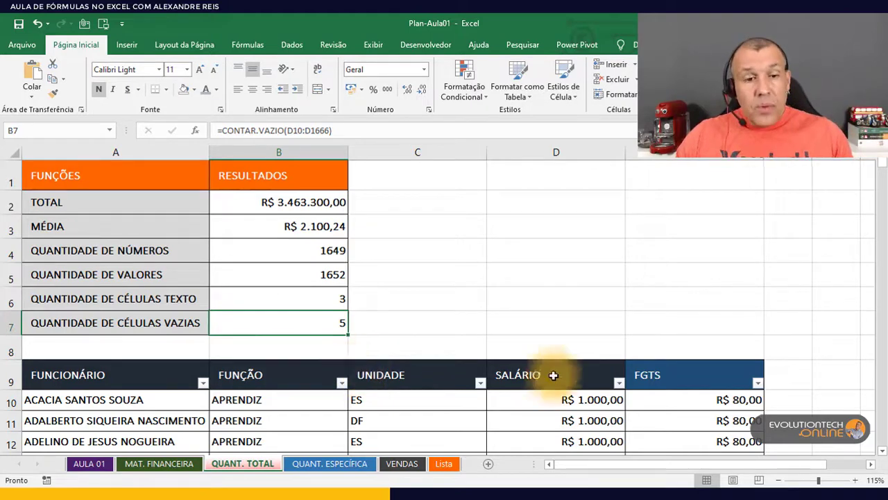
{"action": "left_click", "coordinate": [618, 382]}
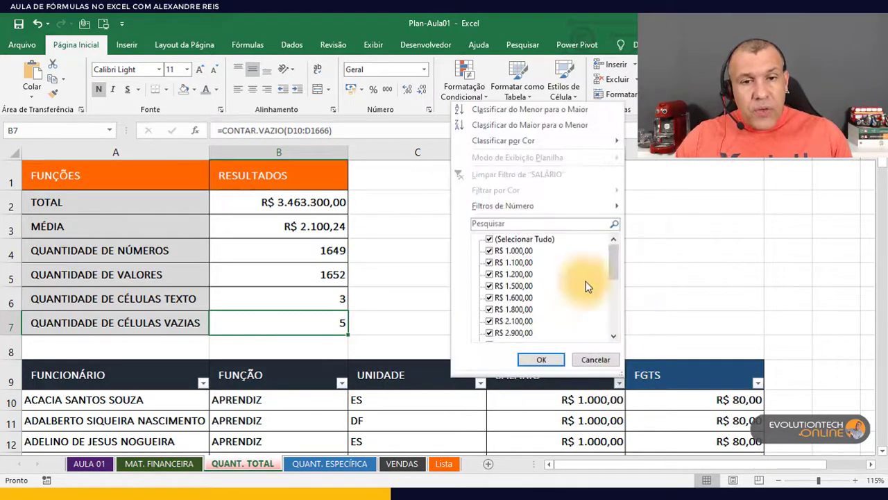
{"action": "left_click", "coordinate": [488, 235]}
{"action": "scroll", "coordinate": [516, 295], "scroll_direction": "down", "scroll_amount": 1}
{"action": "scroll", "coordinate": [516, 295], "scroll_direction": "down", "scroll_amount": 5}
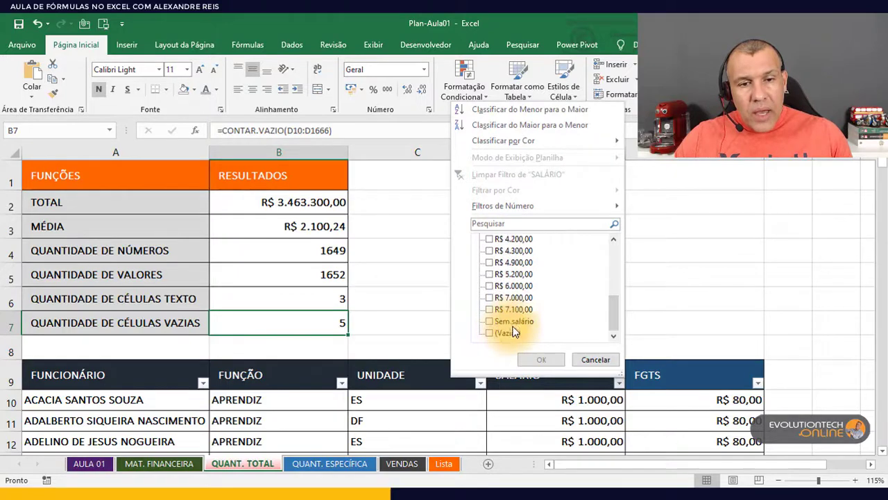
{"action": "left_click", "coordinate": [509, 333]}
{"action": "left_click", "coordinate": [542, 360]}
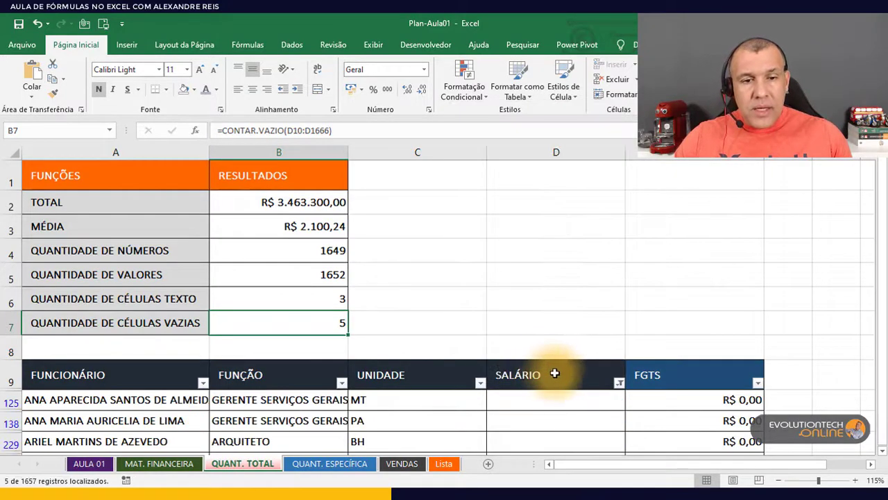
Look through the filtered employees with blank salaries and select their UNIDADE cells to check the empty cell count.
{"action": "scroll", "coordinate": [562, 371], "scroll_direction": "down", "scroll_amount": 3}
{"action": "scroll", "coordinate": [562, 371], "scroll_direction": "up", "scroll_amount": 2}
{"action": "scroll", "coordinate": [520, 323], "scroll_direction": "down", "scroll_amount": 1}
{"action": "left_click_drag", "start_coordinate": [430, 280], "coordinate": [434, 357]}
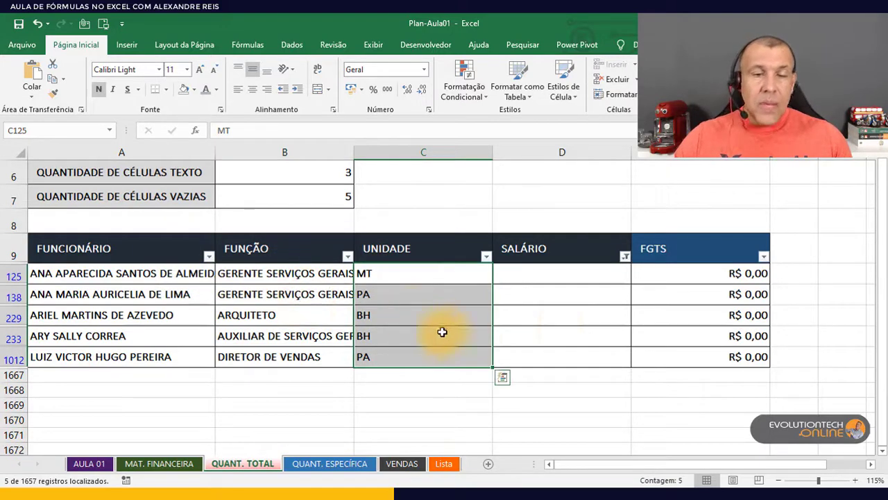
{"action": "scroll", "coordinate": [595, 350], "scroll_direction": "up", "scroll_amount": 2}
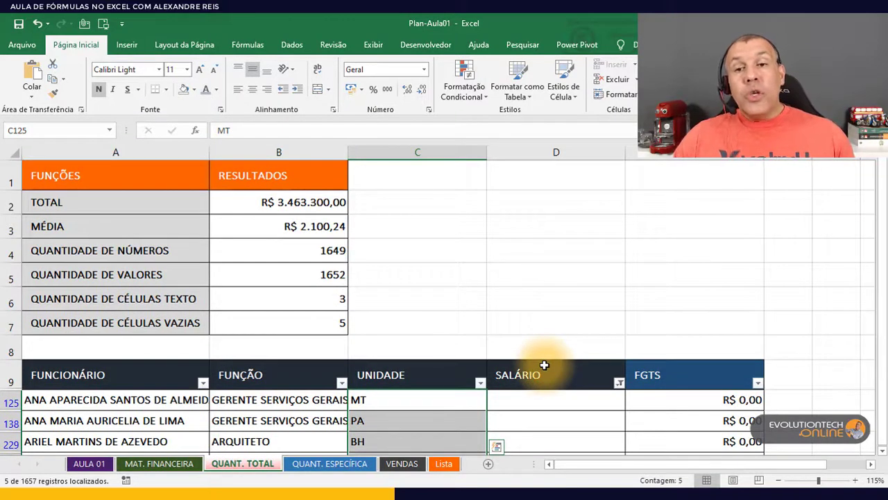
Review the summary formulas in B2 to B7 of QUANT. TOTAL, with a brief look at the QUANT. ESPECÍFICA sheet.
{"action": "left_click_drag", "start_coordinate": [286, 247], "coordinate": [306, 321]}
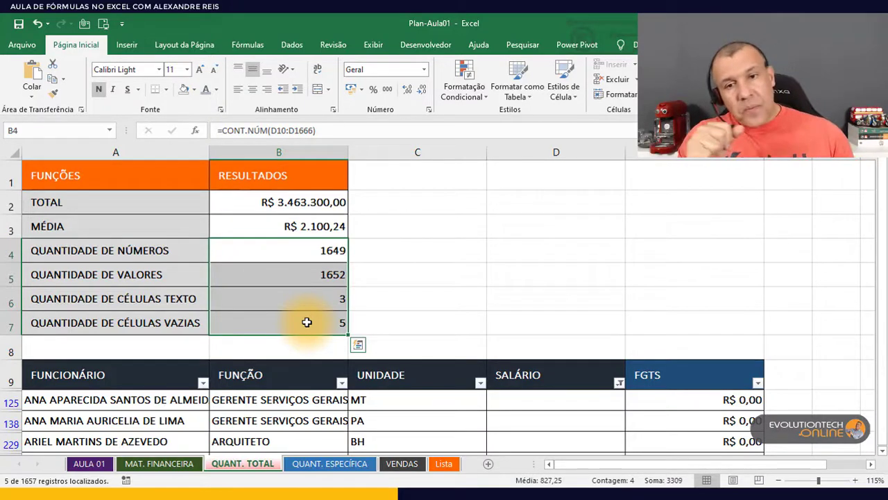
{"action": "left_click", "coordinate": [328, 279]}
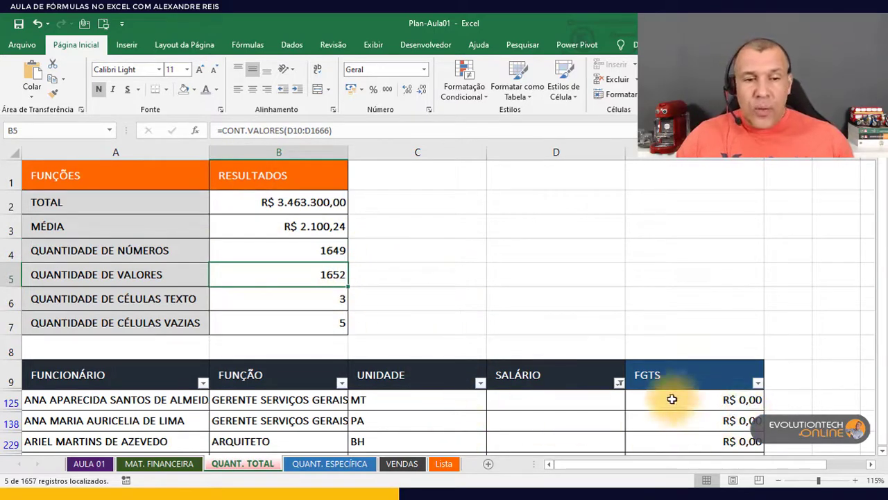
{"action": "left_click", "coordinate": [313, 202]}
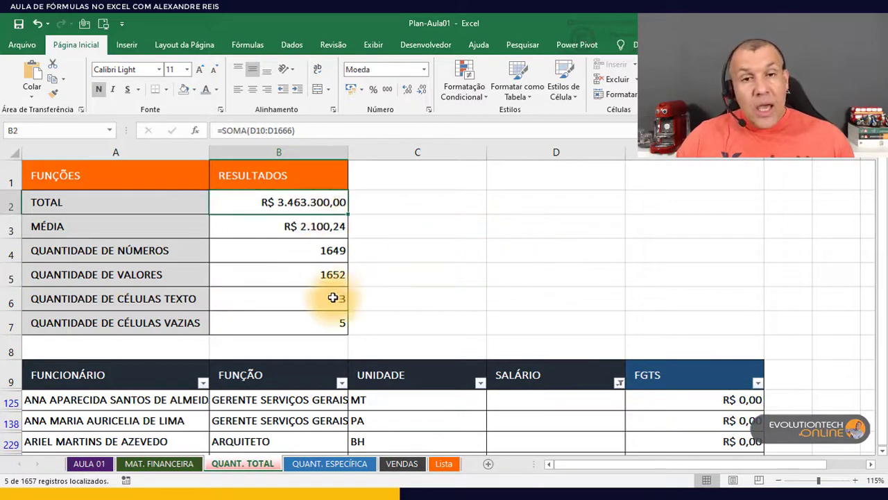
{"action": "left_click", "coordinate": [304, 231]}
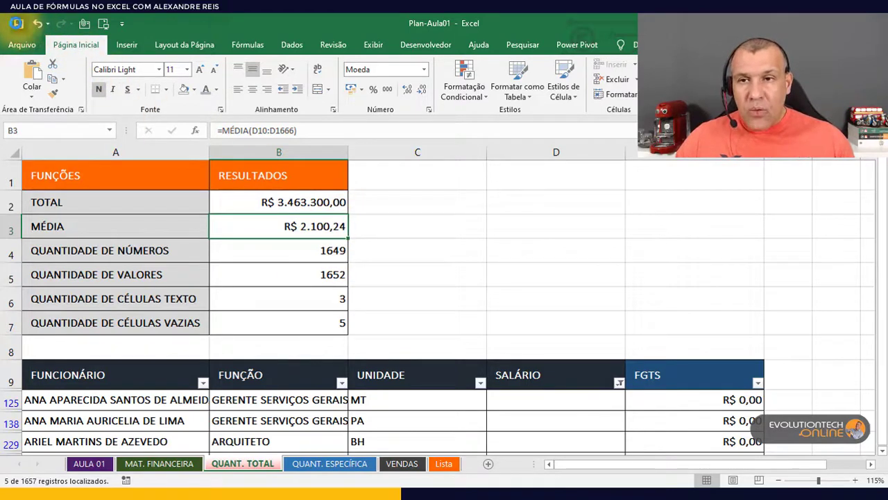
{"action": "left_click", "coordinate": [359, 464]}
{"action": "left_click", "coordinate": [383, 323]}
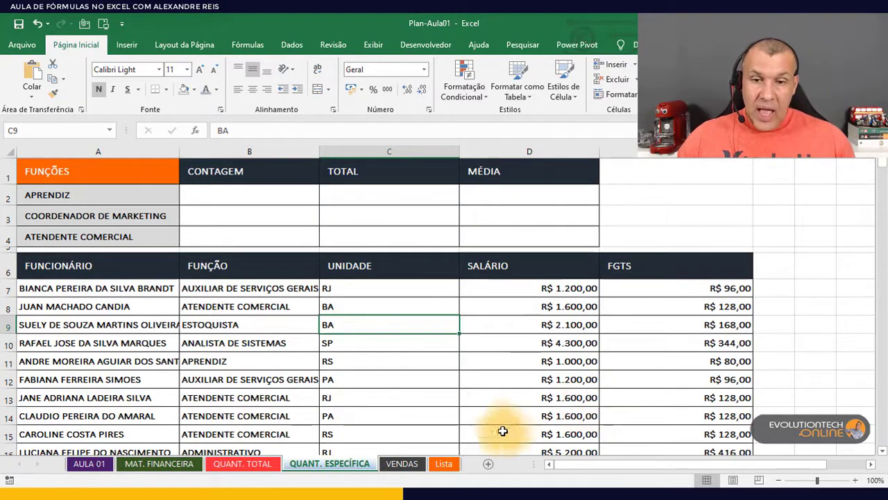
{"action": "left_click", "coordinate": [236, 464]}
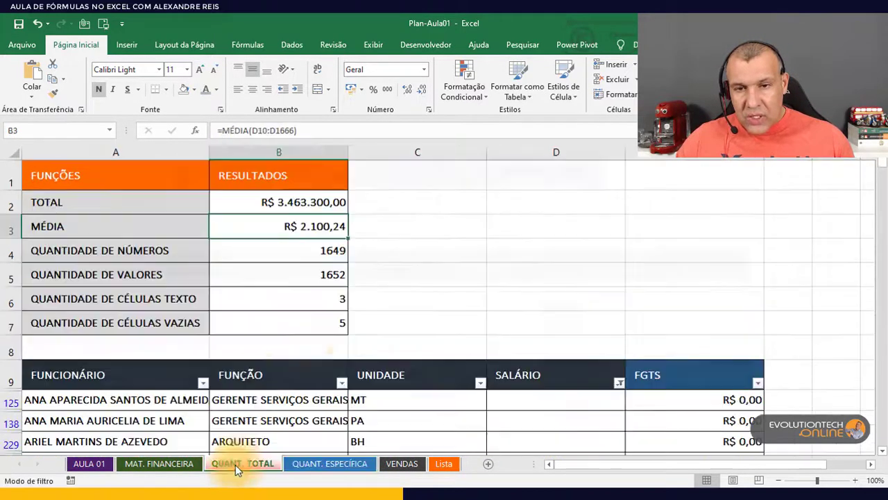
{"action": "left_click", "coordinate": [302, 255]}
{"action": "left_click", "coordinate": [310, 298]}
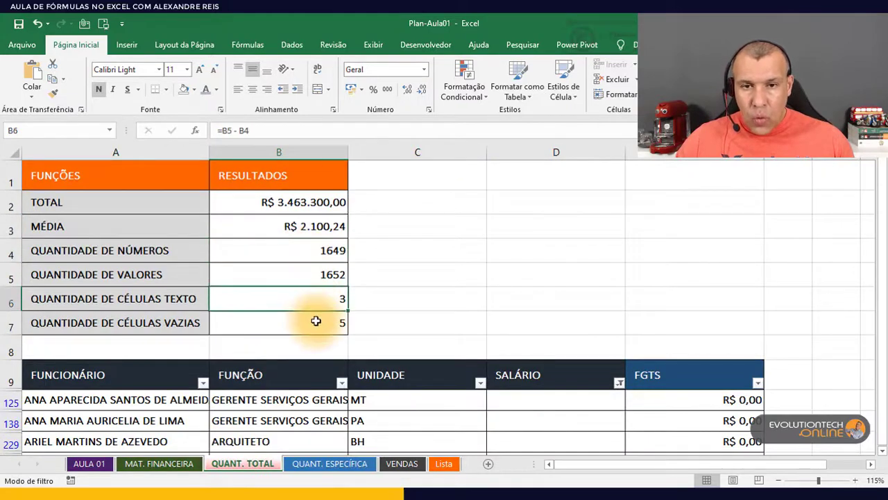
{"action": "left_click", "coordinate": [313, 322]}
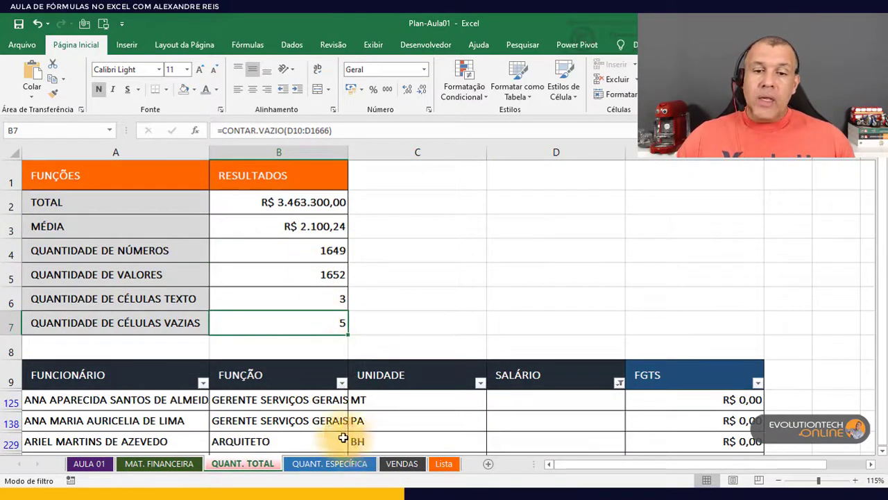
On the QUANT. ESPECÍFICA sheet, start a CONT.SE formula in B2, the CONTAGEM cell for APRENDIZ, with the FUNÇÃO range B7:B1663.
{"action": "left_click", "coordinate": [340, 463]}
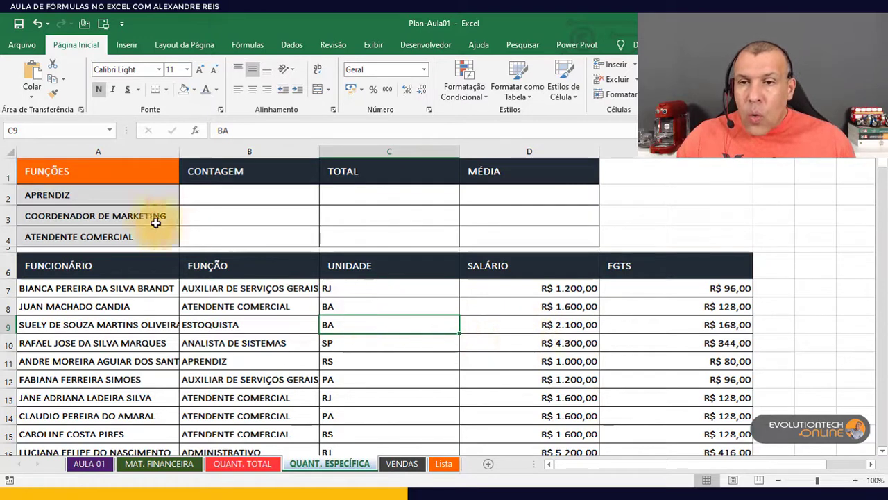
{"action": "left_click", "coordinate": [105, 199]}
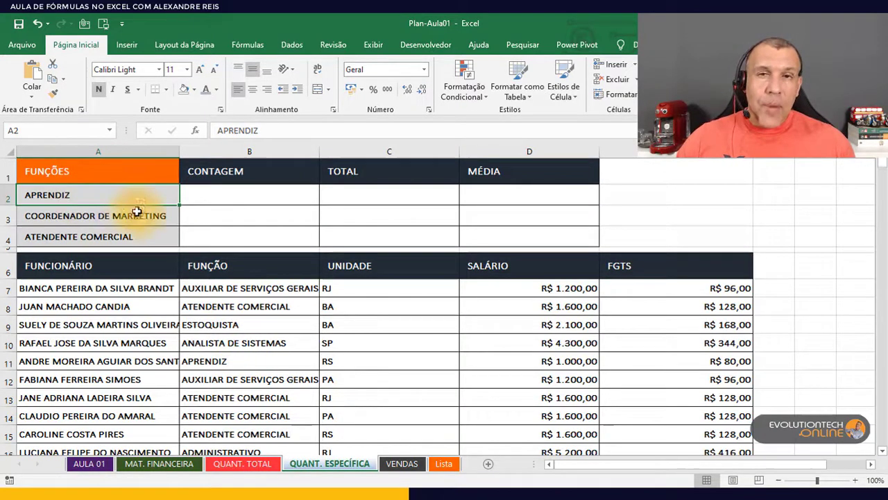
{"action": "left_click", "coordinate": [284, 193]}
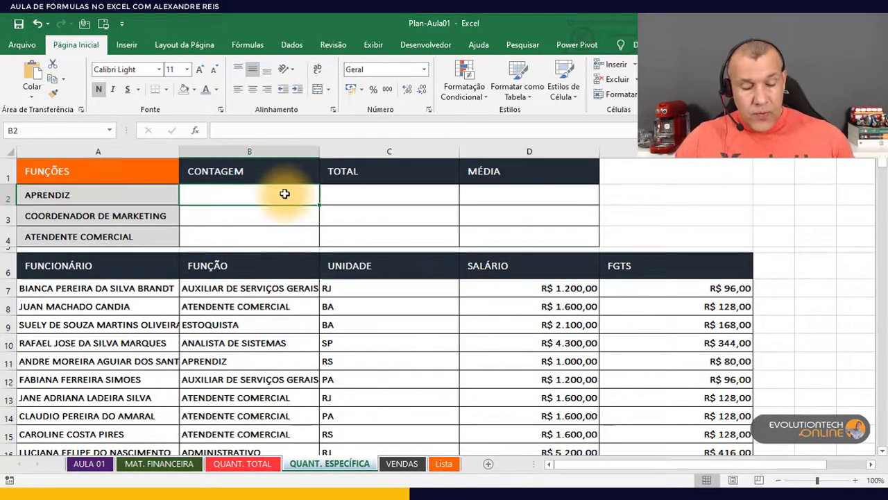
{"action": "type", "text": "=CON"}
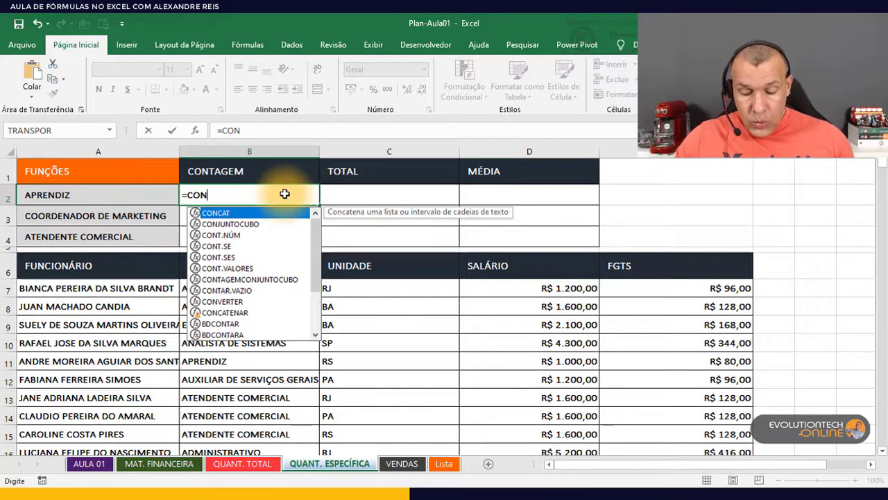
{"action": "type", "text": "T"}
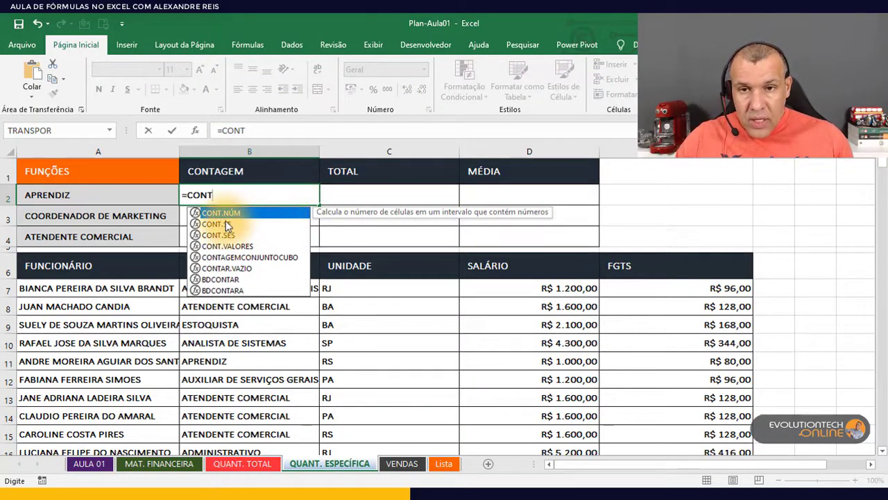
{"action": "double_click", "coordinate": [226, 226]}
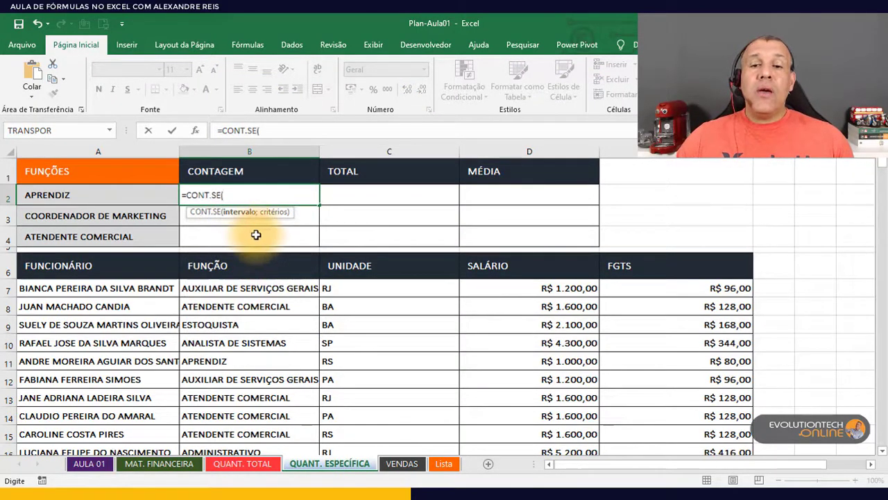
{"action": "left_click", "coordinate": [275, 286]}
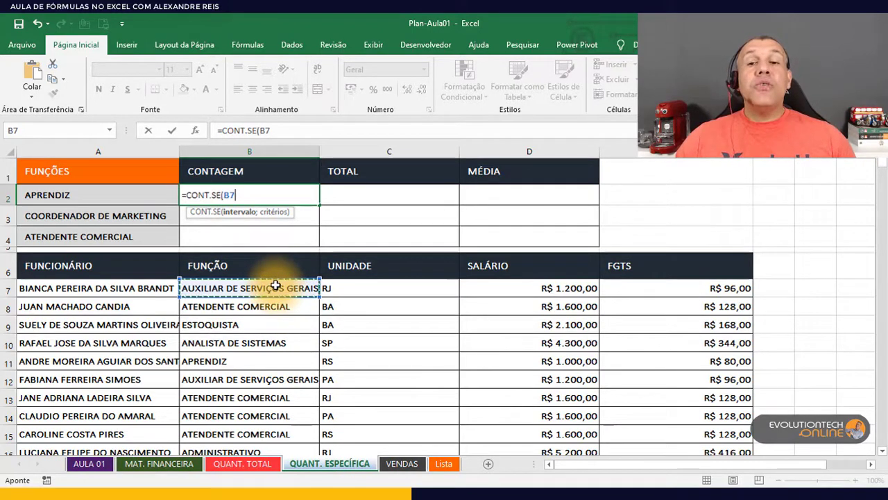
{"action": "key", "text": "ctrl+shift+Down"}
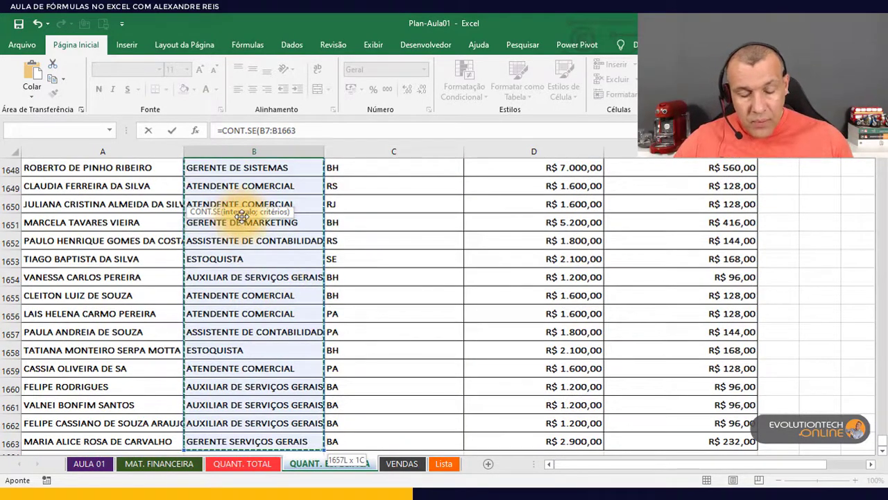
Complete the CONT.SE formula in B2 with the APRENDIZ cell A2 as its criterion.
{"action": "type", "text": ";"}
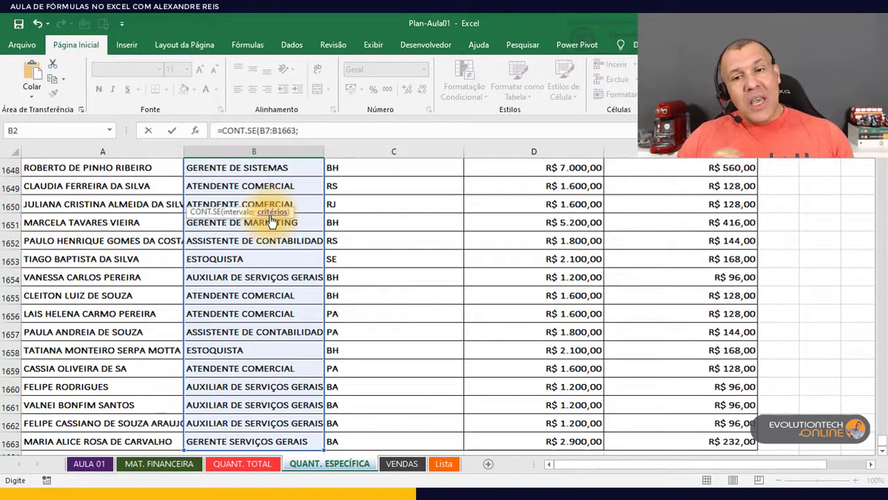
{"action": "left_click_drag", "start_coordinate": [883, 444], "coordinate": [877, 143]}
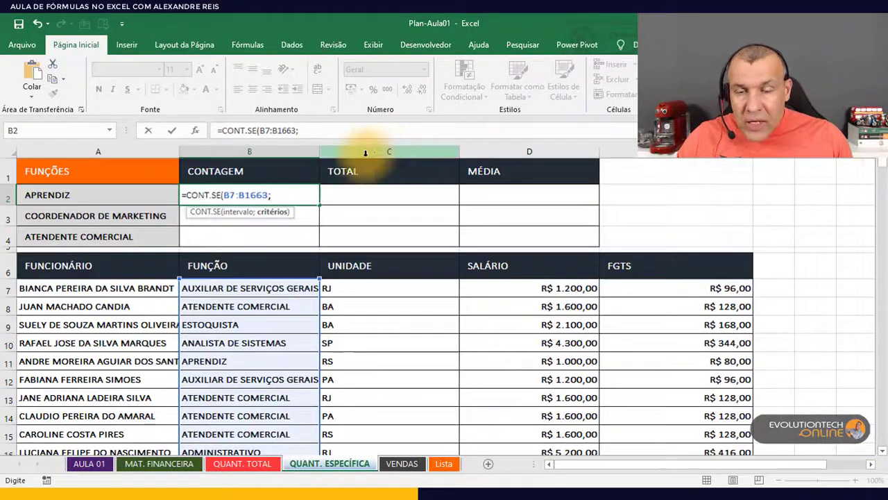
{"action": "left_click", "coordinate": [113, 194]}
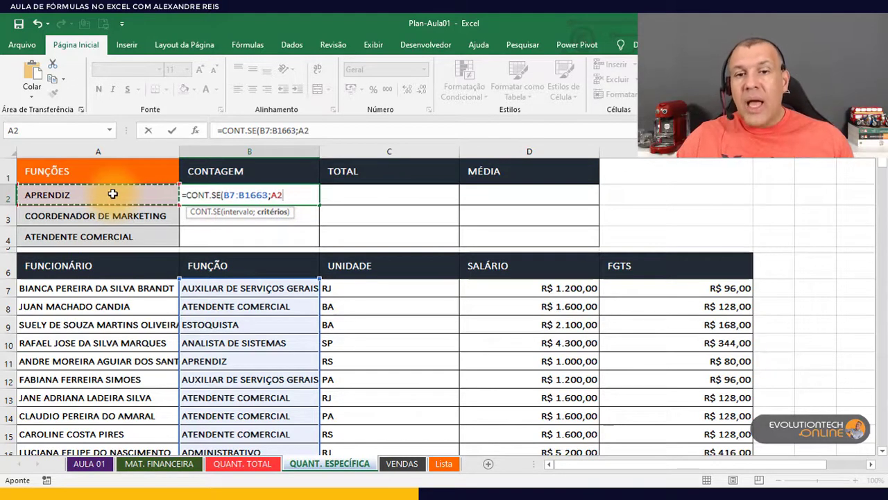
{"action": "left_click", "coordinate": [256, 195]}
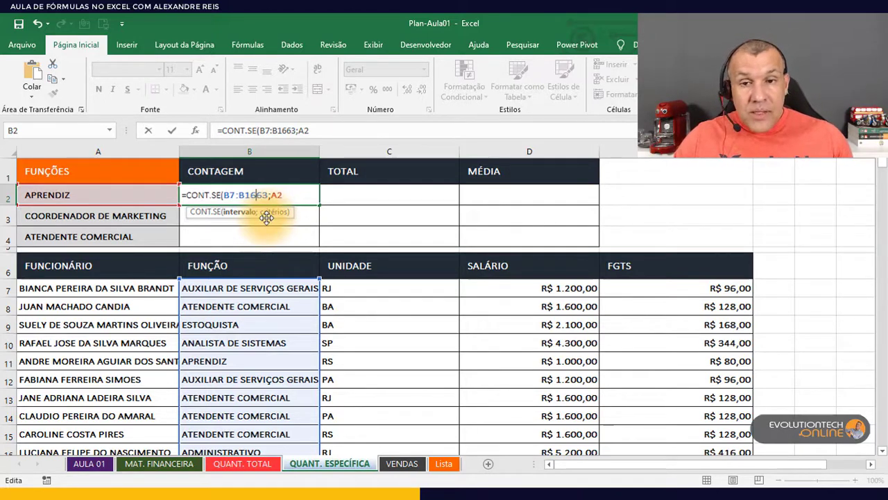
{"action": "left_click", "coordinate": [302, 196]}
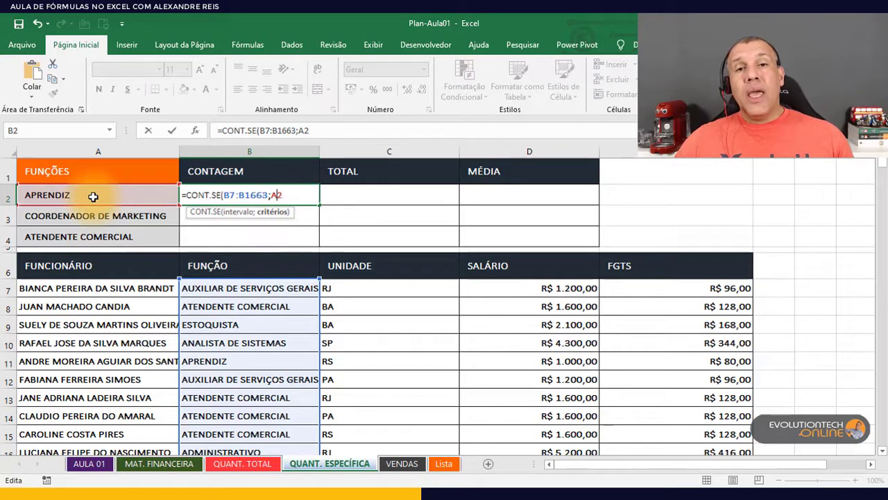
{"action": "key", "text": "Return"}
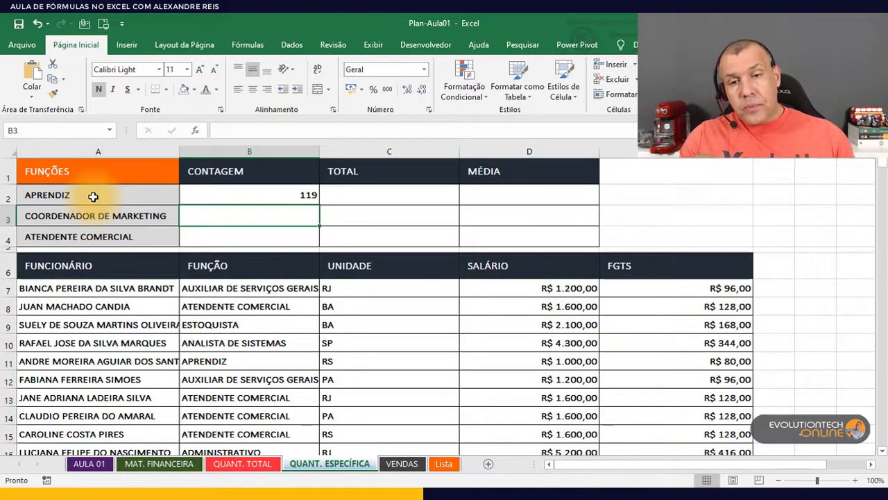
Turn on filtering for the employee table and filter the FUNÇÃO column to only APRENDIZ.
{"action": "left_click", "coordinate": [236, 343]}
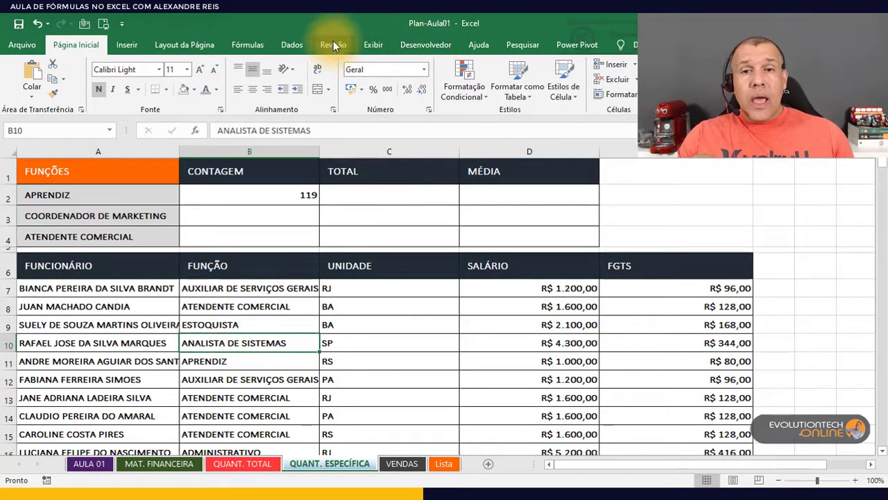
{"action": "left_click", "coordinate": [292, 44]}
{"action": "left_click", "coordinate": [427, 78]}
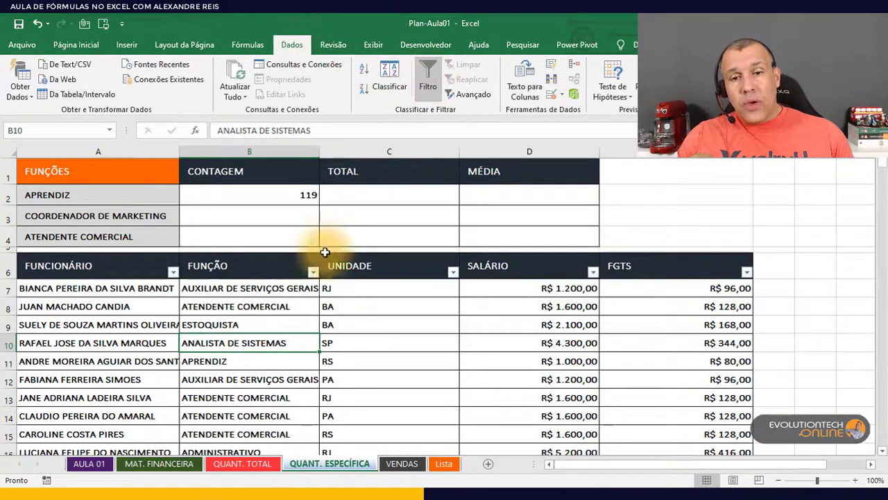
{"action": "left_click", "coordinate": [313, 271]}
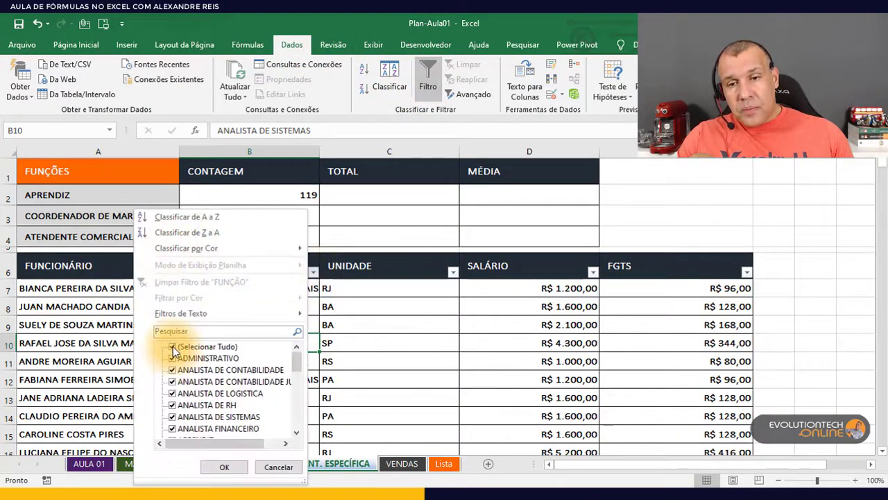
{"action": "left_click", "coordinate": [174, 347]}
{"action": "scroll", "coordinate": [175, 368], "scroll_direction": "down", "scroll_amount": 2}
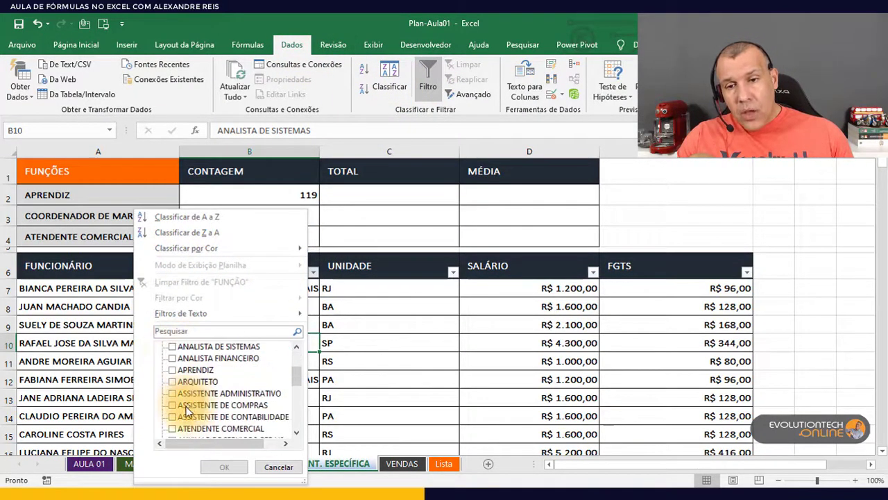
{"action": "left_click", "coordinate": [173, 370]}
{"action": "left_click", "coordinate": [224, 466]}
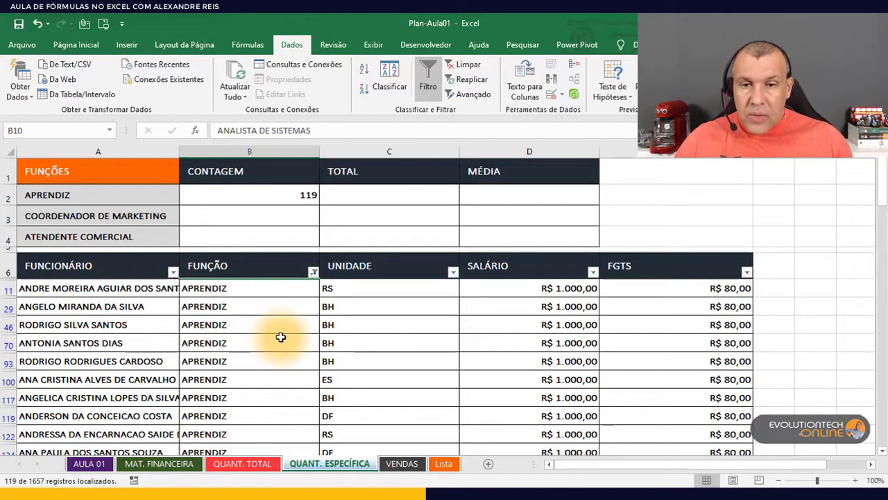
Look through the filtered APRENDIZ rows and select their FUNÇÃO cells to check the count against the B2 formula.
{"action": "scroll", "coordinate": [288, 337], "scroll_direction": "down", "scroll_amount": 6}
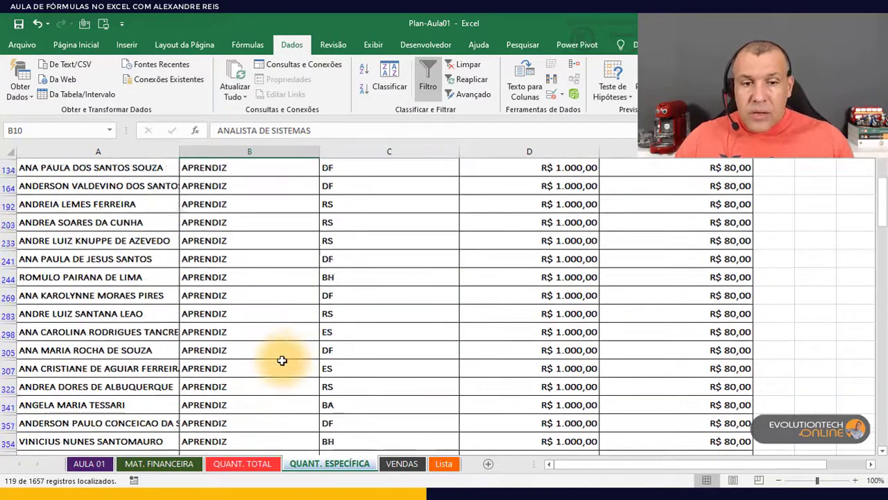
{"action": "scroll", "coordinate": [267, 350], "scroll_direction": "up", "scroll_amount": 5}
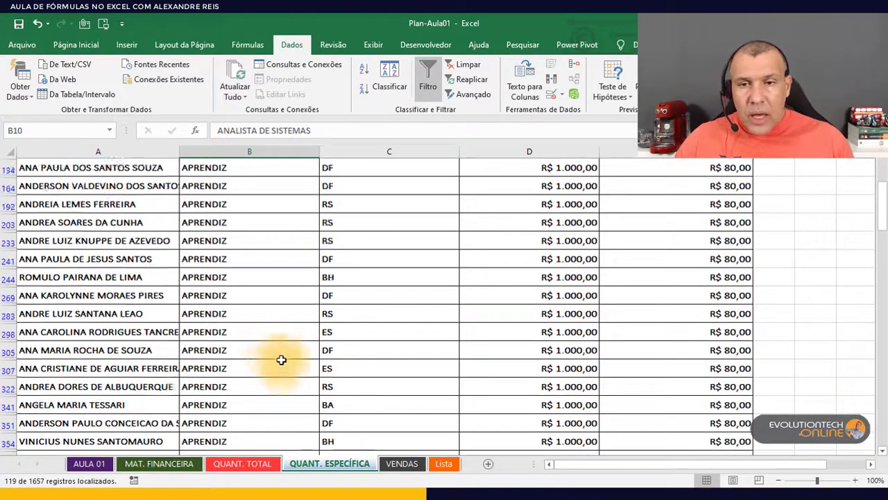
{"action": "scroll", "coordinate": [267, 346], "scroll_direction": "up", "scroll_amount": 2}
{"action": "left_click", "coordinate": [242, 288]}
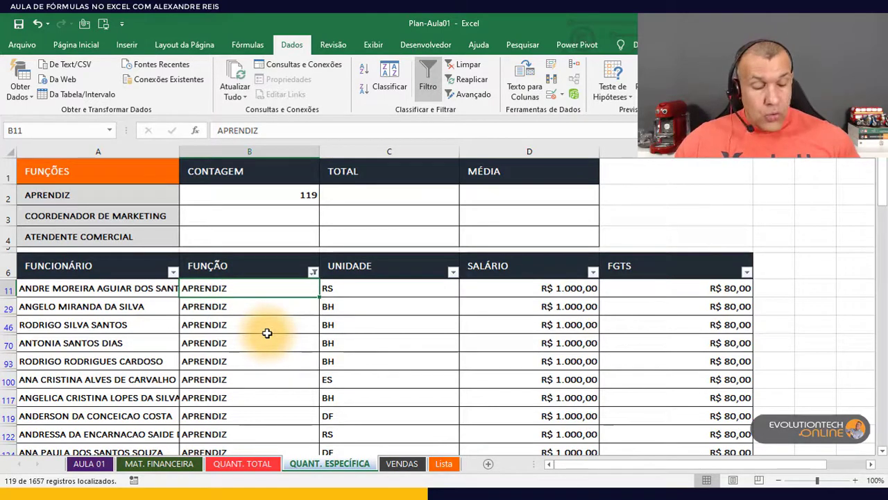
{"action": "key", "text": "ctrl+shift+Down"}
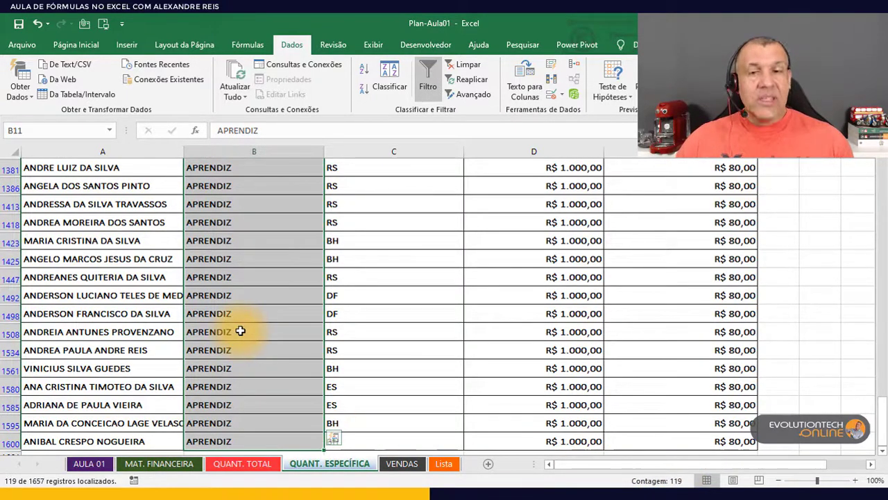
{"action": "key", "text": "ctrl+Up"}
{"action": "key", "text": "ctrl+Up"}
{"action": "key", "text": "ctrl+Up"}
{"action": "left_click", "coordinate": [232, 198]}
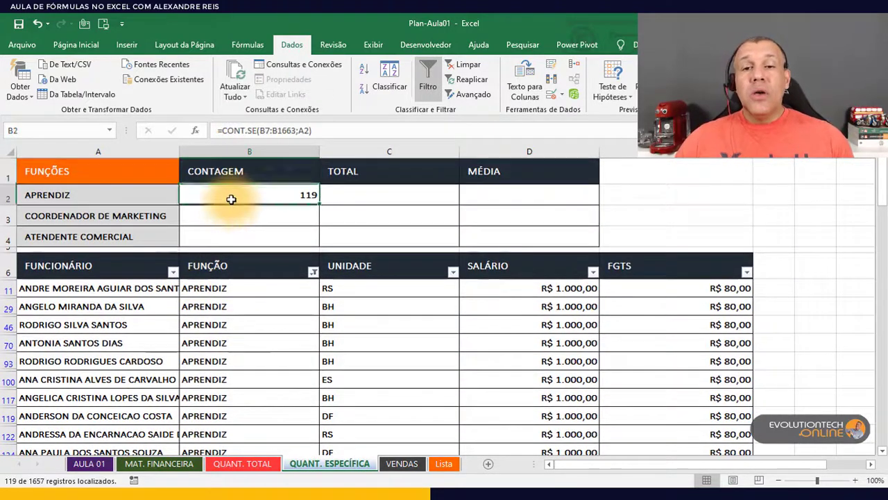
{"action": "key", "text": "F2"}
{"action": "key", "text": "Return"}
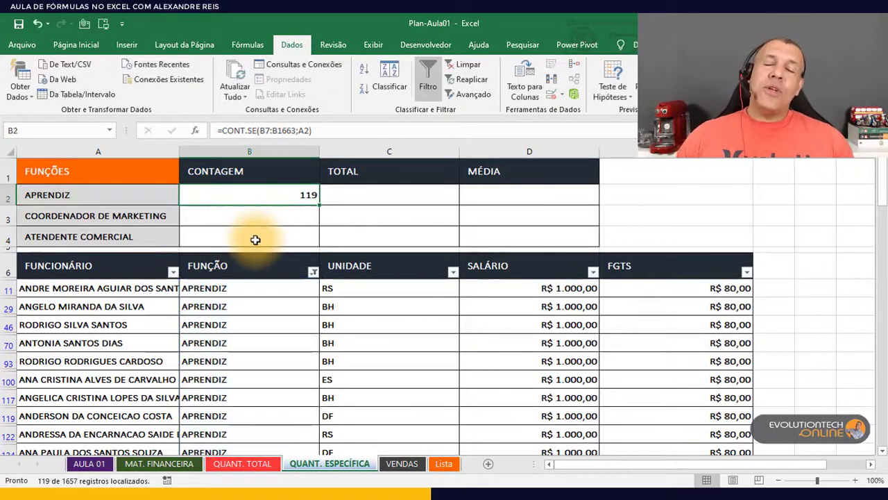
Make the range in the B2 formula absolute as $B$7:$B$1663 and fill the formula down to B4.
{"action": "double_click", "coordinate": [249, 198]}
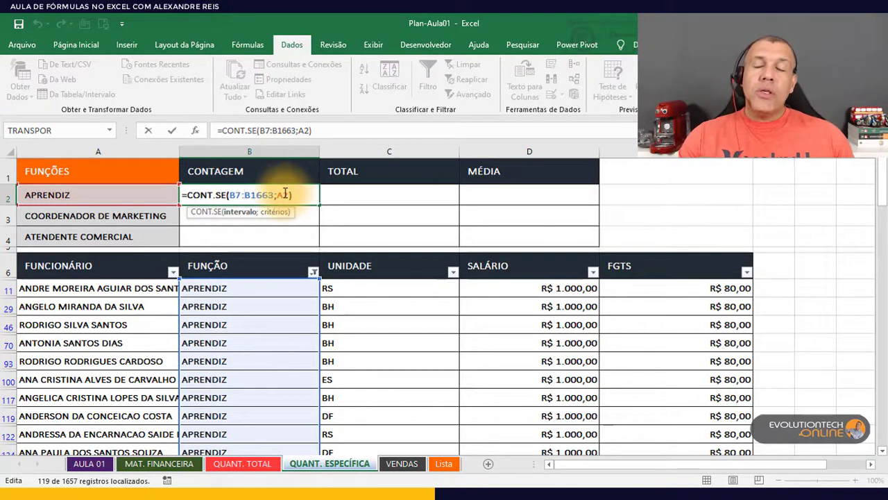
{"action": "left_click_drag", "start_coordinate": [230, 197], "coordinate": [274, 196]}
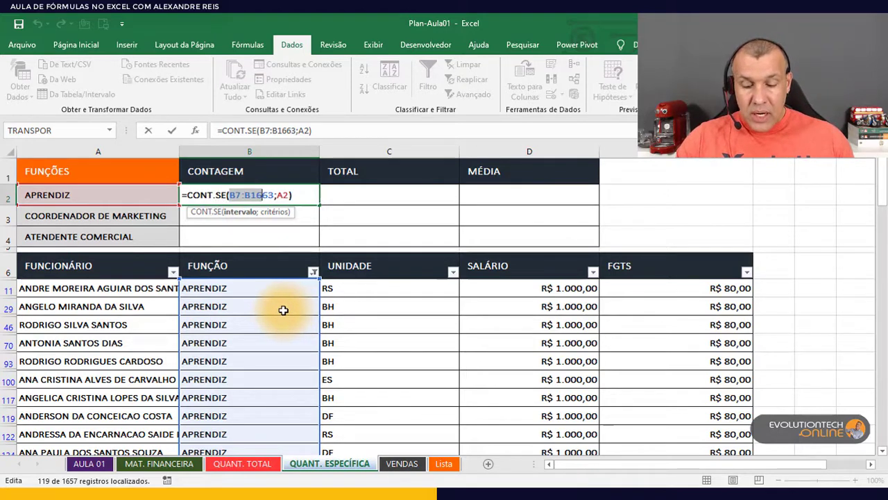
{"action": "key", "text": "F4"}
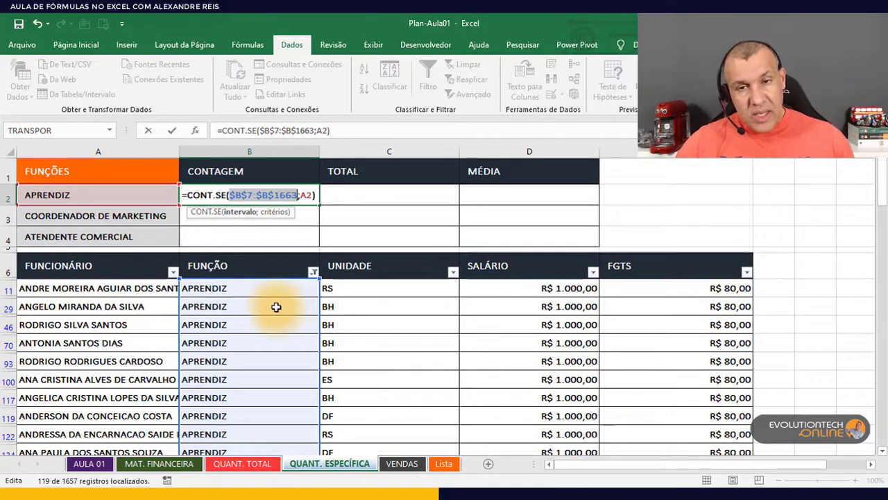
{"action": "key", "text": "Return"}
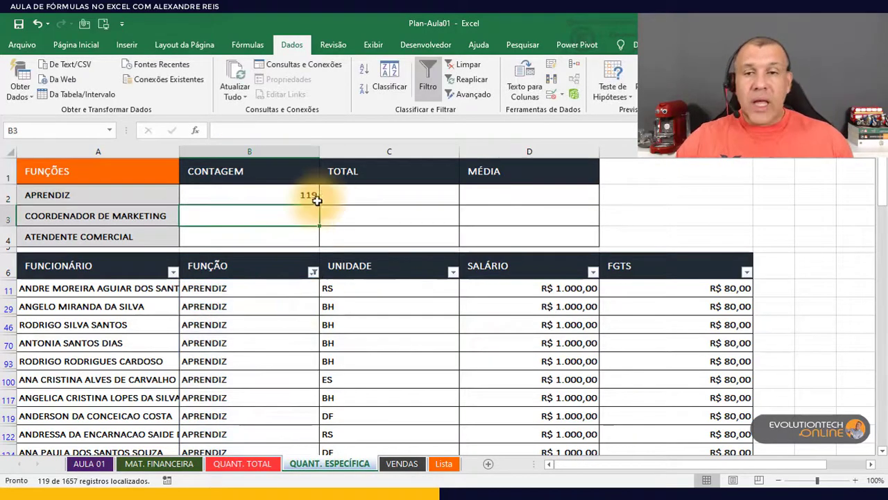
{"action": "left_click", "coordinate": [308, 195]}
{"action": "double_click", "coordinate": [319, 207]}
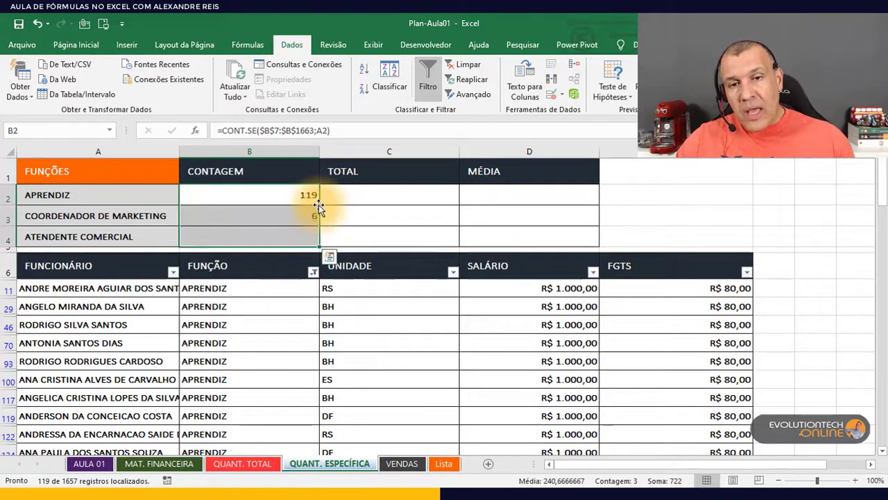
Review the fixed range and the relative criterion in the CONTAGEM formulas of B2 and B3.
{"action": "double_click", "coordinate": [298, 193]}
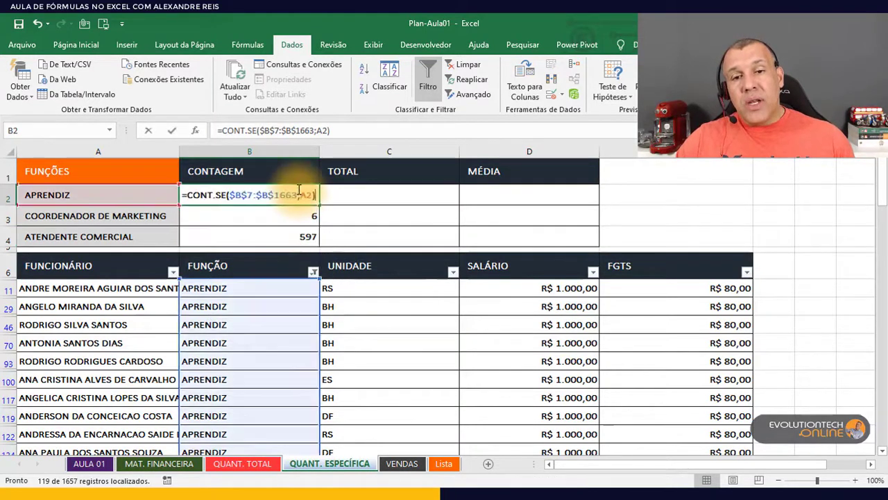
{"action": "left_click_drag", "start_coordinate": [231, 196], "coordinate": [280, 196]}
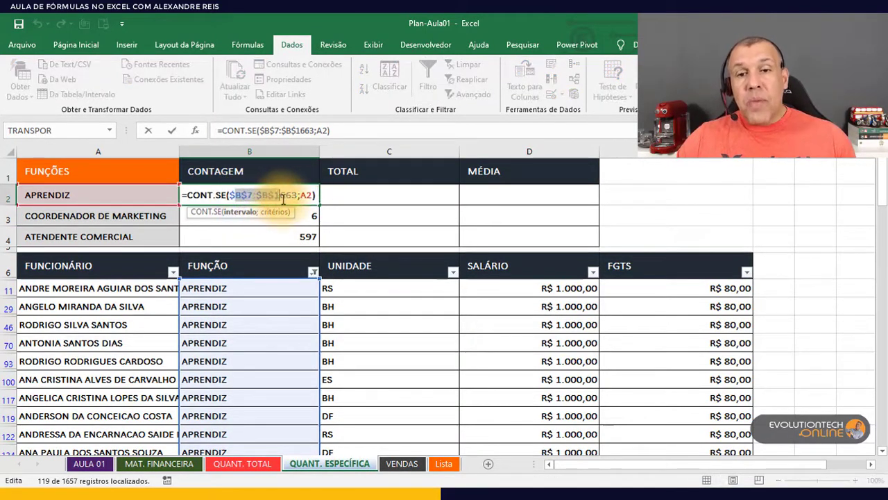
{"action": "key", "text": "Return"}
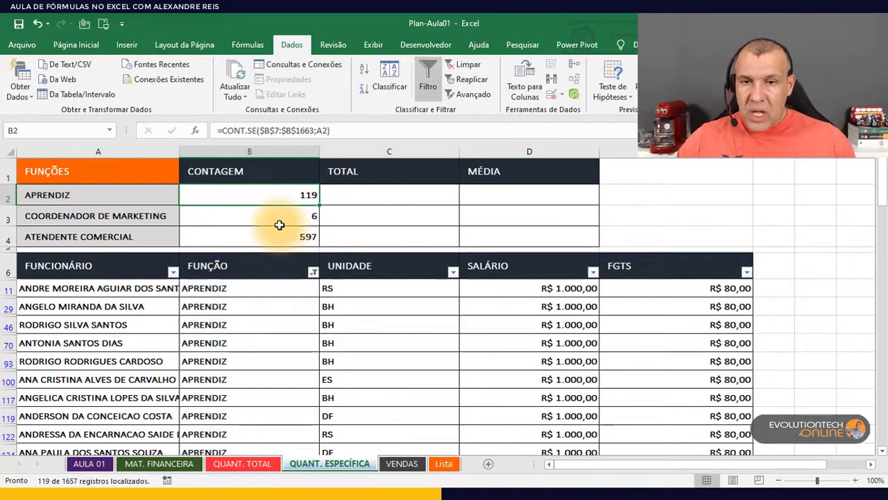
{"action": "double_click", "coordinate": [278, 213]}
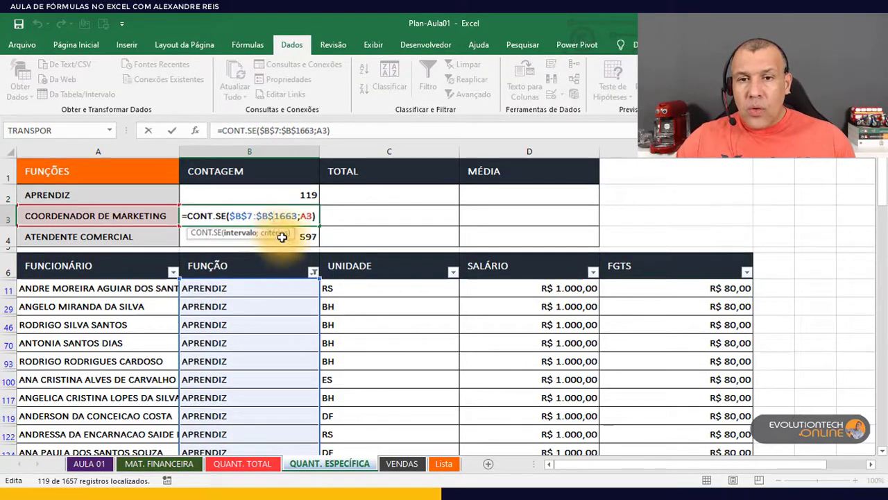
{"action": "left_click_drag", "start_coordinate": [242, 217], "coordinate": [297, 218]}
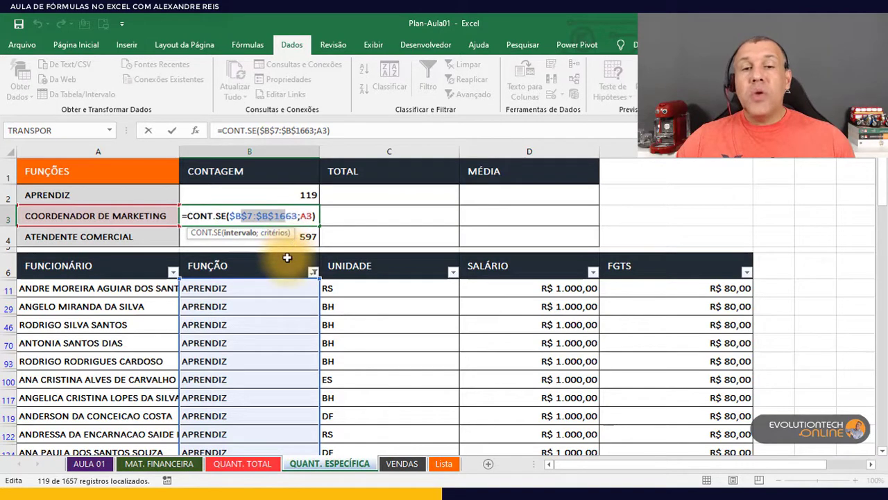
{"action": "left_click", "coordinate": [308, 216]}
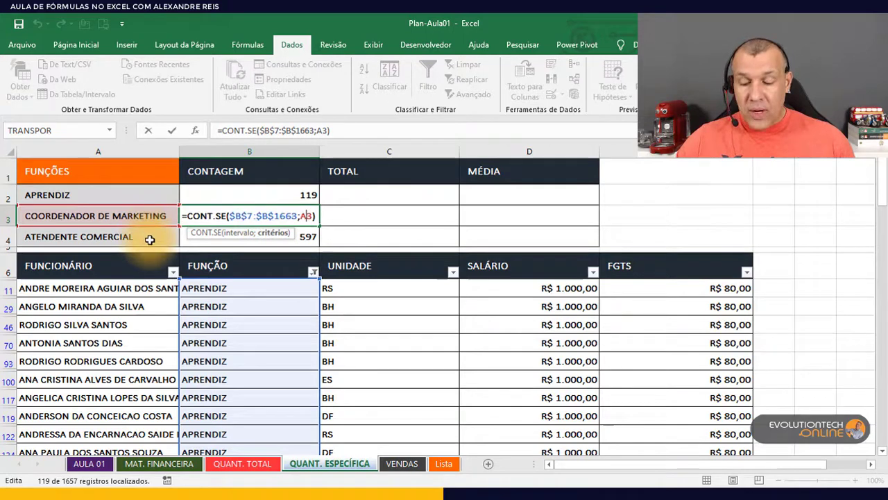
{"action": "key", "text": "Return"}
{"action": "double_click", "coordinate": [298, 197]}
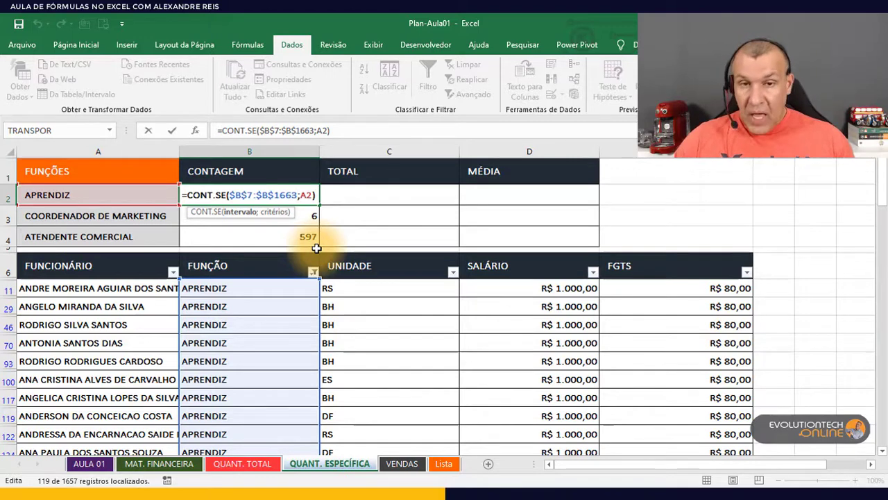
{"action": "key", "text": "Escape"}
Start a SOMASE formula in C2 with the filtered FUNÇÃO cells B11:B1600 as its range.
{"action": "left_click", "coordinate": [367, 195]}
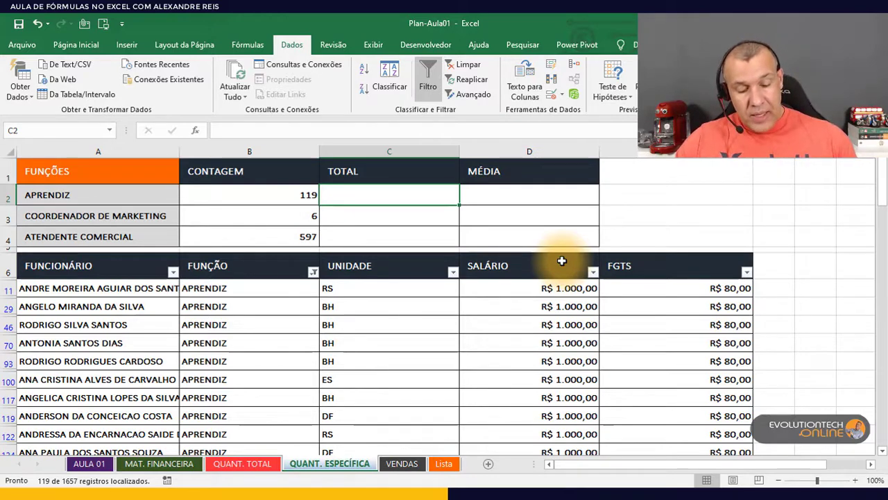
{"action": "type", "text": "=SOMA"}
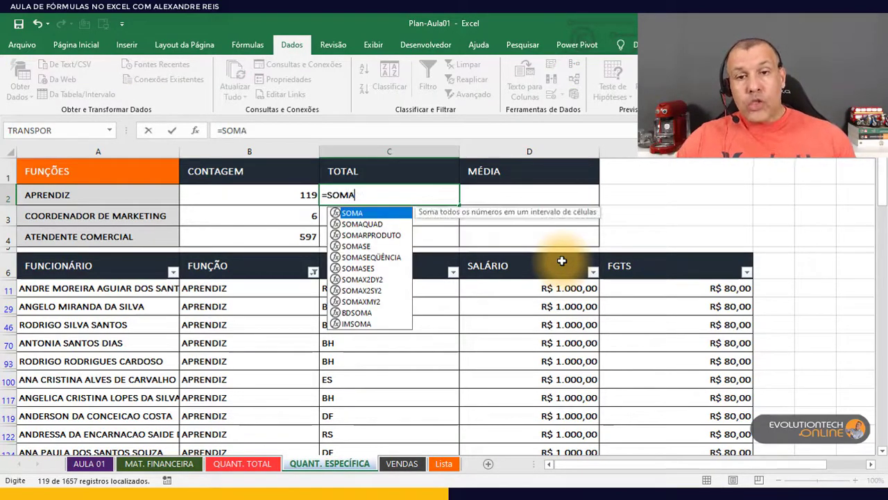
{"action": "left_click", "coordinate": [367, 247]}
{"action": "double_click", "coordinate": [366, 247]}
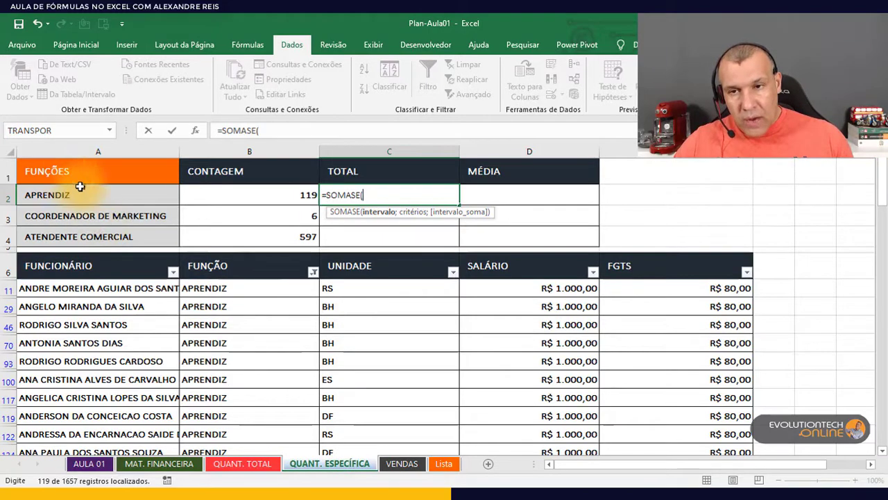
{"action": "left_click", "coordinate": [238, 290]}
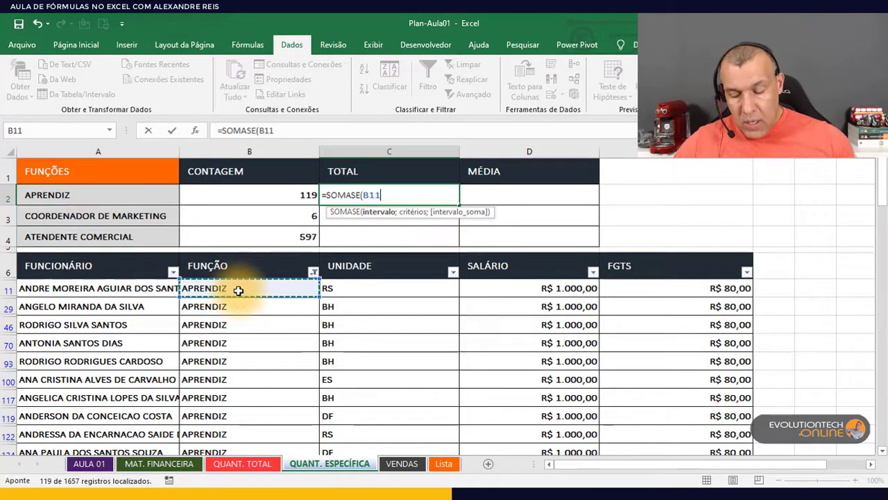
{"action": "key", "text": "ctrl+shift+Down"}
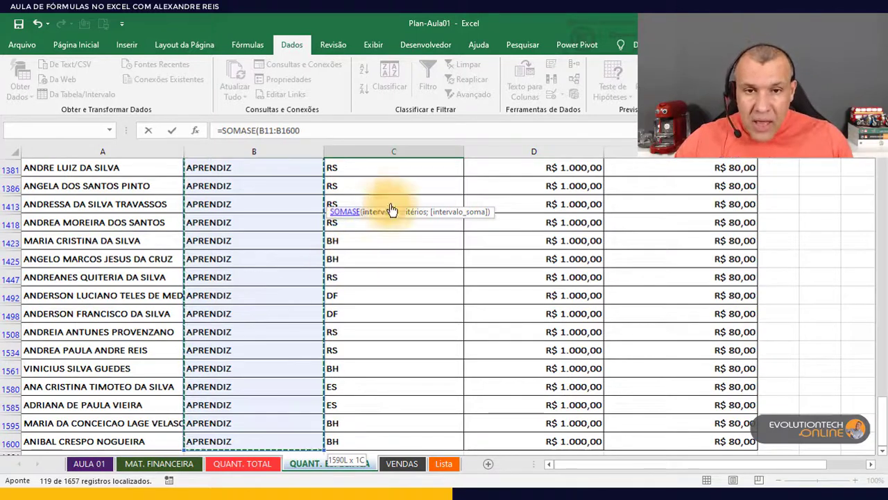
{"action": "type", "text": ";"}
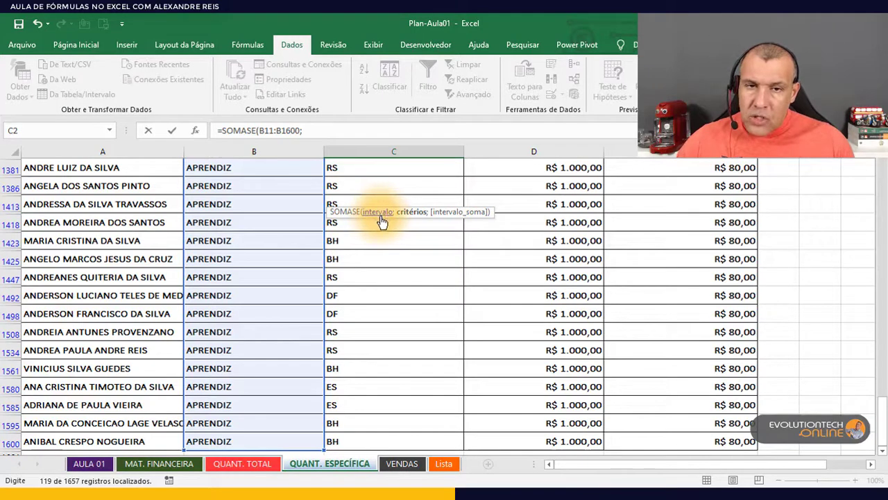
Set the APRENDIZ cell A2 as the criterion of the SOMASE formula in C2.
{"action": "left_click", "coordinate": [503, 297]}
{"action": "left_click", "coordinate": [503, 368]}
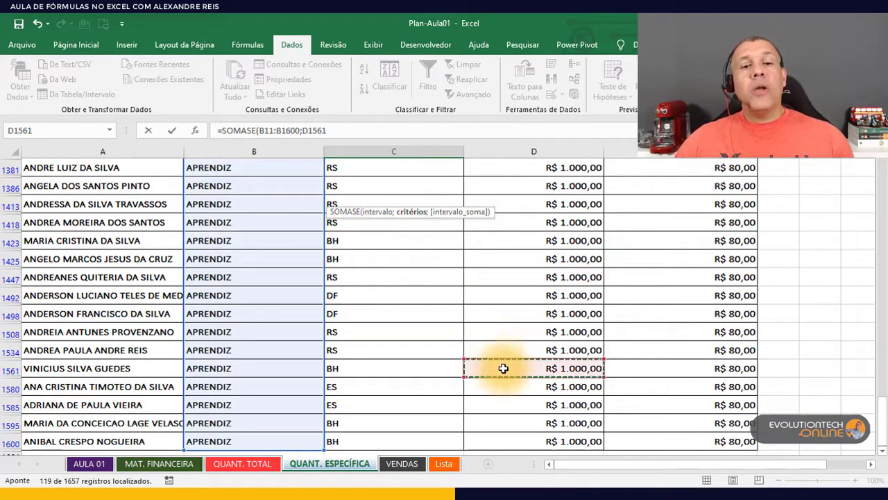
{"action": "left_click", "coordinate": [549, 258]}
{"action": "left_click", "coordinate": [430, 276]}
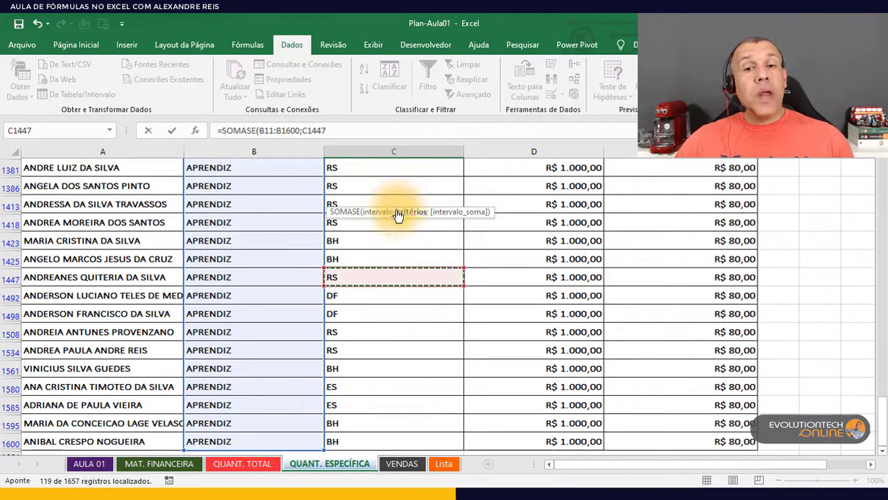
{"action": "left_click", "coordinate": [578, 317]}
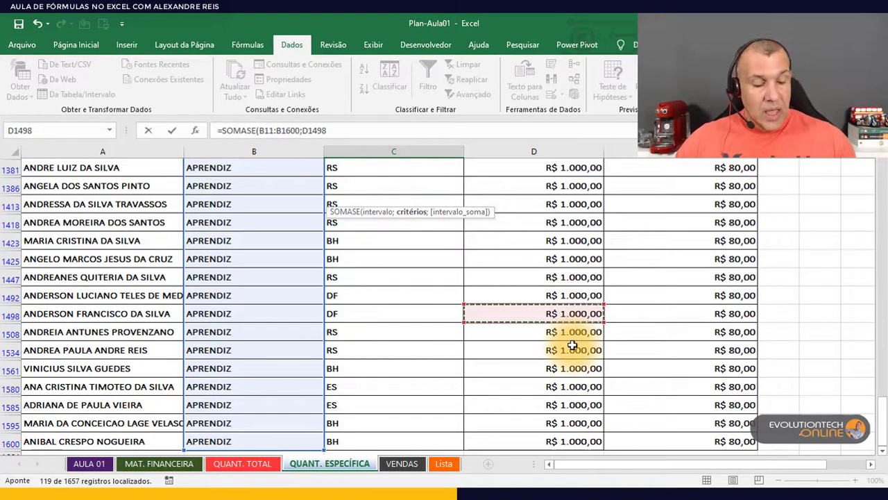
{"action": "key", "text": "ctrl+Home"}
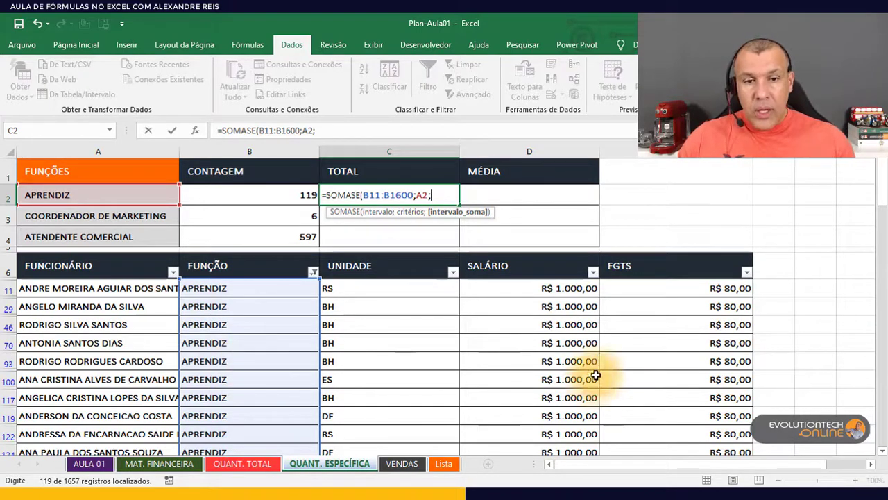
Add the SALÁRIO cells D11:D1600 as the sum range and complete the SOMASE formula in C2.
{"action": "left_click", "coordinate": [545, 288]}
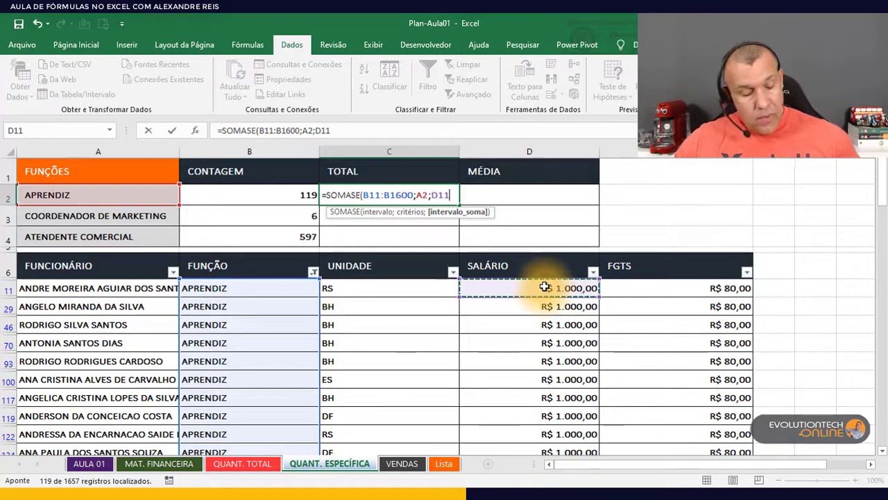
{"action": "key", "text": "ctrl+shift+Down"}
{"action": "key", "text": "ctrl+shift+Up"}
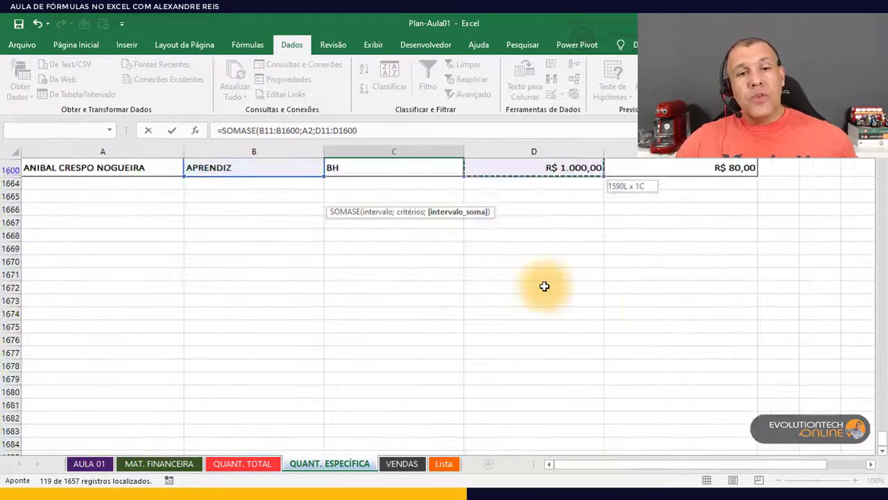
{"action": "scroll", "coordinate": [565, 328], "scroll_direction": "up", "scroll_amount": 2}
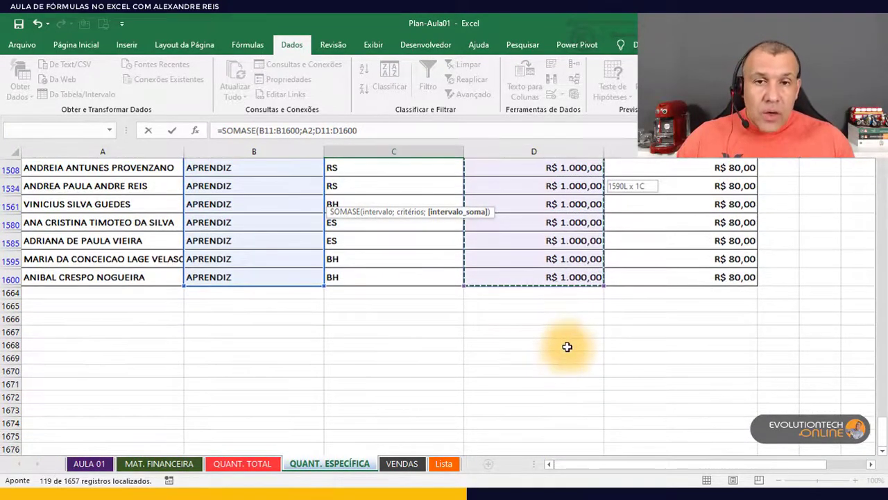
{"action": "scroll", "coordinate": [566, 352], "scroll_direction": "up", "scroll_amount": 1}
{"action": "key", "text": "Return"}
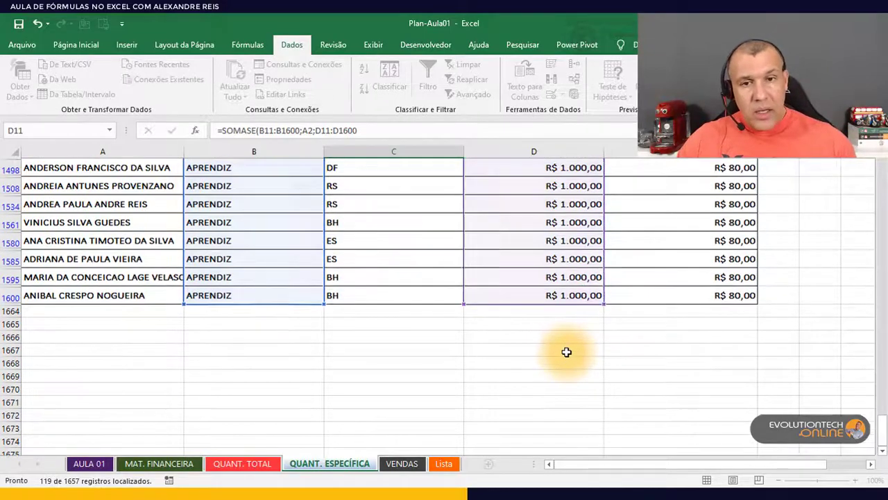
Review the range, criterion and sum range arguments of the SOMASE formula in C2.
{"action": "left_click", "coordinate": [390, 195]}
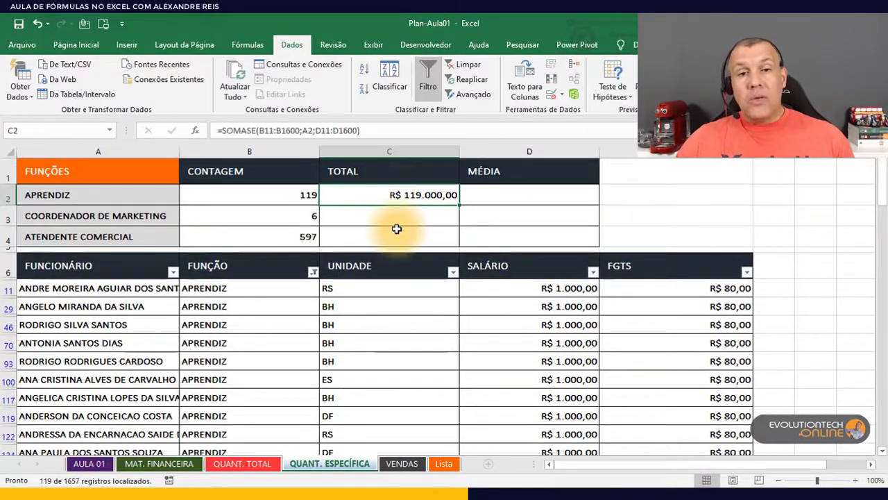
{"action": "double_click", "coordinate": [383, 193]}
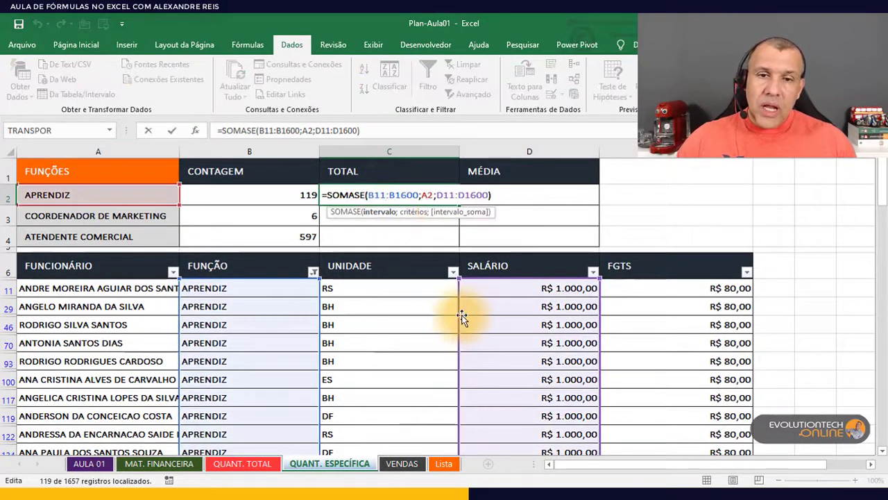
{"action": "key", "text": "Escape"}
{"action": "scroll", "coordinate": [460, 325], "scroll_direction": "up", "scroll_amount": 2}
{"action": "scroll", "coordinate": [460, 325], "scroll_direction": "up", "scroll_amount": 1}
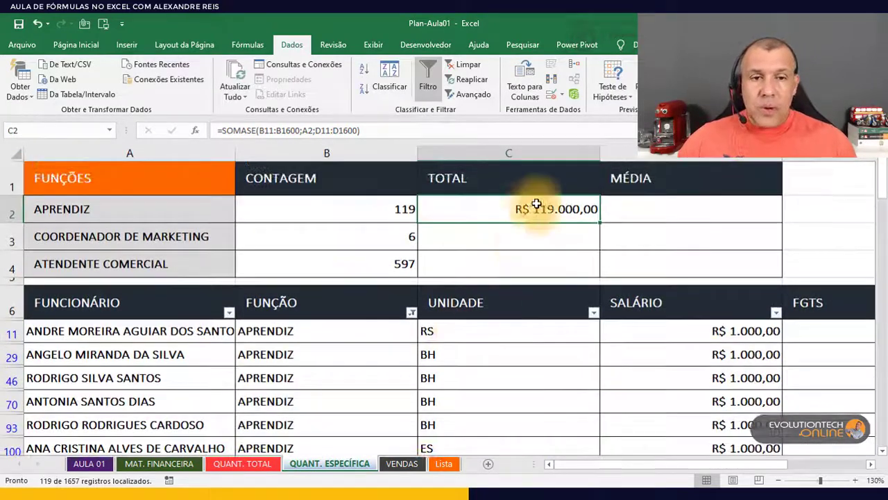
{"action": "double_click", "coordinate": [525, 208]}
{"action": "left_click", "coordinate": [871, 464]}
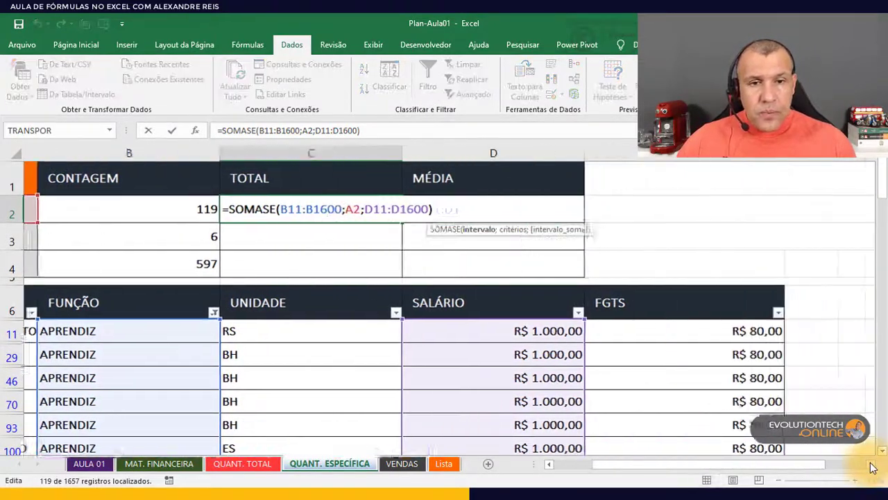
{"action": "double_click", "coordinate": [277, 209]}
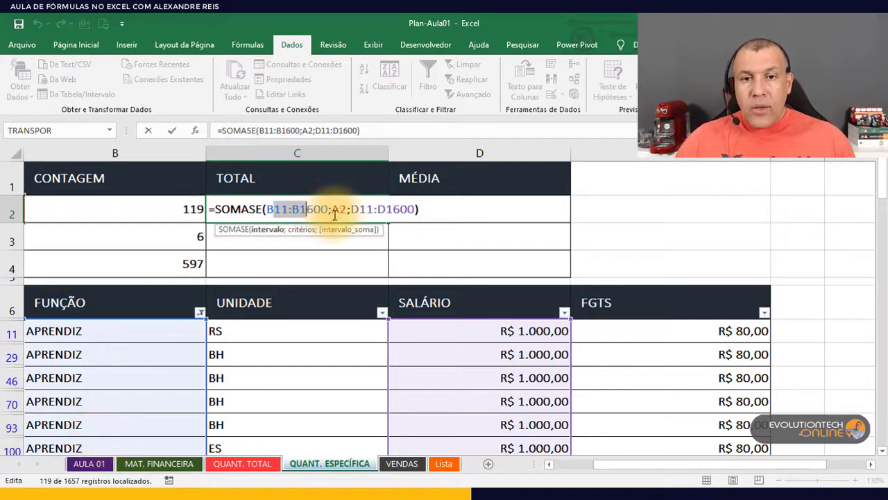
{"action": "left_click_drag", "start_coordinate": [779, 472], "coordinate": [716, 472]}
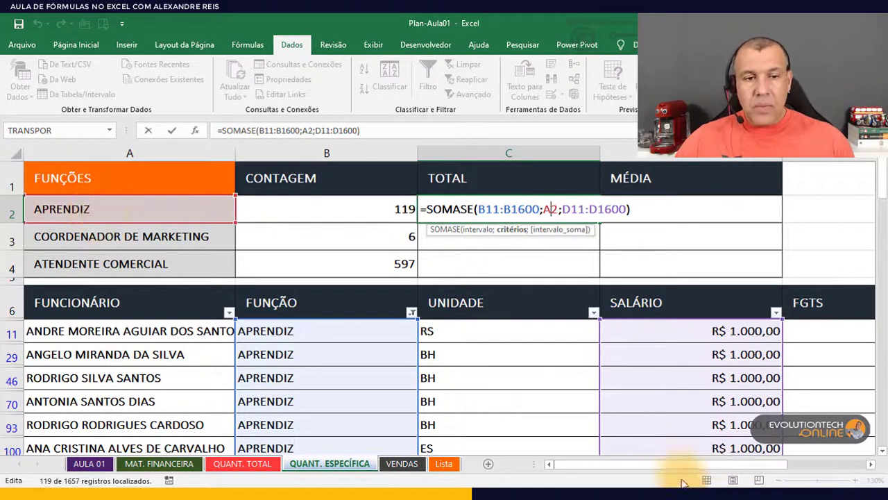
{"action": "left_click_drag", "start_coordinate": [664, 464], "coordinate": [704, 469]}
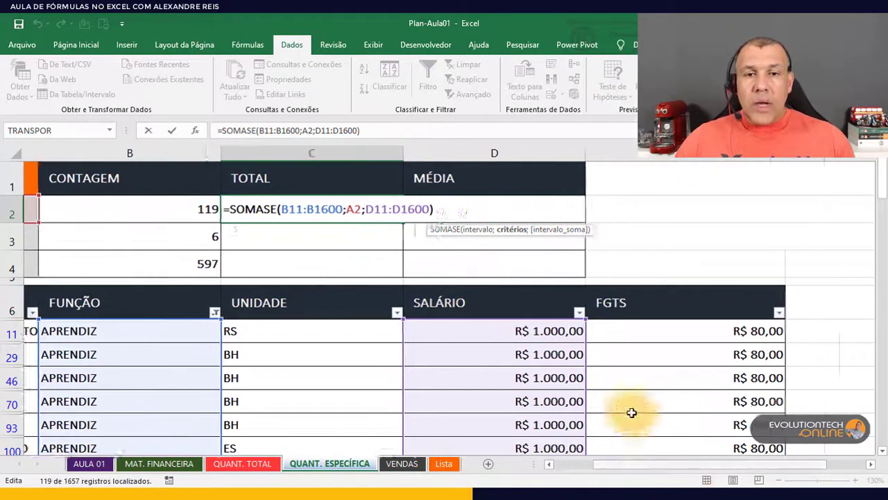
{"action": "left_click_drag", "start_coordinate": [367, 209], "coordinate": [400, 209]}
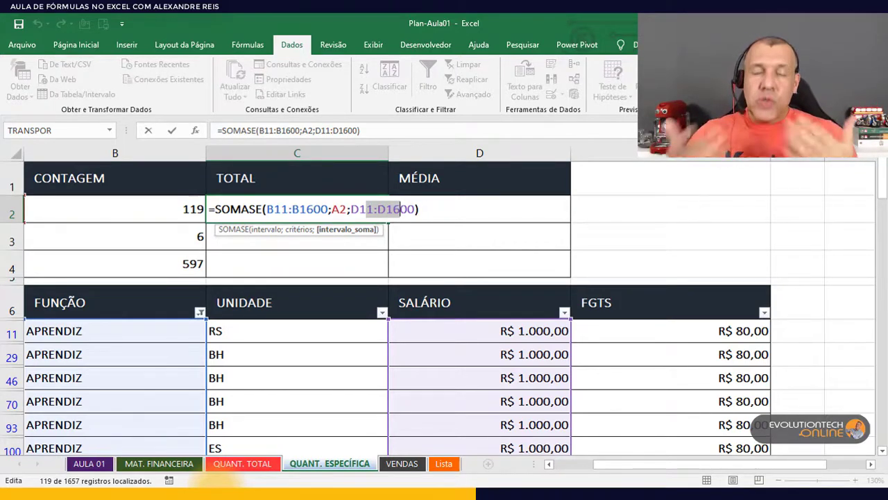
{"action": "key", "text": "Return"}
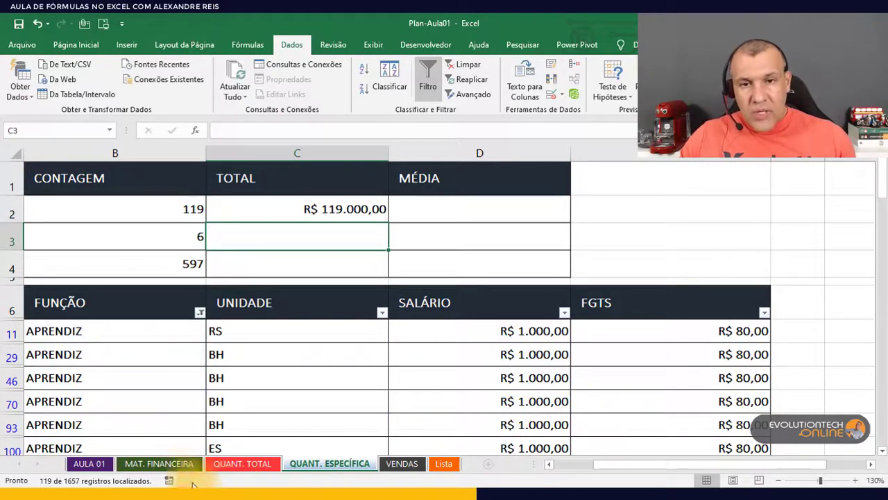
Select the first five visible SALÁRIO cells of the APRENDIZ rows to relate them to the total in C2.
{"action": "left_click", "coordinate": [333, 206]}
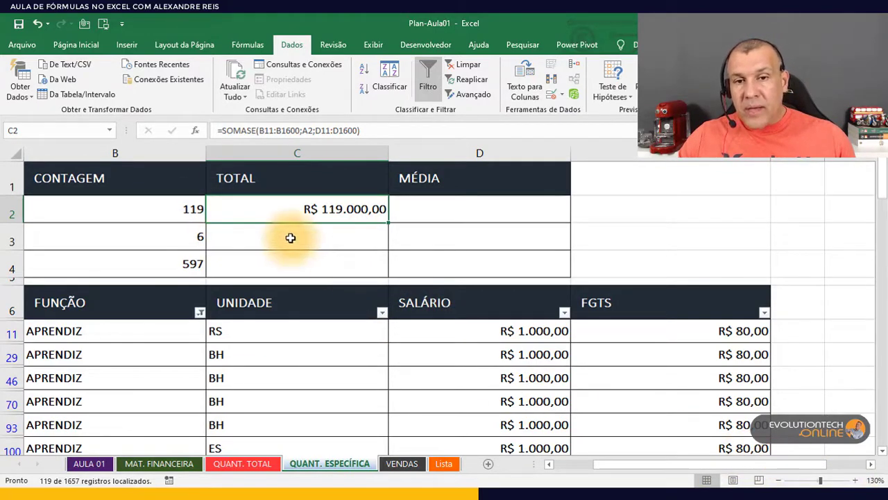
{"action": "left_click_drag", "start_coordinate": [487, 334], "coordinate": [474, 422]}
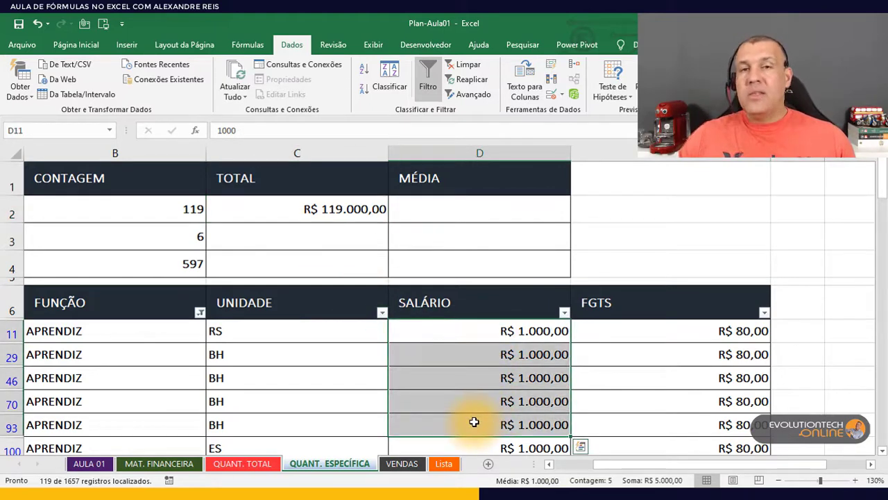
{"action": "left_click", "coordinate": [313, 208]}
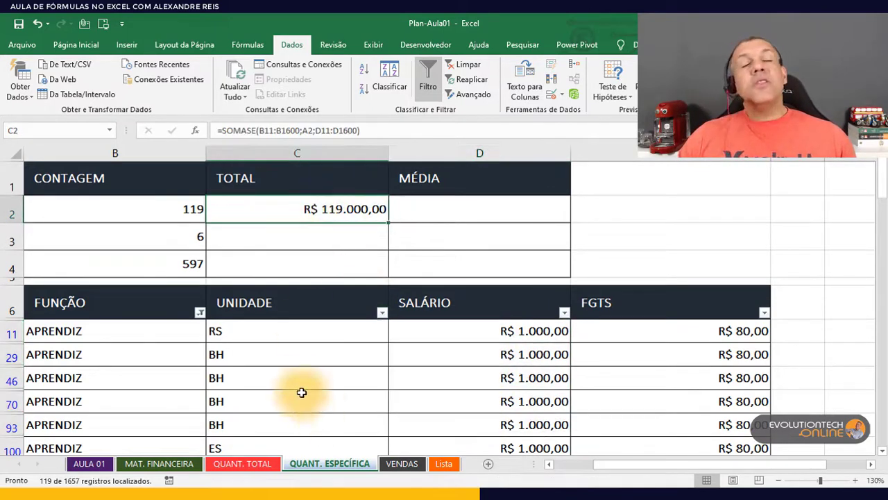
Make both SOMASE ranges in C2 absolute as $B$11:$B$1600 and $D$11:$D$1600, and fill the formula down to C4.
{"action": "double_click", "coordinate": [329, 209]}
{"action": "left_click_drag", "start_coordinate": [268, 208], "coordinate": [317, 211]}
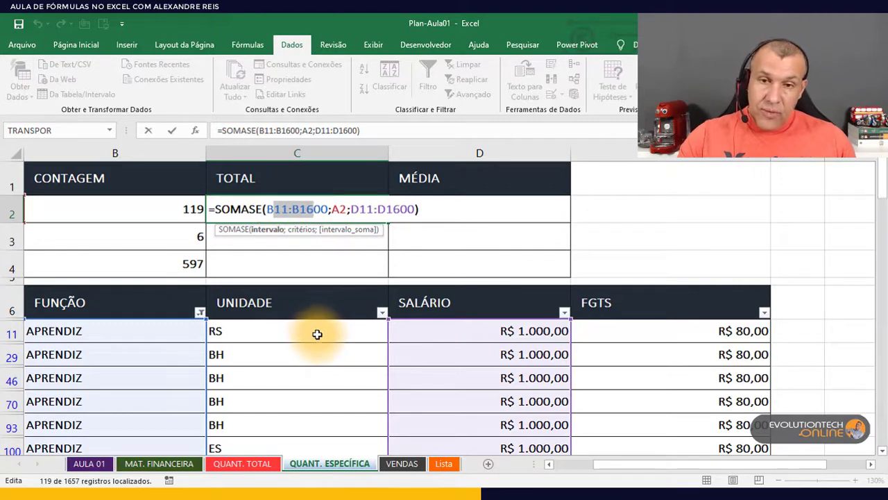
{"action": "key", "text": "F4"}
{"action": "left_click_drag", "start_coordinate": [388, 209], "coordinate": [444, 209]}
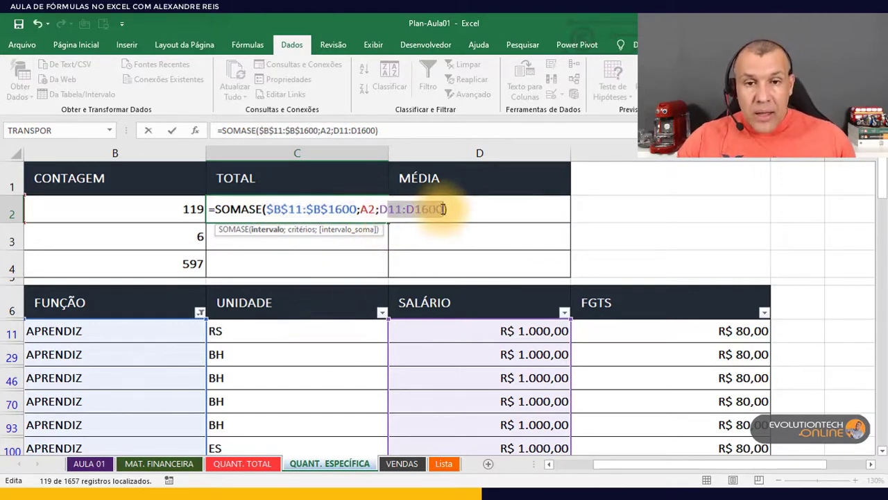
{"action": "key", "text": "F4"}
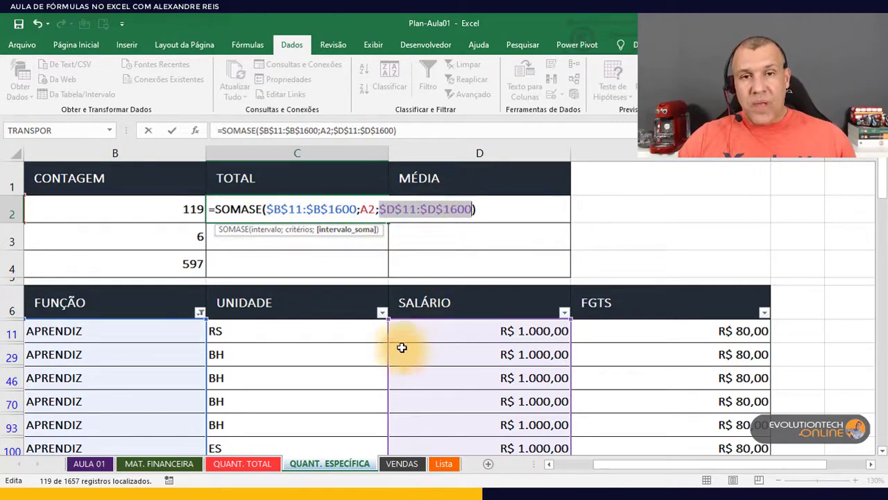
{"action": "left_click_drag", "start_coordinate": [733, 465], "coordinate": [655, 457]}
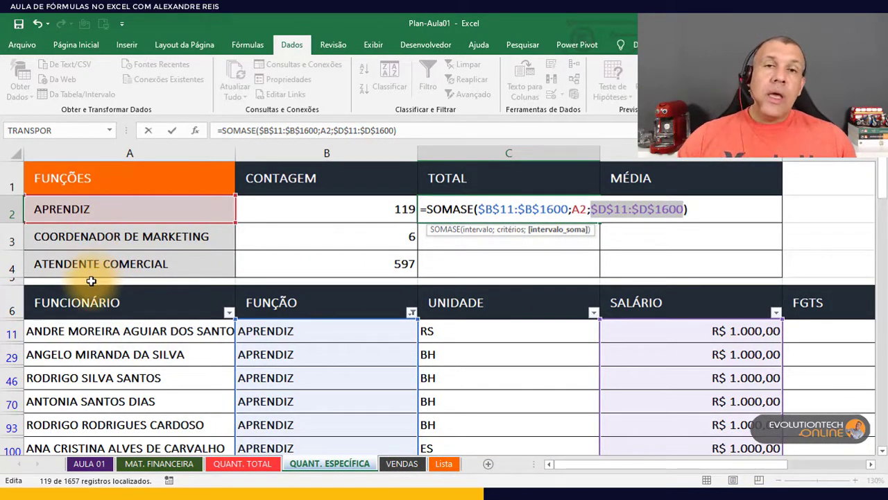
{"action": "key", "text": "Return"}
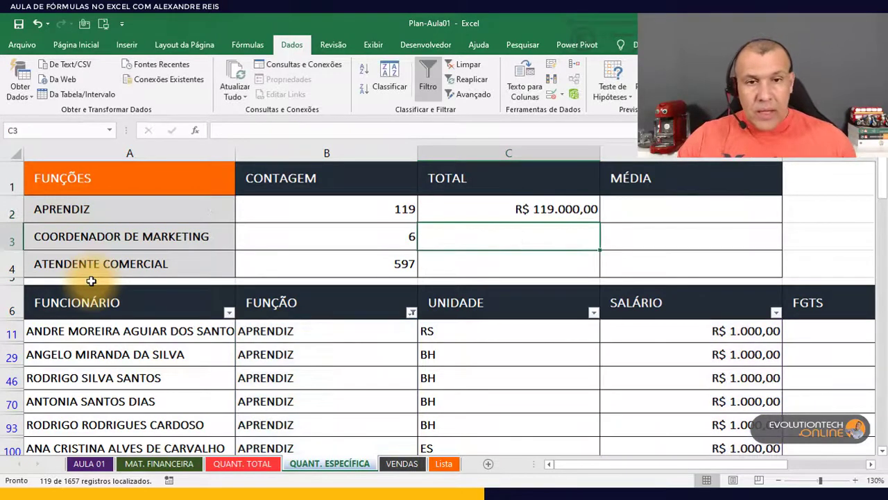
{"action": "left_click", "coordinate": [575, 209]}
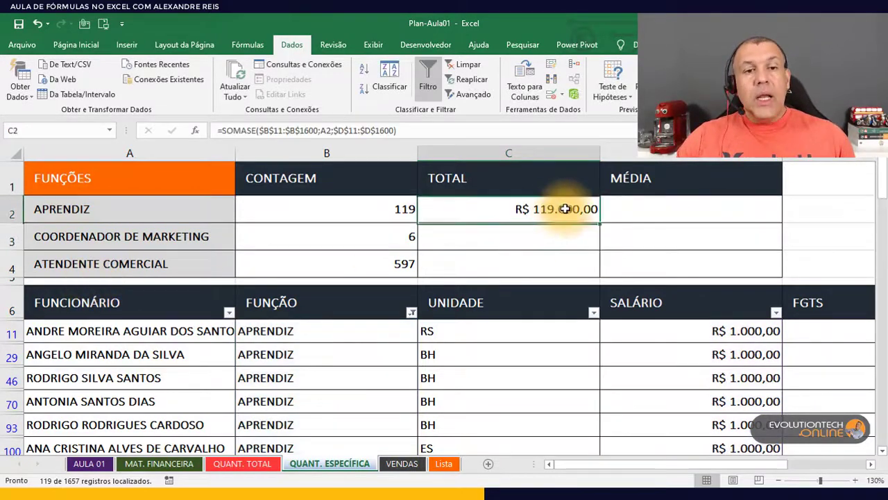
{"action": "double_click", "coordinate": [601, 226]}
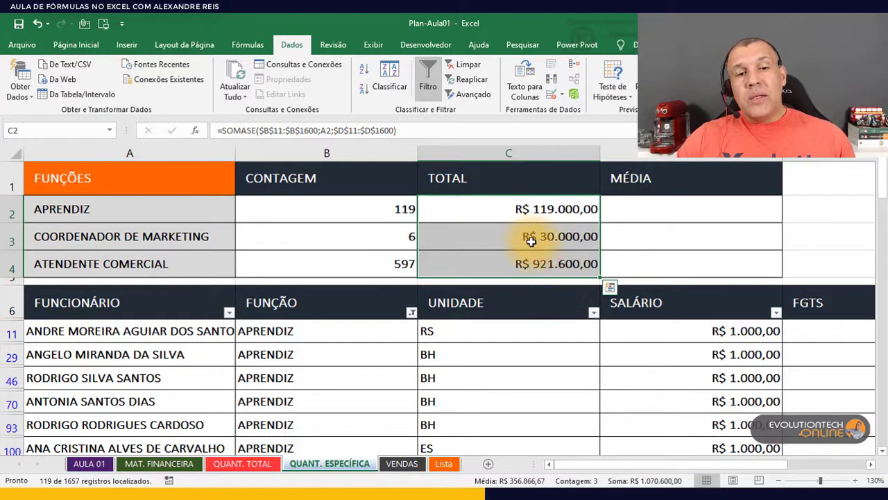
Check the totals against the COORDENADOR DE MARKETING and ATENDENTE COMERCIAL functions in A3 and A4.
{"action": "left_click", "coordinate": [115, 244]}
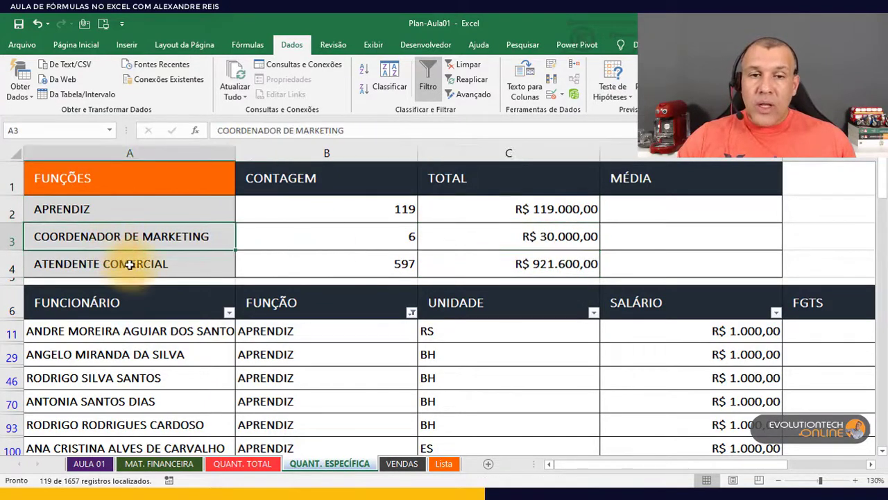
{"action": "left_click", "coordinate": [506, 245]}
{"action": "left_click", "coordinate": [176, 257]}
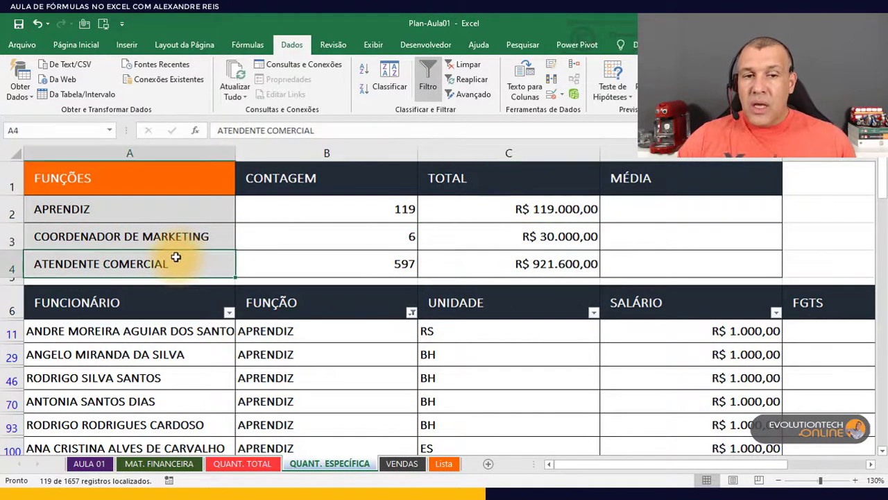
Check the ATENDENTE COMERCIAL count and total in row 4 against the functions listed in A2:A4.
{"action": "left_click", "coordinate": [382, 265]}
{"action": "left_click", "coordinate": [531, 268]}
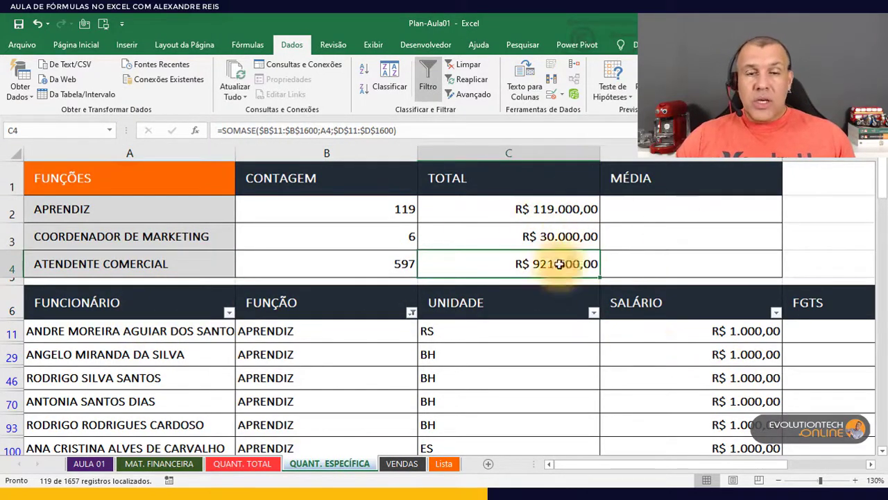
{"action": "left_click", "coordinate": [197, 212]}
{"action": "left_click_drag", "start_coordinate": [198, 213], "coordinate": [219, 266]}
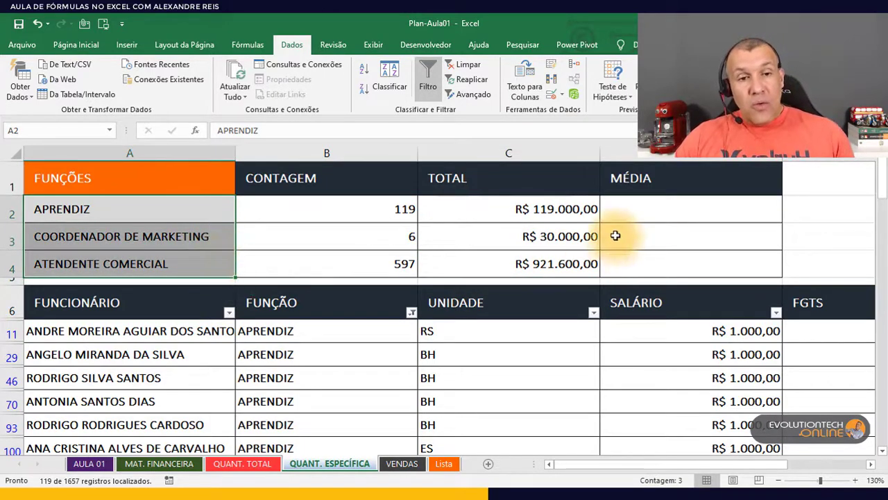
Copy the SOMASE formula from C2 across into the MÉDIA cell D2.
{"action": "left_click", "coordinate": [651, 210]}
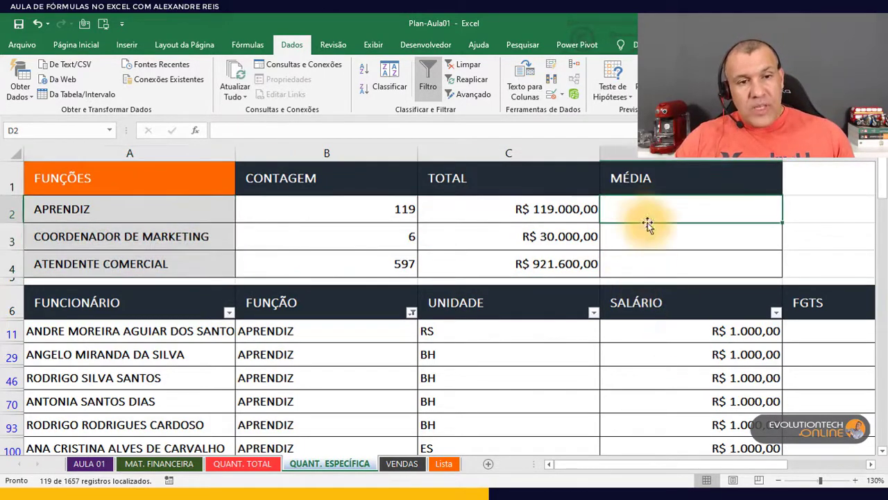
{"action": "double_click", "coordinate": [562, 205]}
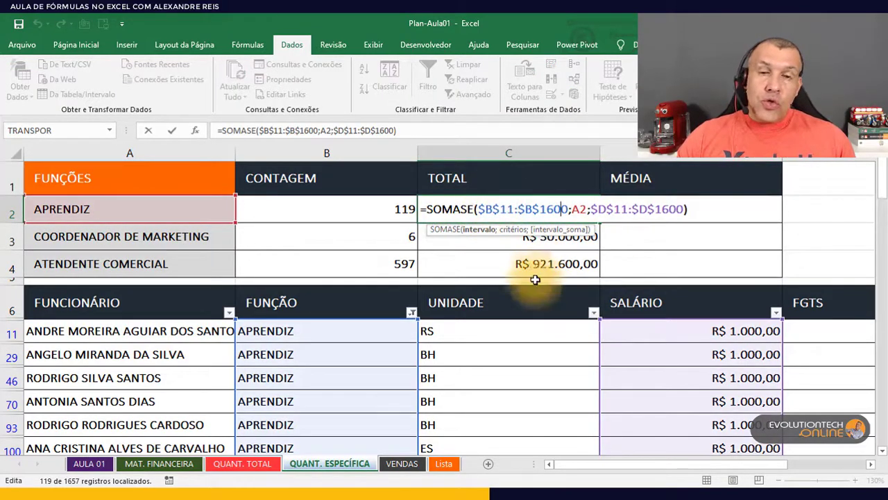
{"action": "key", "text": "Escape"}
{"action": "left_click_drag", "start_coordinate": [599, 221], "coordinate": [738, 217]}
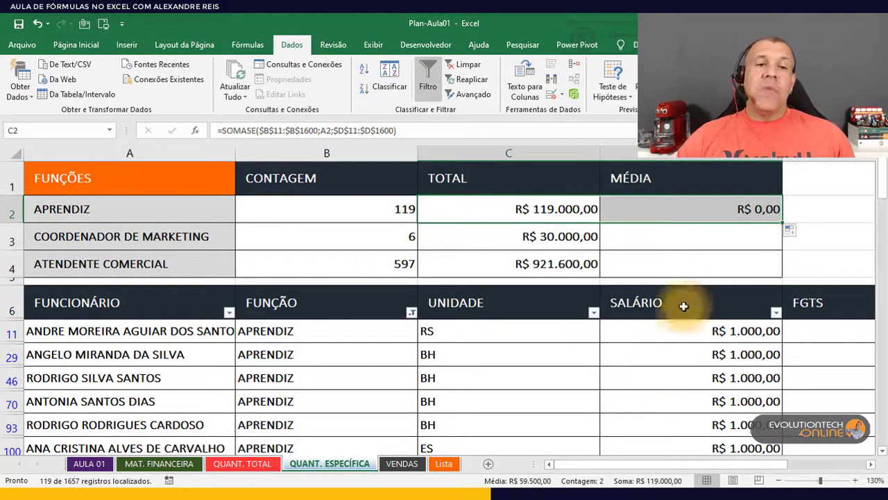
Review the absolute ranges of the formula in D2 and set its criterion reference to A2.
{"action": "double_click", "coordinate": [681, 215]}
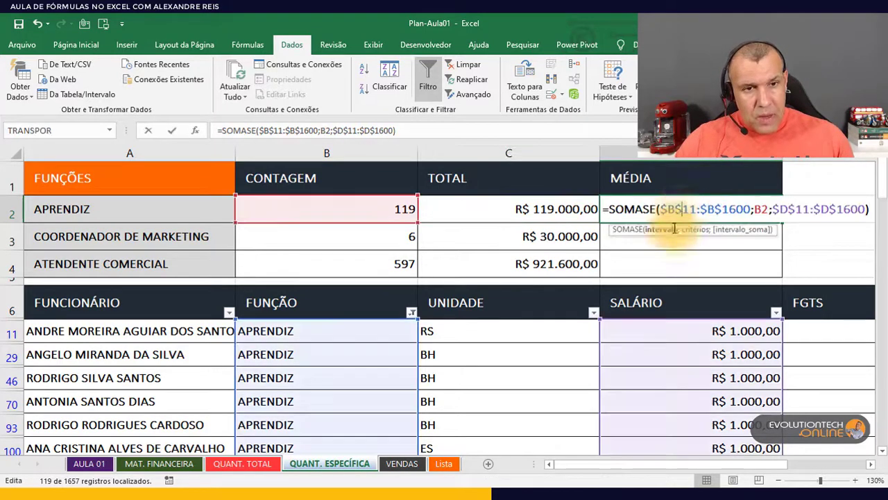
{"action": "left_click_drag", "start_coordinate": [685, 209], "coordinate": [715, 209]}
{"action": "left_click_drag", "start_coordinate": [795, 209], "coordinate": [836, 209]}
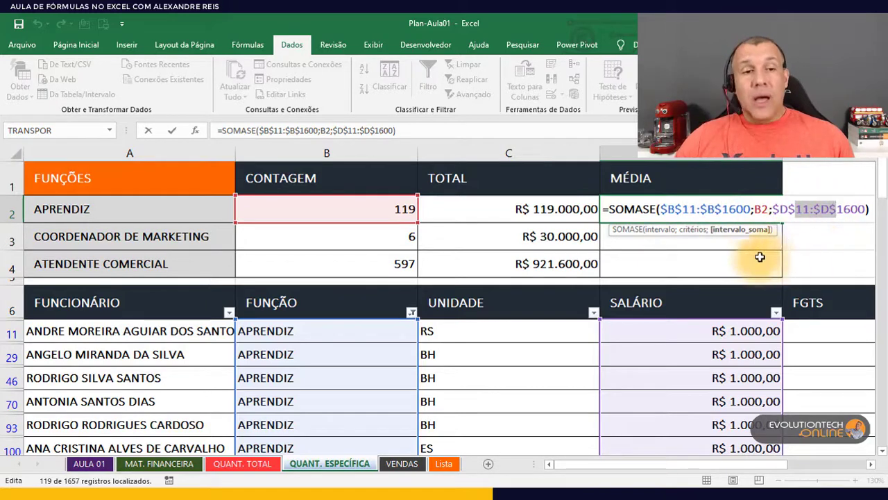
{"action": "double_click", "coordinate": [762, 210]}
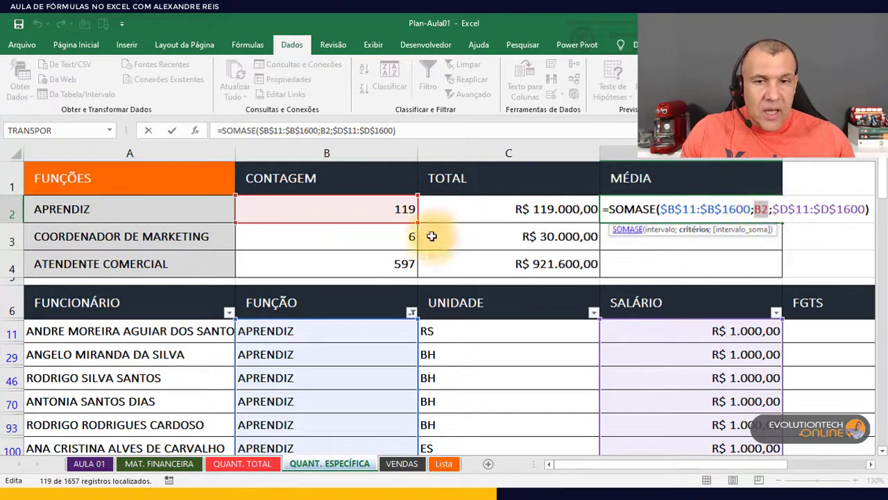
{"action": "left_click", "coordinate": [183, 208]}
{"action": "key", "text": "Return"}
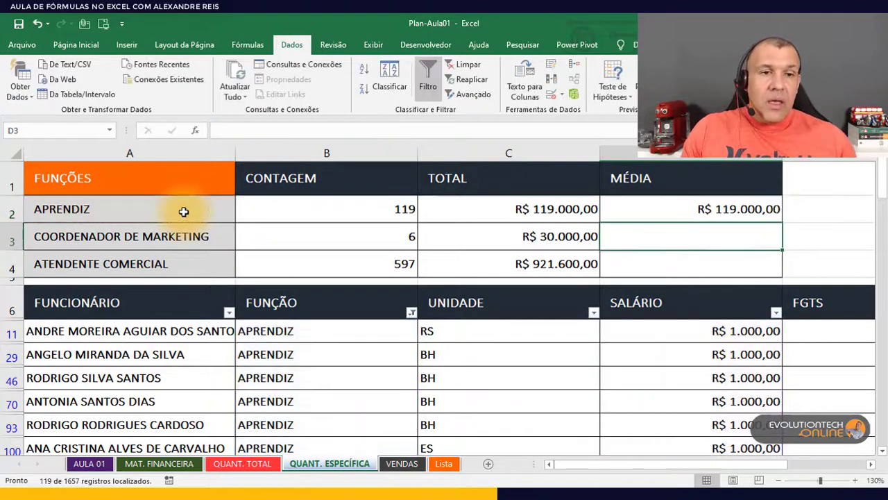
Replace the SOMASE function name in D2 with MÉDIASE, keeping the same ranges and criterion.
{"action": "left_click", "coordinate": [671, 211]}
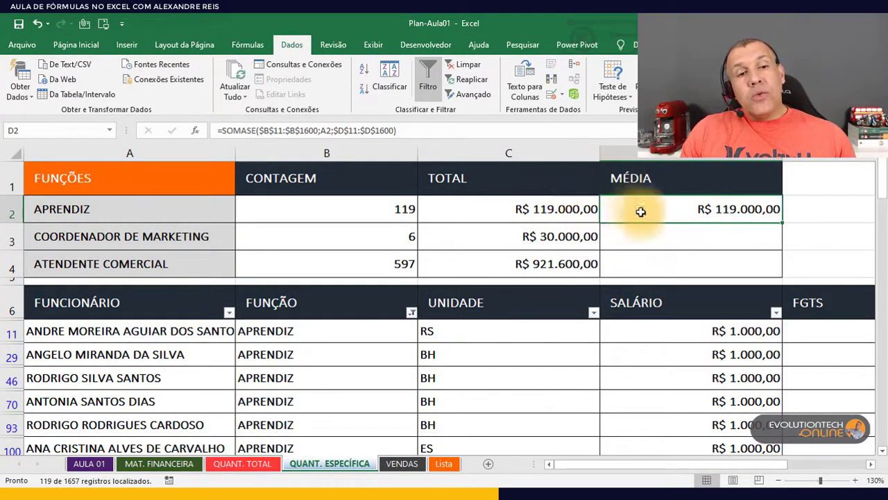
{"action": "double_click", "coordinate": [663, 208]}
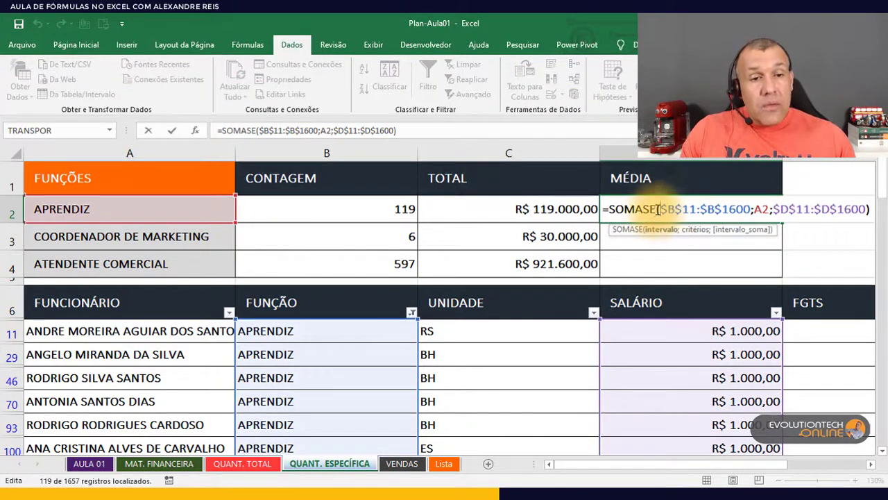
{"action": "double_click", "coordinate": [633, 210]}
{"action": "type", "text": "M"}
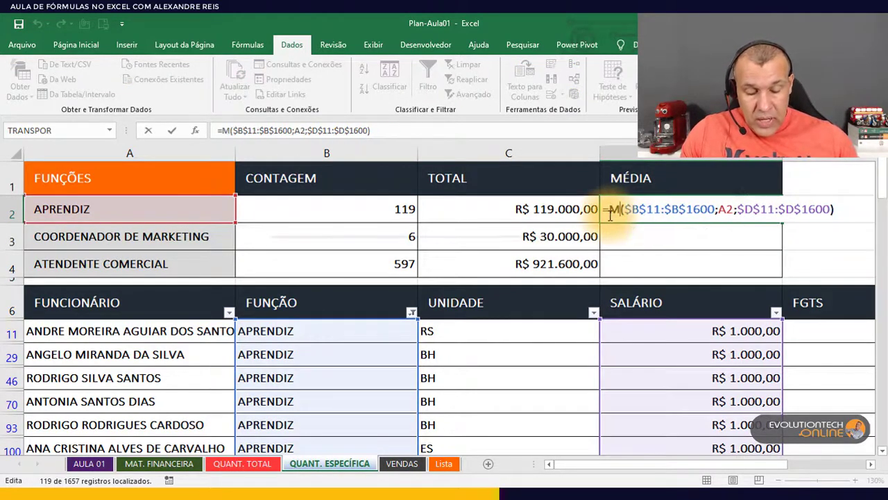
{"action": "type", "text": "ÉDIA"}
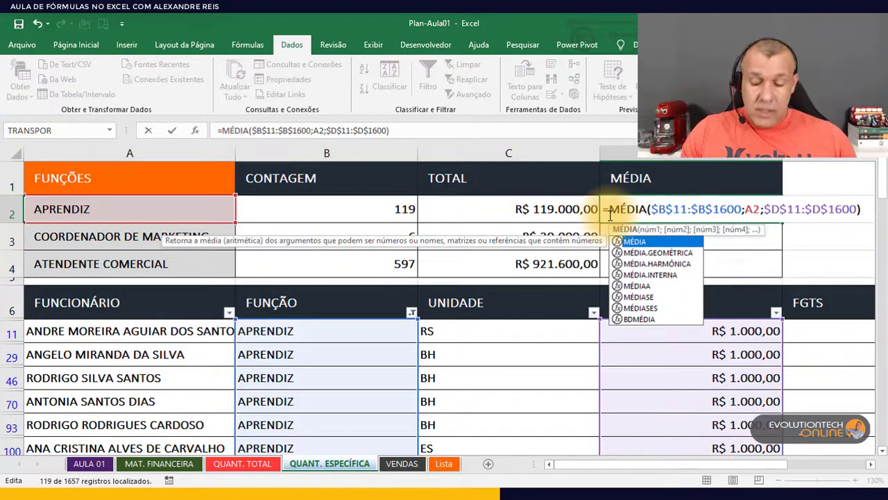
{"action": "type", "text": "S"}
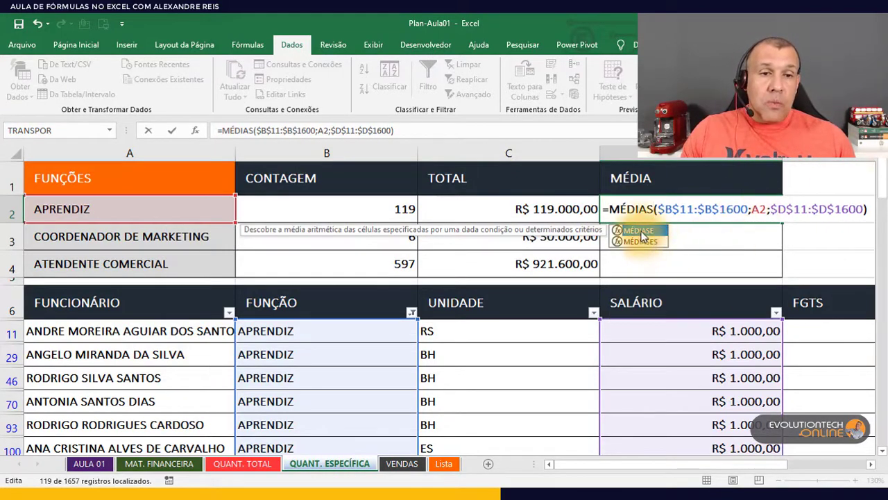
{"action": "type", "text": "E"}
{"action": "key", "text": "Return"}
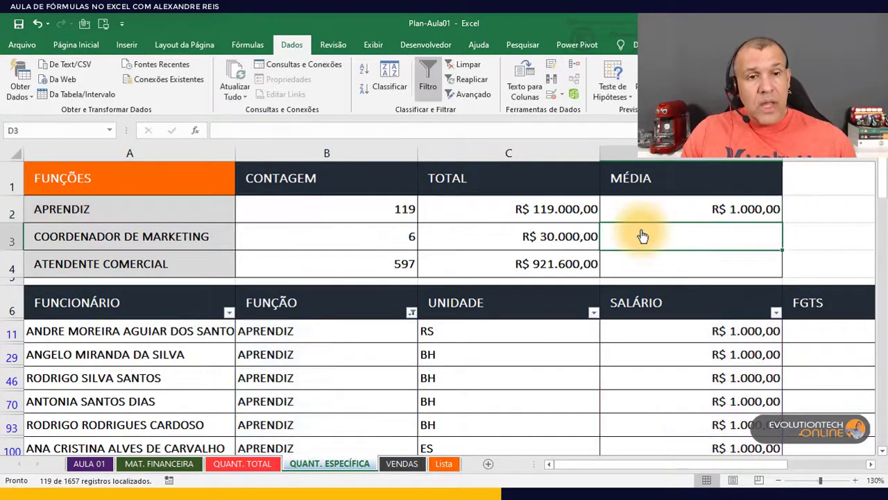
Fill the MÉDIASE formula from D2 down to D4 and check the formulas in D3 and D4.
{"action": "left_click", "coordinate": [652, 216]}
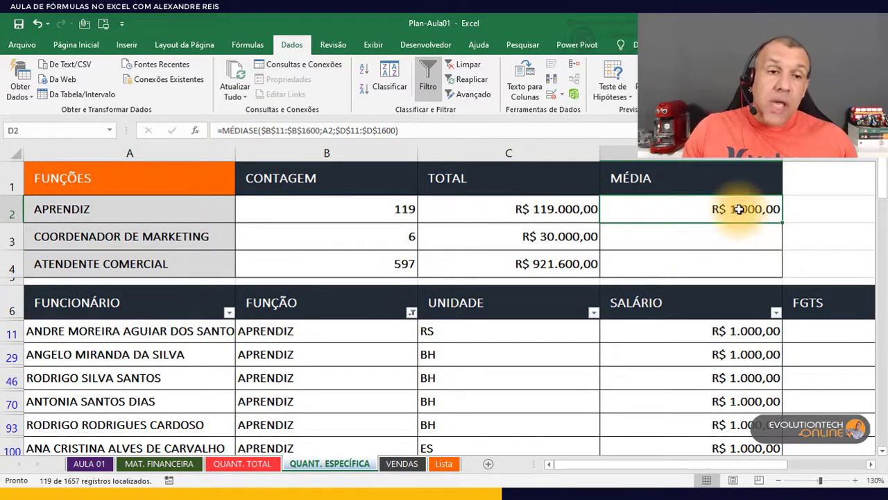
{"action": "double_click", "coordinate": [782, 224]}
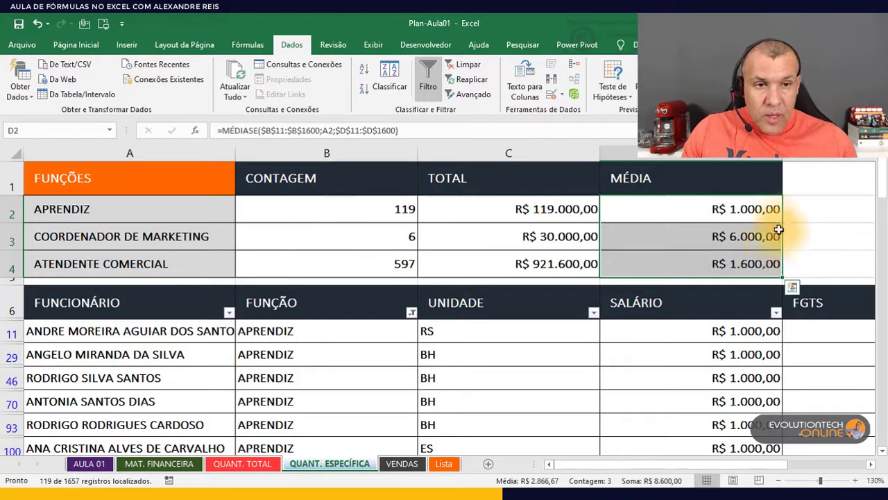
{"action": "left_click", "coordinate": [730, 244]}
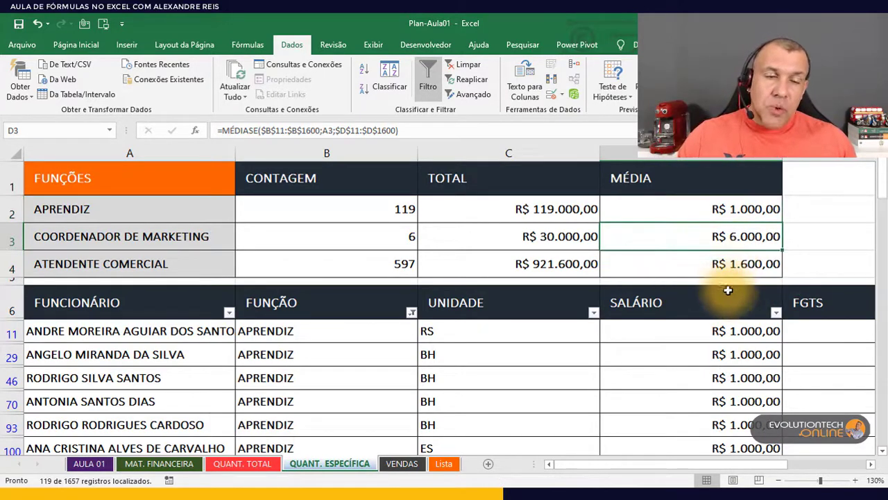
{"action": "left_click", "coordinate": [722, 270]}
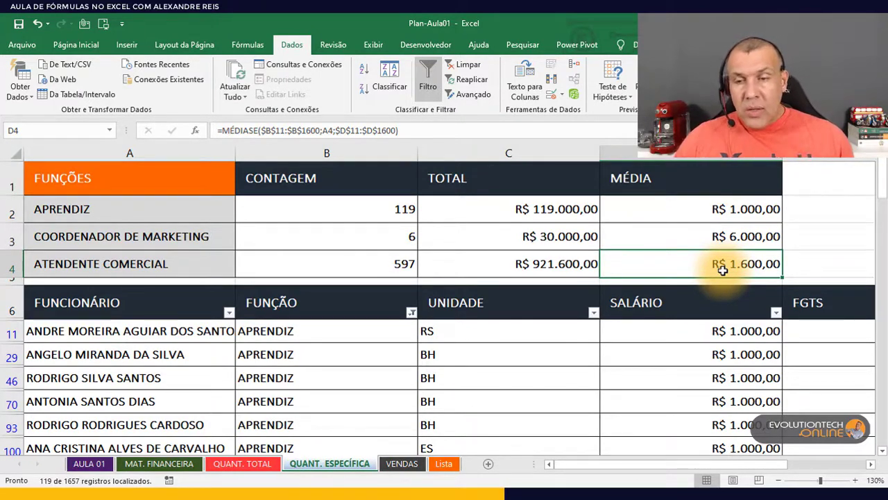
Enter GERENTE as the function in A2 and check the MÉDIA formula in D2.
{"action": "left_click", "coordinate": [132, 207]}
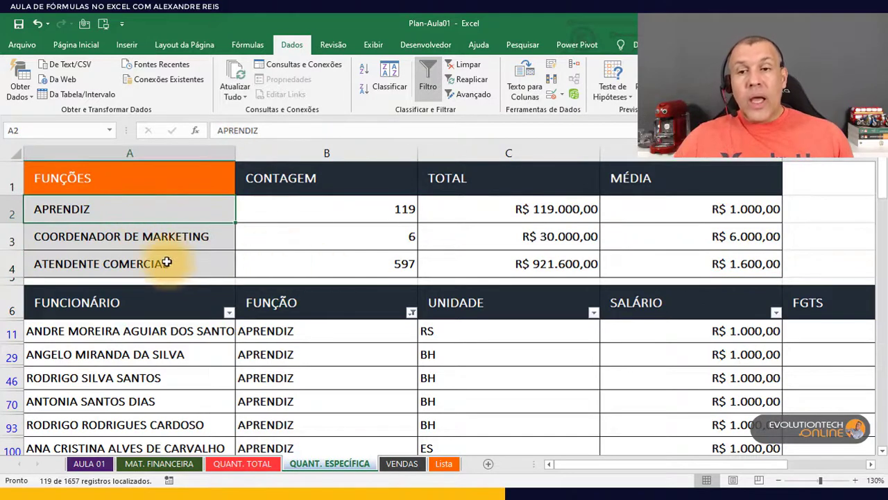
{"action": "type", "text": "GERENTE"}
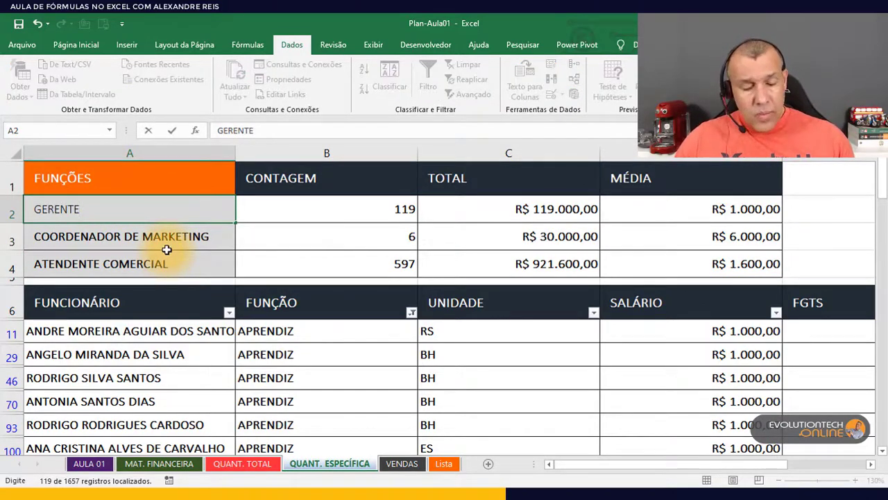
{"action": "key", "text": "Return"}
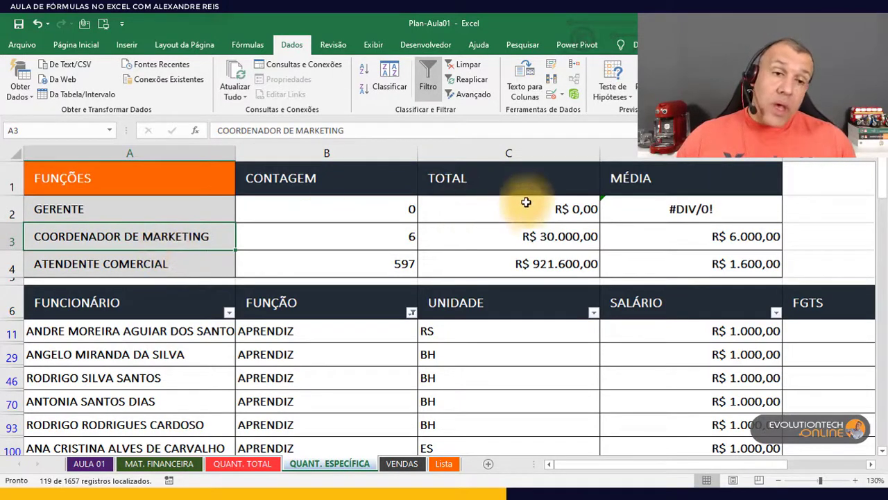
{"action": "left_click", "coordinate": [647, 221]}
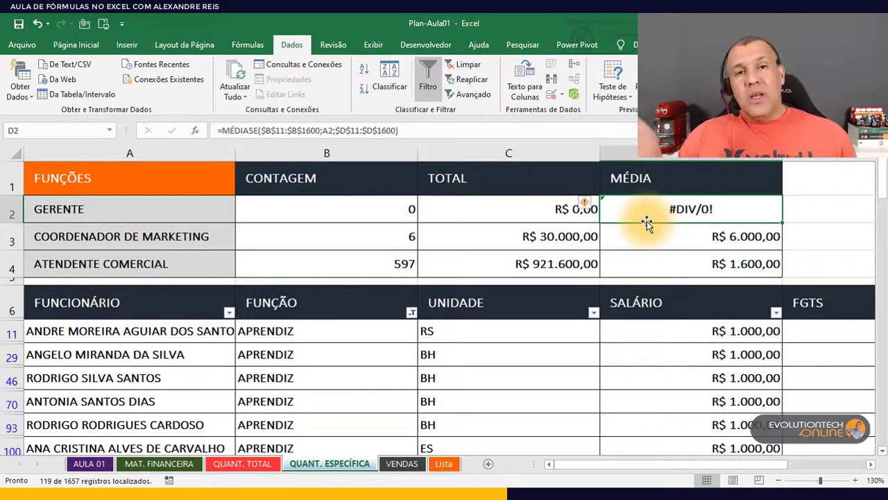
Clear the FUNÇÃO filter from the employee list so that all rows are shown.
{"action": "scroll", "coordinate": [342, 361], "scroll_direction": "down", "scroll_amount": 15}
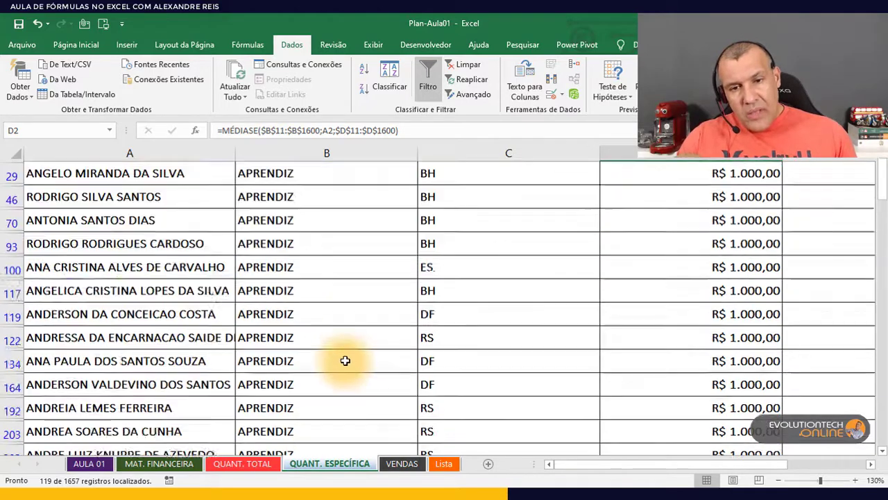
{"action": "scroll", "coordinate": [339, 369], "scroll_direction": "down", "scroll_amount": 2}
{"action": "scroll", "coordinate": [341, 341], "scroll_direction": "up", "scroll_amount": 10}
{"action": "left_click", "coordinate": [461, 64]}
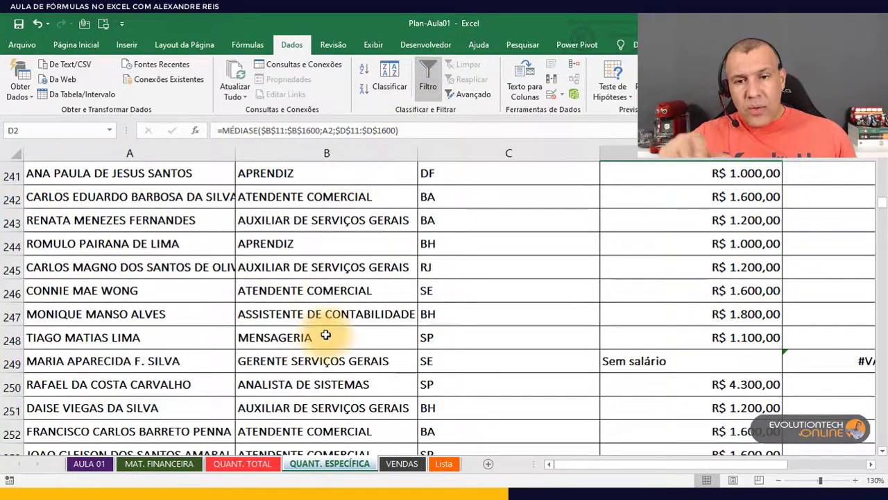
Examine the FUNÇÃO column for the full names of the different GERENTE functions.
{"action": "scroll", "coordinate": [327, 333], "scroll_direction": "down", "scroll_amount": 15}
{"action": "scroll", "coordinate": [328, 334], "scroll_direction": "down", "scroll_amount": 7}
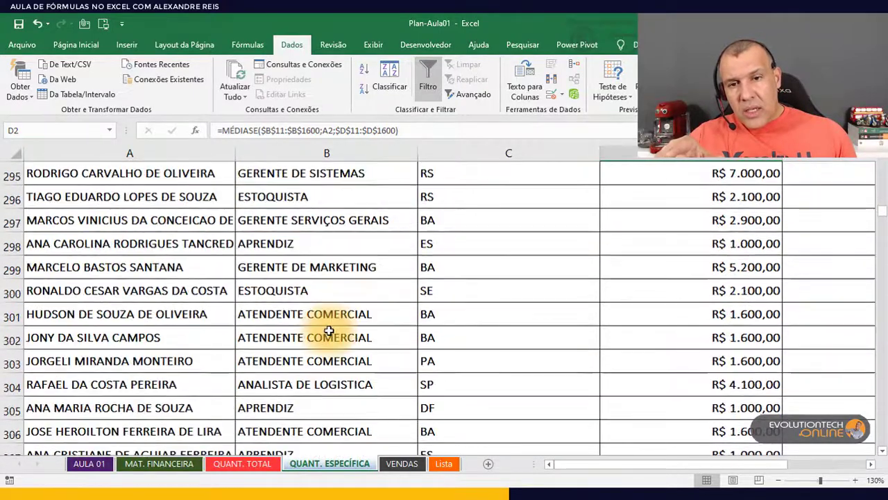
{"action": "scroll", "coordinate": [332, 338], "scroll_direction": "up", "scroll_amount": 2}
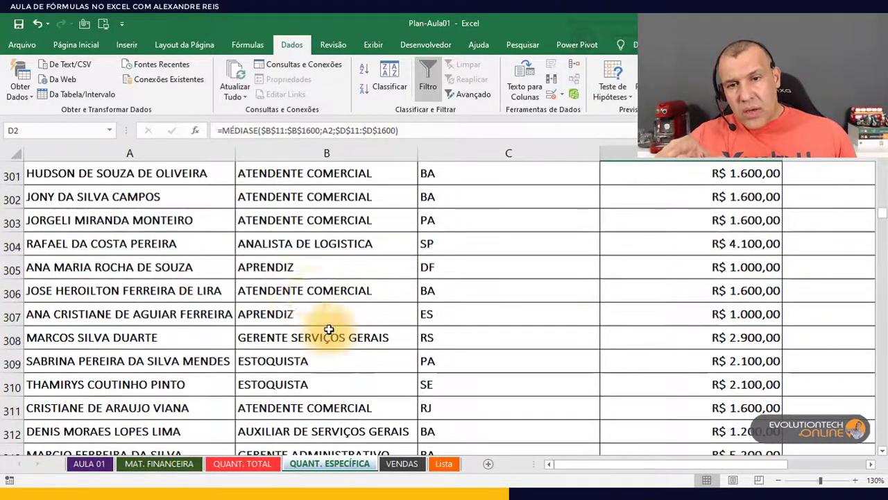
{"action": "left_click", "coordinate": [266, 338]}
{"action": "scroll", "coordinate": [339, 396], "scroll_direction": "down", "scroll_amount": 2}
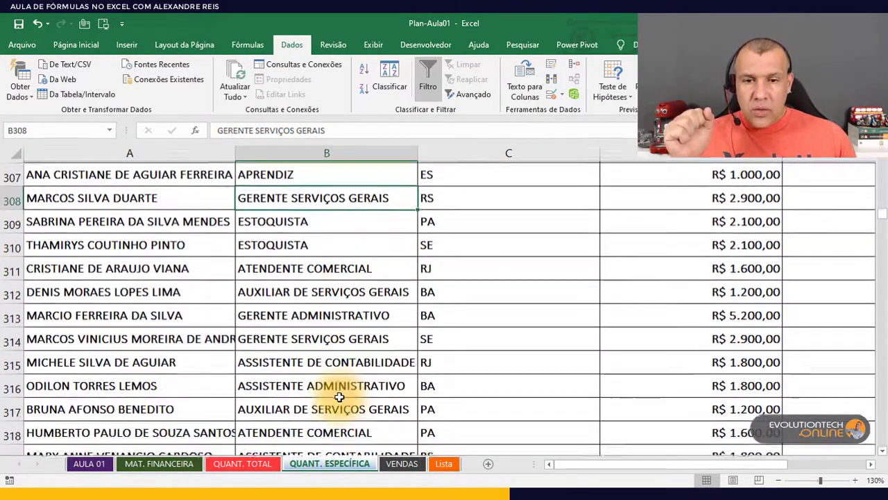
{"action": "left_click", "coordinate": [340, 314]}
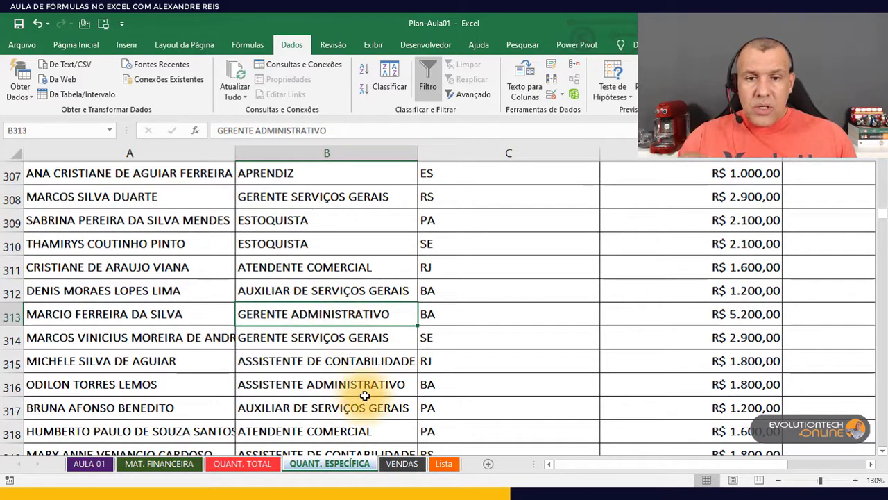
{"action": "scroll", "coordinate": [363, 396], "scroll_direction": "down", "scroll_amount": 7}
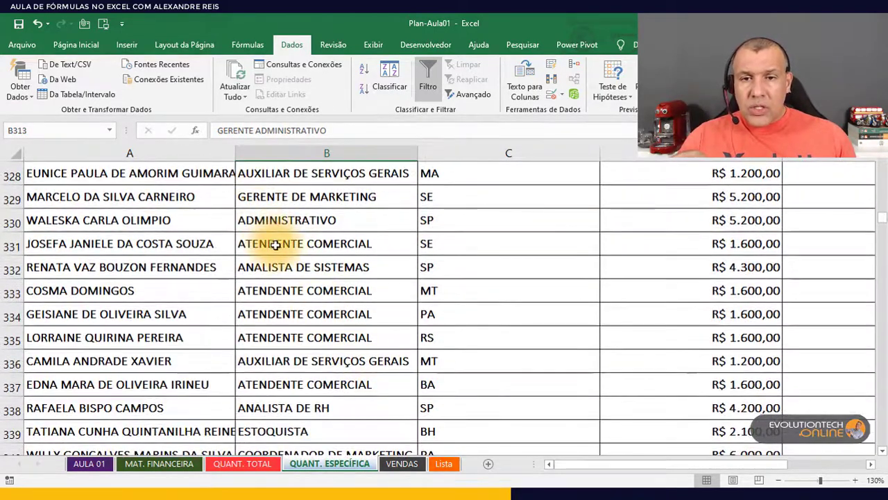
{"action": "left_click", "coordinate": [311, 198]}
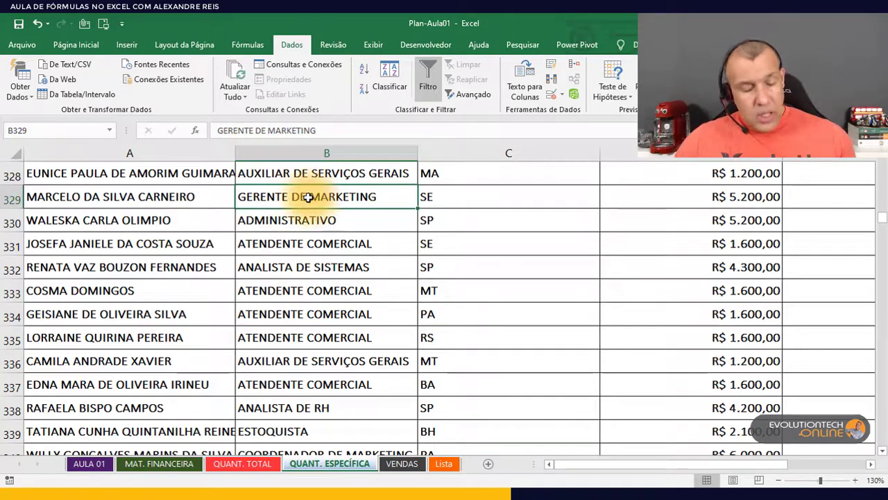
Extend the function in A2 to GERENTE ADMINISTRATIVO and check the CONTAGEM formula in B2.
{"action": "key", "text": "ctrl+Up"}
{"action": "key", "text": "ctrl+Up"}
{"action": "key", "text": "ctrl+Up"}
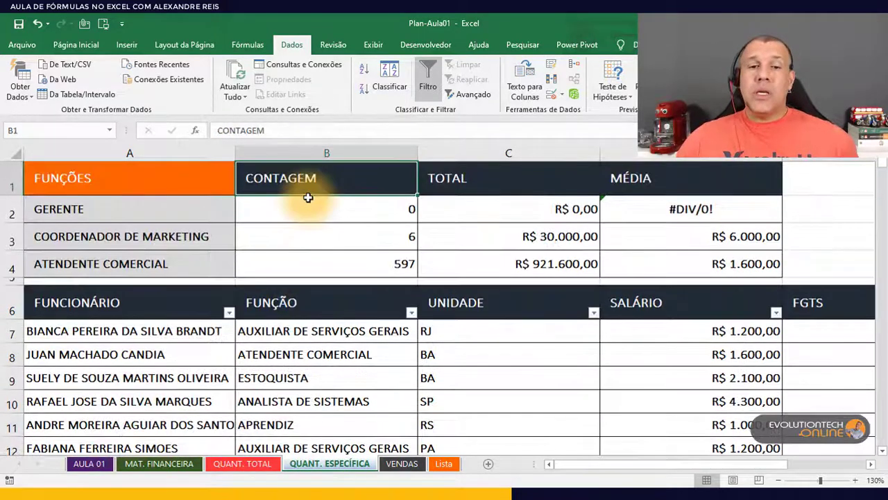
{"action": "key", "text": "Left"}
{"action": "key", "text": "Down"}
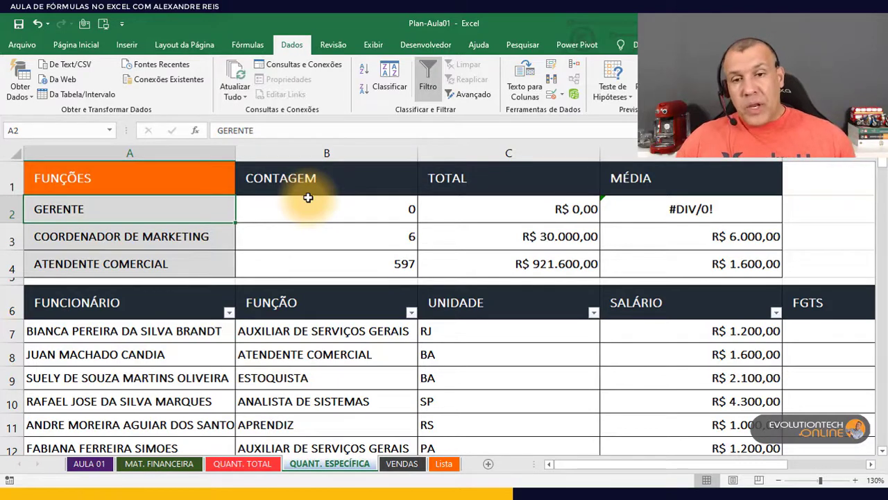
{"action": "double_click", "coordinate": [154, 213]}
{"action": "type", "text": "ADMINIST"}
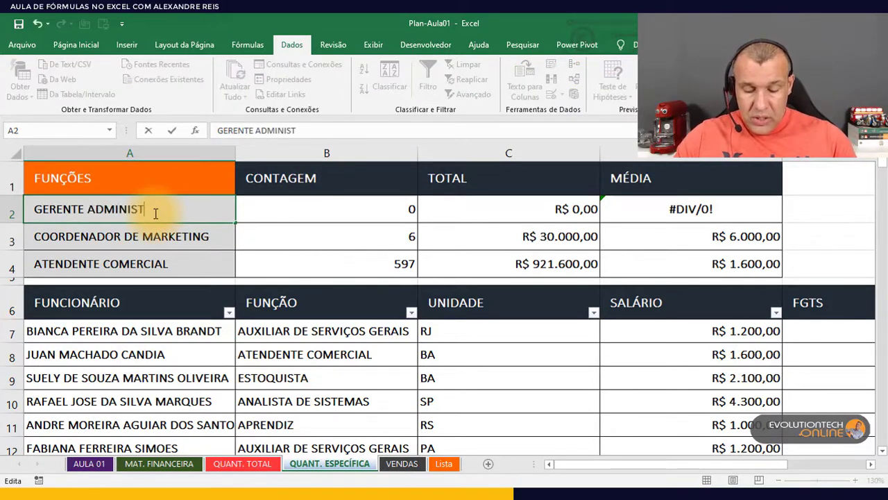
{"action": "type", "text": "RATIVBO"}
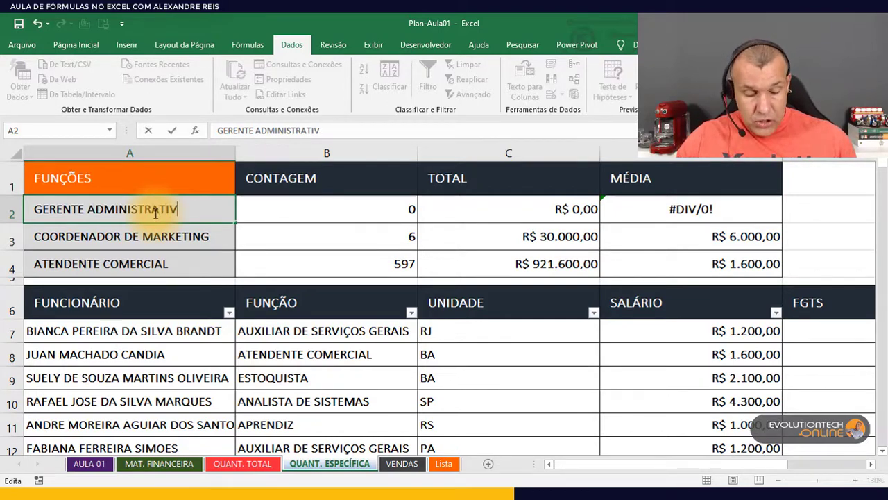
{"action": "key", "text": "Return"}
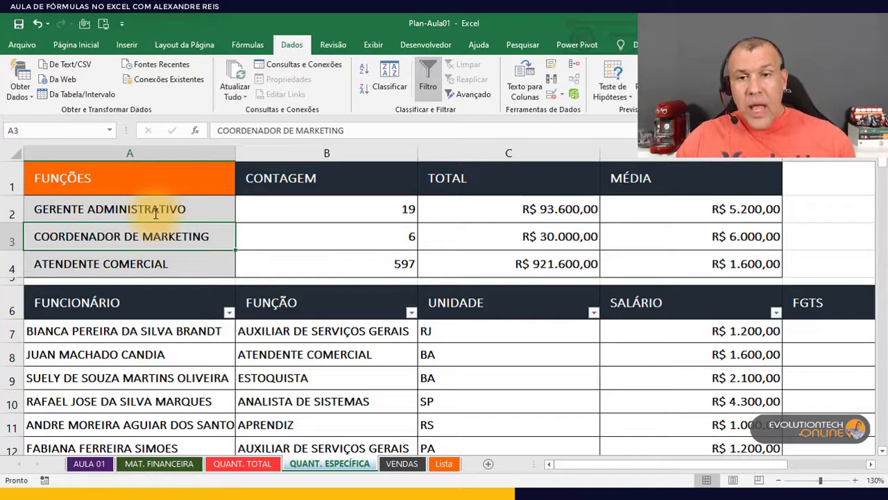
{"action": "left_click", "coordinate": [251, 213]}
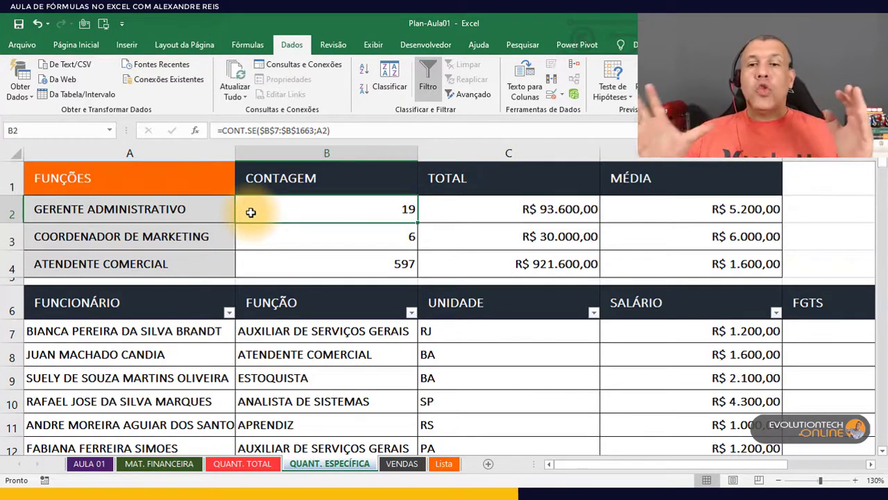
Change the function in A2 to the wildcard GERENTE* and check the CONTAGEM, TOTAL and MÉDIA formulas in row 2.
{"action": "left_click", "coordinate": [174, 209]}
{"action": "double_click", "coordinate": [160, 210]}
{"action": "double_click", "coordinate": [161, 210]}
{"action": "key", "text": "BackSpace"}
{"action": "key", "text": "BackSpace"}
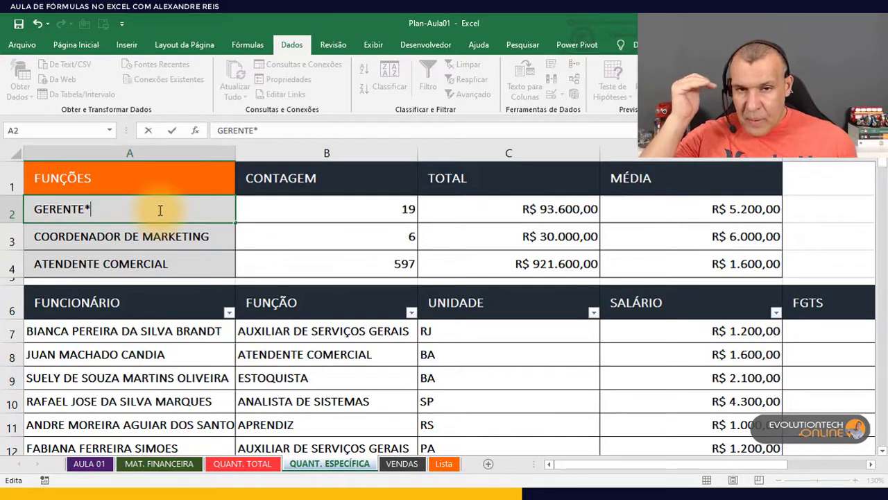
{"action": "key", "text": "Return"}
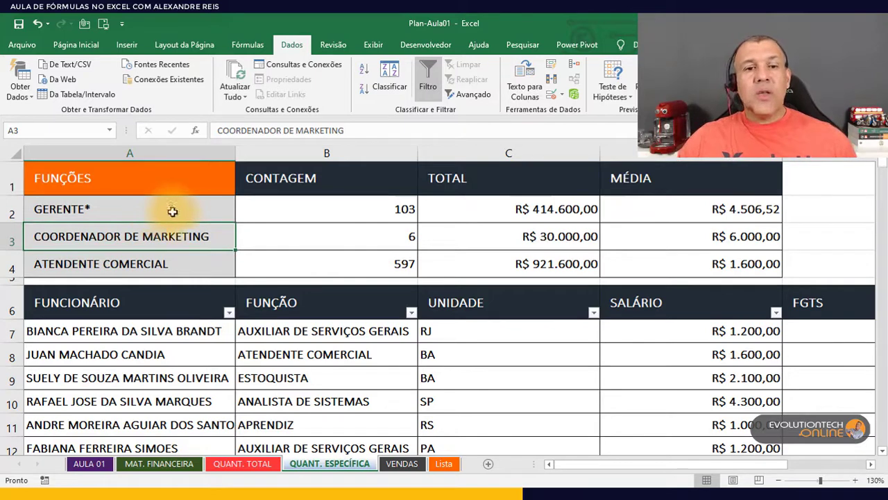
{"action": "left_click", "coordinate": [401, 209]}
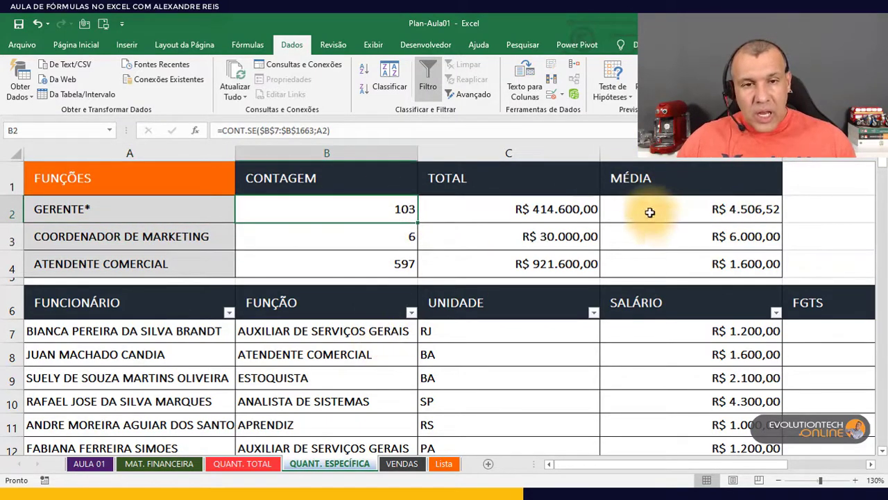
{"action": "left_click", "coordinate": [584, 209]}
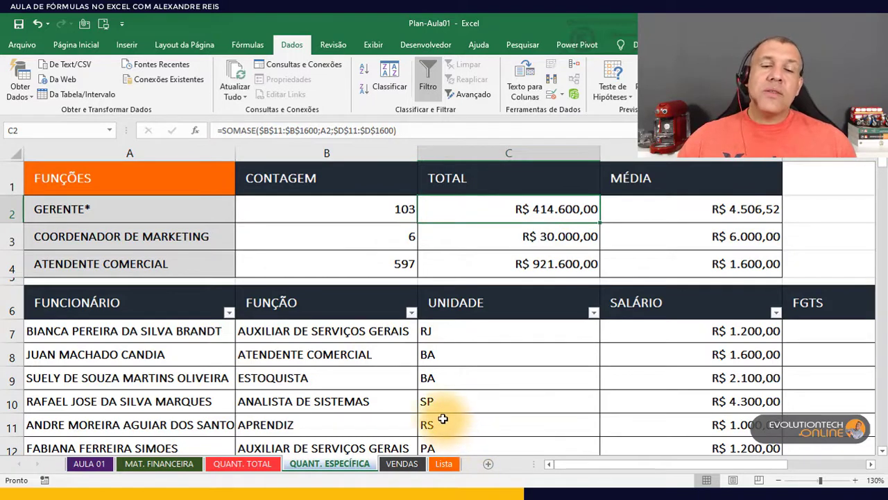
{"action": "left_click", "coordinate": [732, 219]}
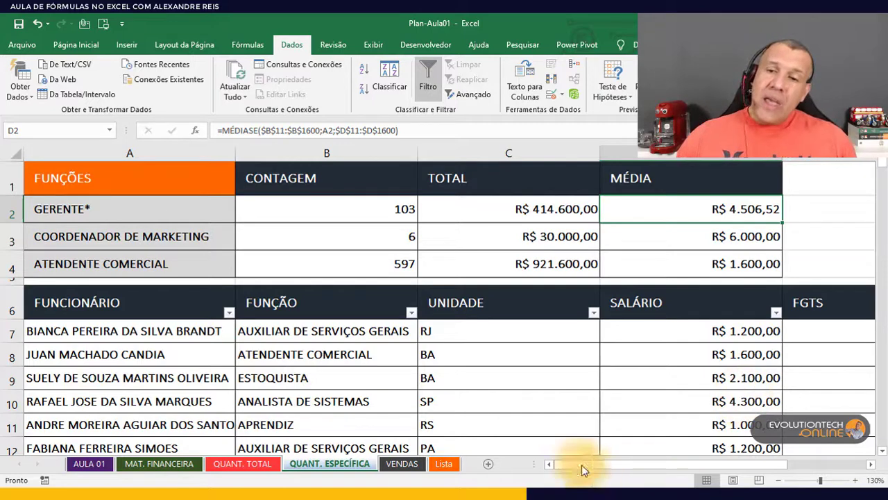
Review the function names in column A of the Lista sheet and return to the QUANT. ESPECÍFICA sheet.
{"action": "left_click_drag", "start_coordinate": [120, 205], "coordinate": [148, 263]}
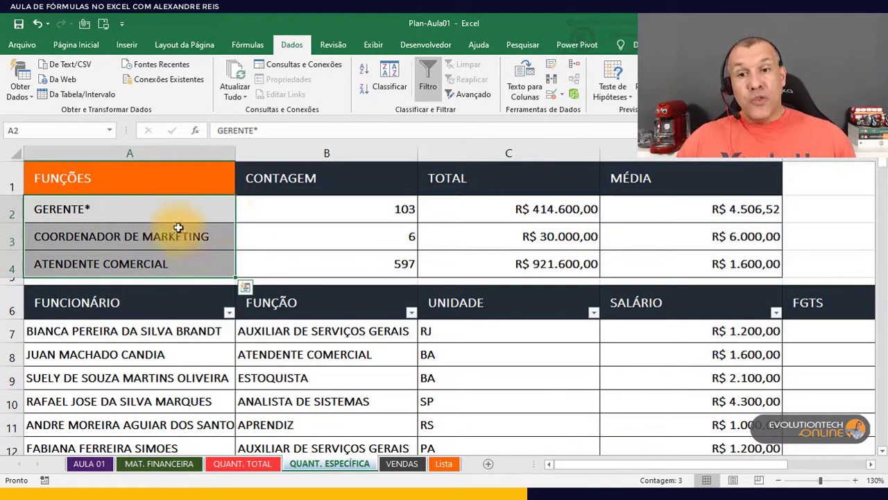
{"action": "left_click", "coordinate": [447, 463]}
{"action": "left_click_drag", "start_coordinate": [99, 205], "coordinate": [129, 413]}
{"action": "scroll", "coordinate": [125, 361], "scroll_direction": "down", "scroll_amount": 8}
{"action": "scroll", "coordinate": [125, 361], "scroll_direction": "up", "scroll_amount": 8}
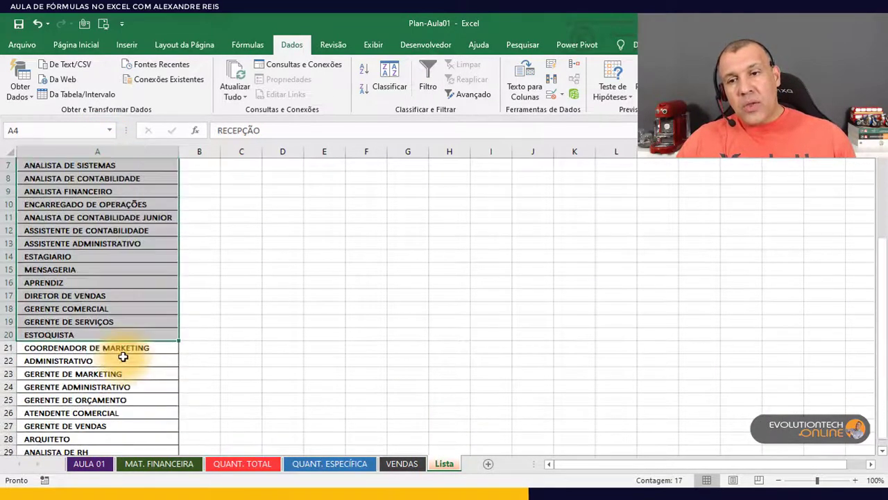
{"action": "left_click", "coordinate": [142, 217]}
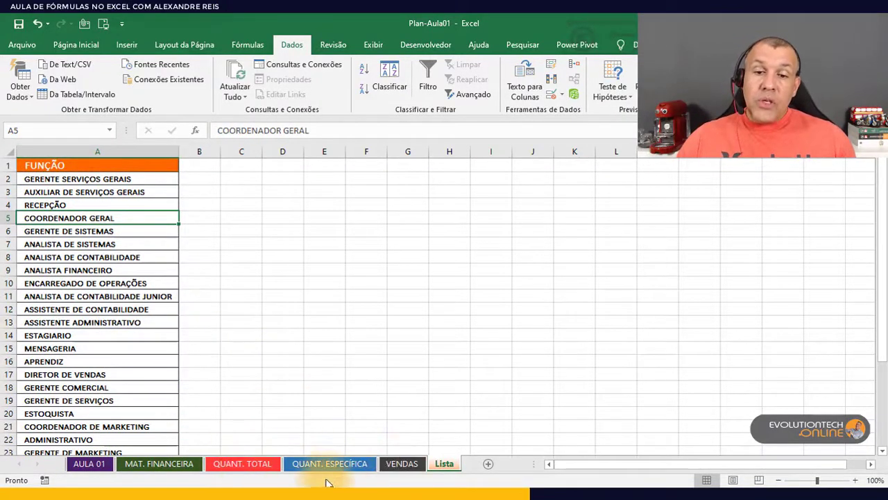
{"action": "left_click", "coordinate": [302, 467]}
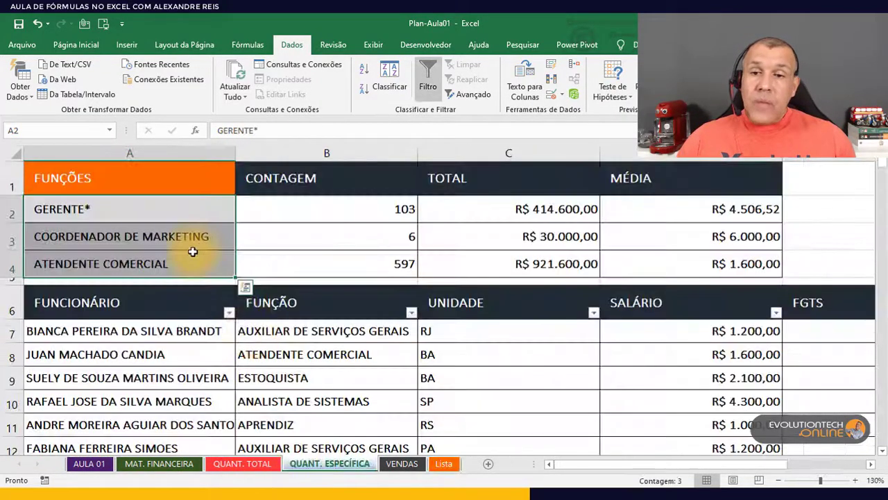
Set up data validation for A2:A4 that allows a Lista, with its source taken from the Lista sheet.
{"action": "left_click", "coordinate": [220, 212]}
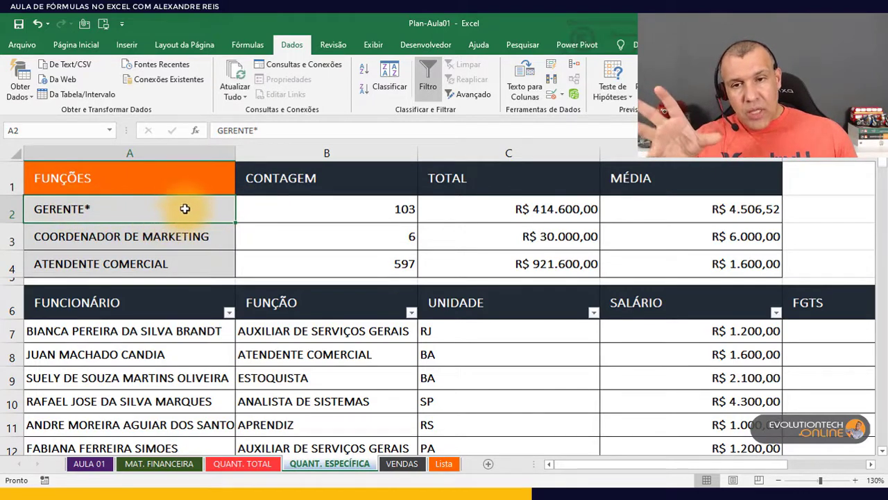
{"action": "left_click_drag", "start_coordinate": [185, 217], "coordinate": [181, 272]}
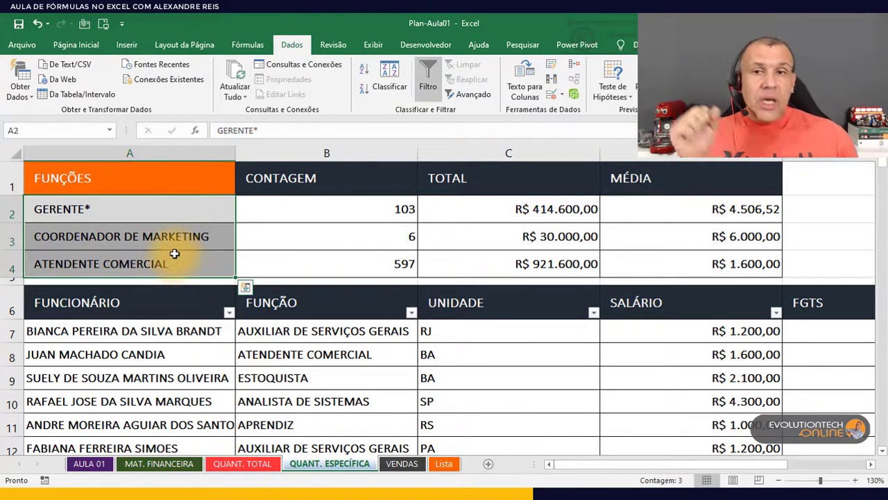
{"action": "left_click", "coordinate": [553, 95]}
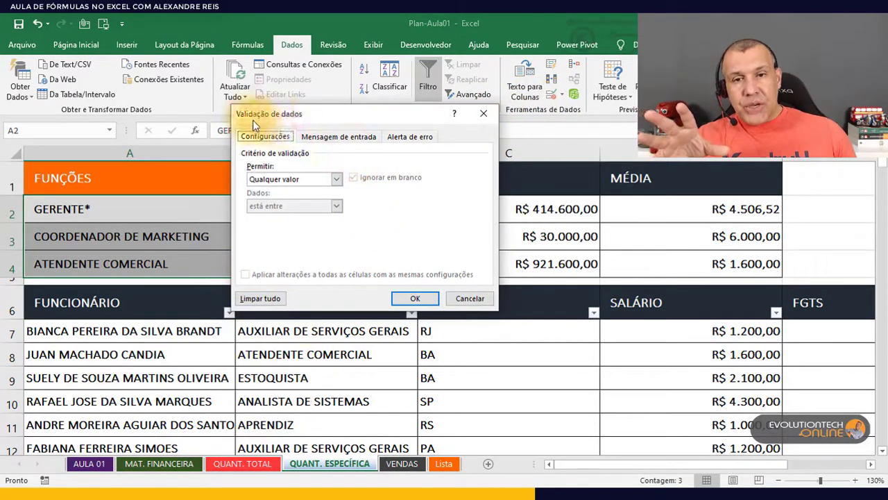
{"action": "left_click", "coordinate": [294, 179]}
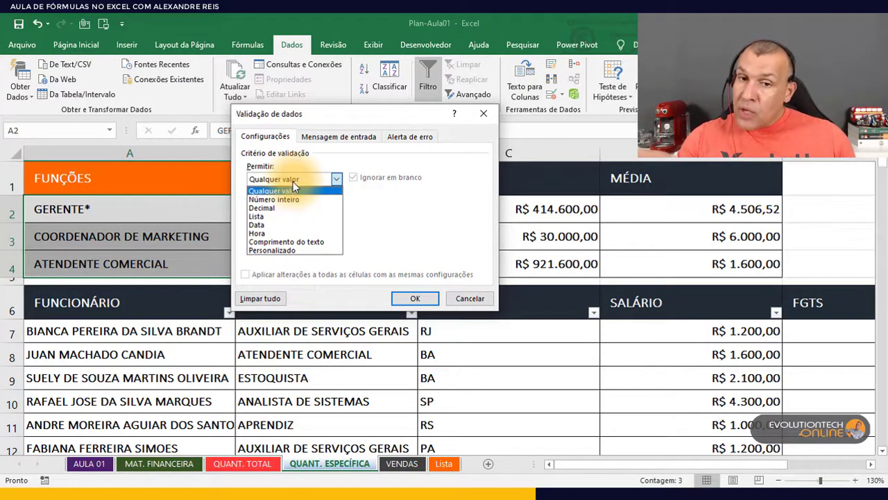
{"action": "left_click", "coordinate": [256, 216]}
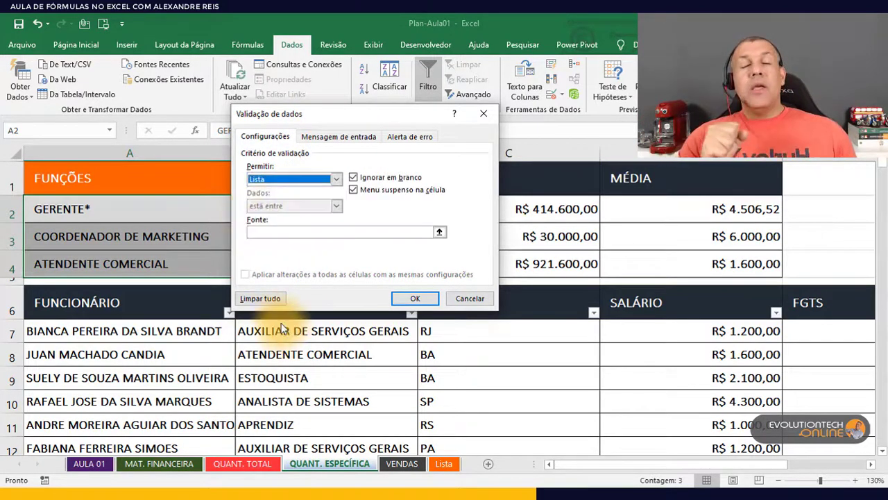
{"action": "left_click", "coordinate": [284, 232]}
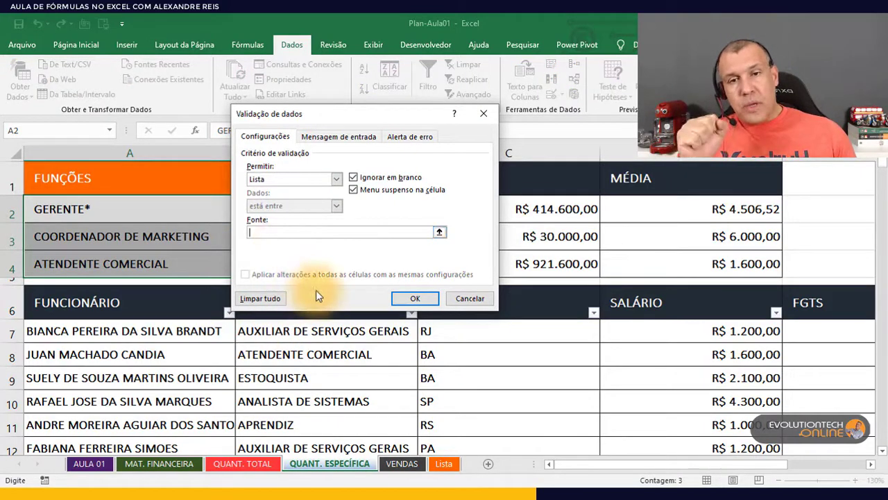
{"action": "left_click", "coordinate": [444, 464]}
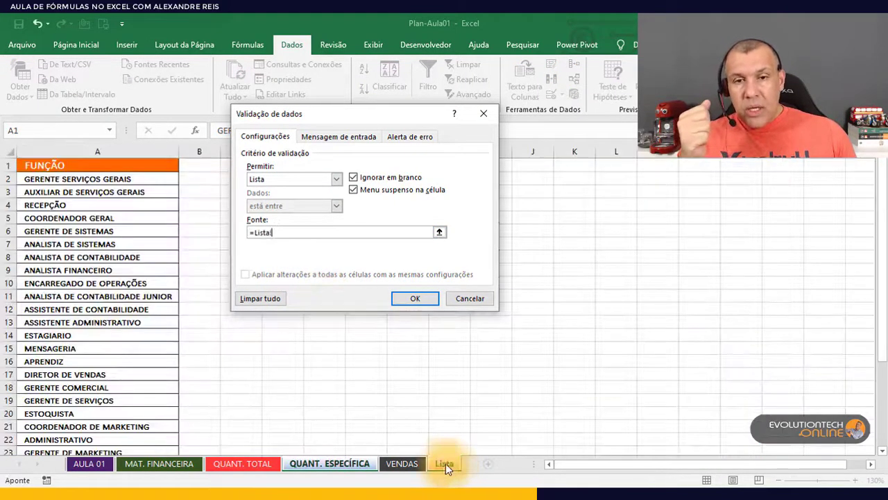
Set the list validation's source to cells A2:A31 of the Lista sheet and apply the validation.
{"action": "left_click_drag", "start_coordinate": [129, 222], "coordinate": [125, 425]}
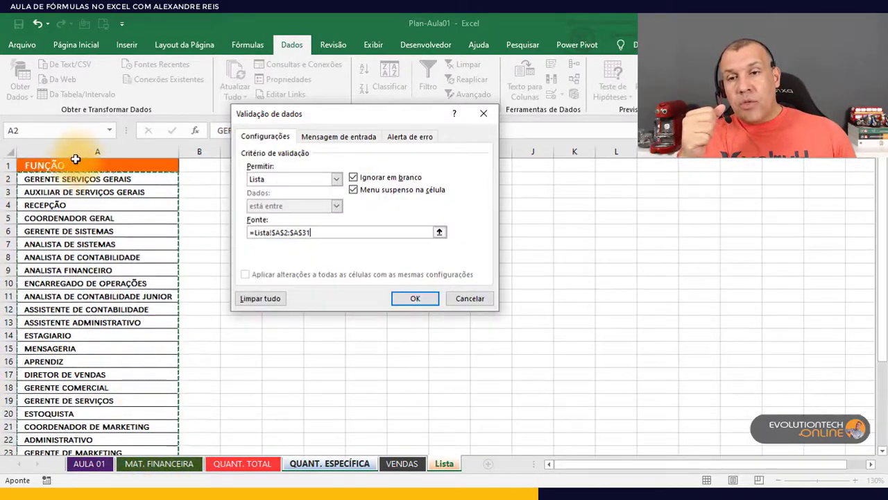
{"action": "left_click", "coordinate": [417, 299]}
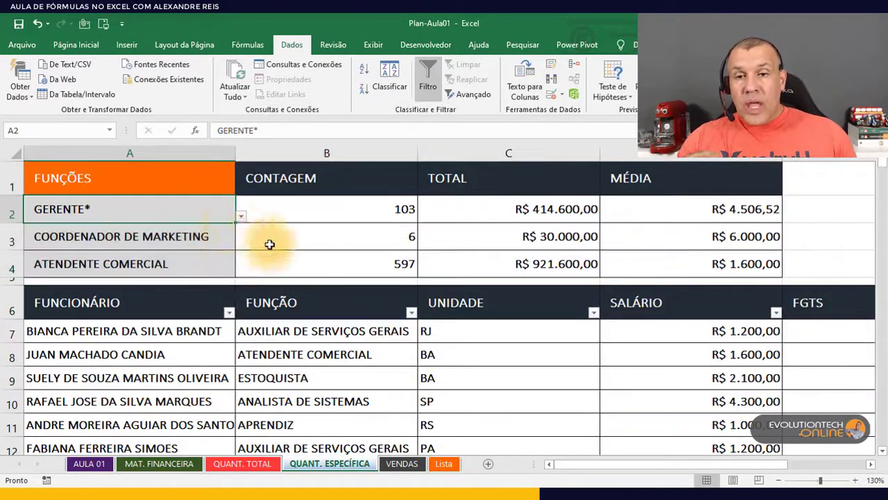
Choose ARQUITETO as the function in cell A3 of the QUANT. ESPECÍFICA summary table.
{"action": "left_click", "coordinate": [216, 236]}
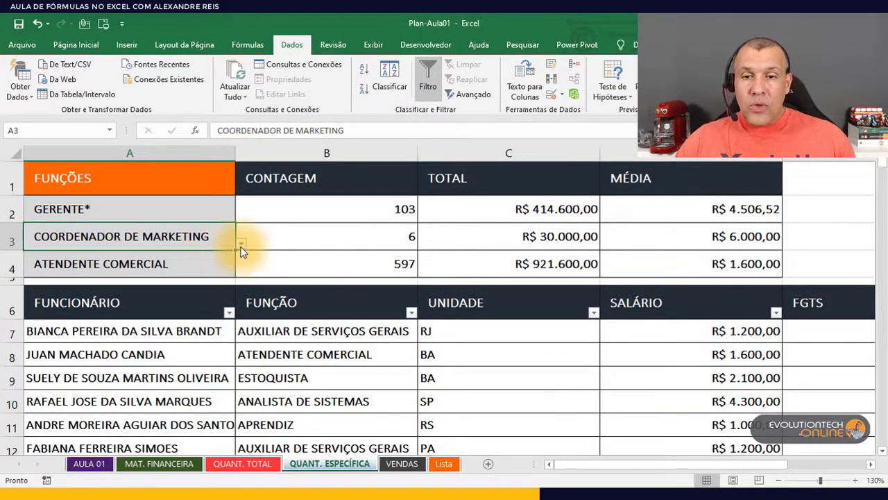
{"action": "left_click", "coordinate": [241, 246]}
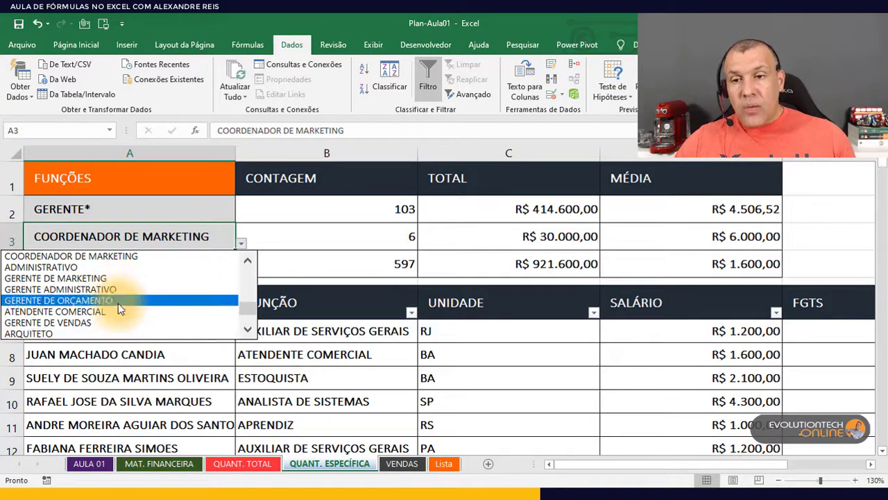
{"action": "left_click", "coordinate": [119, 333]}
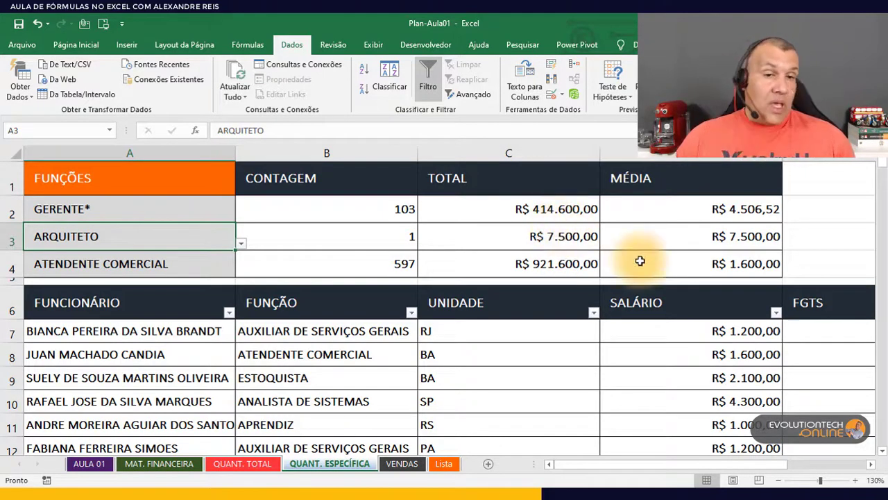
Change the function in A3 to ANALISTA DE RH and check that row's count, total and average formulas.
{"action": "left_click", "coordinate": [240, 243]}
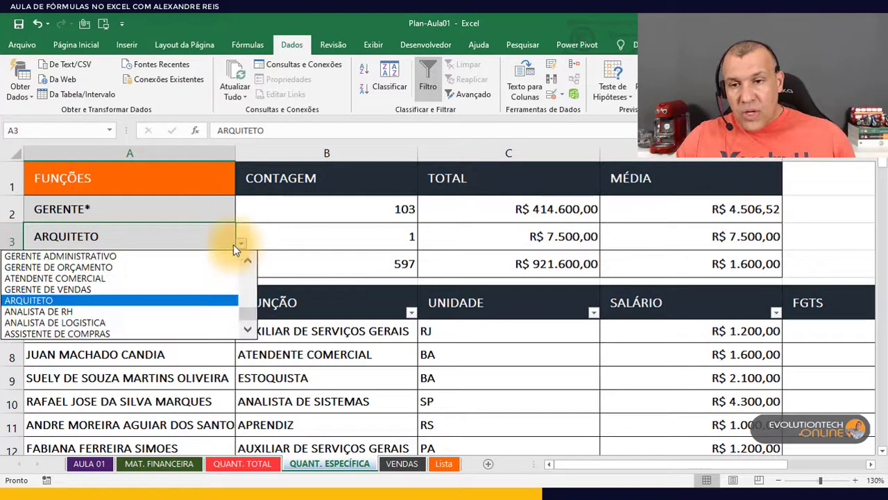
{"action": "left_click", "coordinate": [113, 313]}
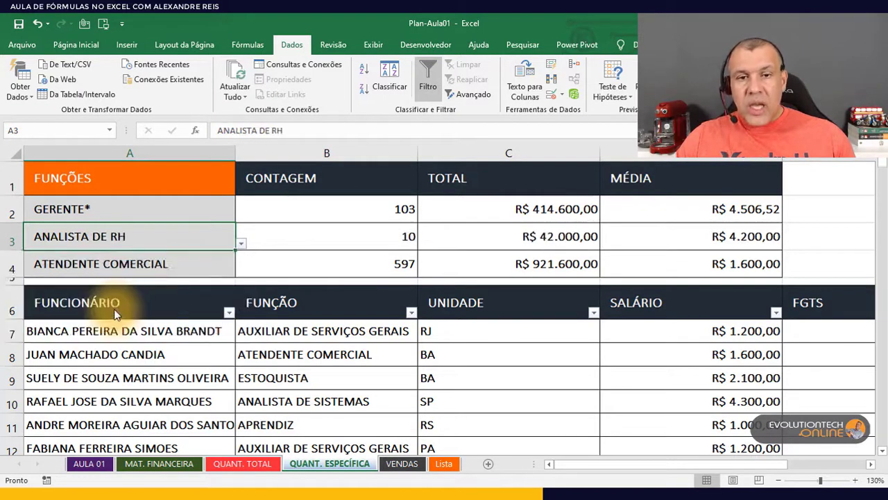
{"action": "left_click", "coordinate": [349, 236]}
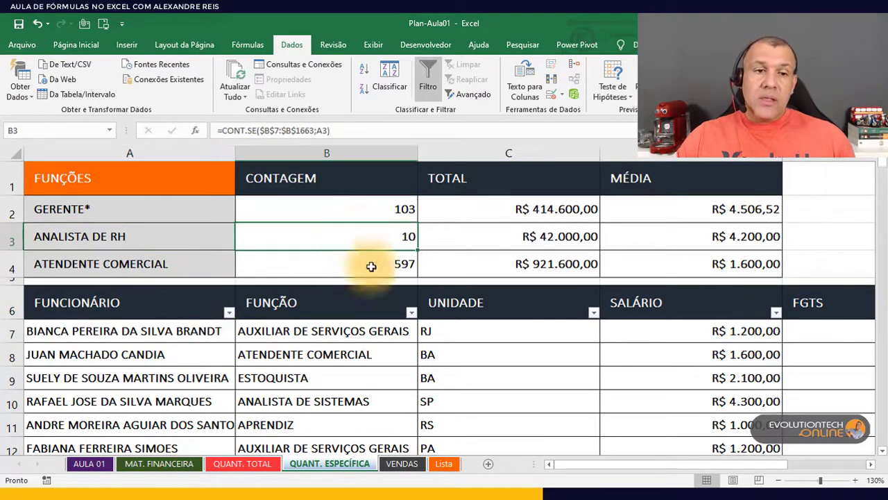
{"action": "left_click", "coordinate": [588, 240]}
{"action": "left_click", "coordinate": [669, 241]}
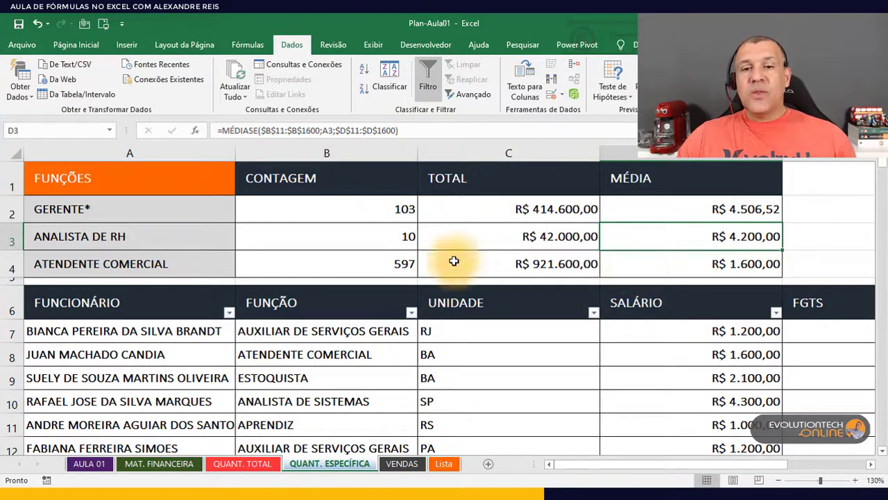
Choose COORDENADOR GERAL as the function in cell A4 of the summary table.
{"action": "left_click", "coordinate": [194, 215]}
{"action": "left_click", "coordinate": [216, 236]}
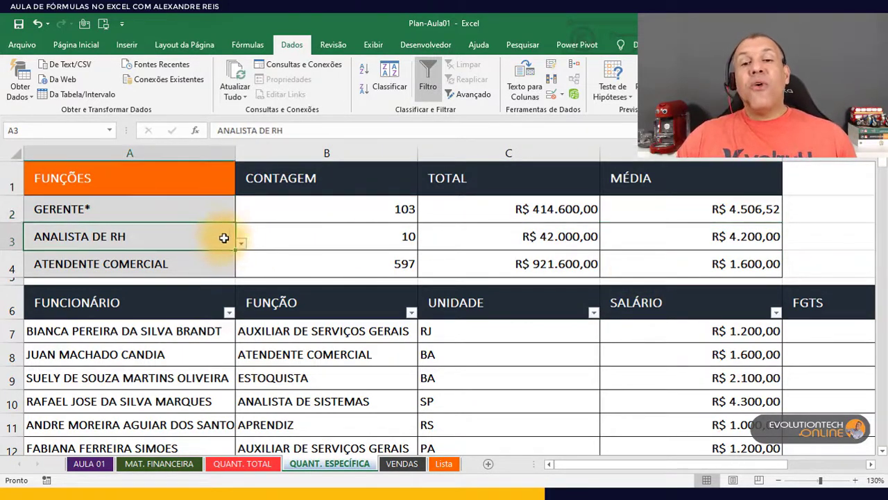
{"action": "left_click", "coordinate": [219, 270]}
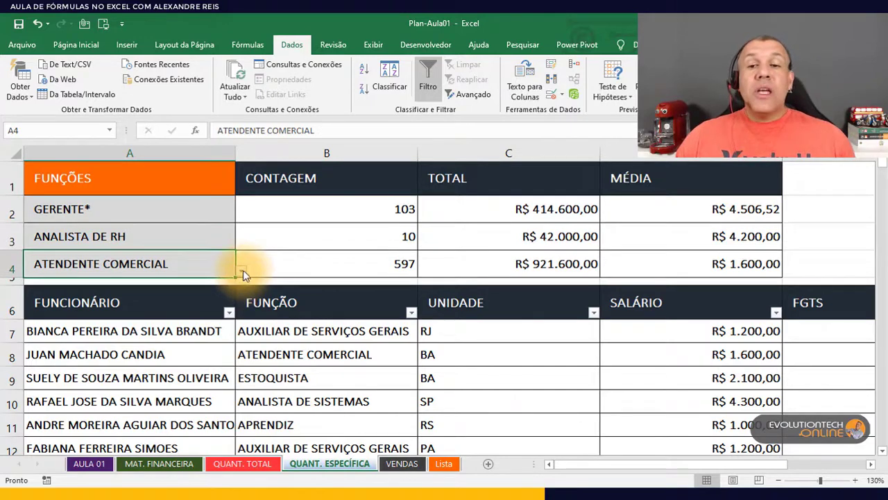
{"action": "left_click", "coordinate": [243, 270]}
{"action": "left_click_drag", "start_coordinate": [247, 338], "coordinate": [247, 284]}
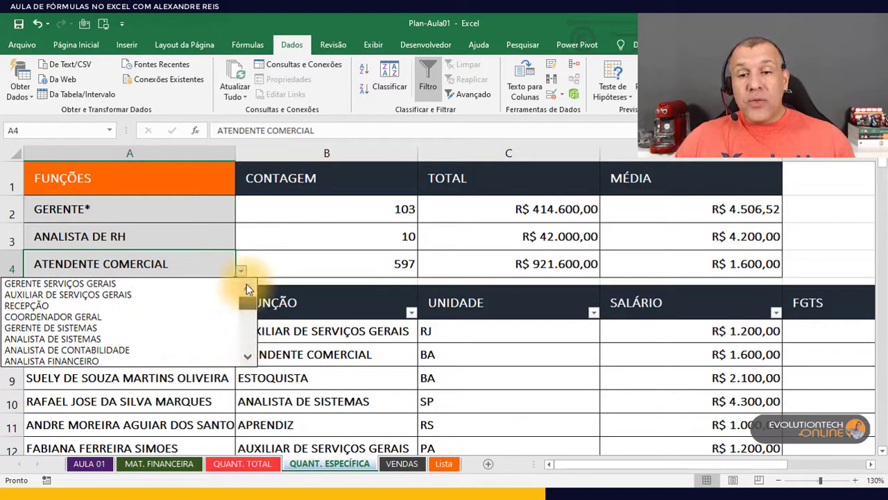
{"action": "left_click", "coordinate": [118, 318]}
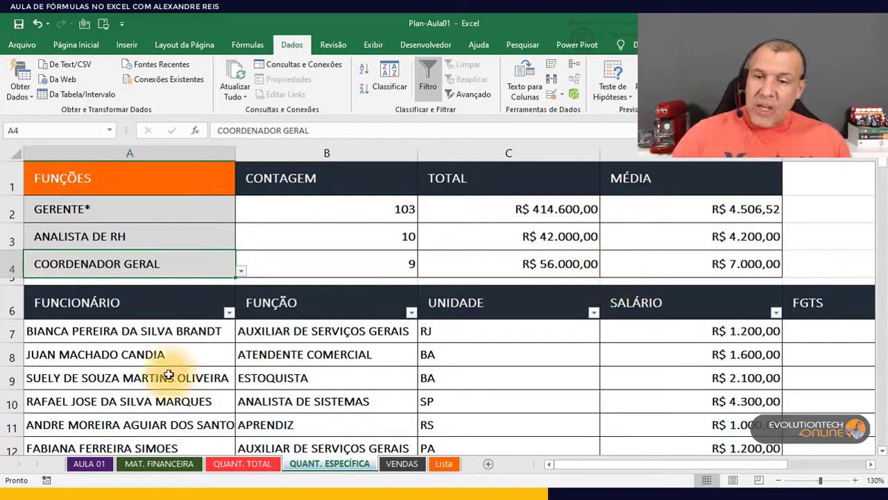
View the MAT. FINANCEIRA sheet and the SOMASE formula in C2 of QUANT. ESPECÍFICA.
{"action": "left_click", "coordinate": [135, 467]}
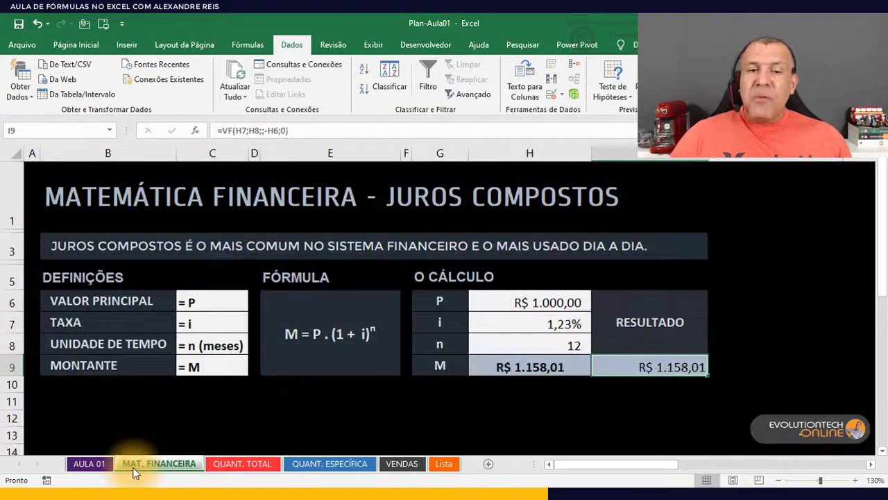
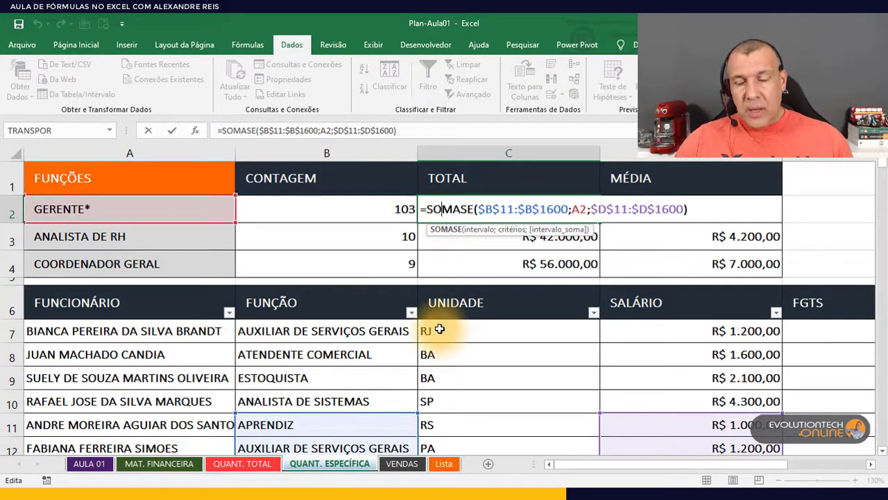
{"action": "key", "text": "ctrl+Return"}
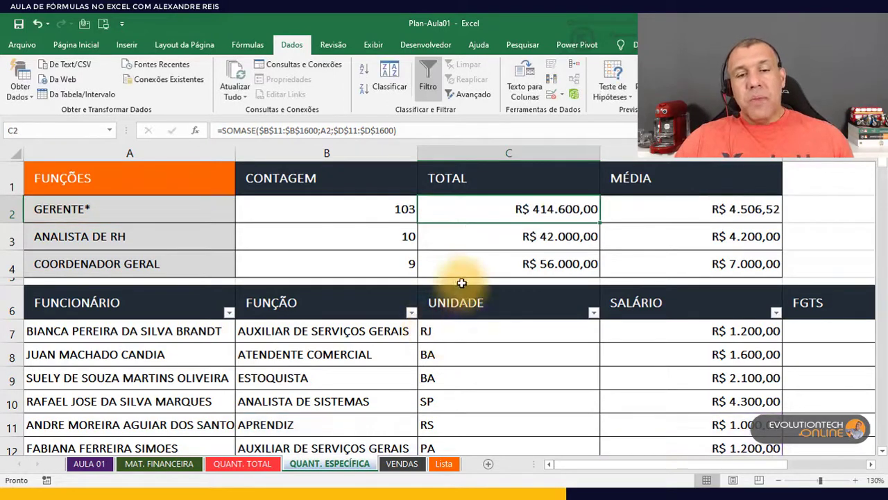
Choose COORDENADOR GERAL as the function in cell A2 and check the row's count in column B.
{"action": "left_click", "coordinate": [234, 217]}
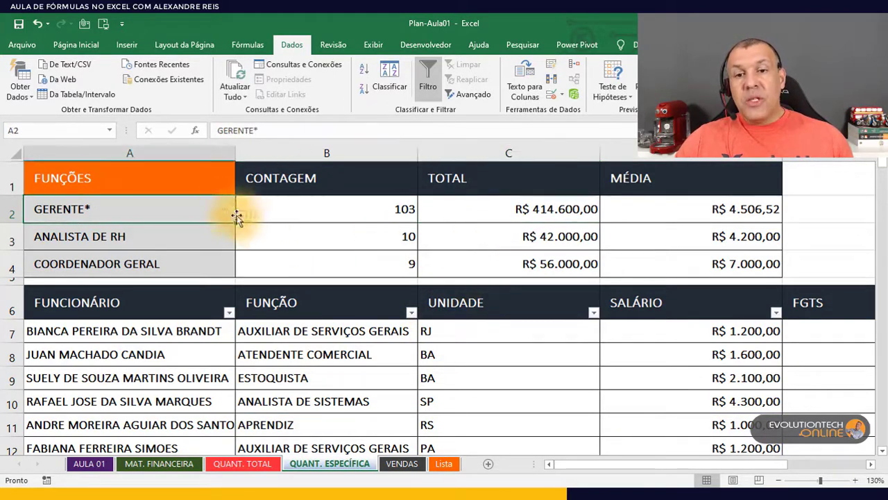
{"action": "left_click", "coordinate": [242, 216]}
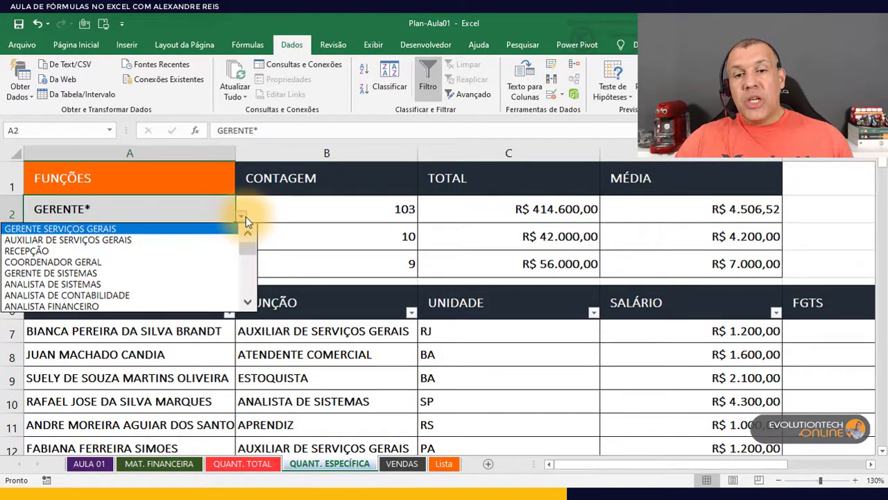
{"action": "left_click", "coordinate": [128, 261]}
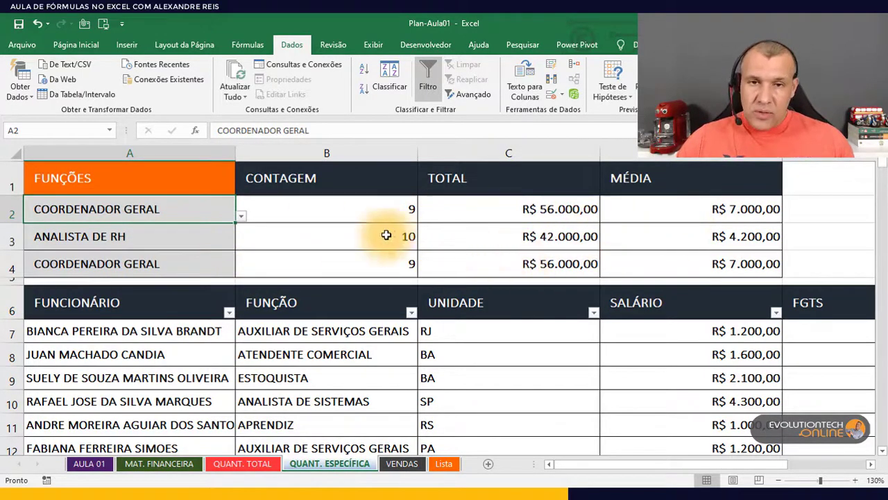
{"action": "left_click_drag", "start_coordinate": [335, 216], "coordinate": [327, 252]}
{"action": "left_click", "coordinate": [320, 213]}
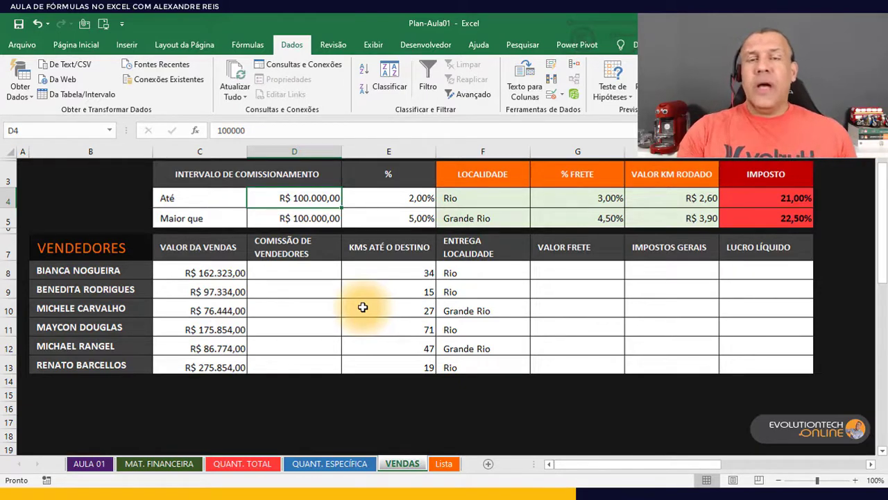
Examine the layout of the VENDAS sheet, including the commission brackets and the sellers table.
{"action": "scroll", "coordinate": [362, 307], "scroll_direction": "up", "scroll_amount": 1}
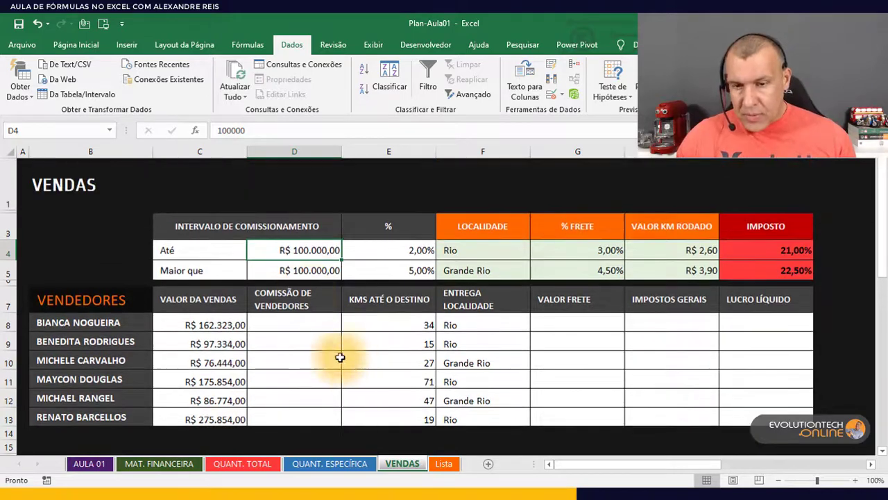
{"action": "scroll", "coordinate": [353, 350], "scroll_direction": "up", "scroll_amount": 1, "text": "ctrl"}
{"action": "scroll", "coordinate": [353, 350], "scroll_direction": "up", "scroll_amount": 2, "text": "ctrl"}
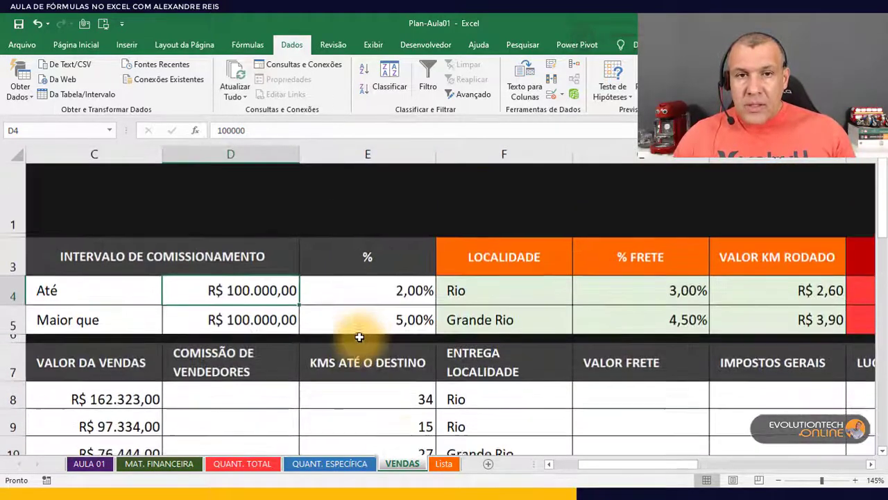
{"action": "left_click_drag", "start_coordinate": [677, 468], "coordinate": [580, 461]}
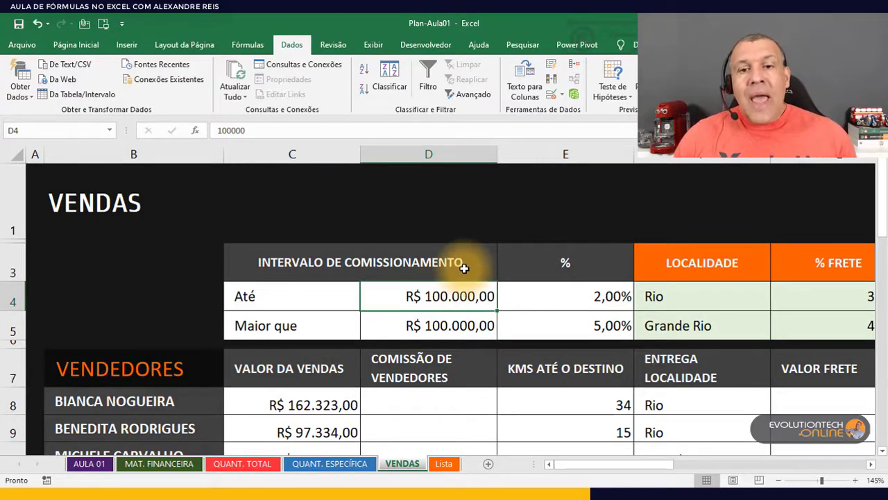
{"action": "scroll", "coordinate": [464, 268], "scroll_direction": "down", "scroll_amount": 1}
{"action": "scroll", "coordinate": [465, 263], "scroll_direction": "up", "scroll_amount": 1}
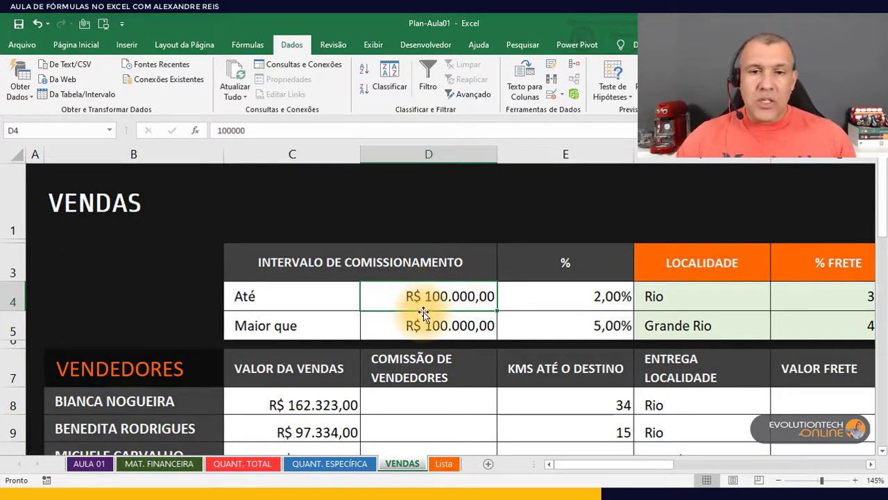
{"action": "left_click", "coordinate": [339, 209]}
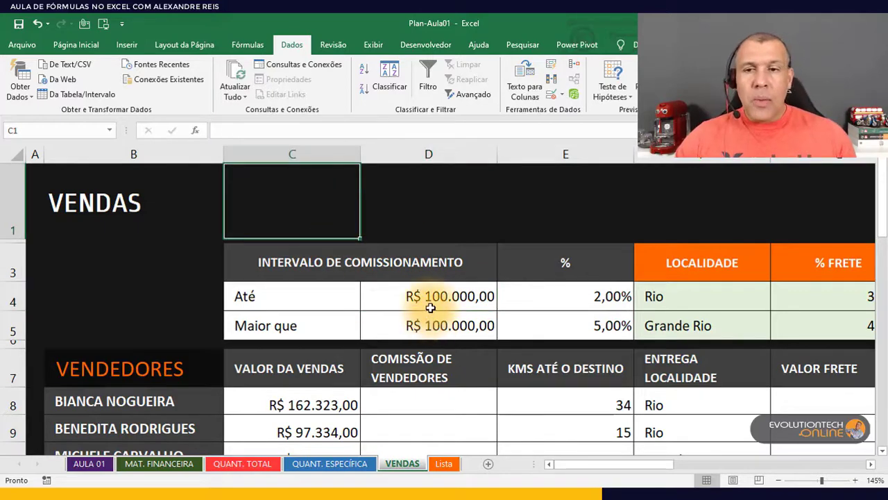
{"action": "scroll", "coordinate": [428, 300], "scroll_direction": "down", "scroll_amount": 1}
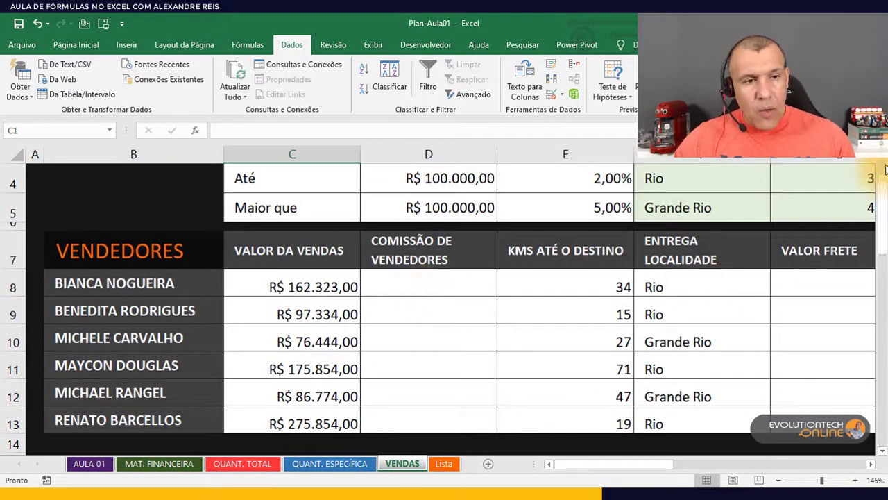
{"action": "scroll", "coordinate": [421, 261], "scroll_direction": "up", "scroll_amount": 1}
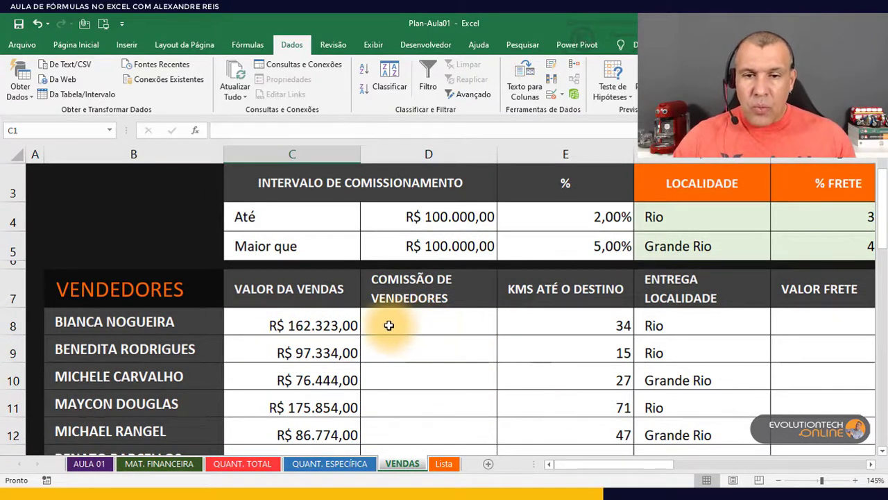
Review the sellers' sales values, the empty commission column and the threshold and percentage for the Até bracket.
{"action": "left_click", "coordinate": [166, 322]}
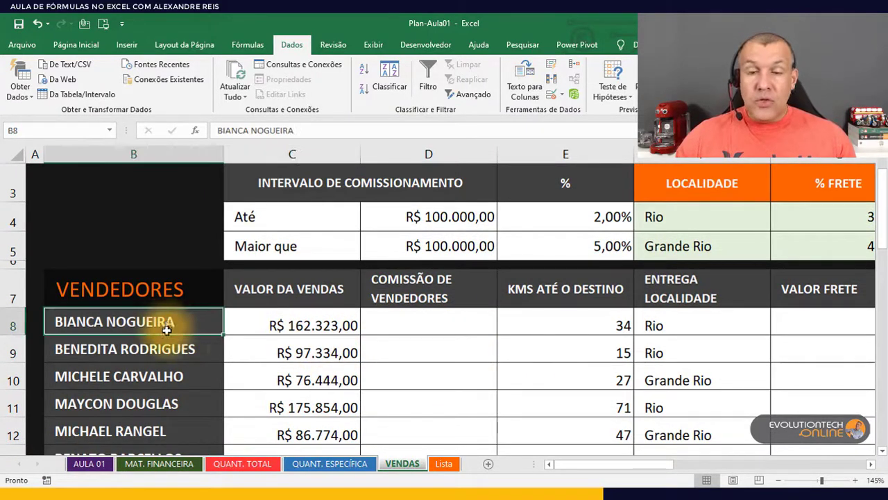
{"action": "left_click_drag", "start_coordinate": [316, 329], "coordinate": [320, 409]}
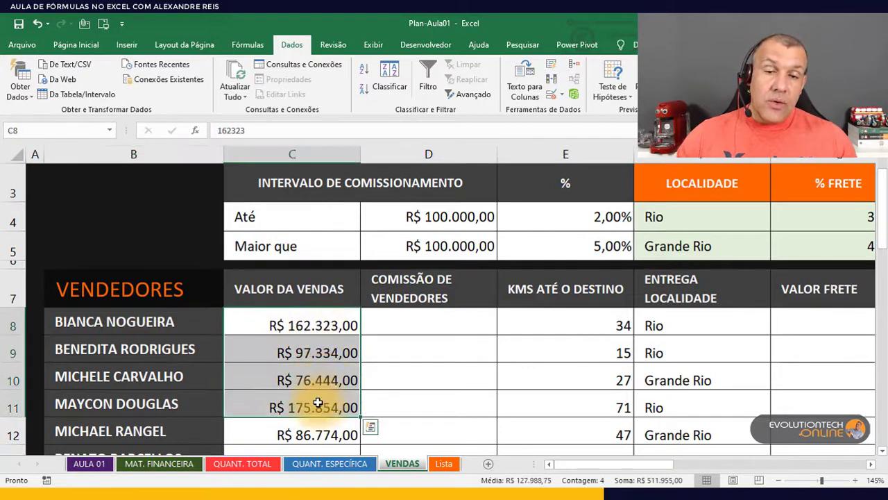
{"action": "left_click", "coordinate": [382, 324]}
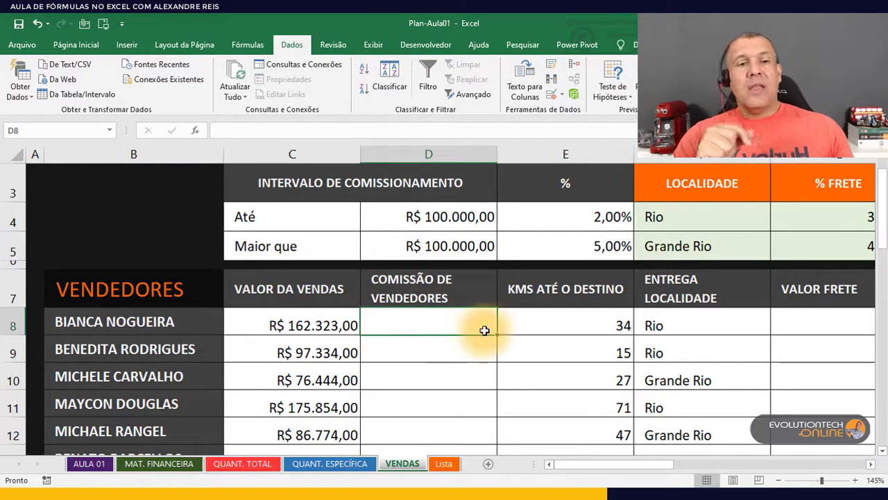
{"action": "left_click", "coordinate": [454, 217]}
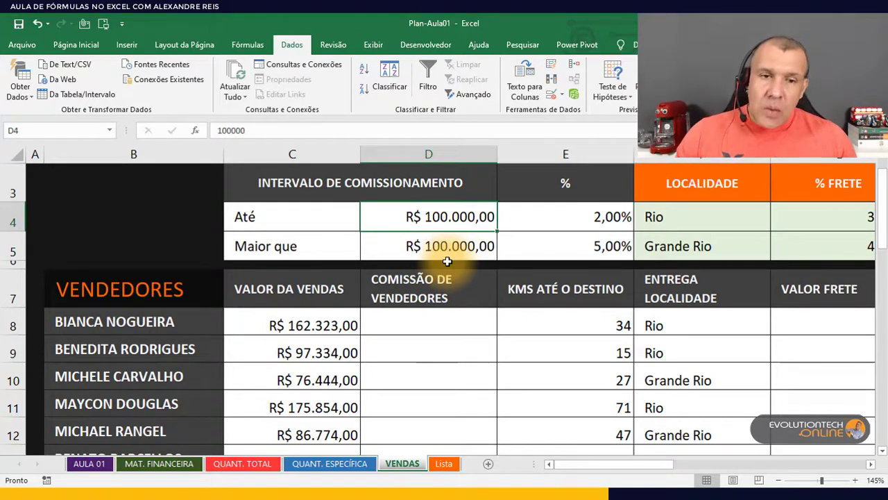
{"action": "left_click", "coordinate": [514, 219]}
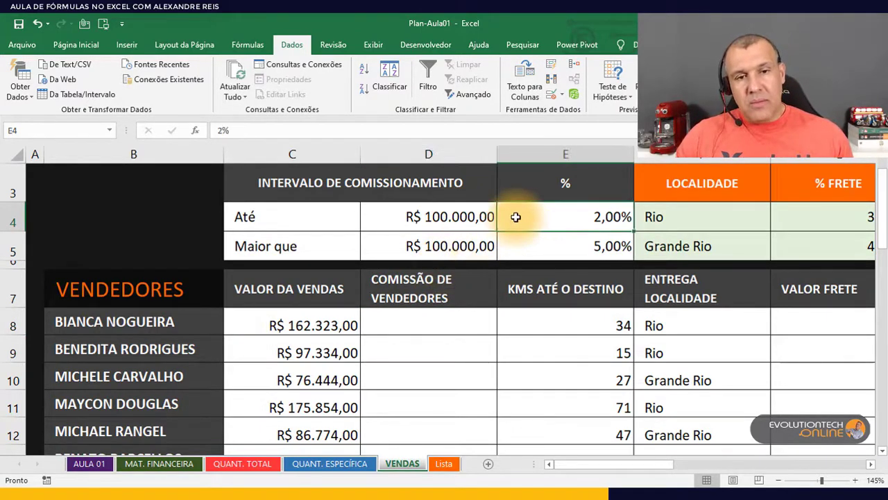
{"action": "left_click", "coordinate": [320, 223]}
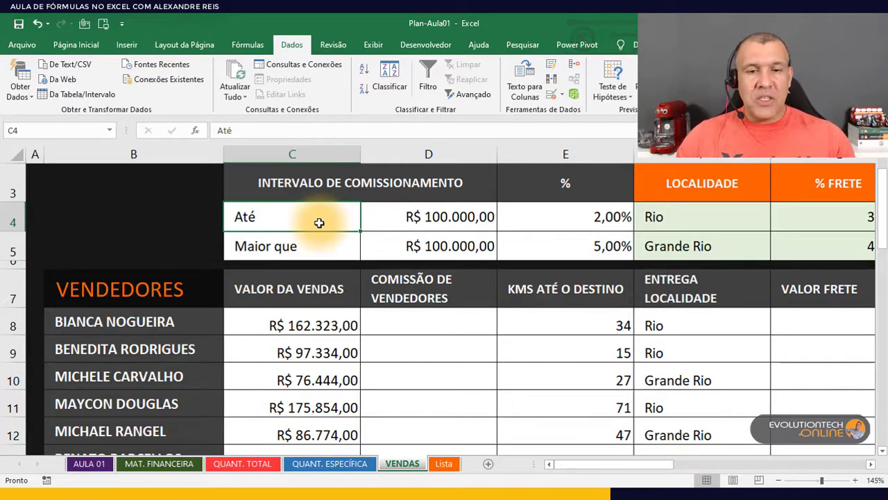
{"action": "left_click", "coordinate": [426, 220]}
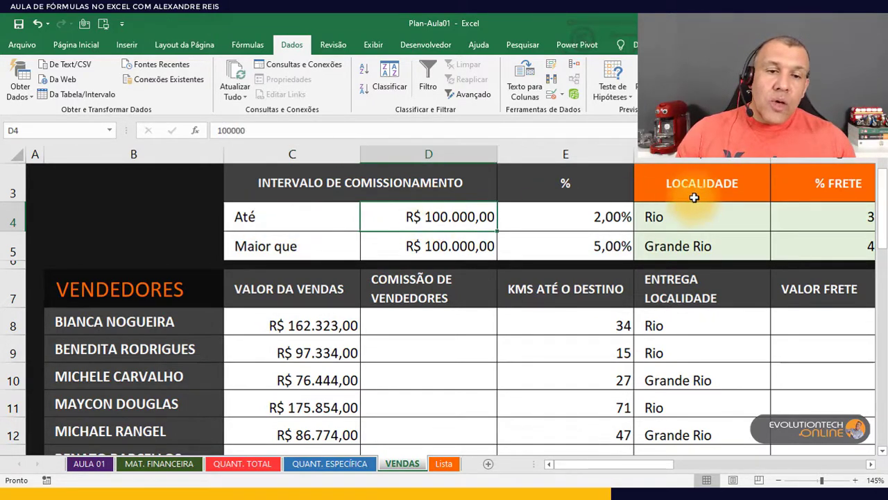
{"action": "left_click", "coordinate": [615, 213]}
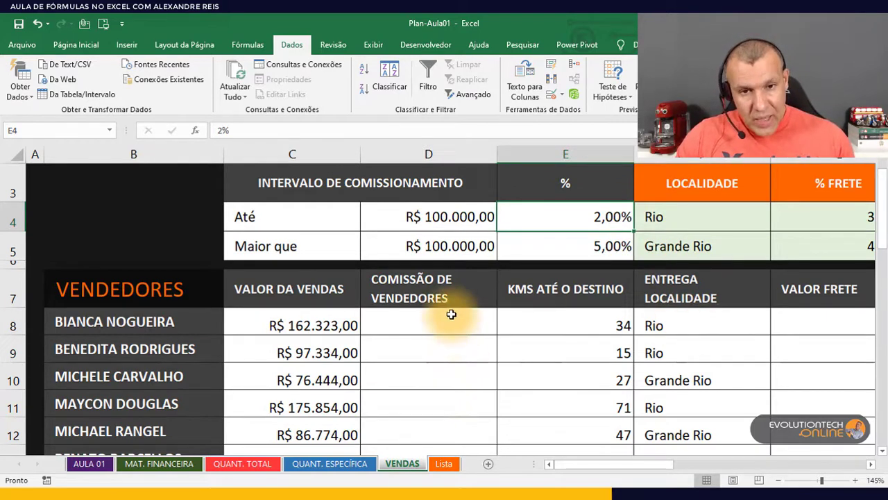
Review the empty commission cells and the percentage and threshold of the Maior que bracket.
{"action": "left_click_drag", "start_coordinate": [452, 313], "coordinate": [439, 384]}
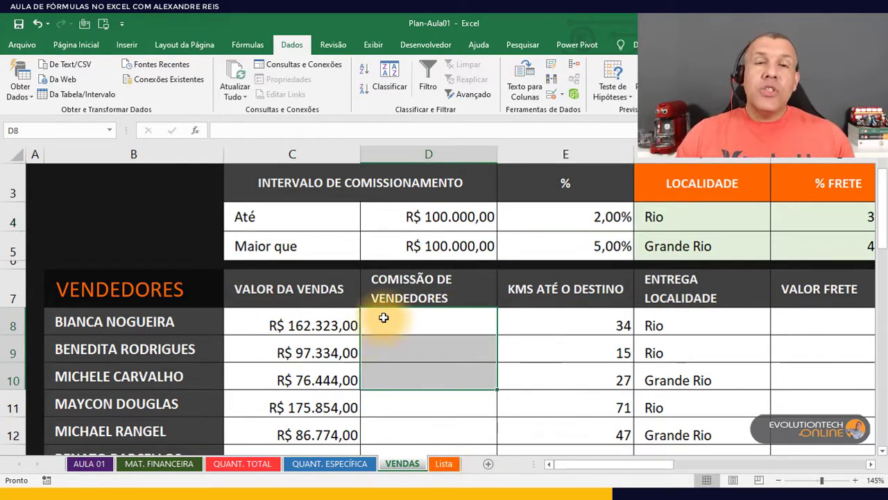
{"action": "left_click", "coordinate": [575, 246]}
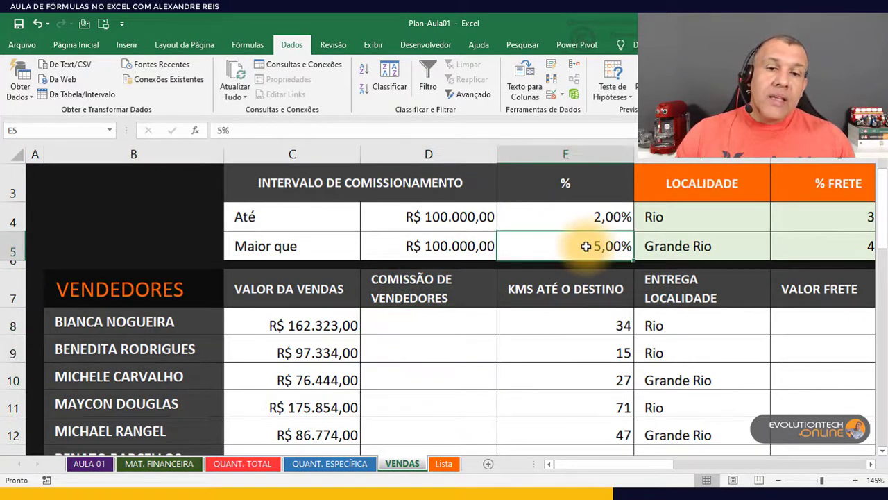
{"action": "left_click", "coordinate": [350, 246]}
{"action": "left_click", "coordinate": [387, 254]}
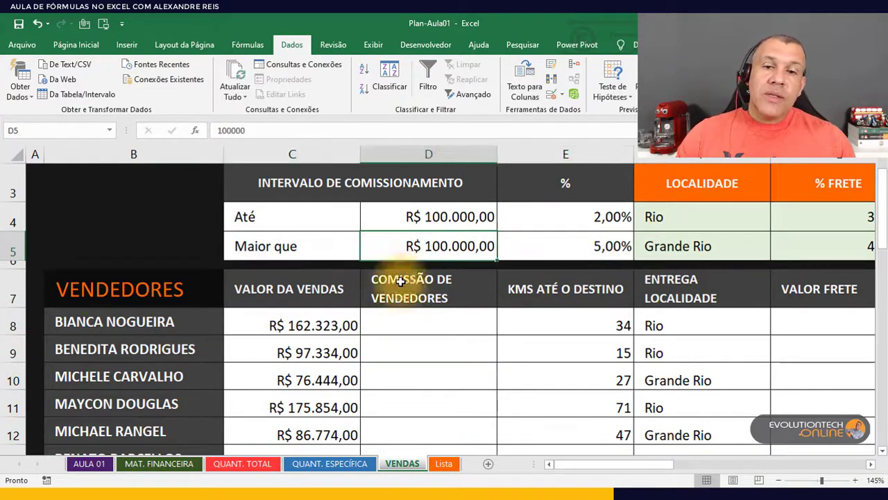
Calculate the first seller's commission in D8 with the formula =C8 * E4.
{"action": "left_click", "coordinate": [443, 323]}
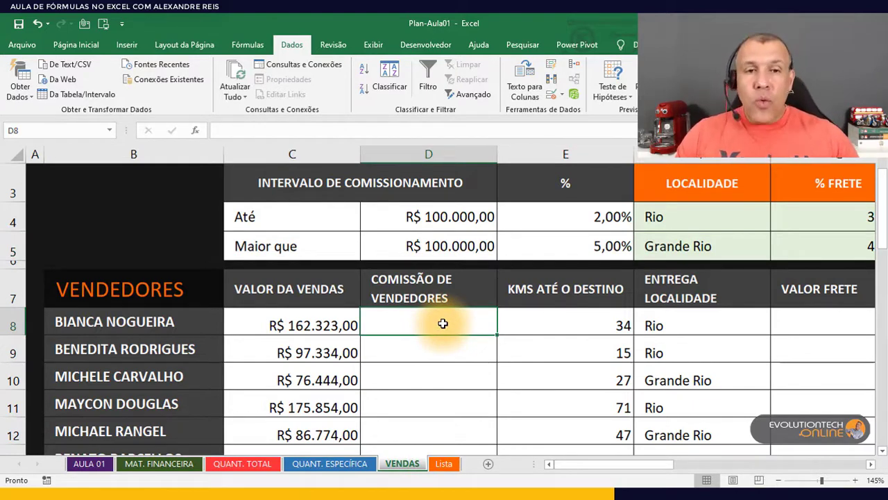
{"action": "type", "text": "="}
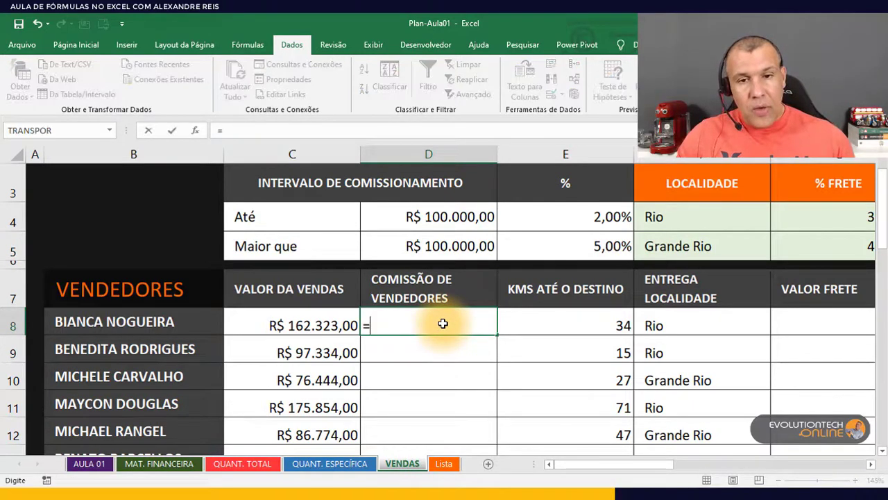
{"action": "left_click", "coordinate": [313, 326]}
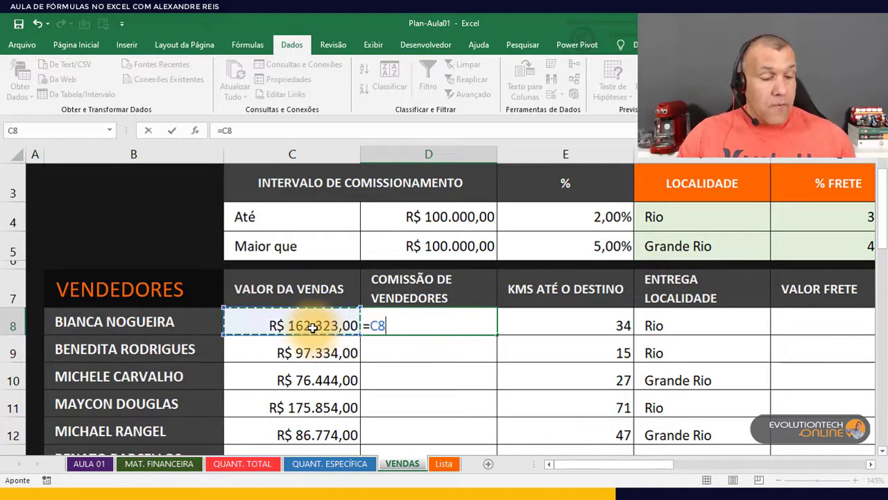
{"action": "type", "text": "*"}
{"action": "left_click", "coordinate": [541, 227]}
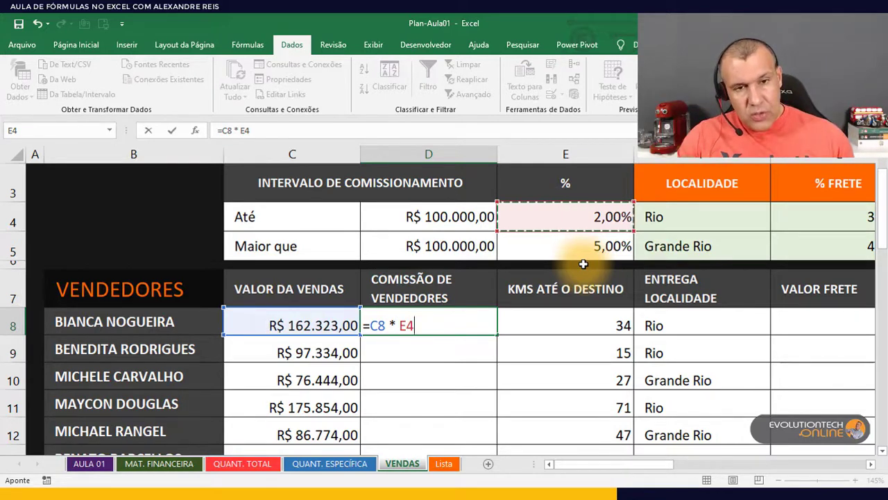
{"action": "key", "text": "Return"}
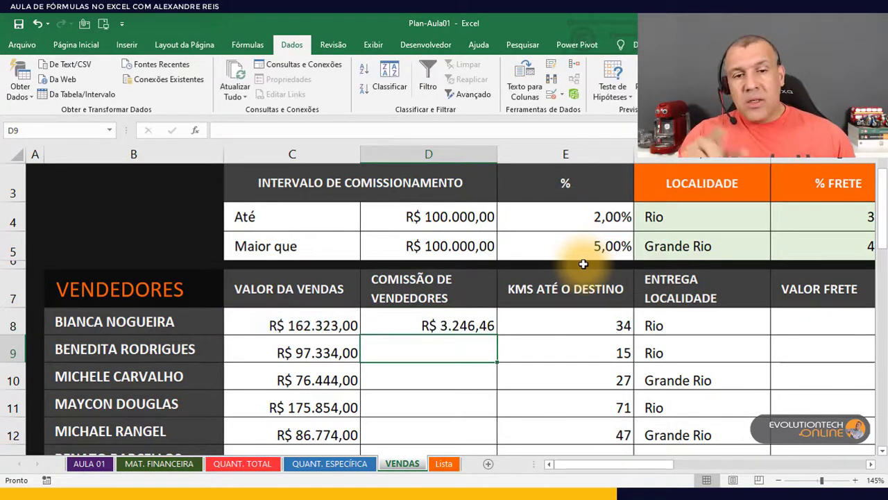
Make the E4 percentage reference absolute in D8's formula, giving =C8 * $E$4.
{"action": "left_click", "coordinate": [466, 326]}
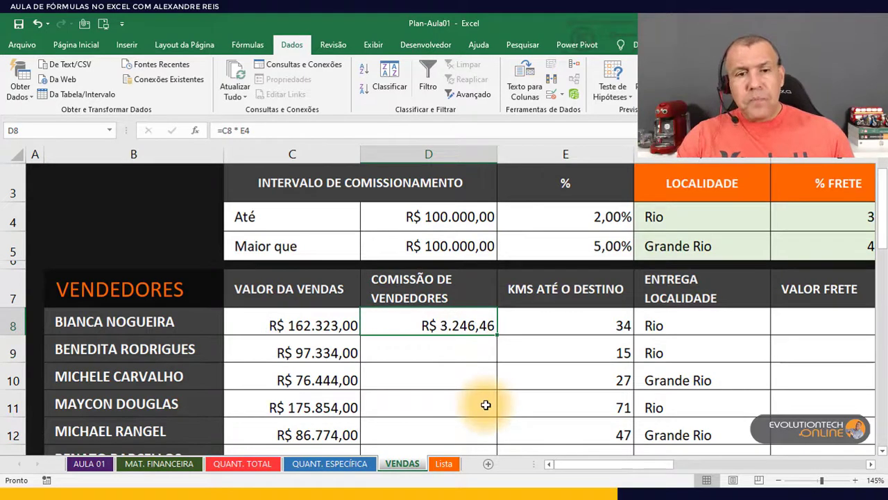
{"action": "double_click", "coordinate": [460, 326]}
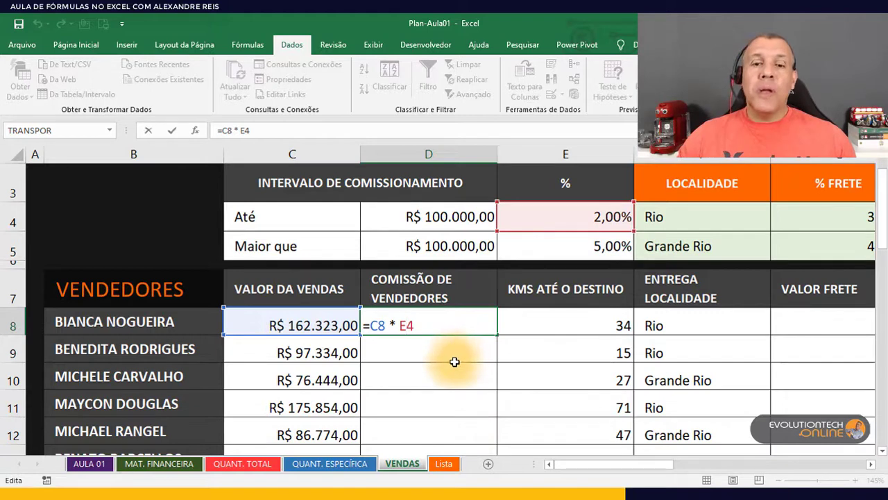
{"action": "key", "text": "F4"}
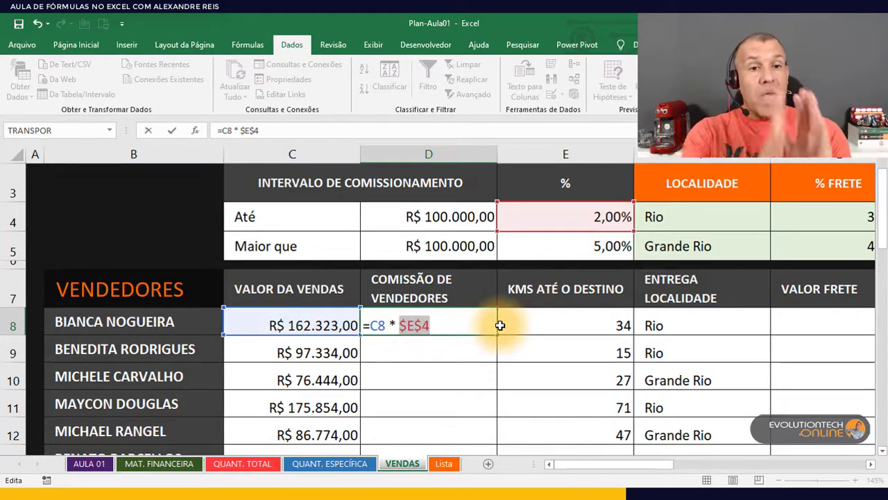
{"action": "key", "text": "Return"}
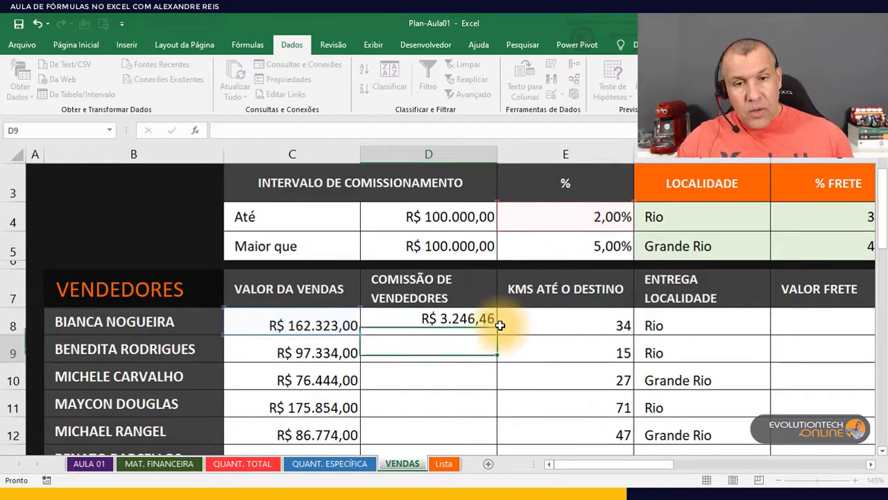
Copy the commission formula from D8 down the column to the last seller in row 13.
{"action": "left_click", "coordinate": [487, 324]}
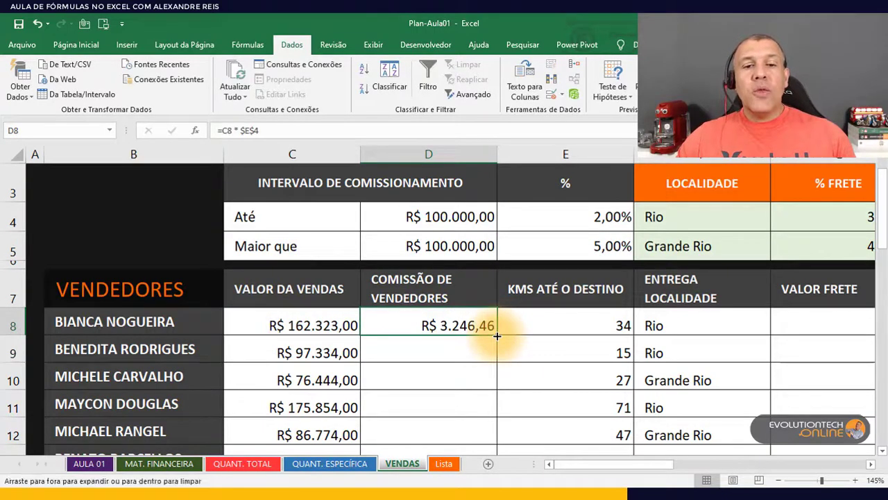
{"action": "double_click", "coordinate": [497, 335]}
{"action": "left_click", "coordinate": [460, 328]}
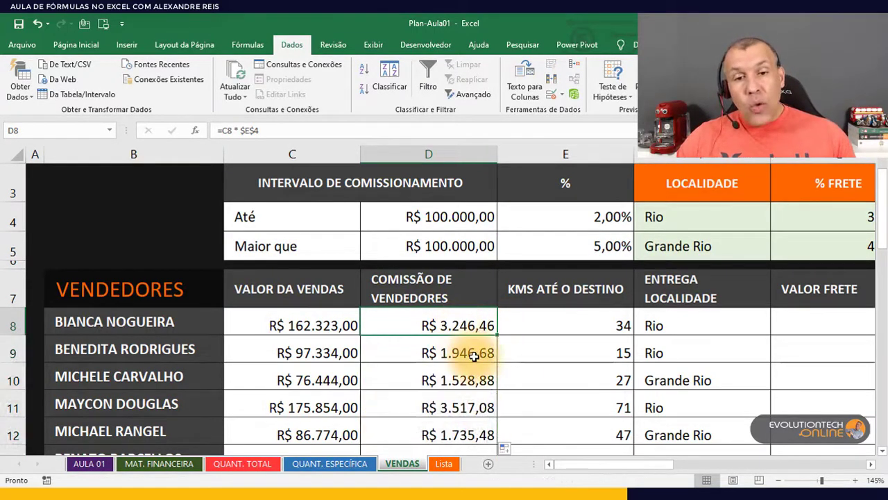
Check the cell references of the copied commission formulas in D9 and D10.
{"action": "scroll", "coordinate": [472, 357], "scroll_direction": "down", "scroll_amount": 1}
{"action": "double_click", "coordinate": [466, 255]}
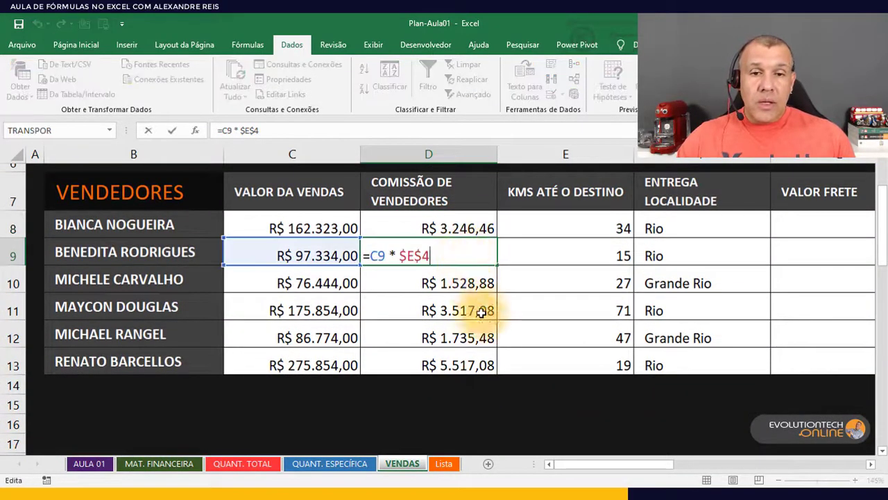
{"action": "scroll", "coordinate": [451, 272], "scroll_direction": "up", "scroll_amount": 1}
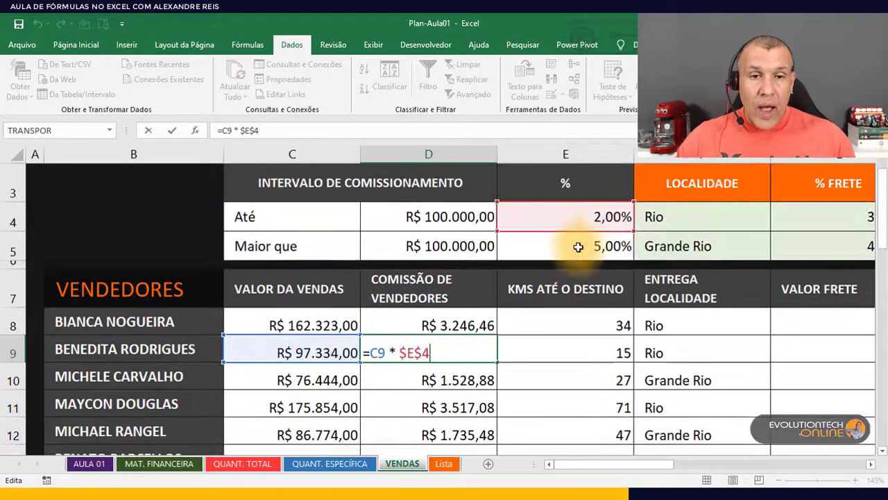
{"action": "key", "text": "Return"}
{"action": "double_click", "coordinate": [452, 381]}
{"action": "key", "text": "Escape"}
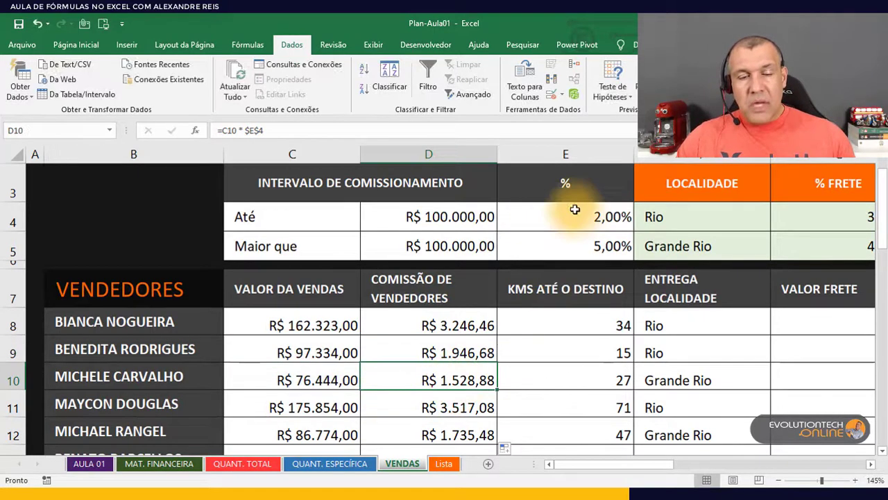
Compare the first seller's sales value and commission formula with the thresholds and percentages of both commission brackets.
{"action": "left_click", "coordinate": [463, 330]}
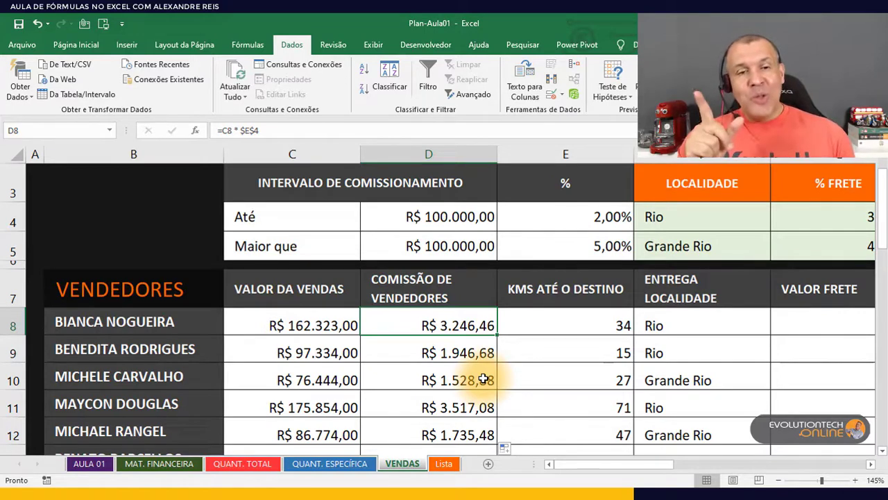
{"action": "left_click", "coordinate": [581, 219]}
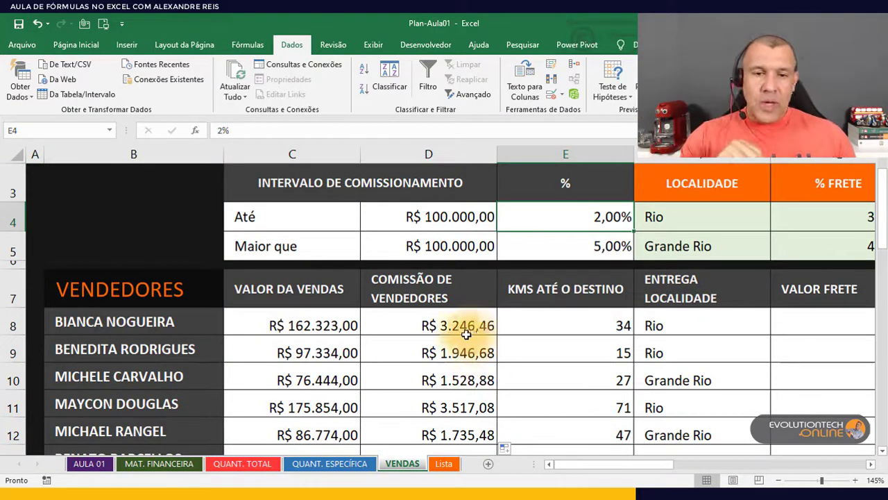
{"action": "left_click", "coordinate": [304, 325]}
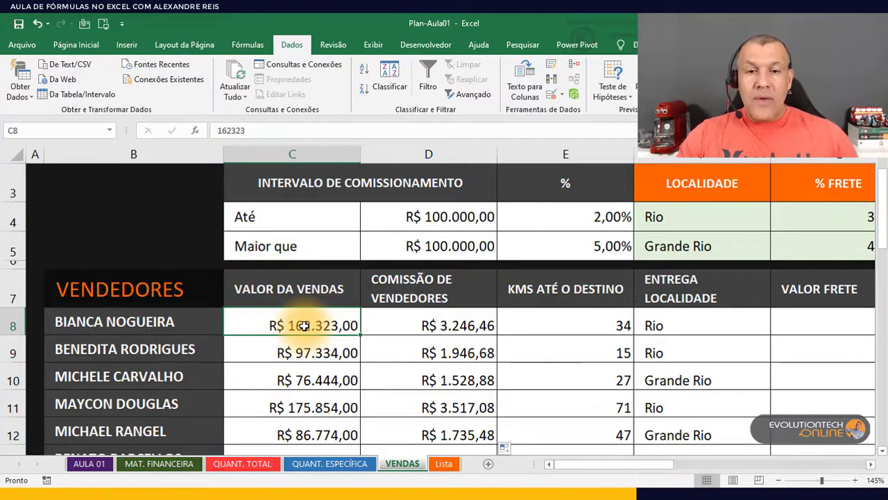
{"action": "left_click_drag", "start_coordinate": [336, 218], "coordinate": [562, 216]}
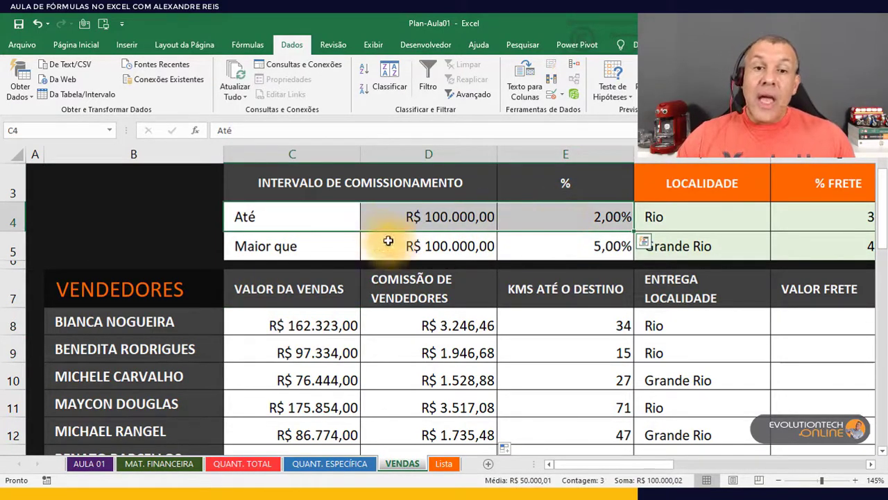
{"action": "left_click", "coordinate": [513, 247]}
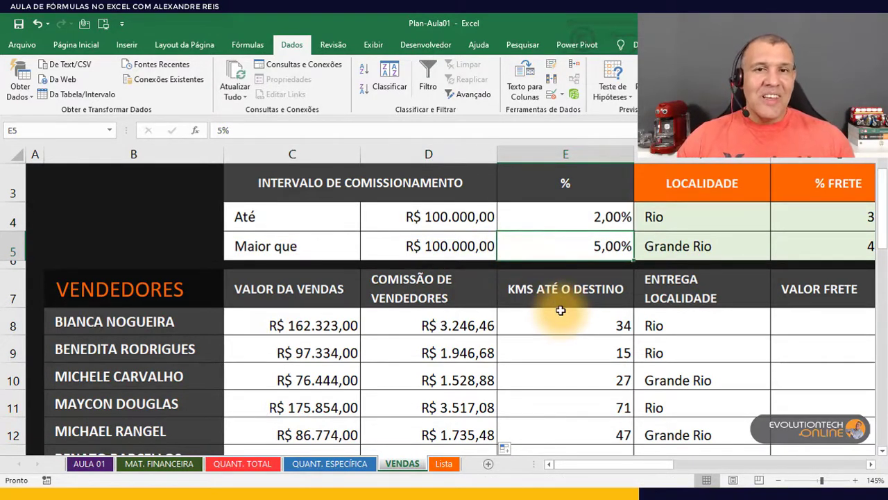
{"action": "double_click", "coordinate": [462, 320]}
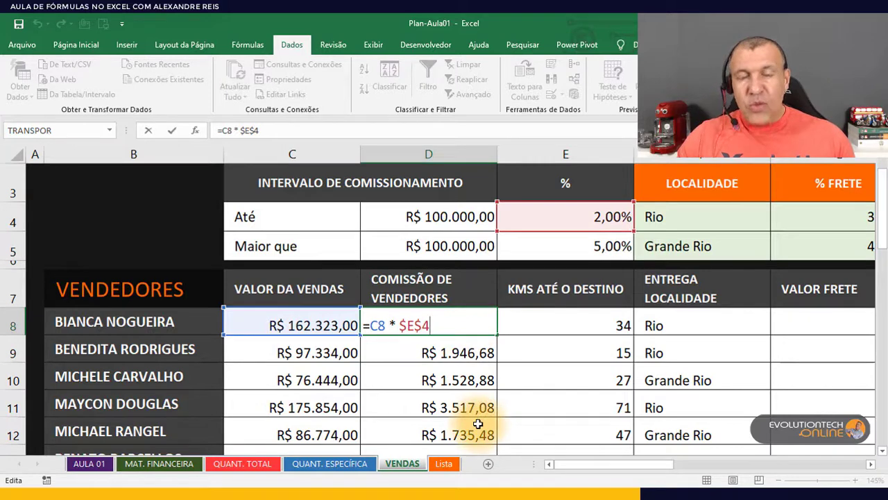
{"action": "key", "text": "ctrl+Return"}
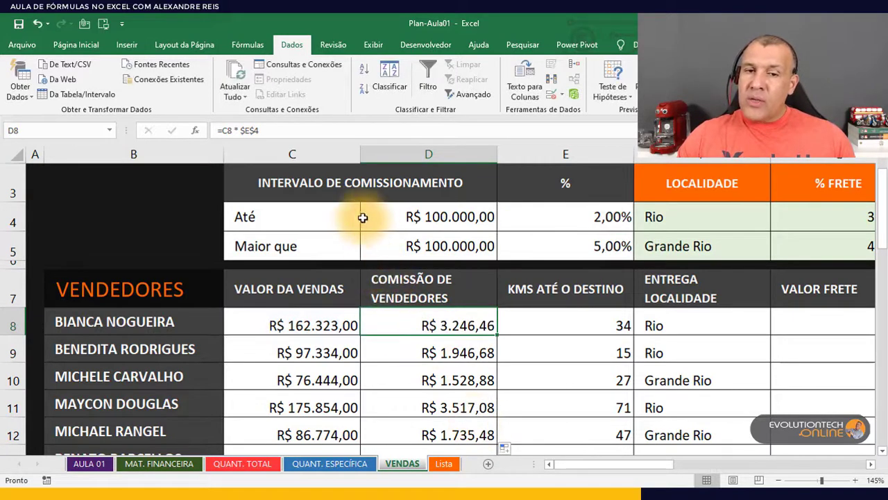
{"action": "left_click", "coordinate": [313, 323]}
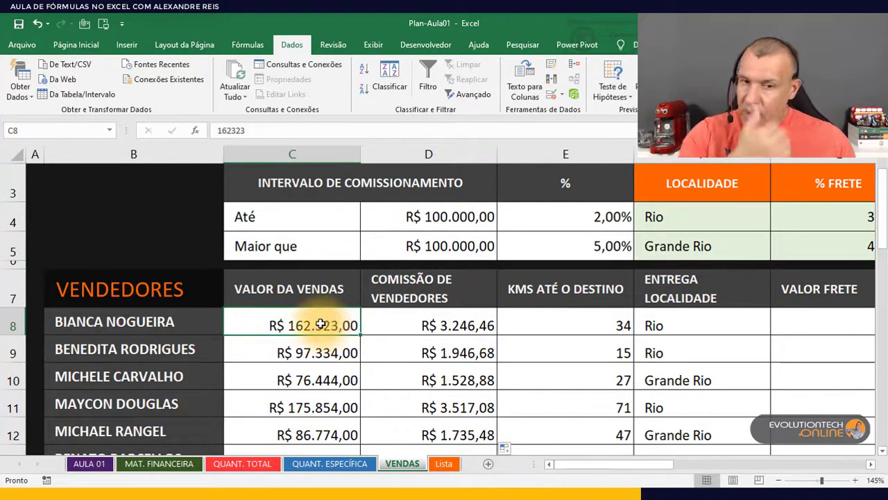
{"action": "left_click_drag", "start_coordinate": [327, 214], "coordinate": [396, 216]}
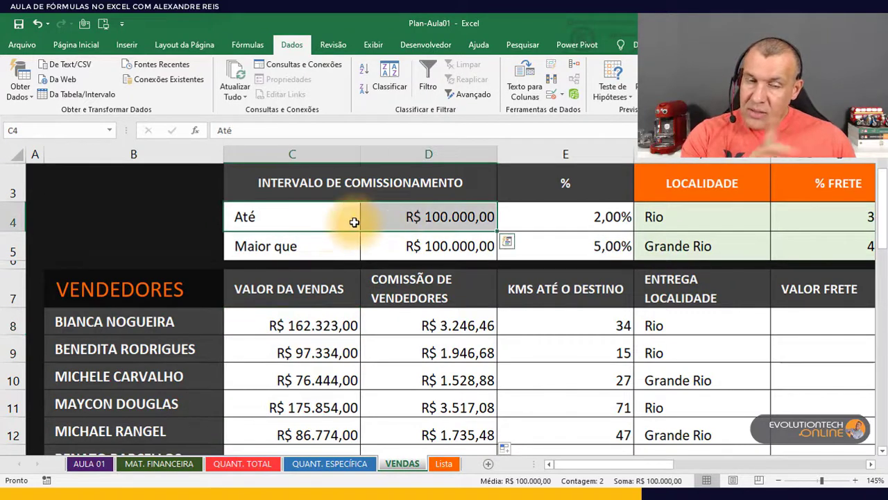
{"action": "left_click", "coordinate": [555, 211]}
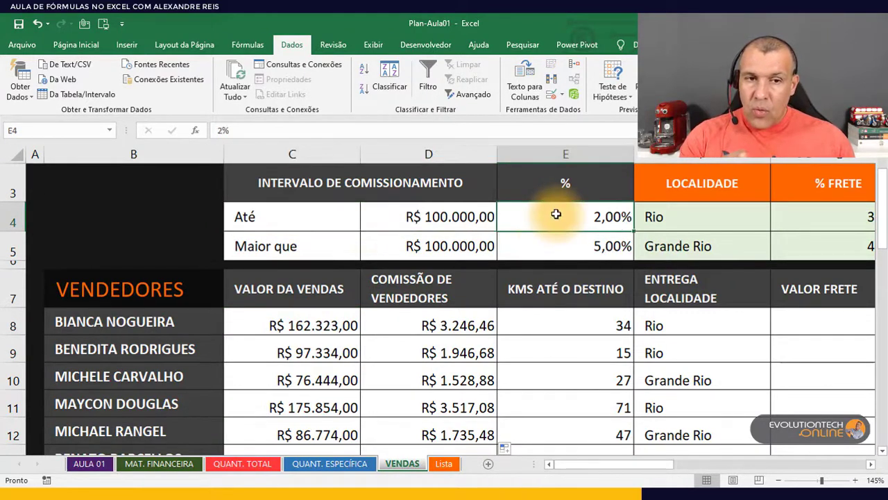
{"action": "left_click", "coordinate": [554, 250]}
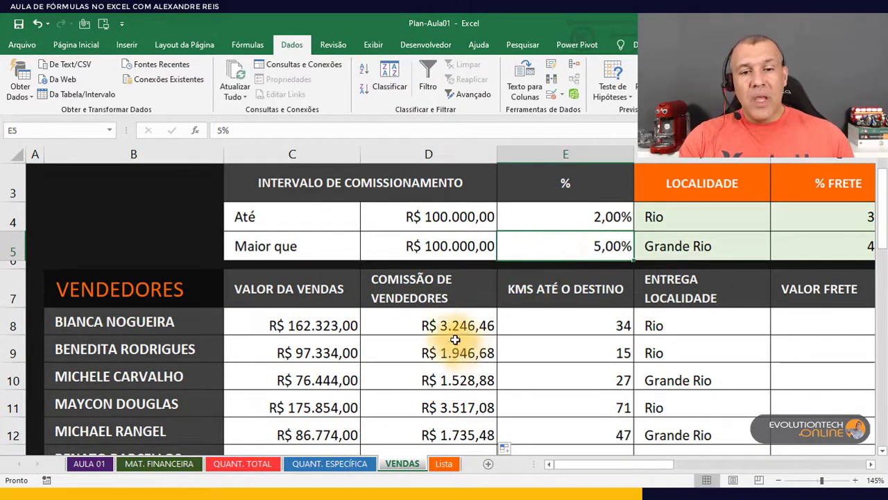
Start an SE function before the existing calculation in D8, with the logical test C8<=D4.
{"action": "double_click", "coordinate": [437, 326]}
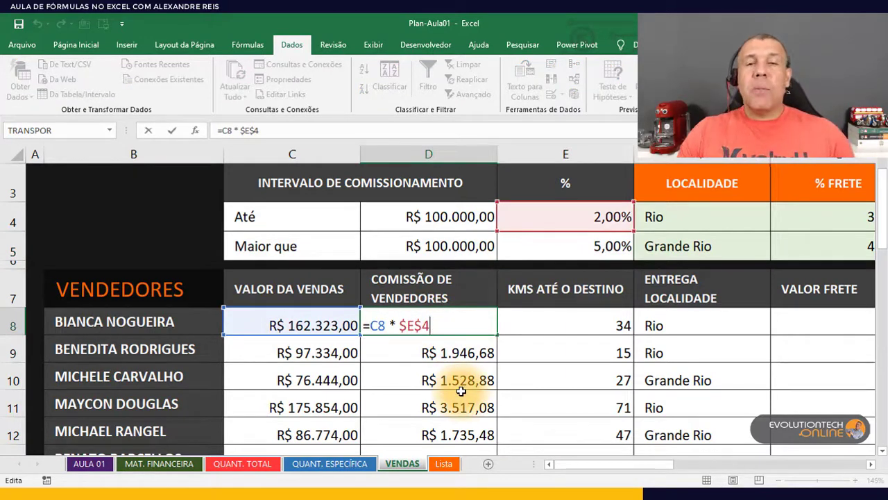
{"action": "left_click", "coordinate": [371, 325]}
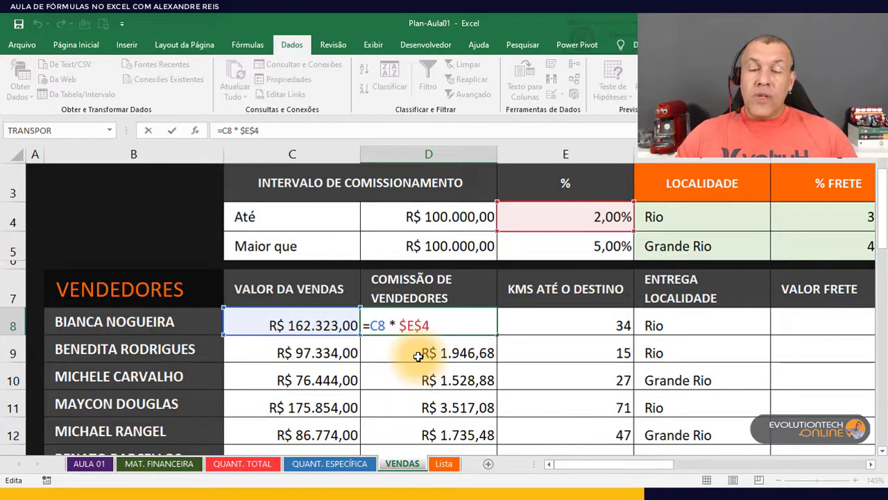
{"action": "type", "text": "SE"}
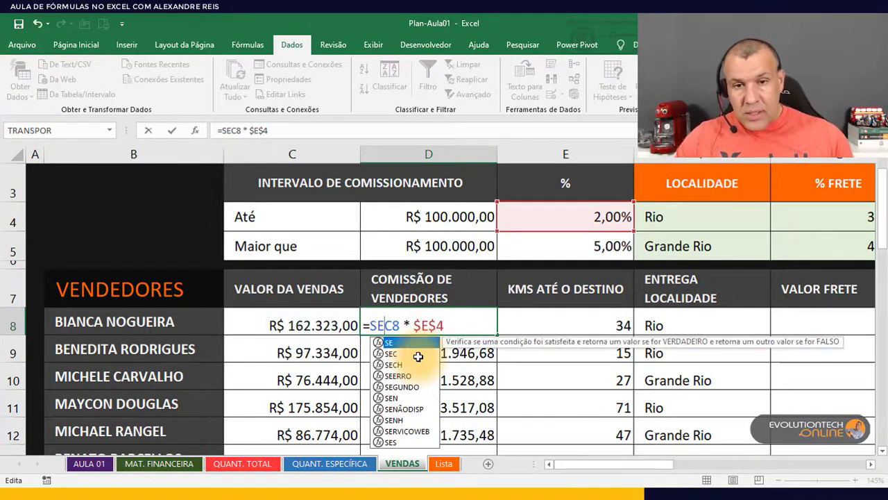
{"action": "double_click", "coordinate": [393, 343]}
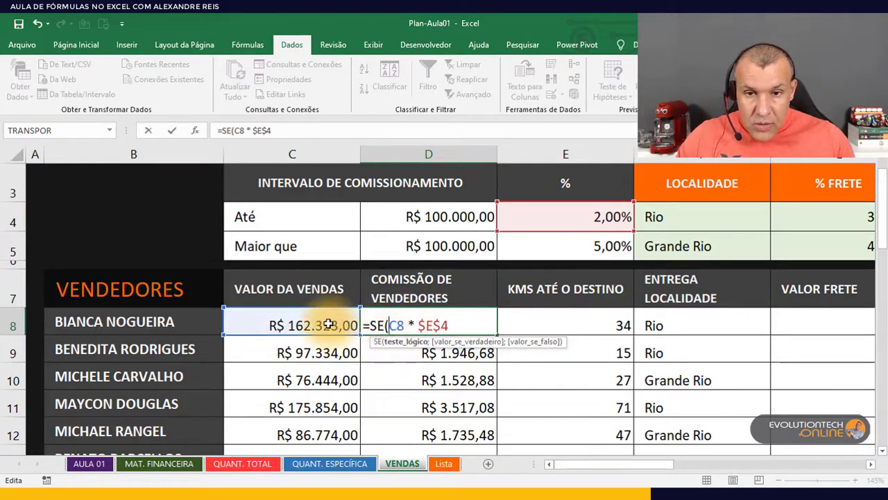
{"action": "left_click", "coordinate": [328, 324]}
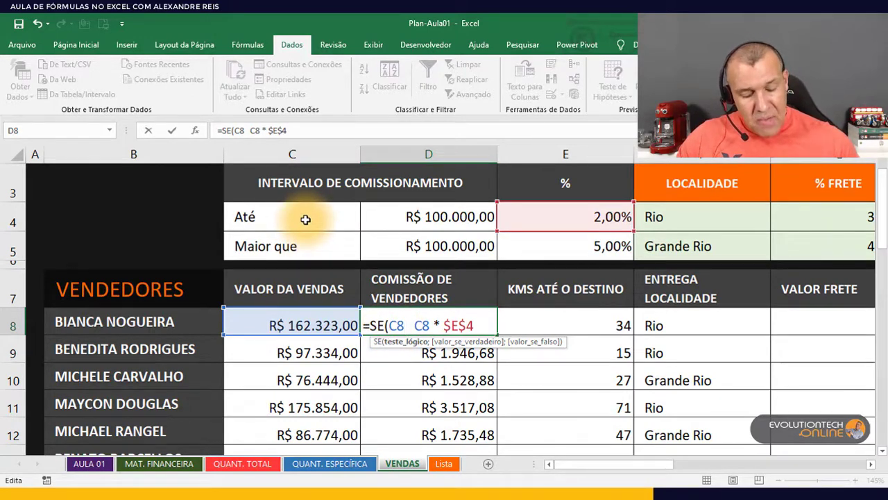
{"action": "type", "text": "<="}
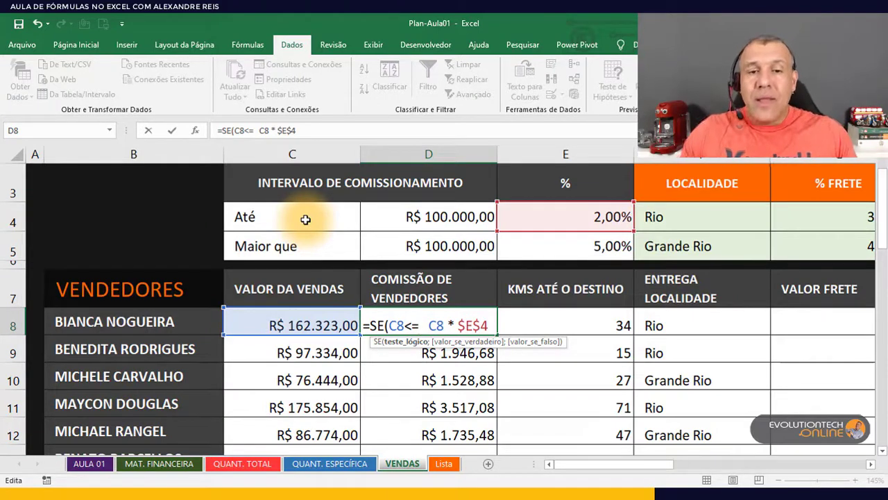
{"action": "left_click", "coordinate": [386, 222]}
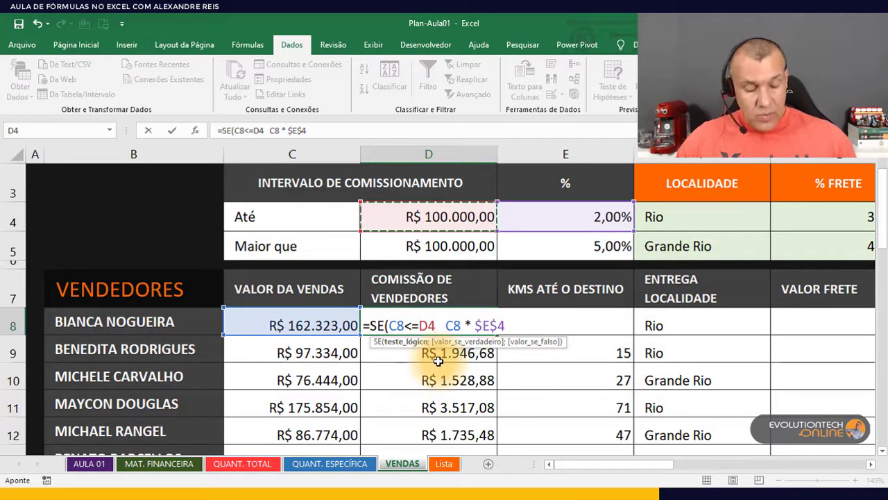
{"action": "type", "text": ";"}
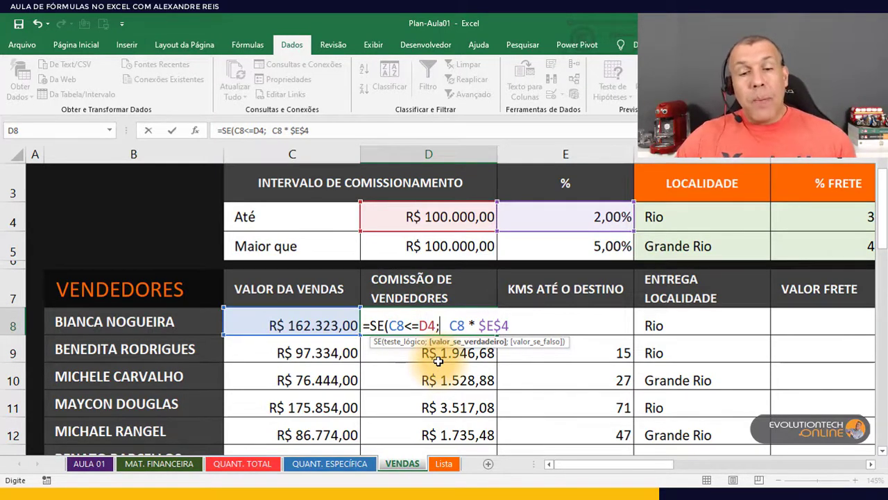
Keep C8 * $E$4 as the SE function's value if true, removing the extra space before it and ending the argument with a semicolon.
{"action": "left_click", "coordinate": [418, 325]}
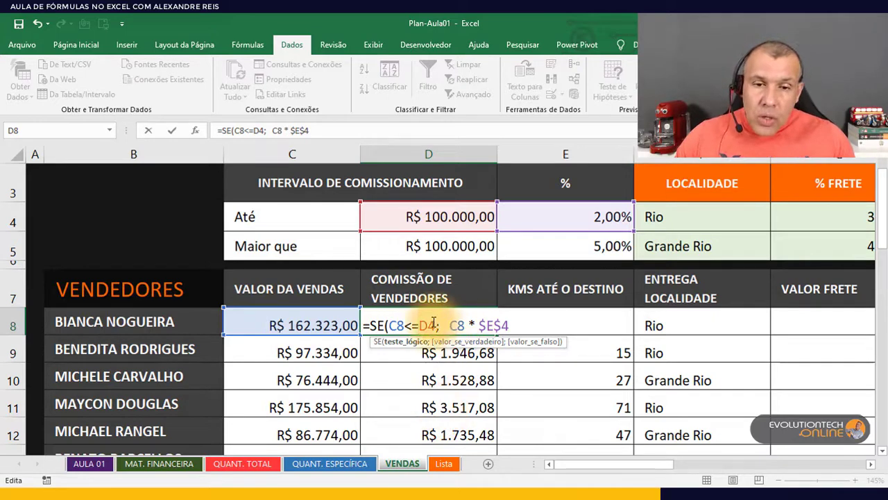
{"action": "left_click", "coordinate": [441, 326]}
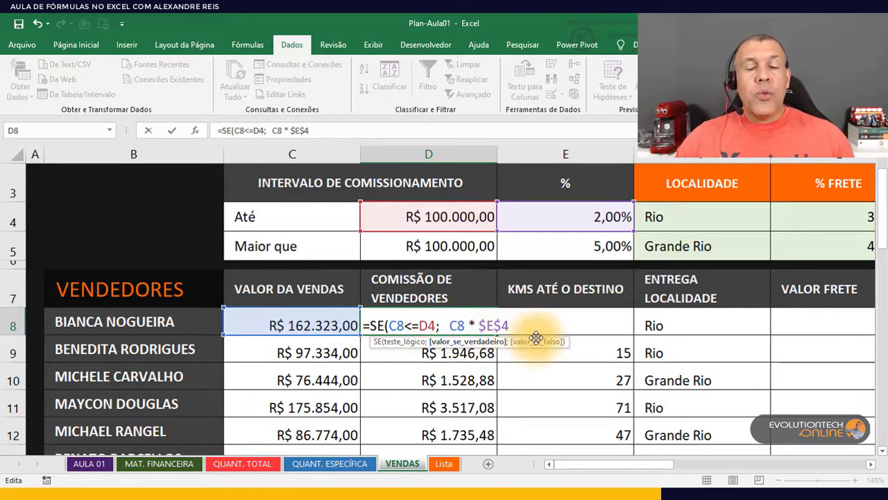
{"action": "key", "text": "Delete"}
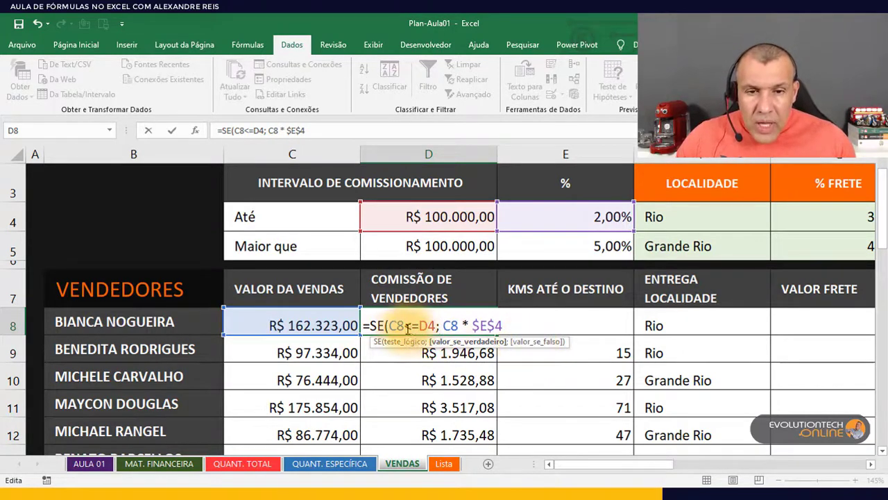
{"action": "left_click_drag", "start_coordinate": [389, 326], "coordinate": [490, 325]}
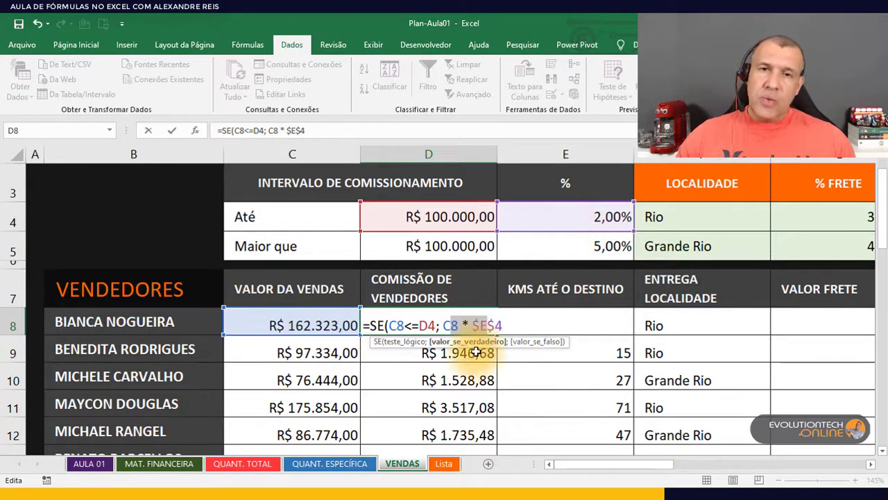
{"action": "left_click", "coordinate": [522, 326]}
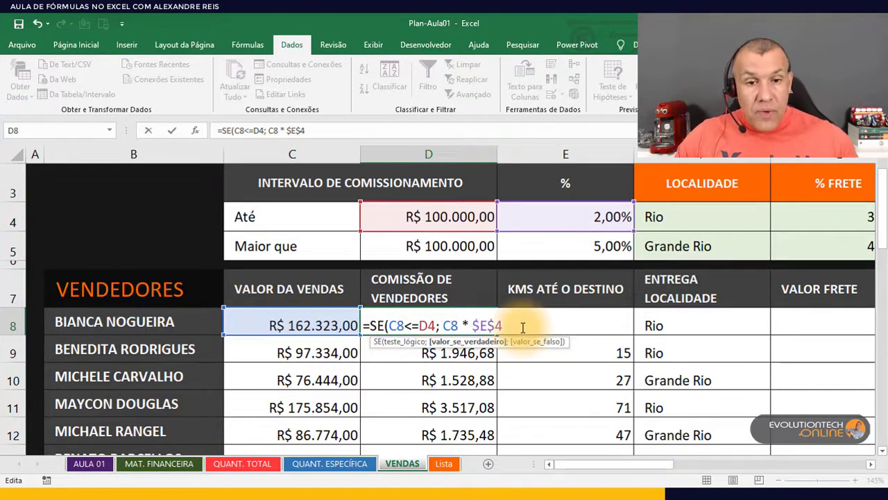
{"action": "type", "text": ";"}
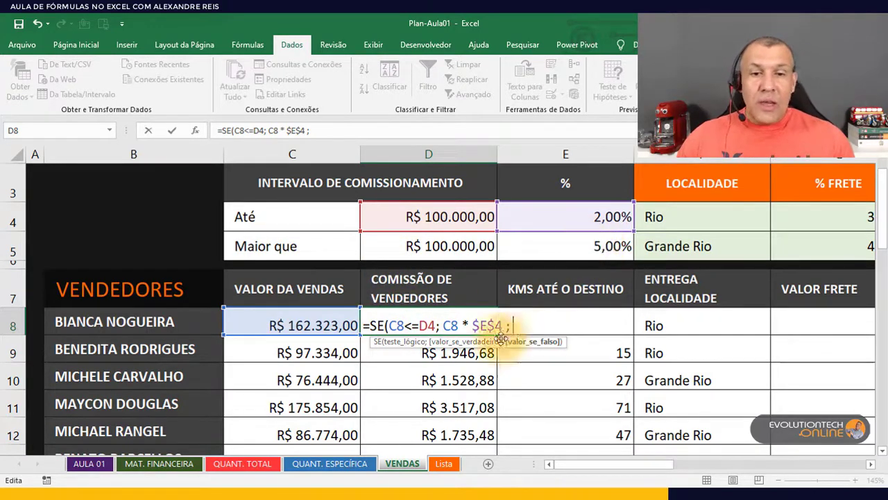
Add C8 * E5 as the value if false and complete the SE formula in D8.
{"action": "left_click", "coordinate": [303, 322]}
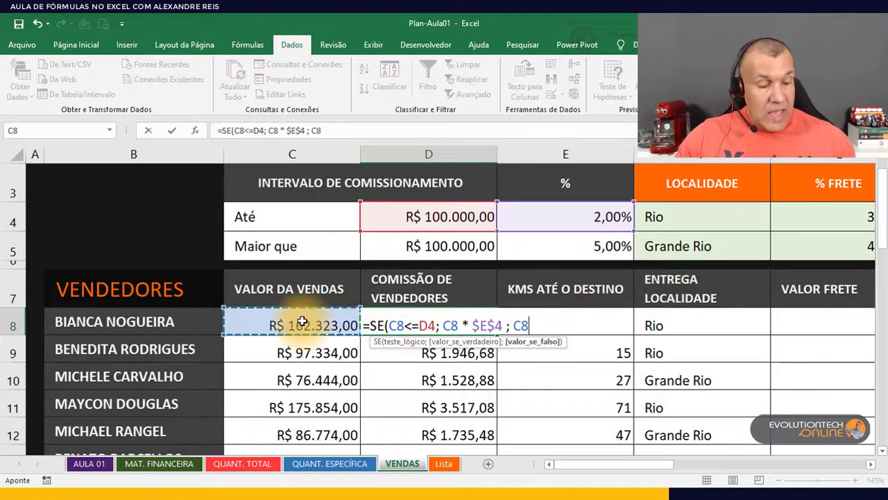
{"action": "type", "text": "*"}
{"action": "left_click", "coordinate": [552, 256]}
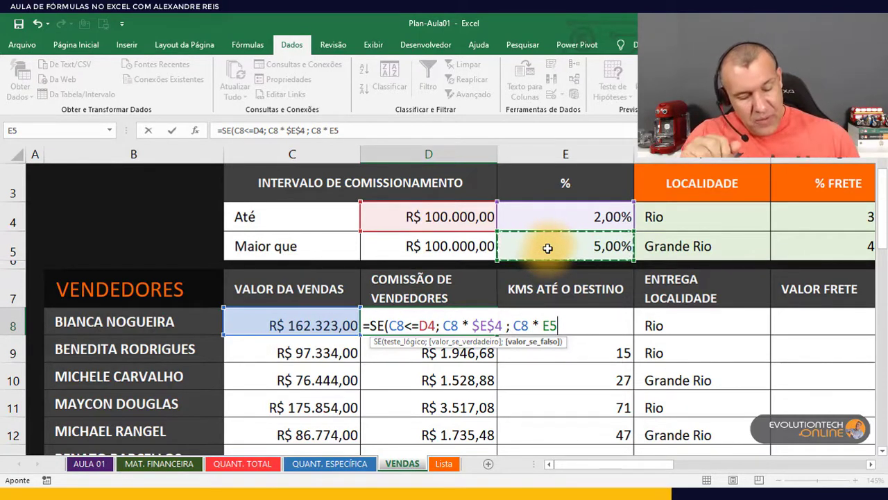
{"action": "type", "text": ")"}
{"action": "key", "text": "Return"}
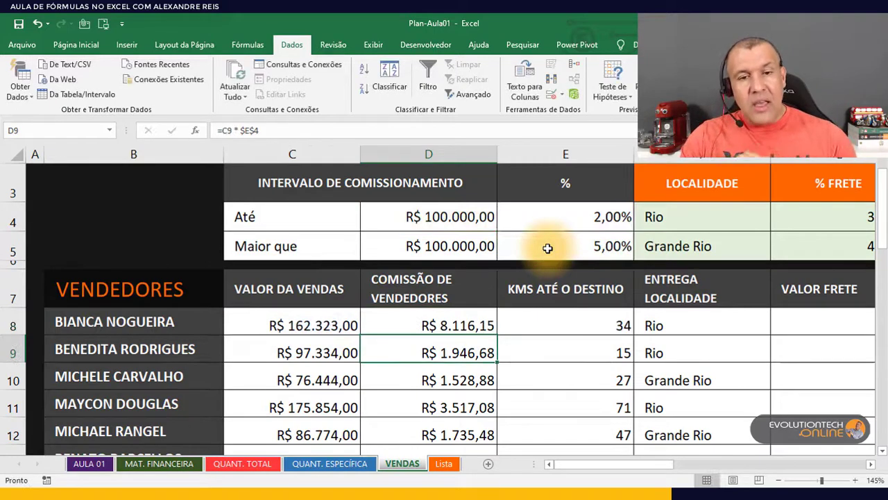
Compare D8's commission without and with the SE formula, and review the formula's logical test, true value and false value.
{"action": "key", "text": "ctrl+z"}
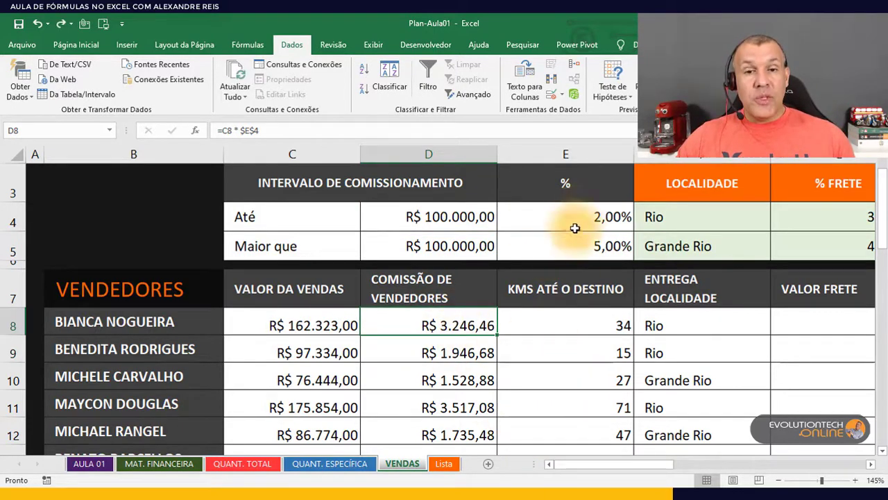
{"action": "left_click", "coordinate": [61, 24]}
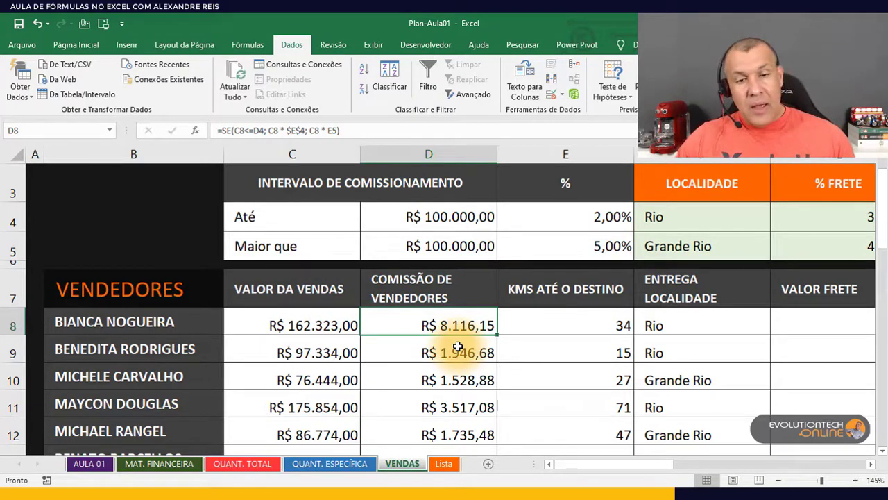
{"action": "double_click", "coordinate": [430, 326]}
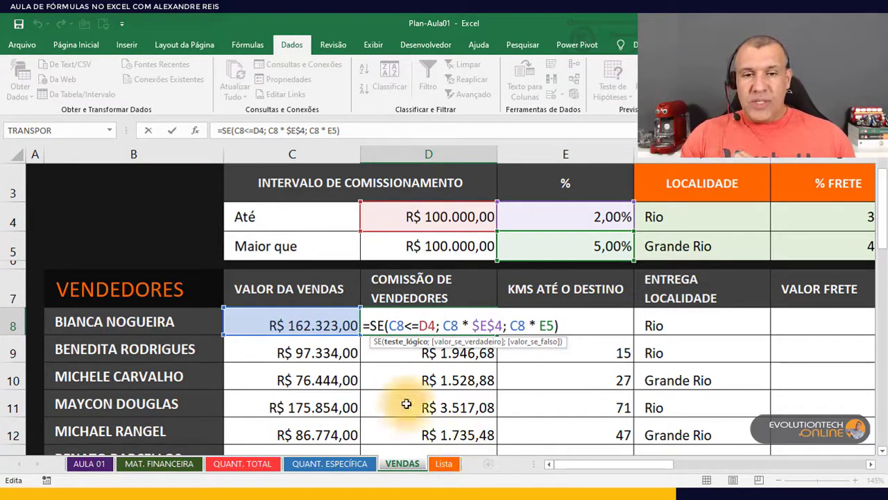
{"action": "left_click", "coordinate": [429, 327]}
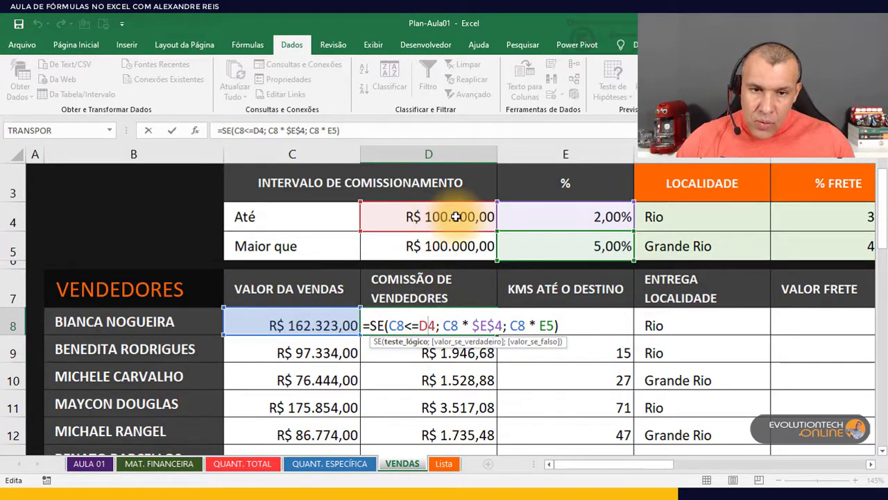
{"action": "left_click_drag", "start_coordinate": [444, 324], "coordinate": [480, 325]}
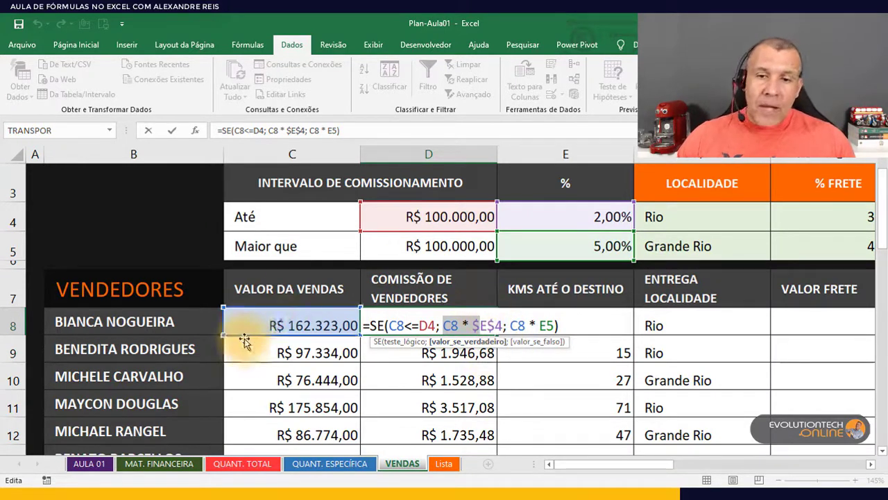
{"action": "left_click", "coordinate": [533, 325]}
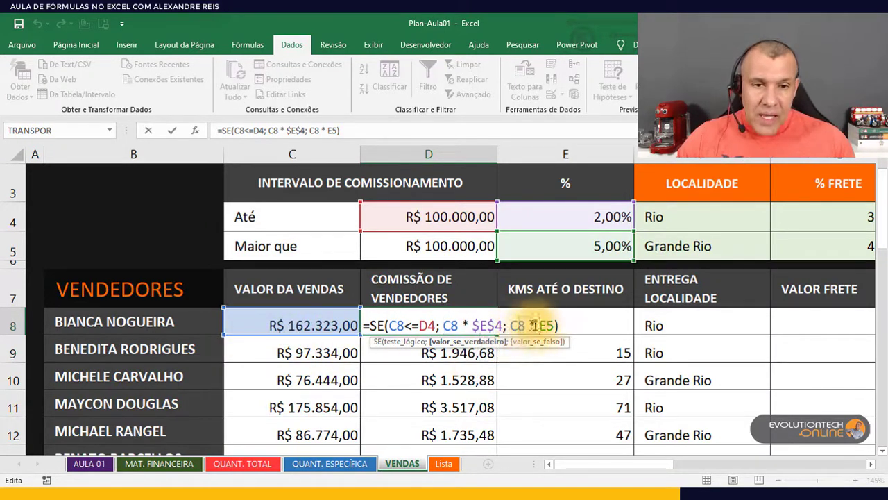
{"action": "left_click_drag", "start_coordinate": [533, 325], "coordinate": [546, 324]}
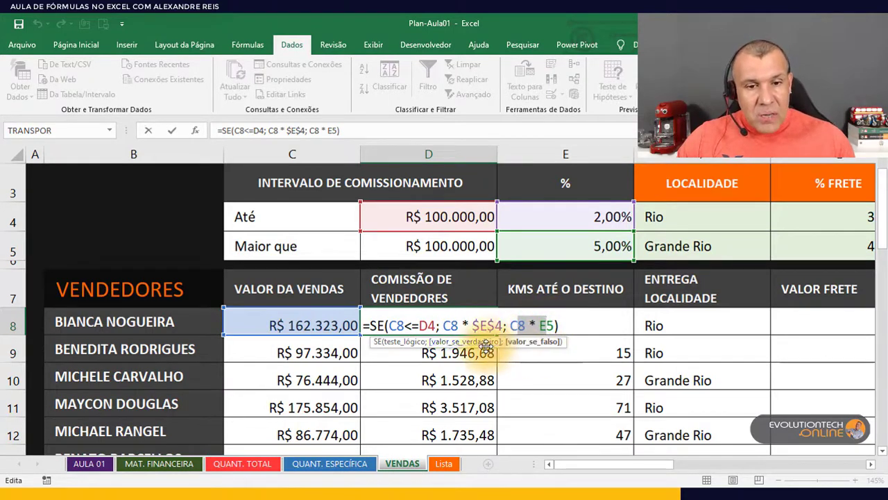
Make the D4 and E5 references in D8 absolute, giving =SE(C8<=$D$4; C8 * $E$4; C8 * $E$5).
{"action": "left_click", "coordinate": [428, 325]}
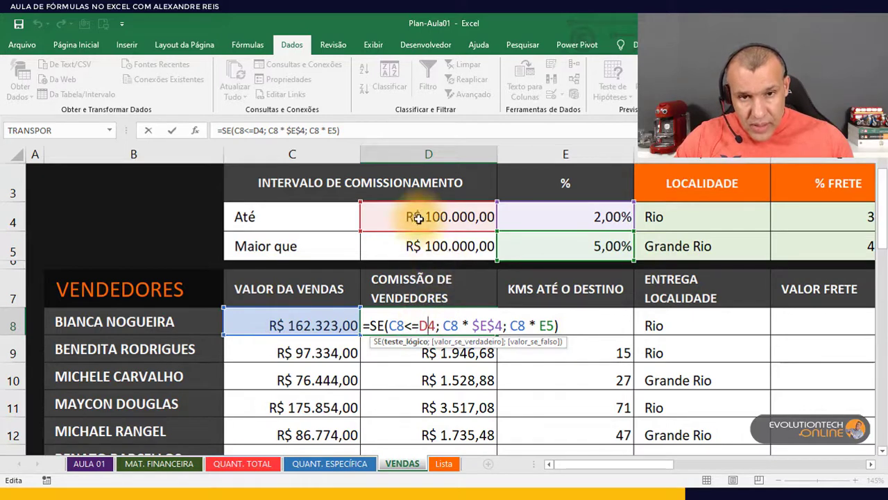
{"action": "double_click", "coordinate": [428, 325]}
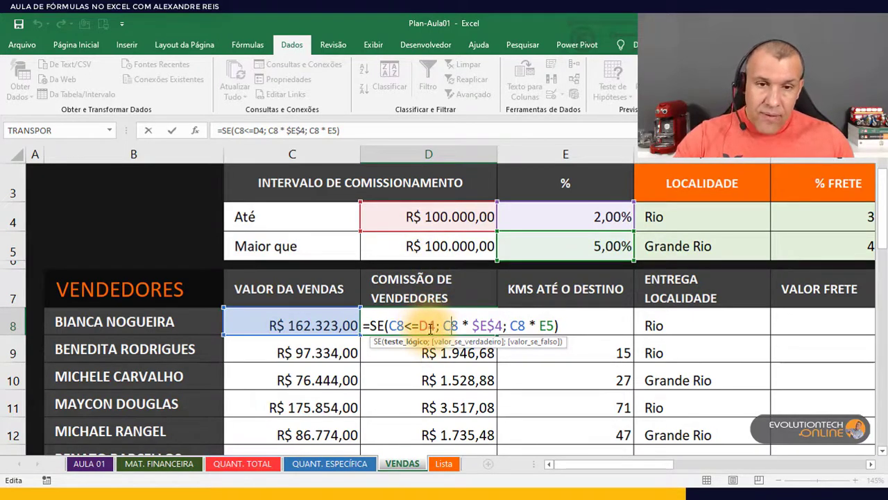
{"action": "key", "text": "F4"}
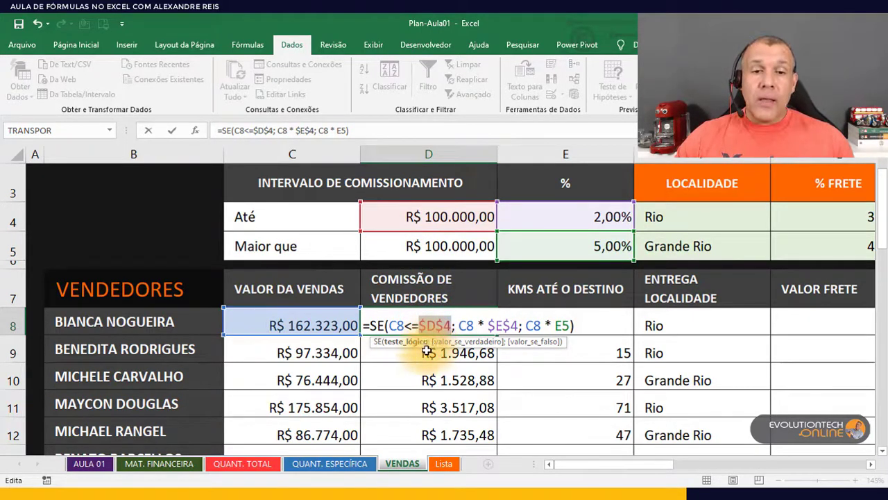
{"action": "left_click", "coordinate": [562, 325]}
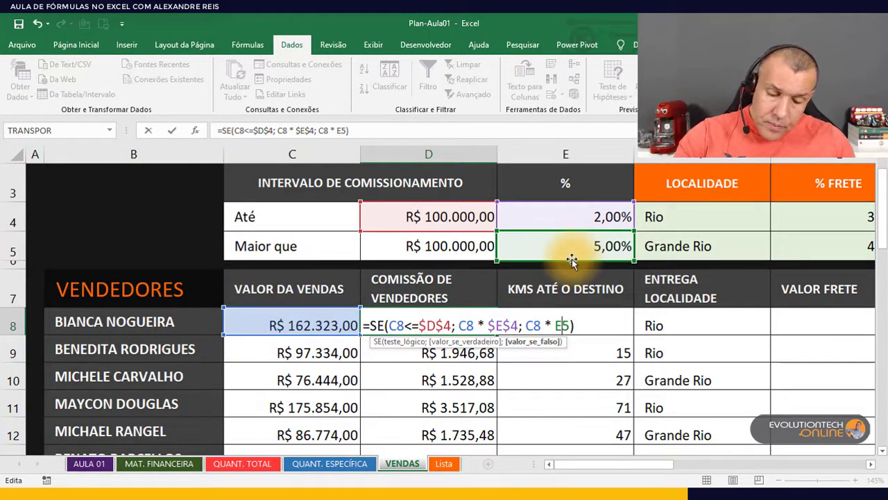
{"action": "key", "text": "F4"}
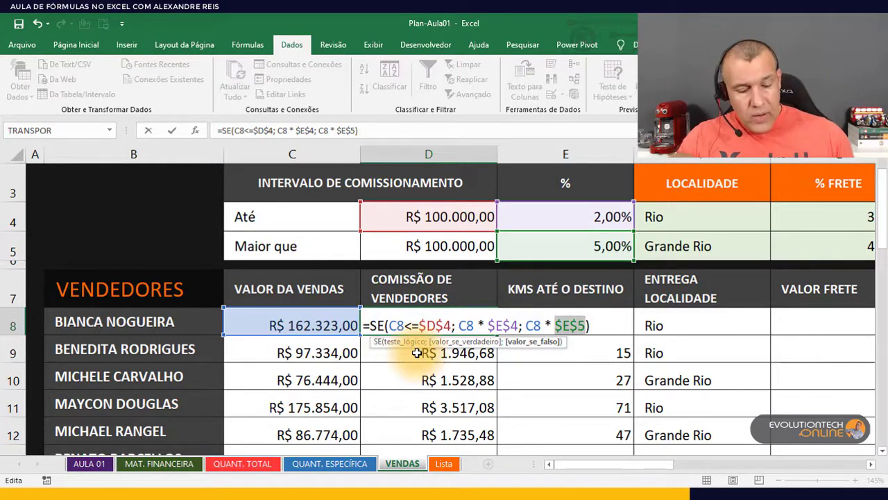
{"action": "key", "text": "Return"}
Copy the SE commission formula from D8 down the column to the last seller in row 13.
{"action": "left_click", "coordinate": [434, 325]}
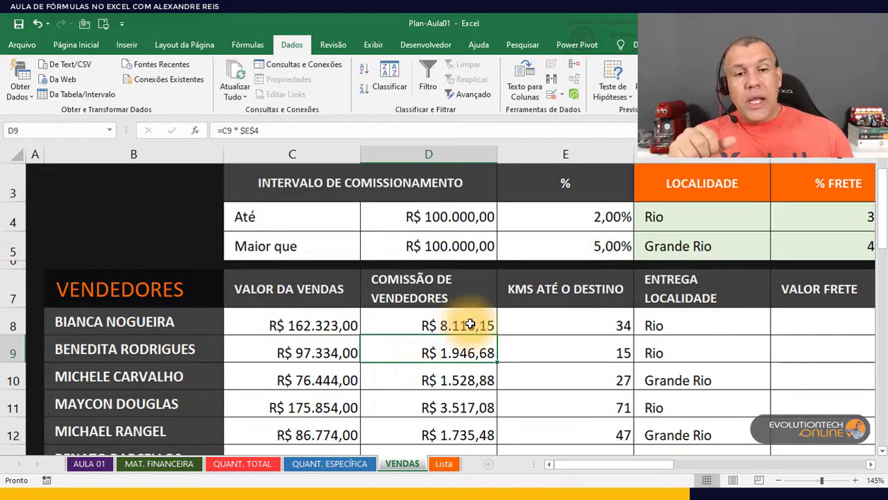
{"action": "double_click", "coordinate": [498, 336]}
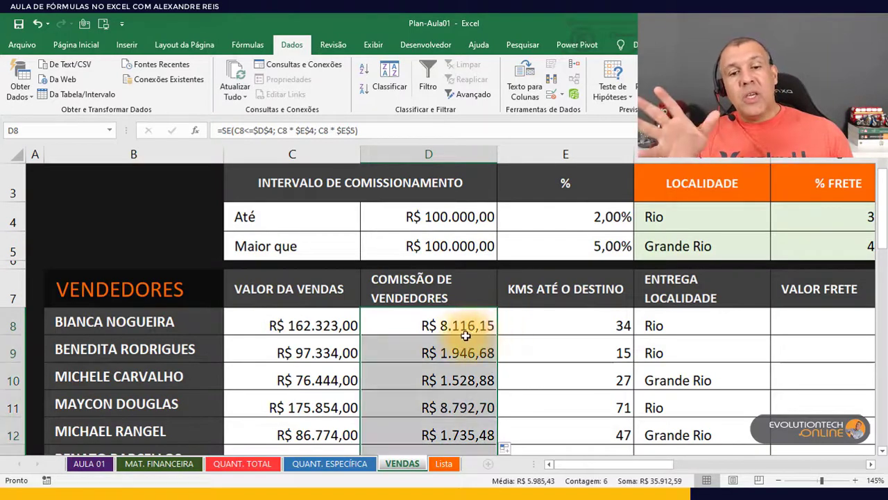
Check the copied SE formulas and commissions in D8, D10, D11 and D13 against the sellers' sales values.
{"action": "left_click", "coordinate": [447, 388]}
{"action": "scroll", "coordinate": [448, 385], "scroll_direction": "down", "scroll_amount": 1}
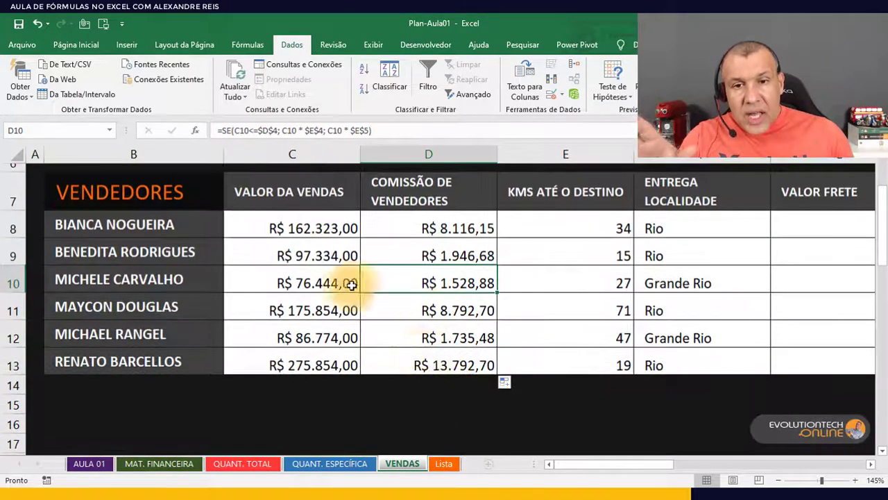
{"action": "left_click", "coordinate": [316, 228]}
{"action": "left_click", "coordinate": [463, 235]}
{"action": "left_click", "coordinate": [451, 309]}
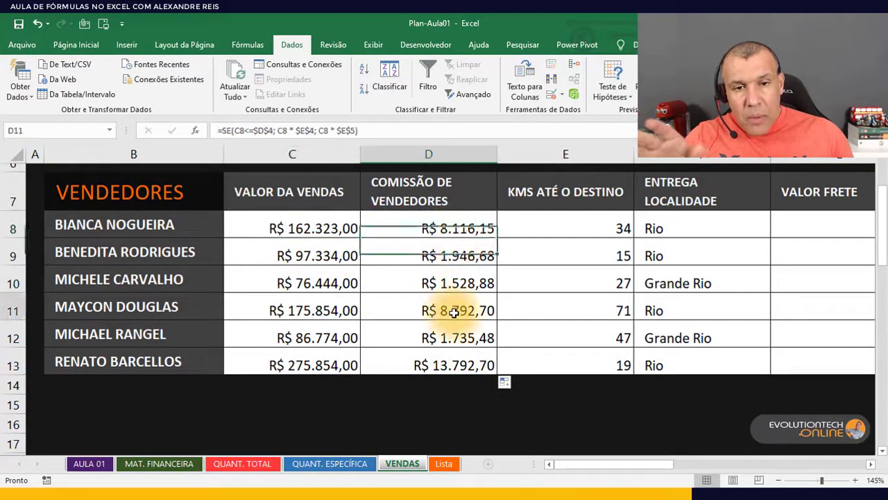
{"action": "left_click", "coordinate": [431, 365]}
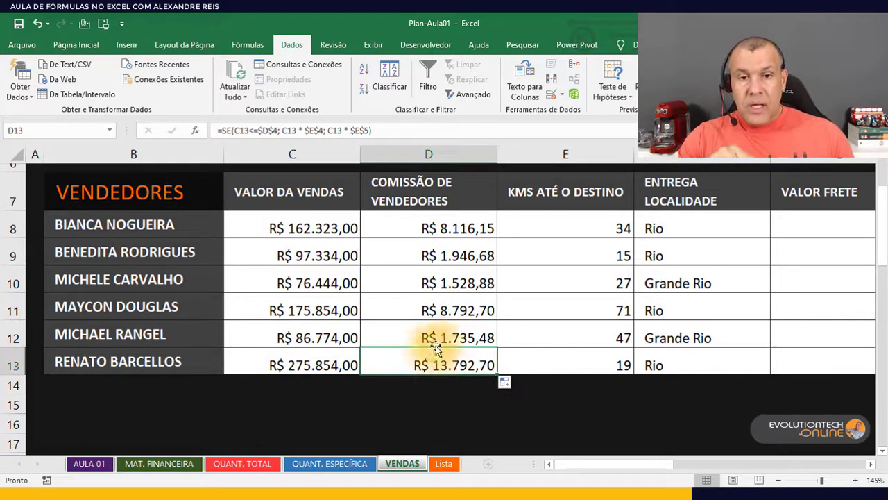
{"action": "scroll", "coordinate": [457, 343], "scroll_direction": "up", "scroll_amount": 1}
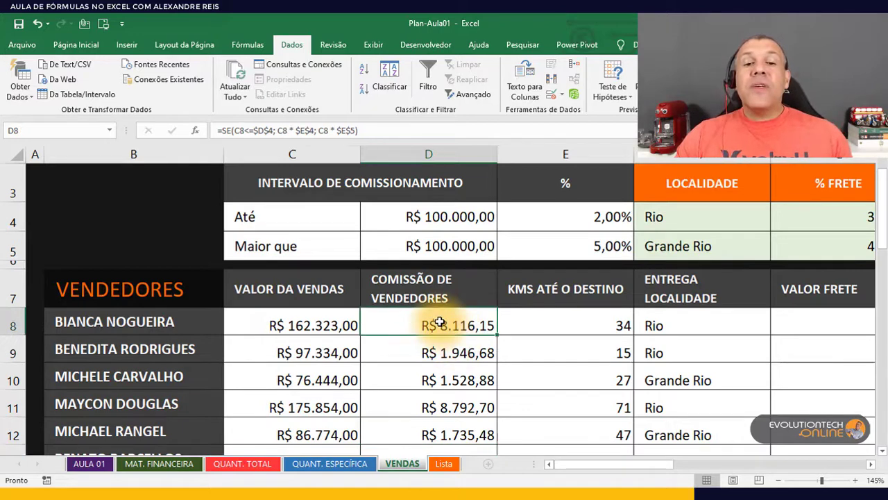
Review the true-value and false-value arguments of the SE formula in D8, leaving the formula as it is.
{"action": "double_click", "coordinate": [438, 323]}
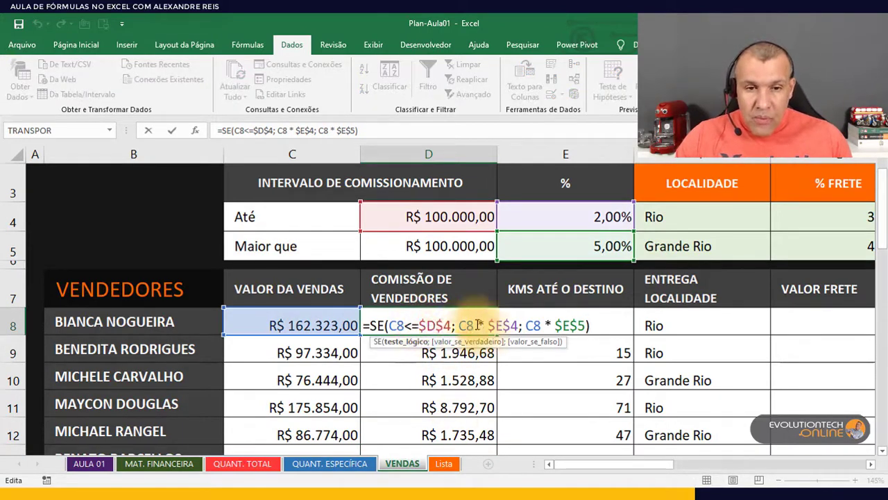
{"action": "left_click_drag", "start_coordinate": [458, 325], "coordinate": [518, 326]}
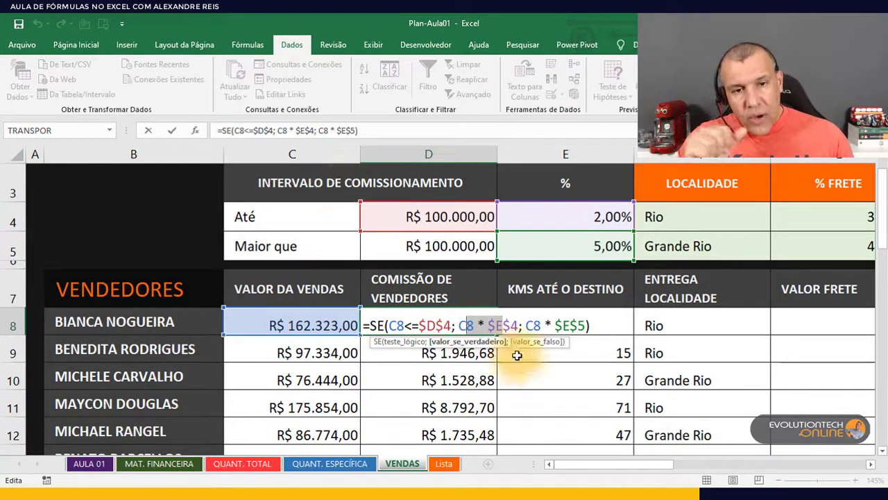
{"action": "left_click_drag", "start_coordinate": [526, 325], "coordinate": [577, 325]}
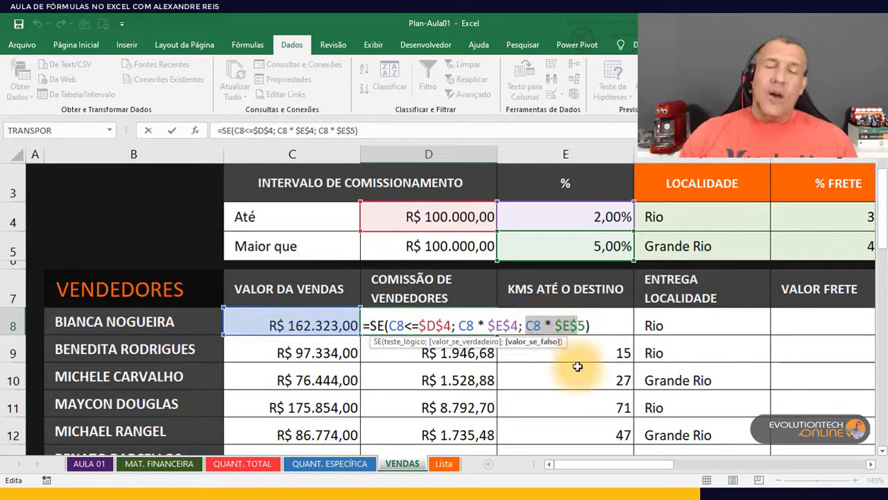
{"action": "key", "text": "ctrl+Return"}
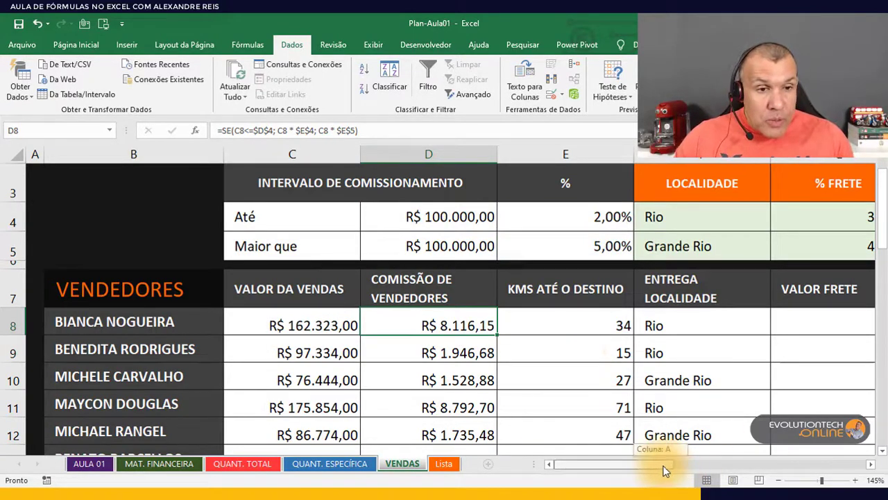
Examine how the delivery localities in column F and kilometres in E8 relate to the % FRETE and VALOR KM RODADO rates for Rio and Grande Rio.
{"action": "left_click_drag", "start_coordinate": [664, 470], "coordinate": [682, 479]}
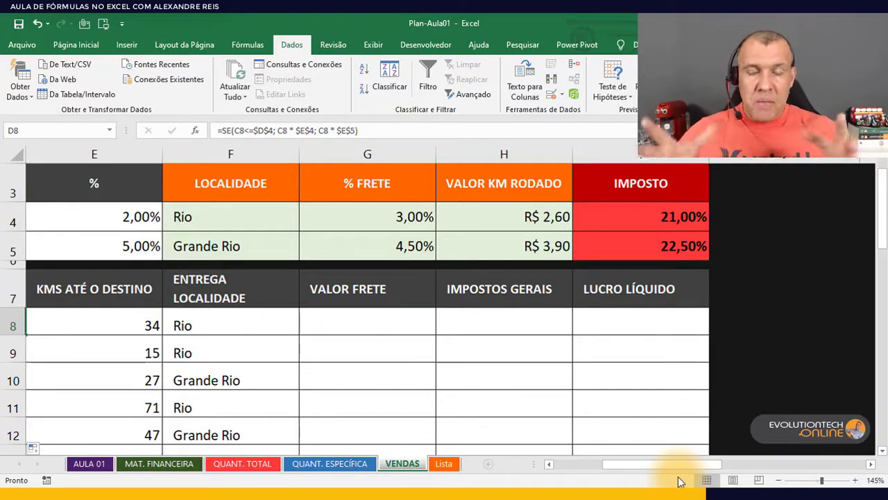
{"action": "left_click", "coordinate": [233, 319]}
{"action": "left_click_drag", "start_coordinate": [234, 319], "coordinate": [229, 410]}
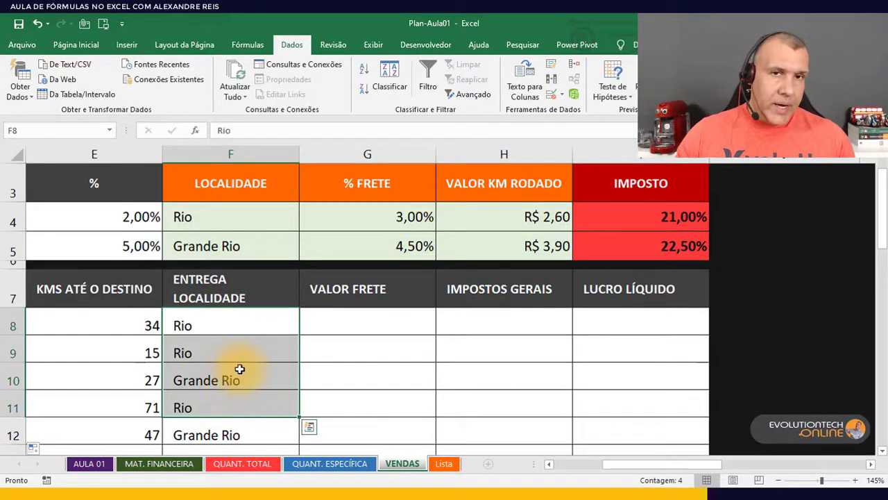
{"action": "left_click", "coordinate": [221, 323]}
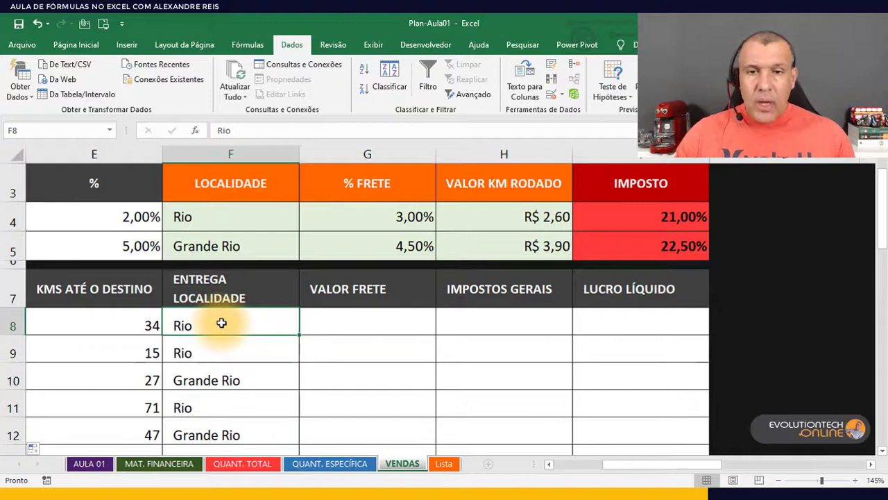
{"action": "left_click_drag", "start_coordinate": [284, 215], "coordinate": [363, 212]}
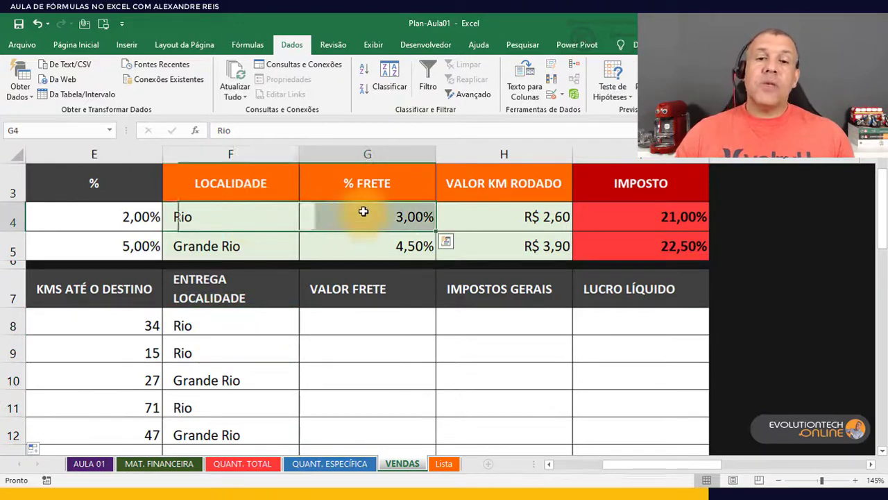
{"action": "left_click", "coordinate": [363, 214]}
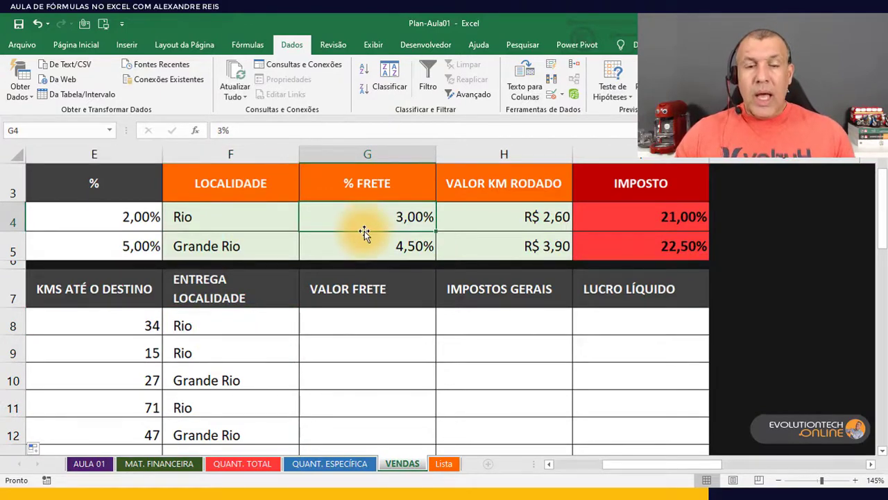
{"action": "left_click", "coordinate": [517, 207]}
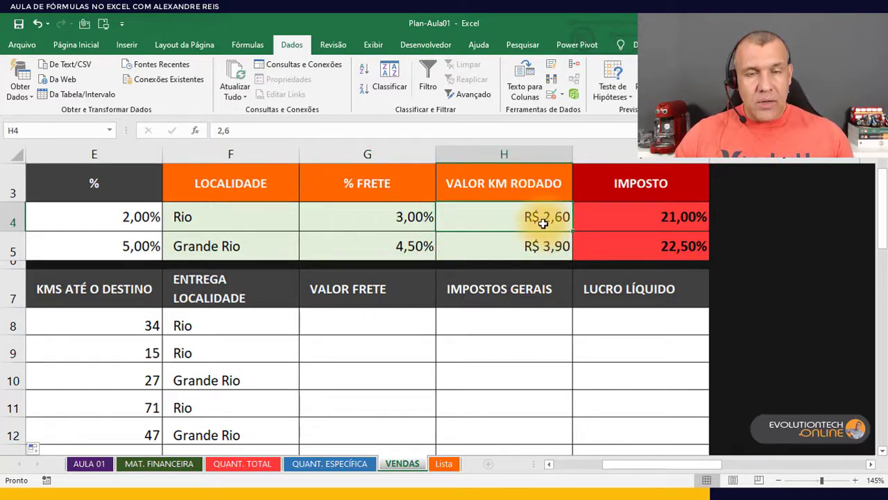
{"action": "left_click", "coordinate": [130, 317]}
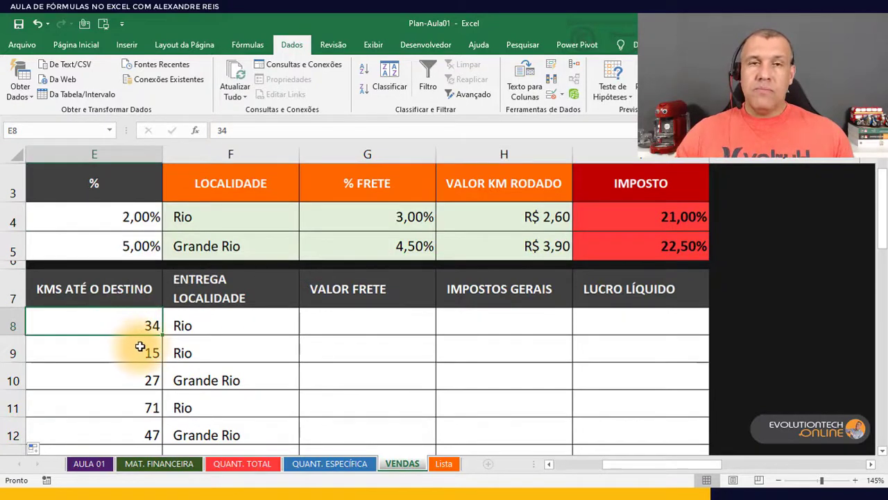
{"action": "left_click", "coordinate": [222, 324]}
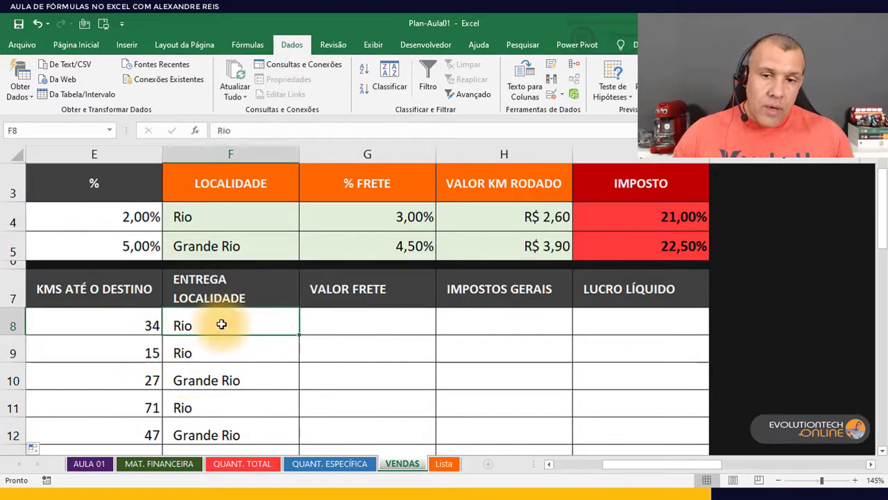
{"action": "left_click", "coordinate": [243, 375]}
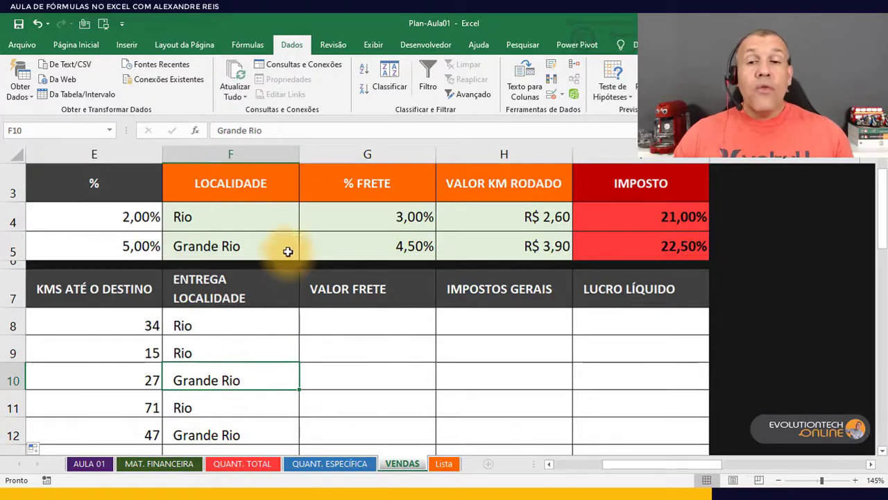
{"action": "left_click", "coordinate": [340, 248]}
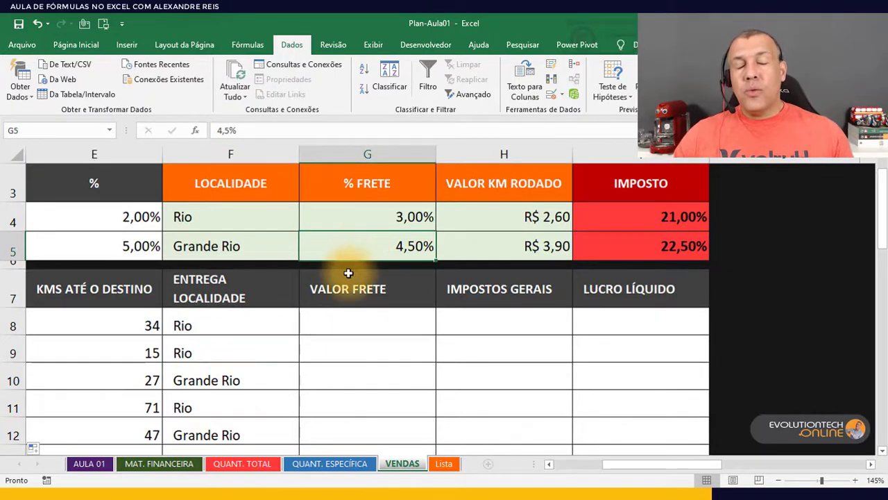
{"action": "left_click", "coordinate": [524, 244]}
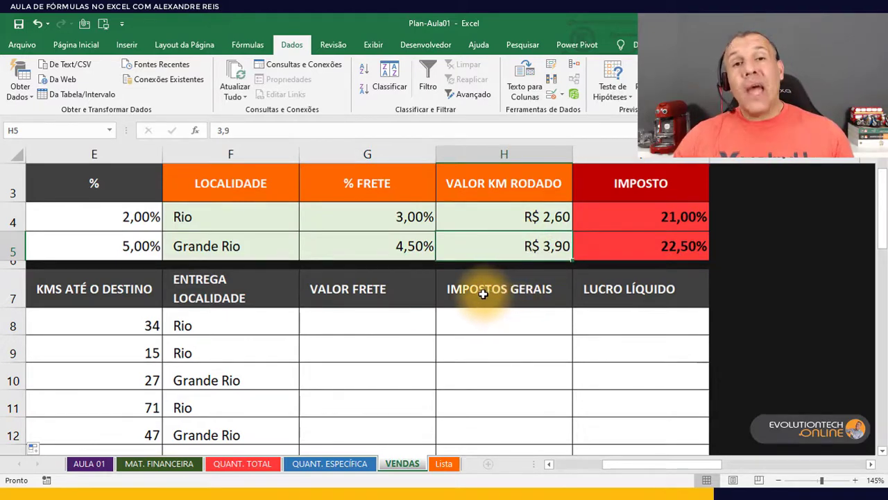
Enter =C8 * G4 in G8 under VALOR FRETE to multiply the first seller's sales by Rio's freight percentage.
{"action": "left_click_drag", "start_coordinate": [397, 317], "coordinate": [383, 377]}
{"action": "left_click", "coordinate": [382, 327]}
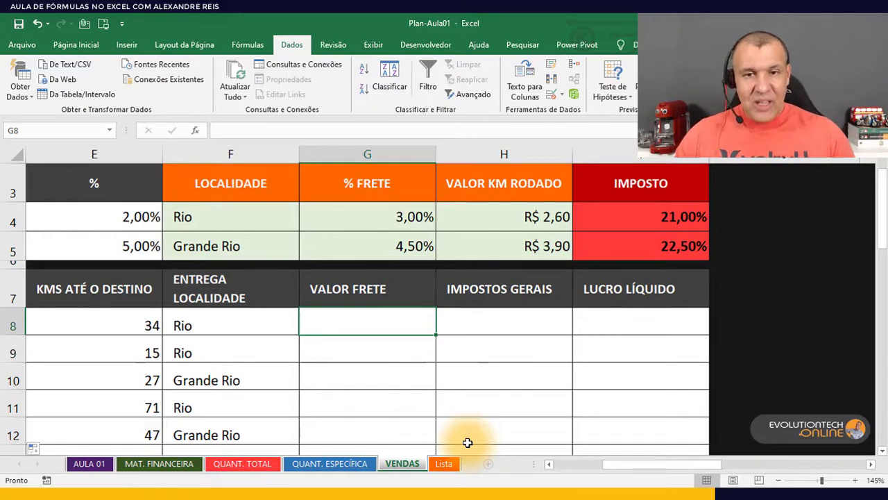
{"action": "type", "text": "="}
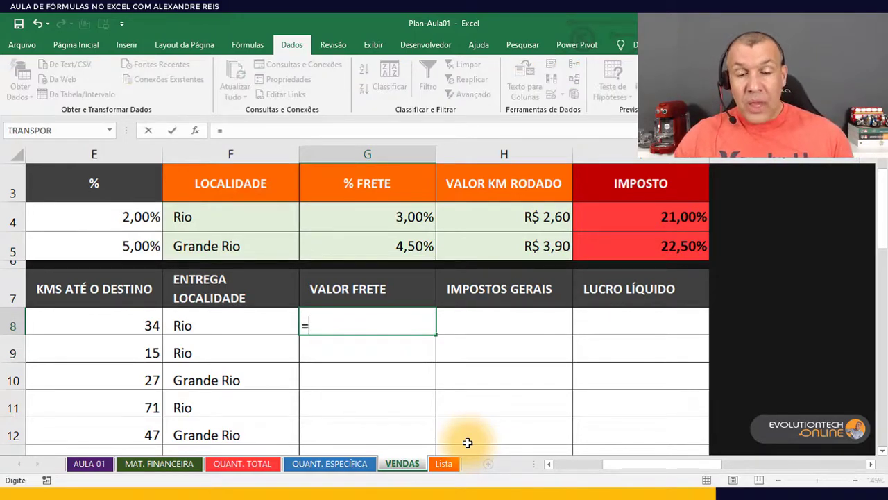
{"action": "mouse_move", "coordinate": [709, 467]}
{"action": "left_mouse_down"}
{"action": "mouse_move", "coordinate": [675, 466]}
{"action": "mouse_move", "coordinate": [714, 466]}
{"action": "left_mouse_up"}
{"action": "left_click", "coordinate": [331, 327]}
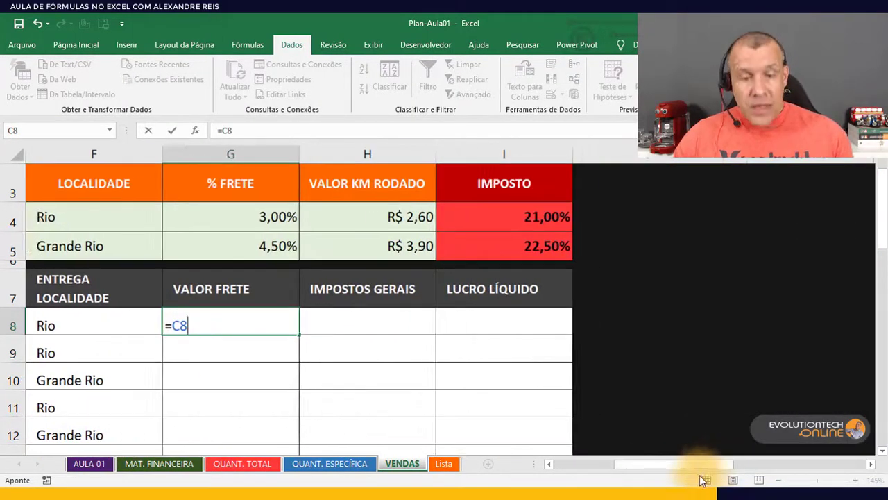
{"action": "type", "text": "*"}
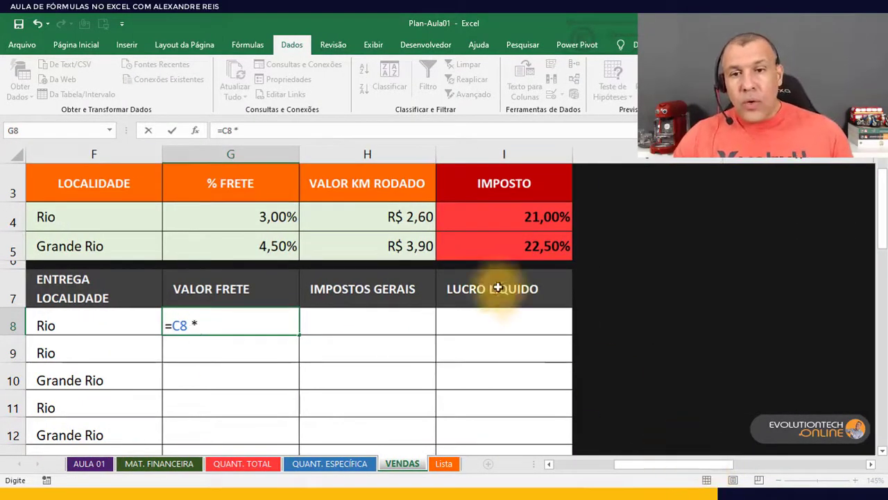
{"action": "left_click", "coordinate": [232, 215]}
{"action": "key", "text": "Return"}
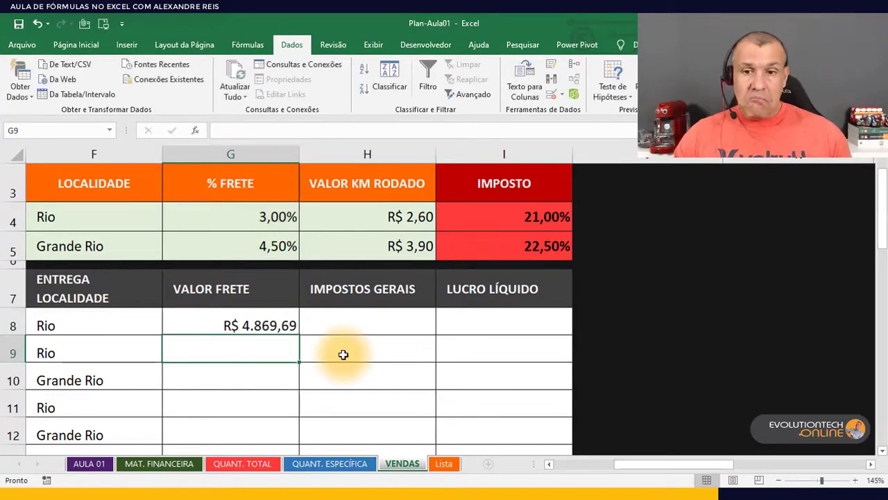
Extend the freight formula in G8 with the kilometre cost, giving =C8 * G4 + E8 * H4.
{"action": "left_click_drag", "start_coordinate": [678, 464], "coordinate": [666, 463]}
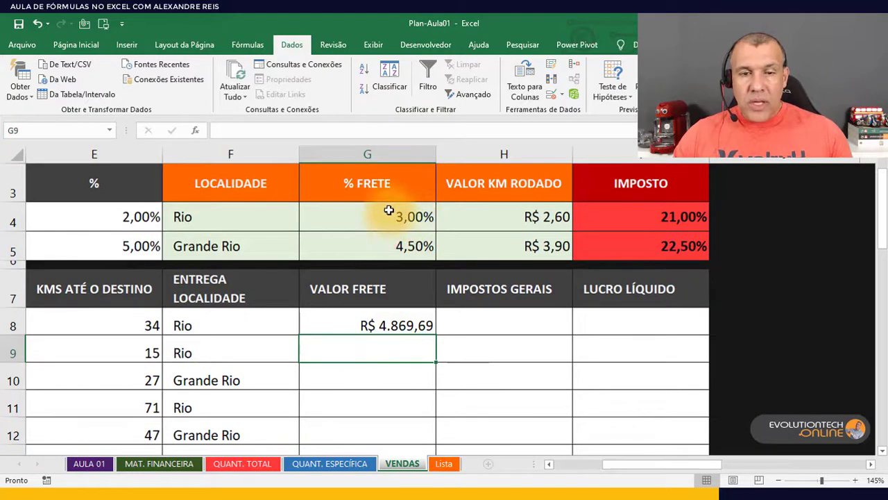
{"action": "double_click", "coordinate": [391, 324]}
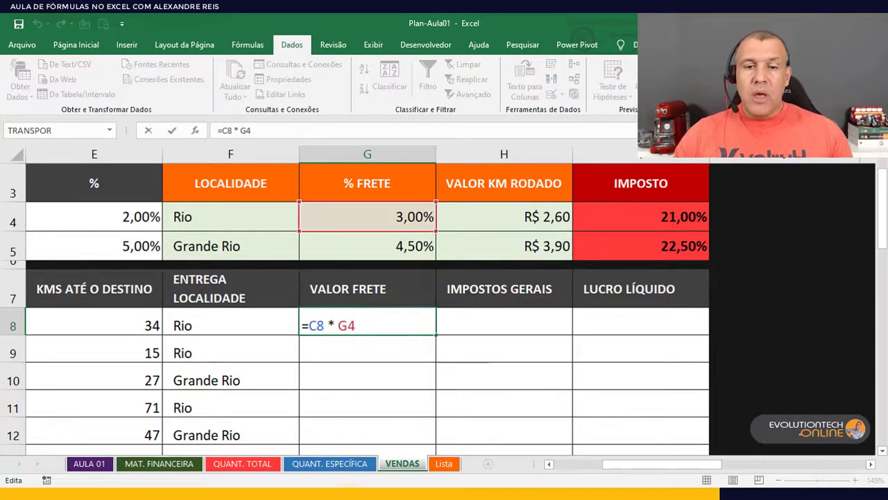
{"action": "mouse_move", "coordinate": [336, 496]}
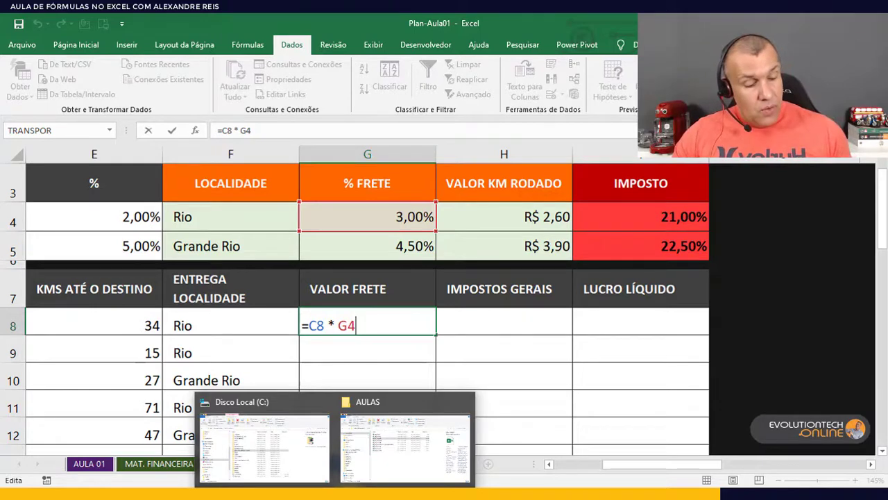
{"action": "type", "text": "+"}
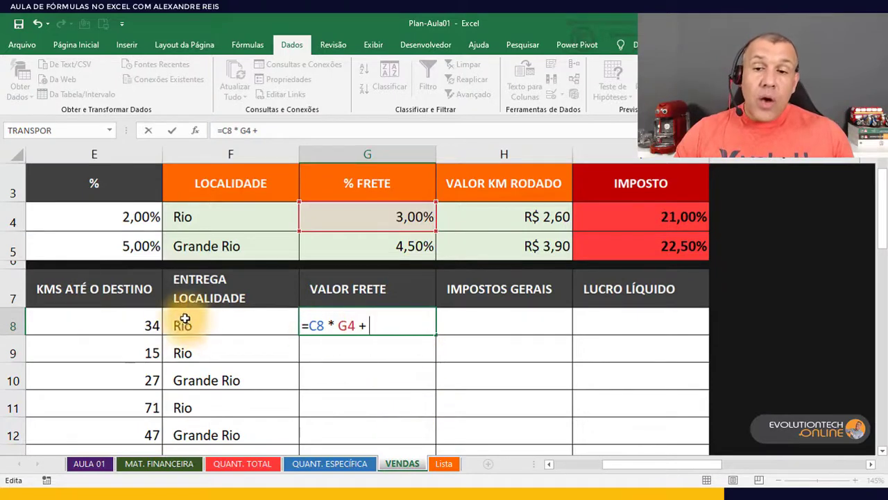
{"action": "left_click", "coordinate": [143, 322]}
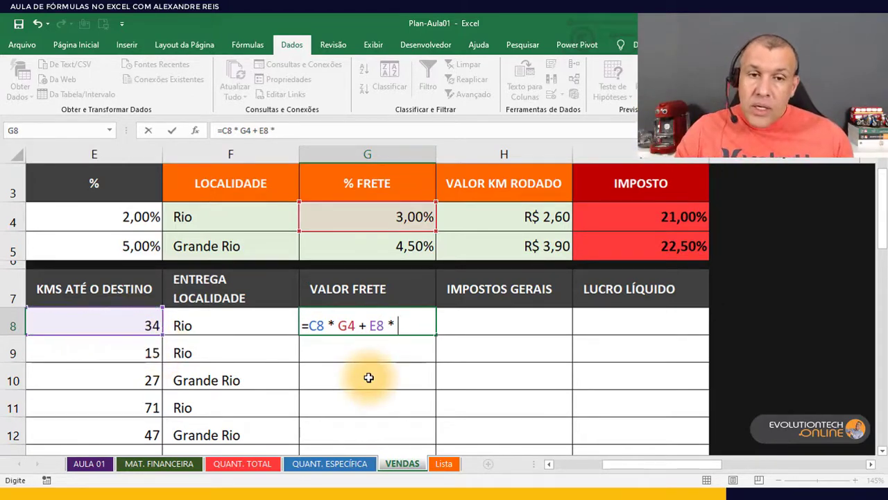
{"action": "type", "text": "*"}
{"action": "left_click", "coordinate": [517, 216]}
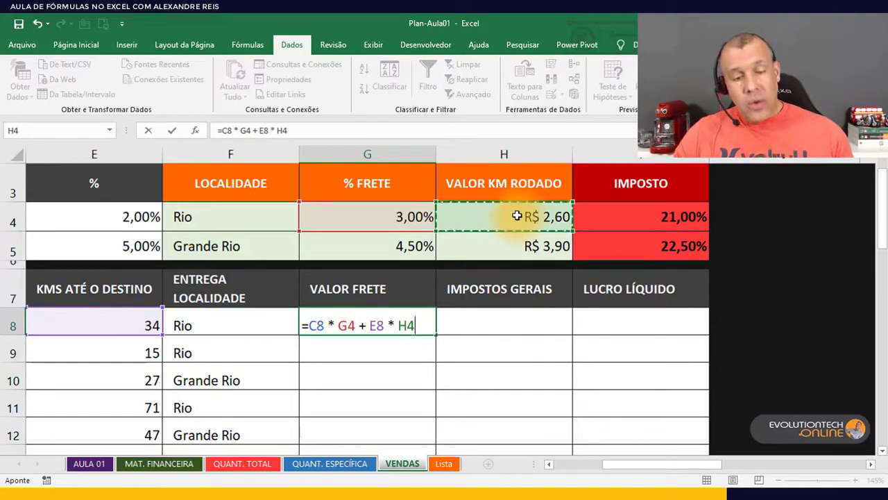
{"action": "key", "text": "Return"}
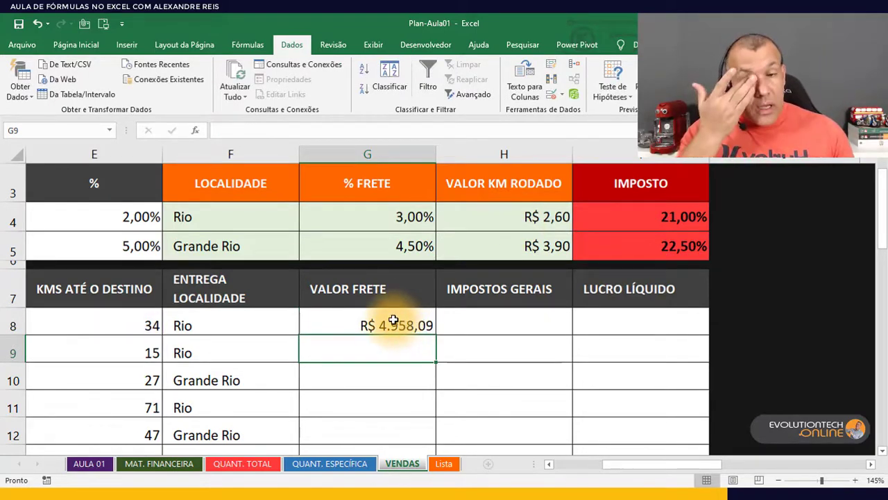
Compare the first seller's delivery locality in F8 with the Rio entry in F4 of the freight table.
{"action": "left_click", "coordinate": [236, 316]}
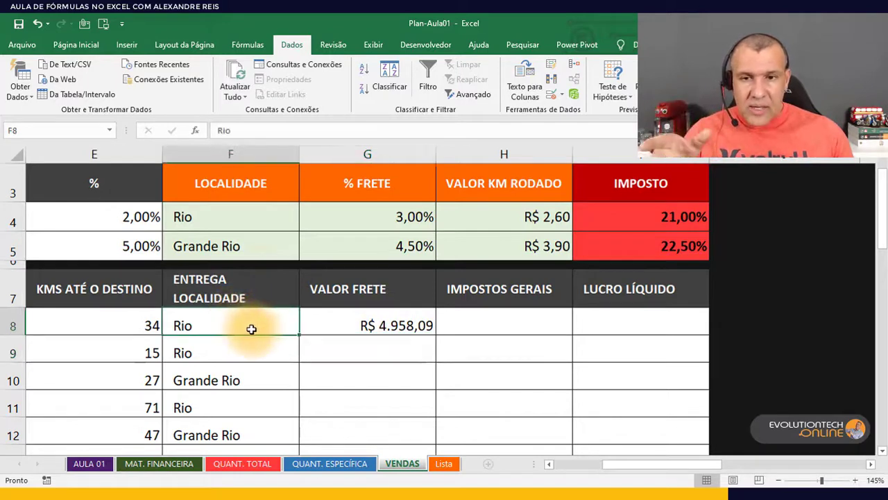
{"action": "left_click", "coordinate": [240, 220]}
{"action": "left_click", "coordinate": [230, 327]}
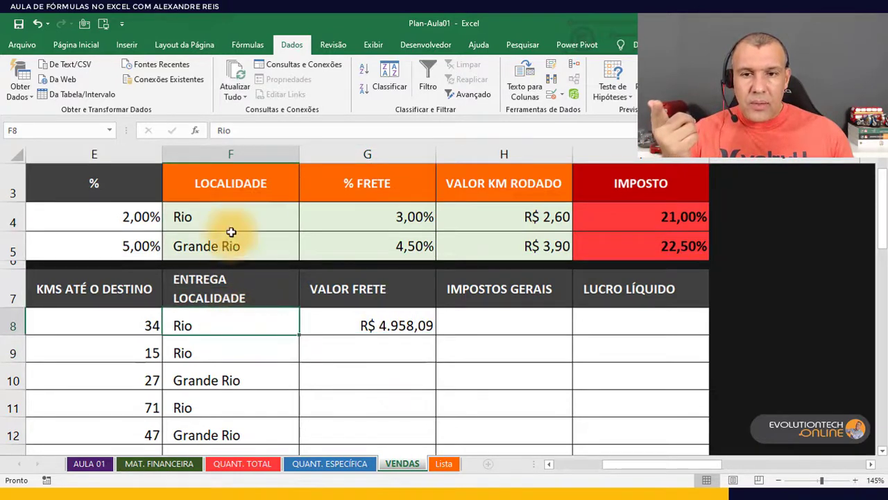
{"action": "left_click", "coordinate": [231, 228]}
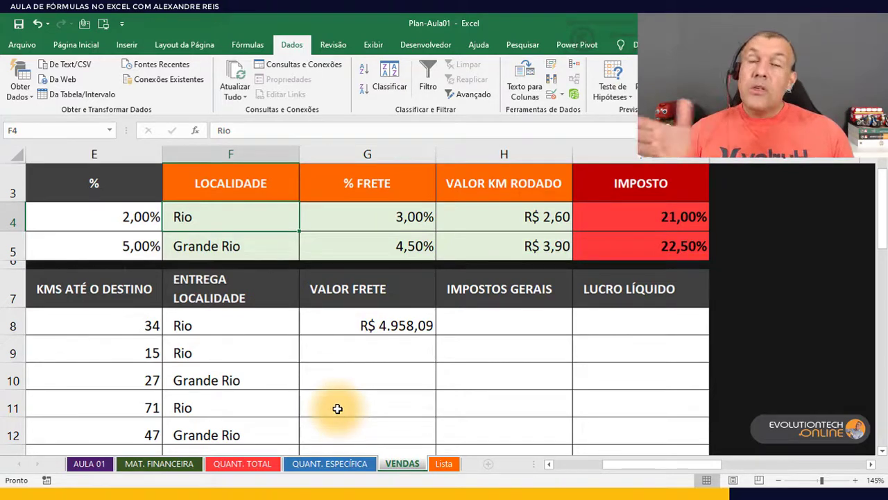
Make the G4 and H4 references in G8's freight formula absolute, giving =C8 * $G$4 + E8 * $H$4.
{"action": "double_click", "coordinate": [377, 325]}
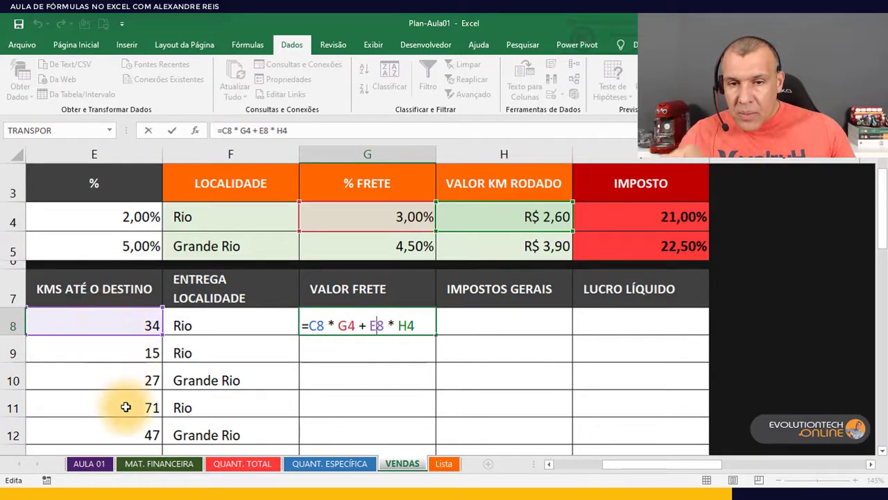
{"action": "left_click", "coordinate": [346, 325]}
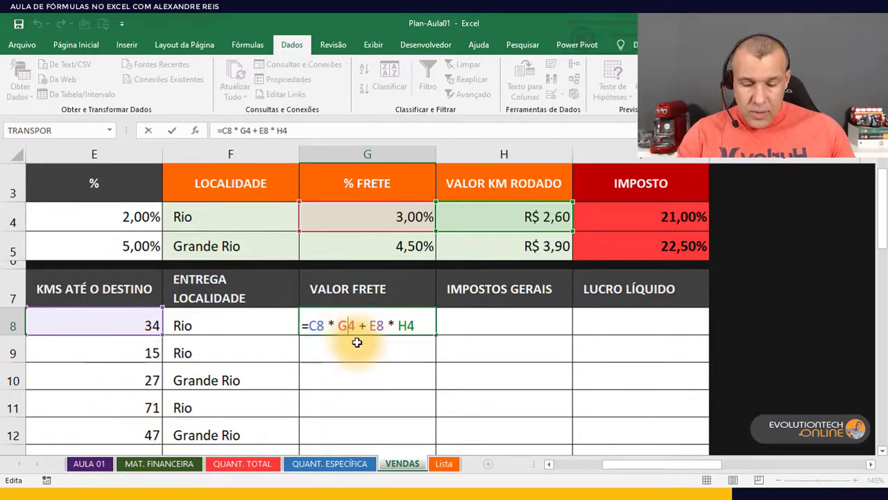
{"action": "key", "text": "F4"}
{"action": "double_click", "coordinate": [406, 326]}
{"action": "key", "text": "F4"}
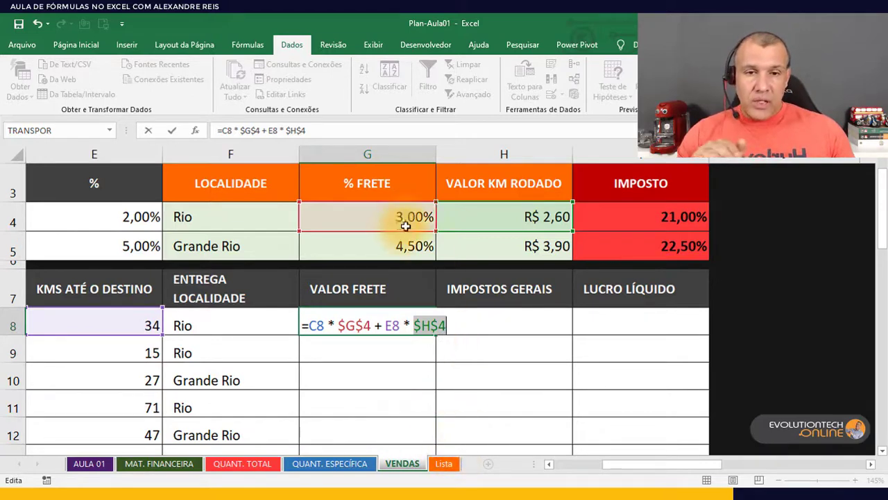
{"action": "key", "text": "Return"}
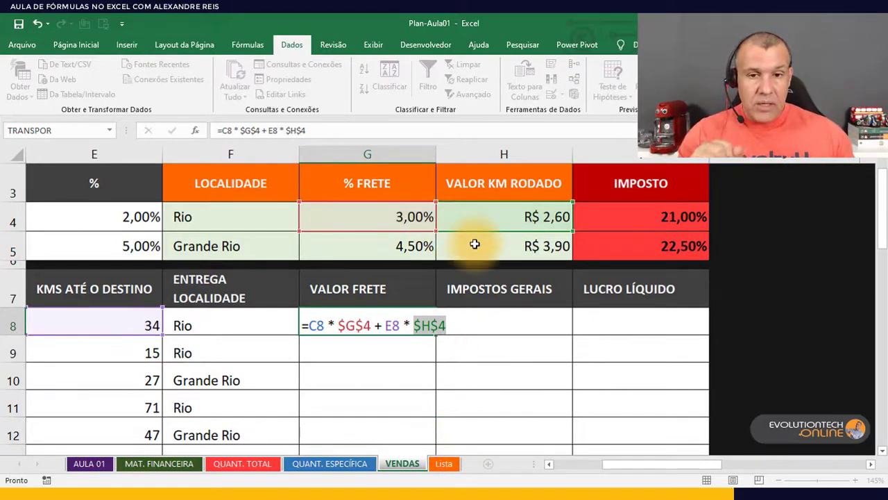
{"action": "left_click", "coordinate": [419, 326]}
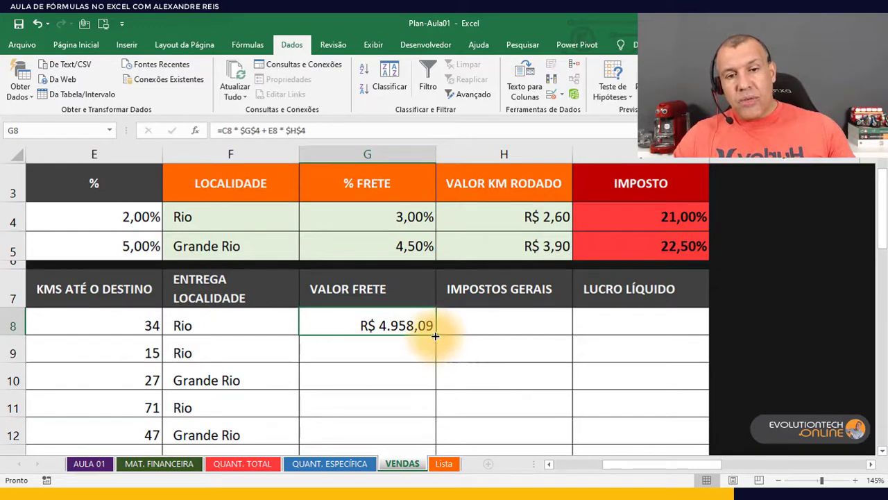
Copy the freight formula from G8 down through G13 in the VALOR FRETE column.
{"action": "double_click", "coordinate": [435, 336]}
{"action": "scroll", "coordinate": [416, 361], "scroll_direction": "down", "scroll_amount": 1}
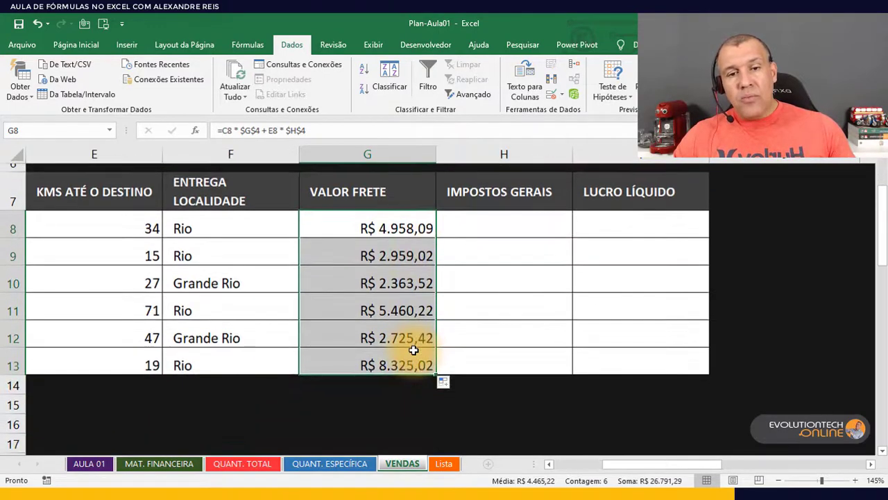
{"action": "scroll", "coordinate": [415, 348], "scroll_direction": "up", "scroll_amount": 2}
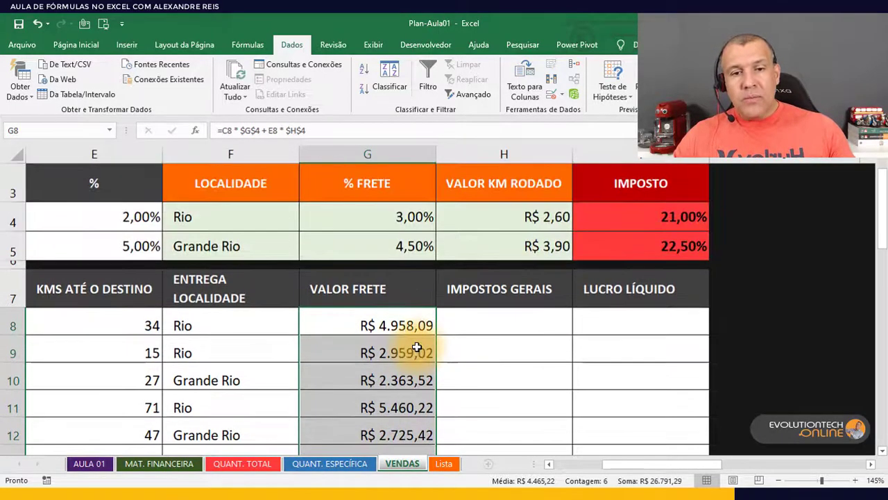
Review G8's freight formula against the delivery localities and the Rio and Grande Rio rates in the freight table.
{"action": "double_click", "coordinate": [367, 323]}
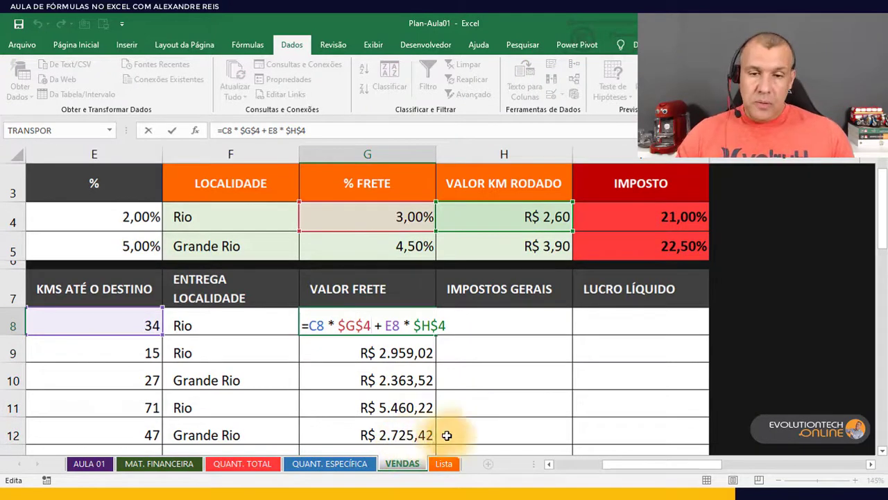
{"action": "key", "text": "ctrl+Return"}
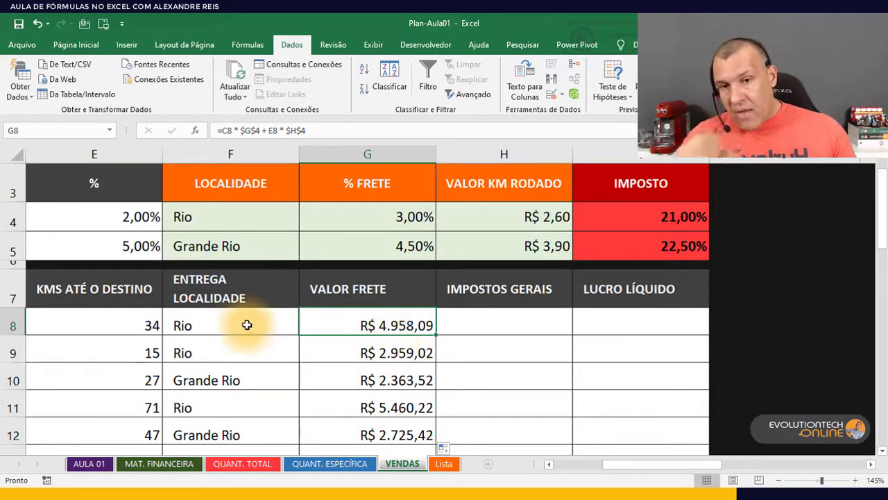
{"action": "left_click", "coordinate": [208, 325]}
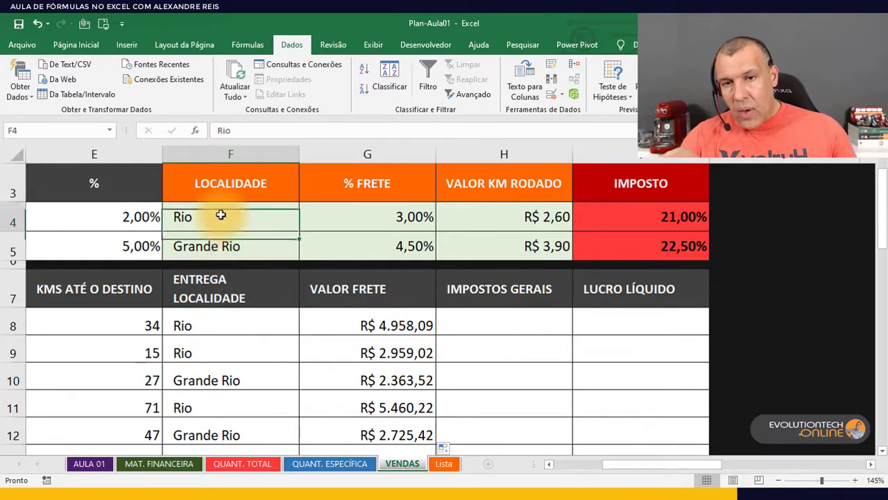
{"action": "left_click", "coordinate": [238, 229]}
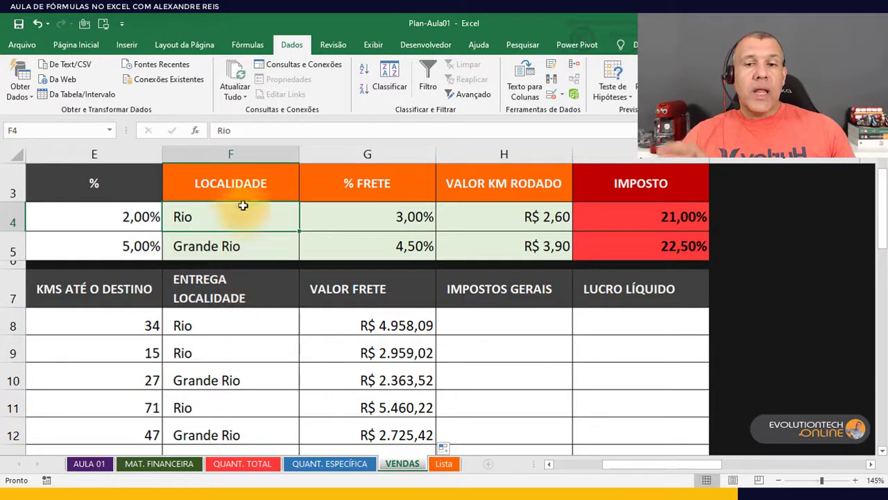
{"action": "left_click_drag", "start_coordinate": [381, 210], "coordinate": [494, 220]}
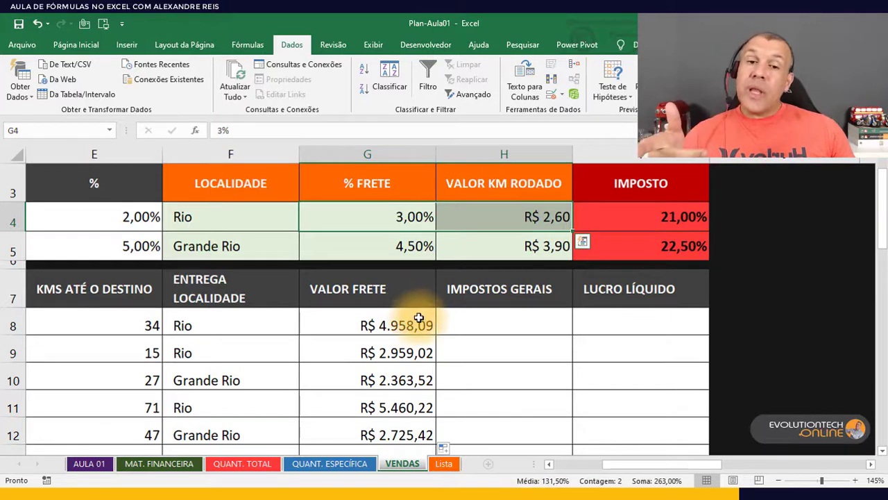
{"action": "left_click", "coordinate": [392, 244]}
{"action": "left_click_drag", "start_coordinate": [461, 241], "coordinate": [481, 248]}
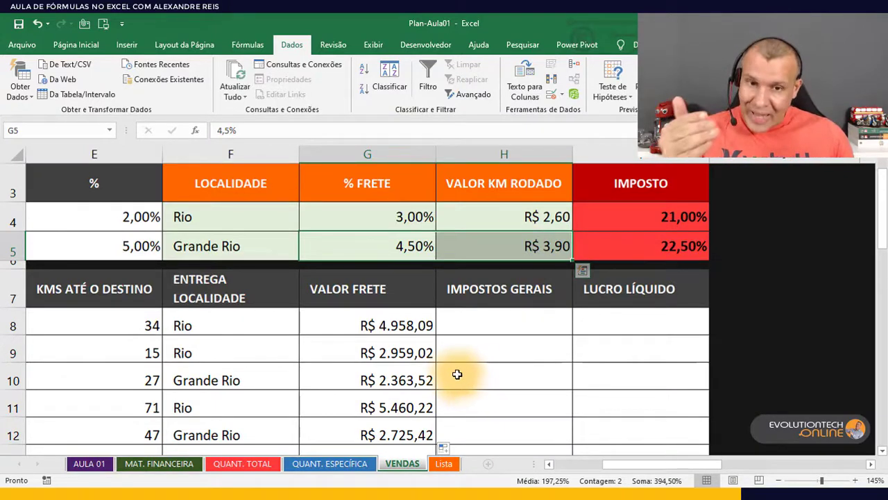
Insert an SE function with its opening parenthesis before the freight calculation in G8.
{"action": "left_click", "coordinate": [390, 323]}
{"action": "double_click", "coordinate": [400, 326]}
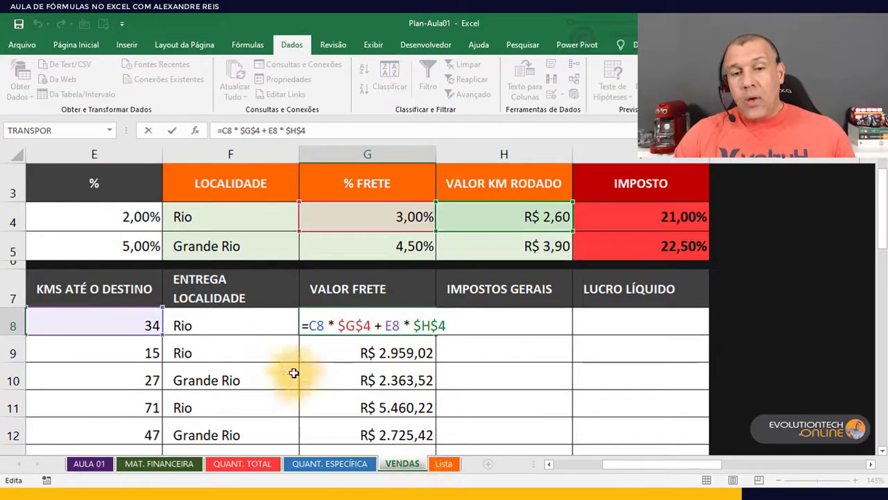
{"action": "left_click", "coordinate": [310, 325]}
{"action": "type", "text": "SE"}
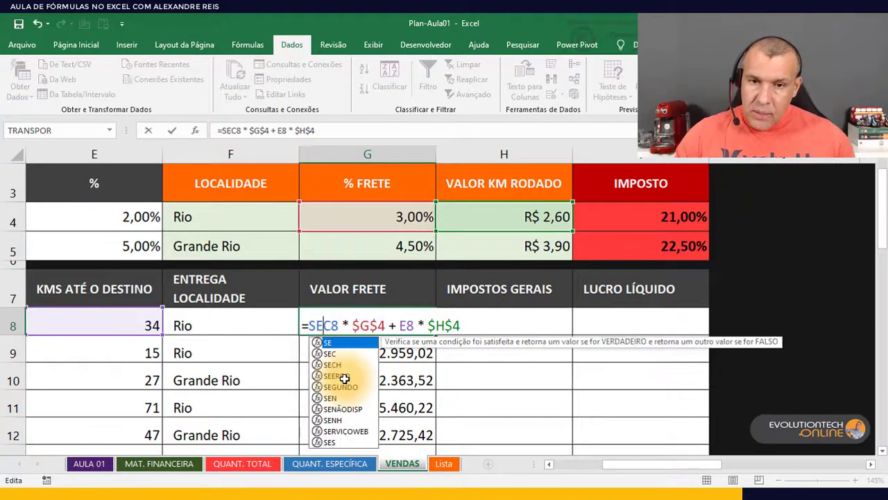
{"action": "double_click", "coordinate": [336, 342]}
{"action": "type", "text": "("}
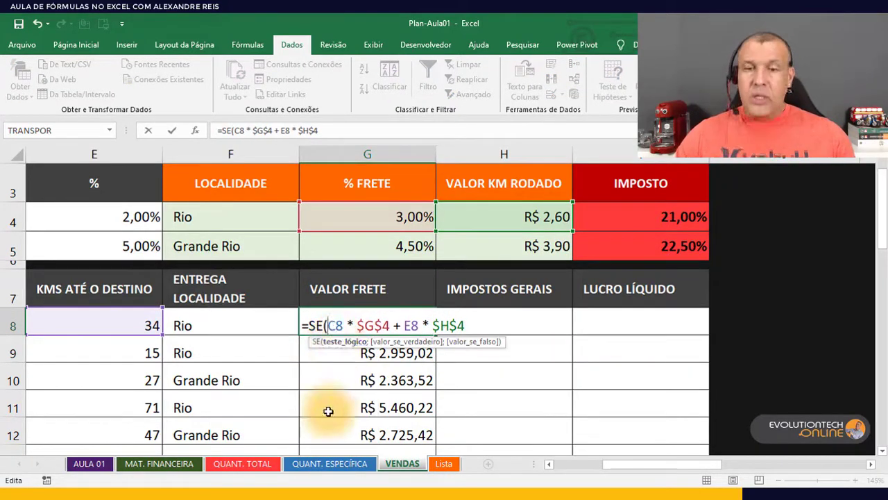
Enter F8=F4 as the SE function's logical test in G8, followed by a semicolon before the freight calculation.
{"action": "left_click", "coordinate": [245, 320]}
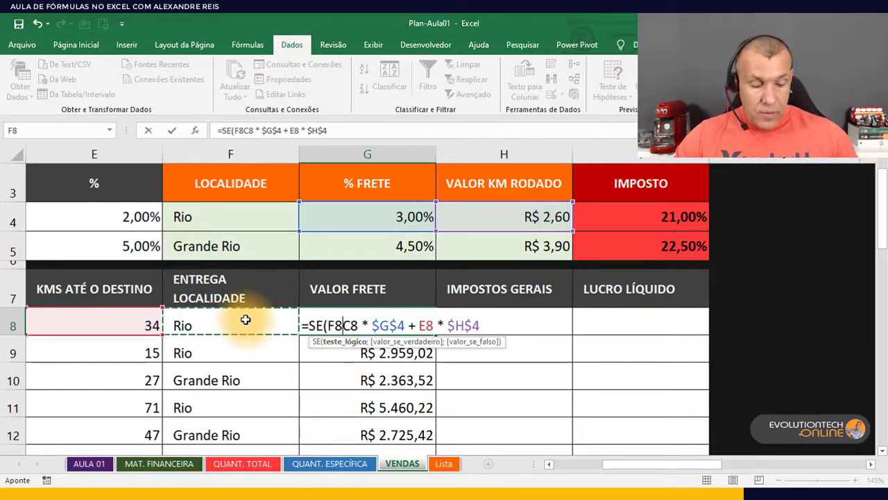
{"action": "key", "text": "Left"}
{"action": "key", "text": "Left"}
{"action": "key", "text": "Left"}
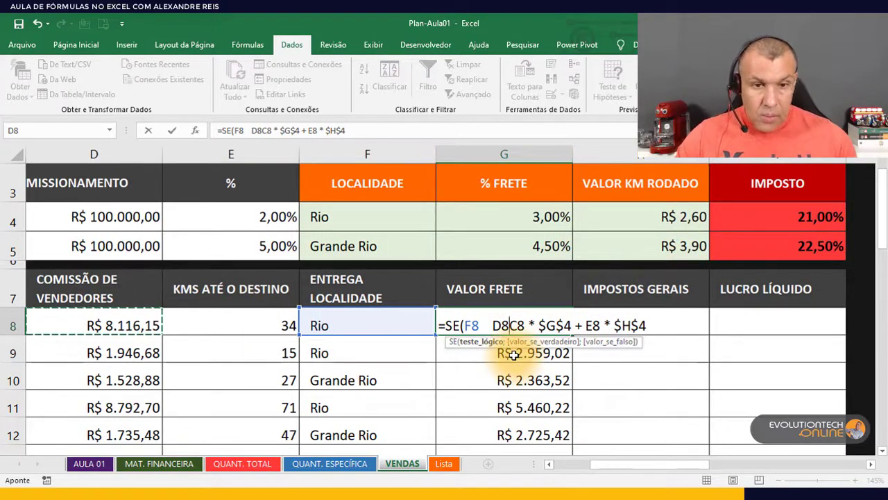
{"action": "key", "text": "BackSpace"}
{"action": "left_click", "coordinate": [482, 328]}
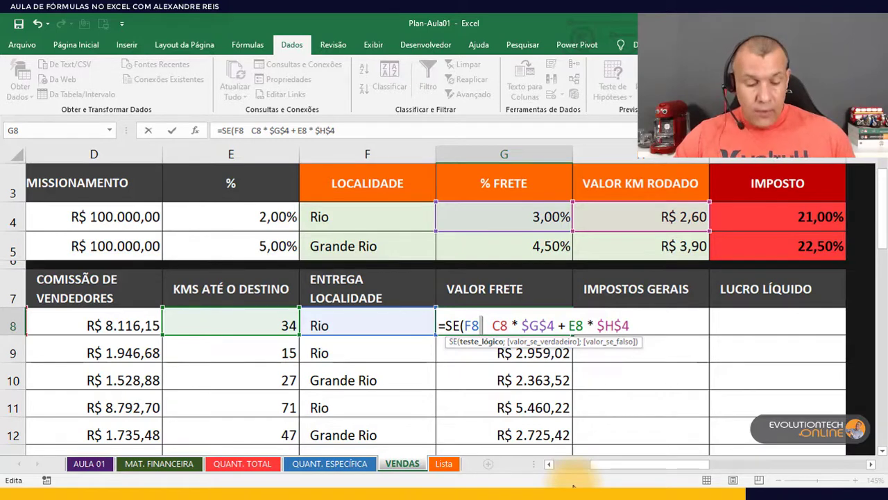
{"action": "type", "text": "=-"}
{"action": "key", "text": "BackSpace"}
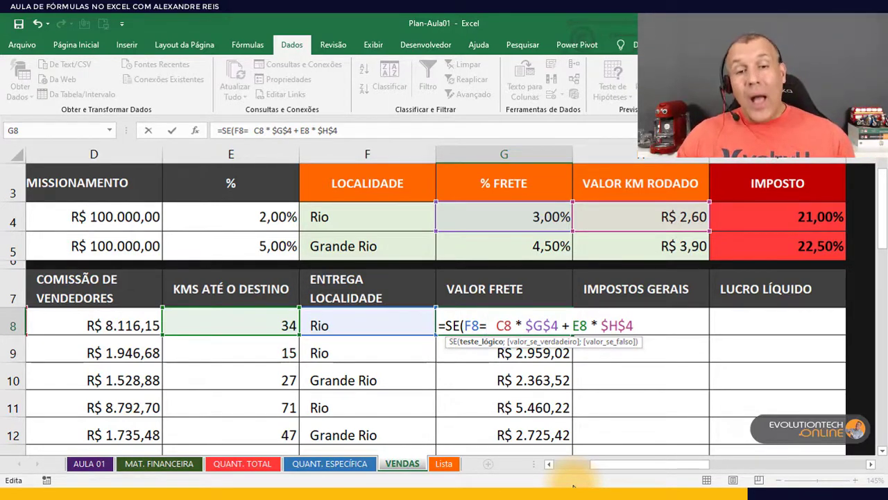
{"action": "left_click", "coordinate": [364, 217]}
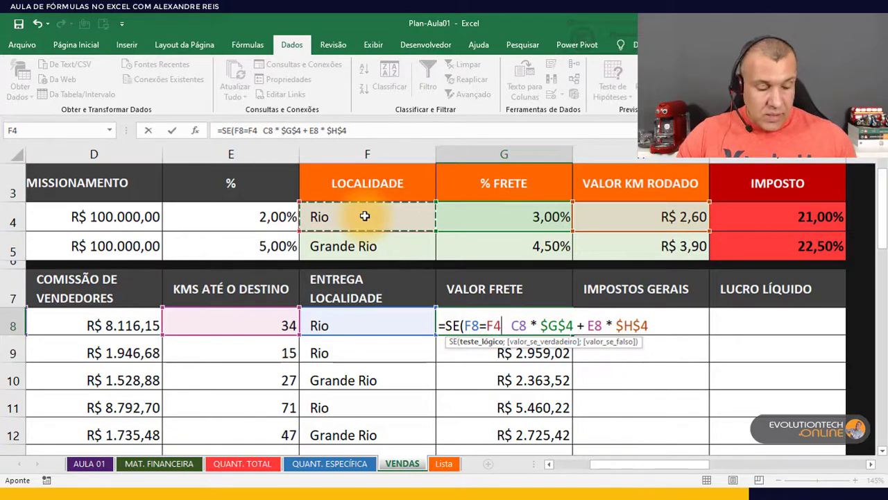
{"action": "type", "text": ";"}
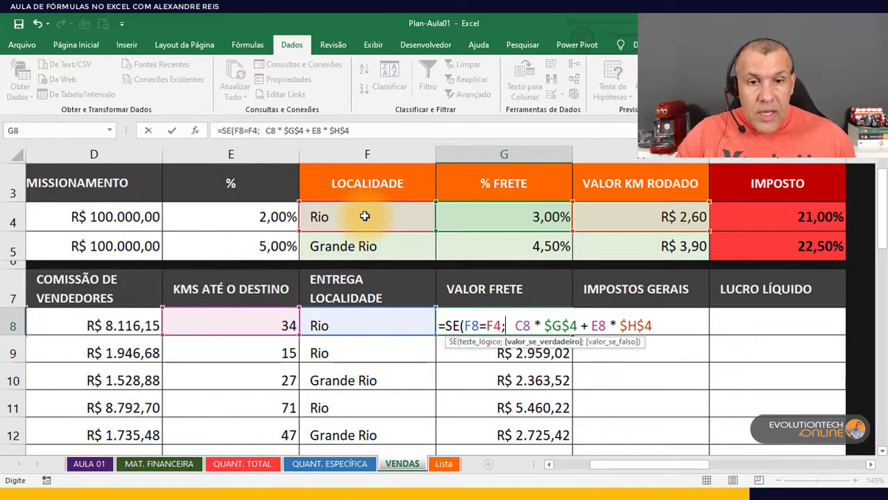
Remove the extra spaces before C8 in G8's formula, giving =SE(F8=F4; C8 * $G$4 + E8 * $H$4.
{"action": "left_click", "coordinate": [480, 325]}
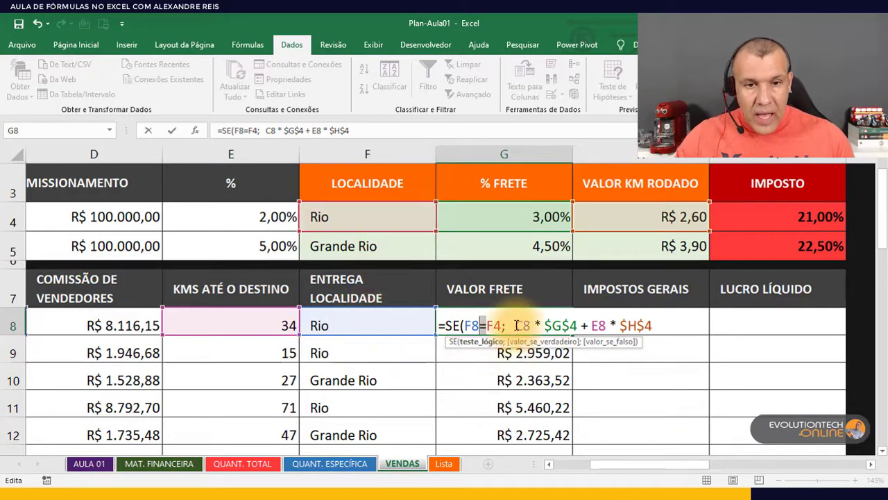
{"action": "left_click", "coordinate": [515, 325]}
{"action": "key", "text": "BackSpace"}
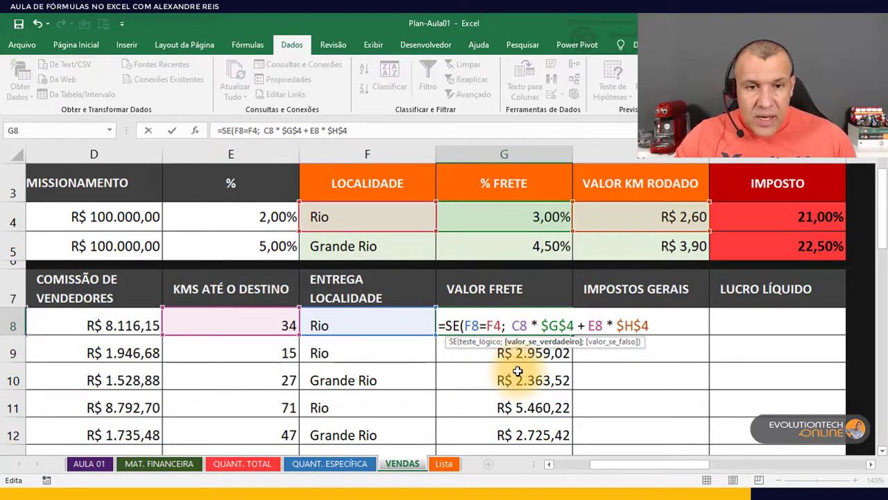
{"action": "key", "text": "BackSpace"}
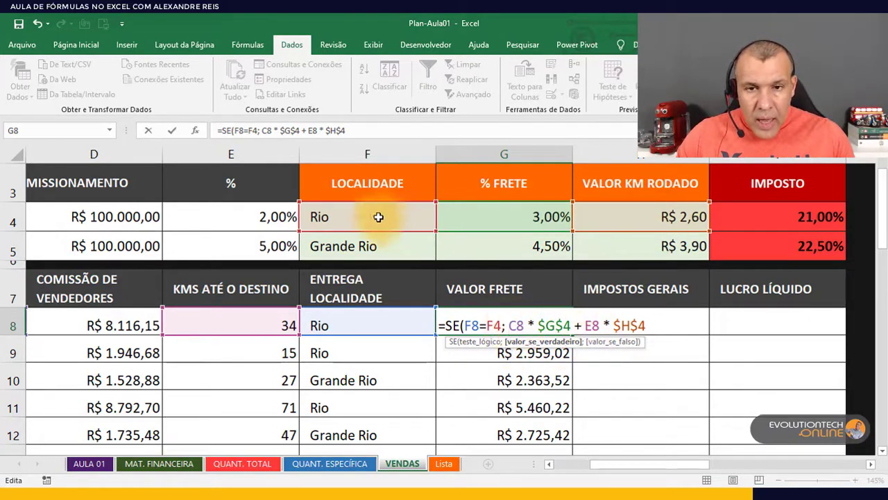
Complete G8's SE formula with 0 as the value if false, giving =SE(F8=F4; C8 * $G$4 + E8 * $H$4;0).
{"action": "double_click", "coordinate": [472, 326]}
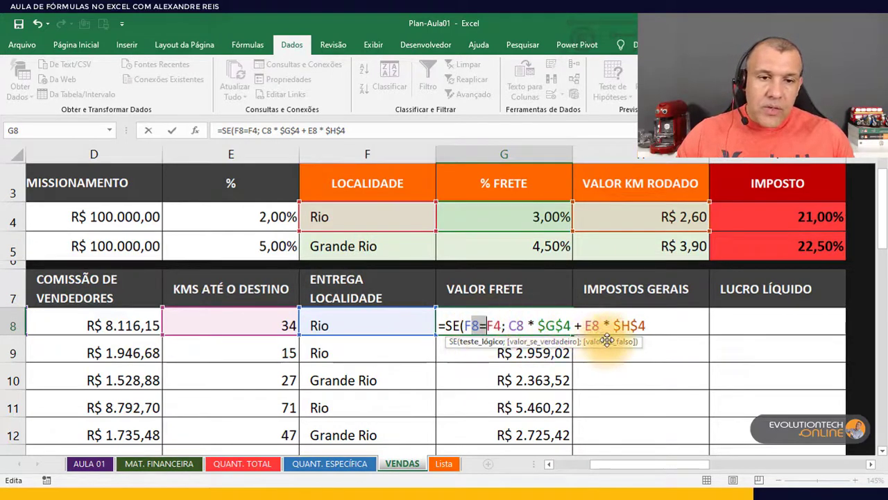
{"action": "left_click", "coordinate": [653, 327]}
{"action": "type", "text": ";"}
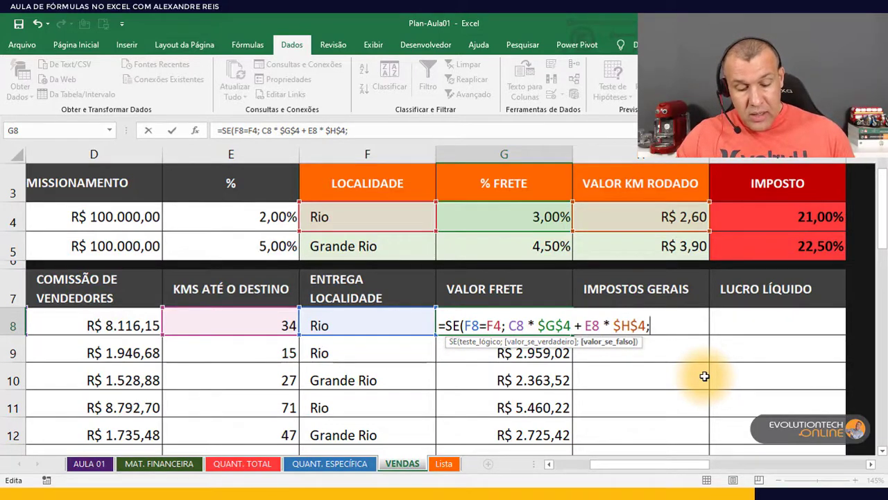
{"action": "type", "text": "O"}
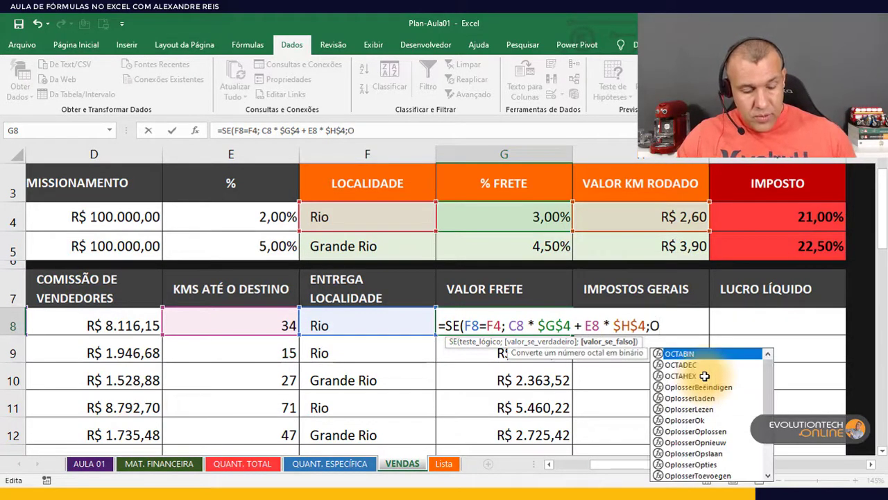
{"action": "type", "text": ")"}
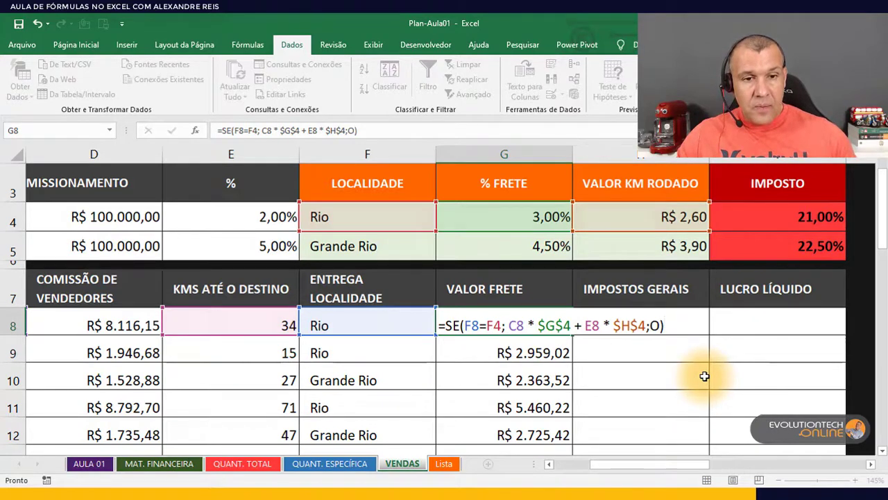
{"action": "key", "text": "Return"}
{"action": "left_click", "coordinate": [549, 324]}
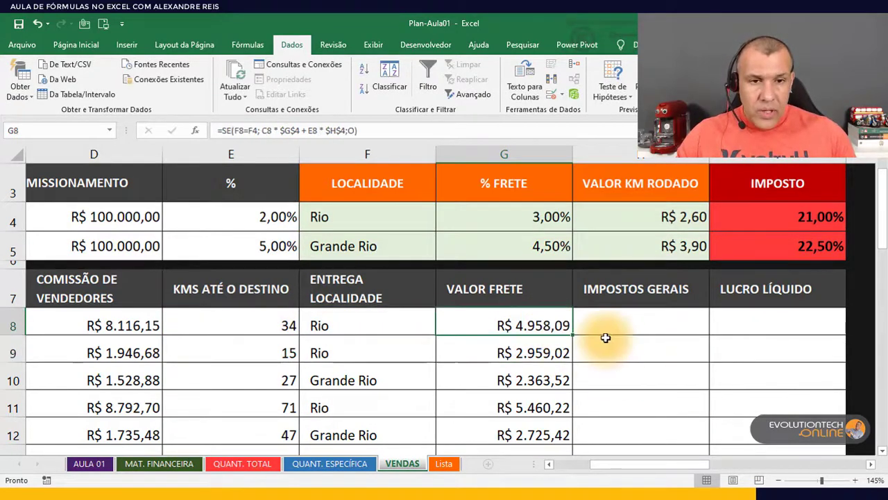
{"action": "double_click", "coordinate": [539, 324]}
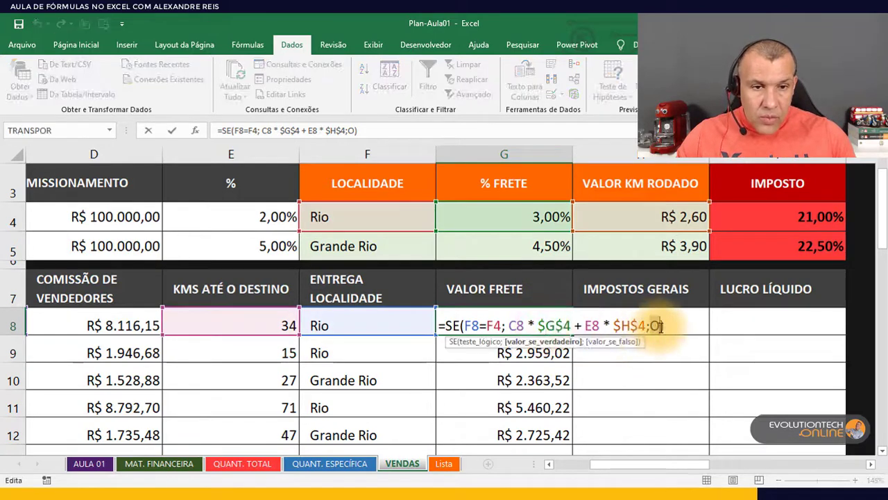
{"action": "left_click_drag", "start_coordinate": [661, 327], "coordinate": [662, 328]}
{"action": "type", "text": "0"}
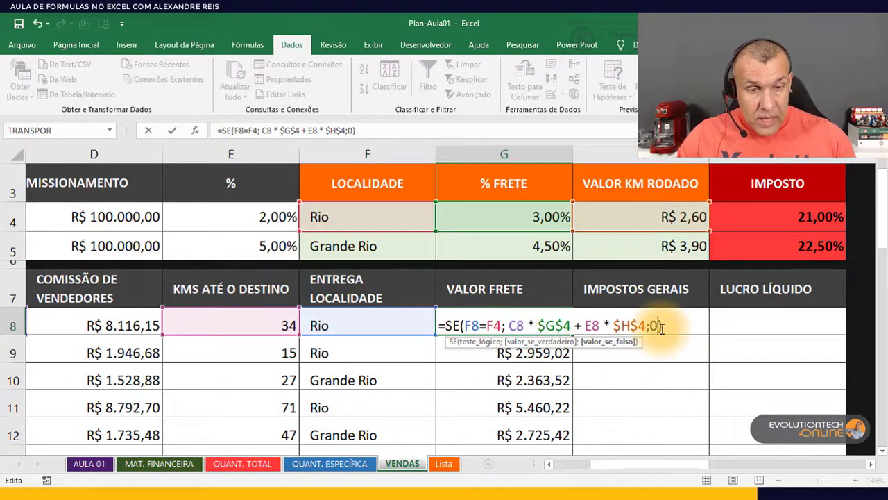
{"action": "key", "text": "Return"}
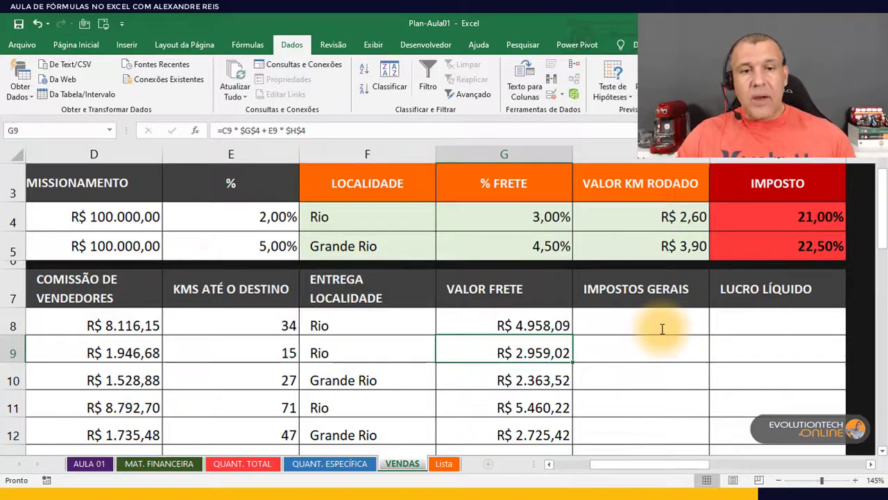
Try to copy the SE freight formula from G8 down through G13.
{"action": "left_click", "coordinate": [558, 325]}
{"action": "double_click", "coordinate": [573, 335]}
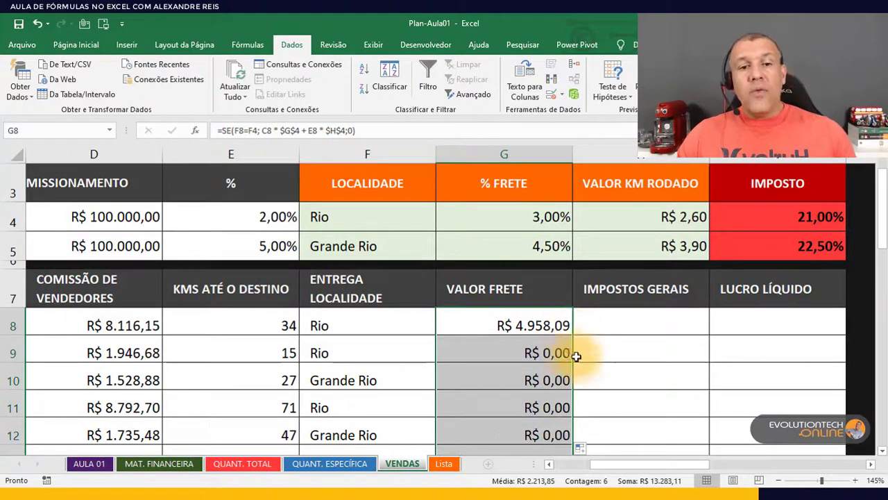
{"action": "scroll", "coordinate": [566, 381], "scroll_direction": "down", "scroll_amount": 1}
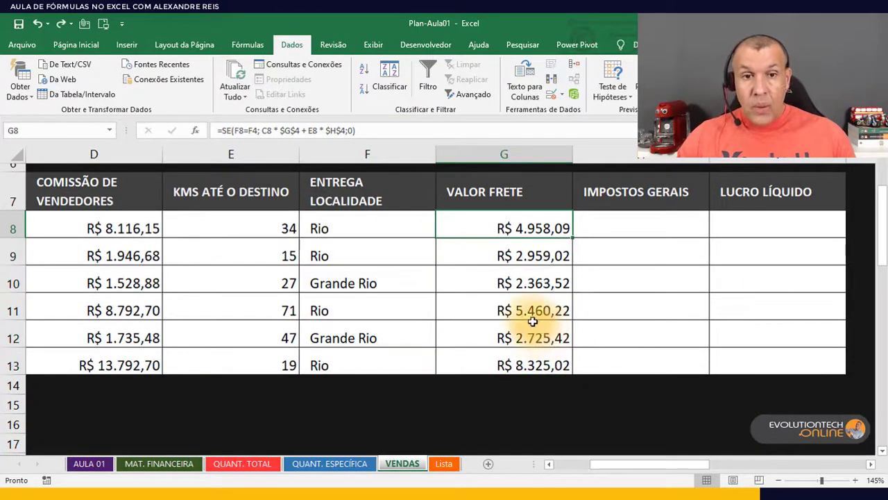
{"action": "scroll", "coordinate": [548, 349], "scroll_direction": "up", "scroll_amount": 2}
{"action": "scroll", "coordinate": [566, 389], "scroll_direction": "down", "scroll_amount": 1}
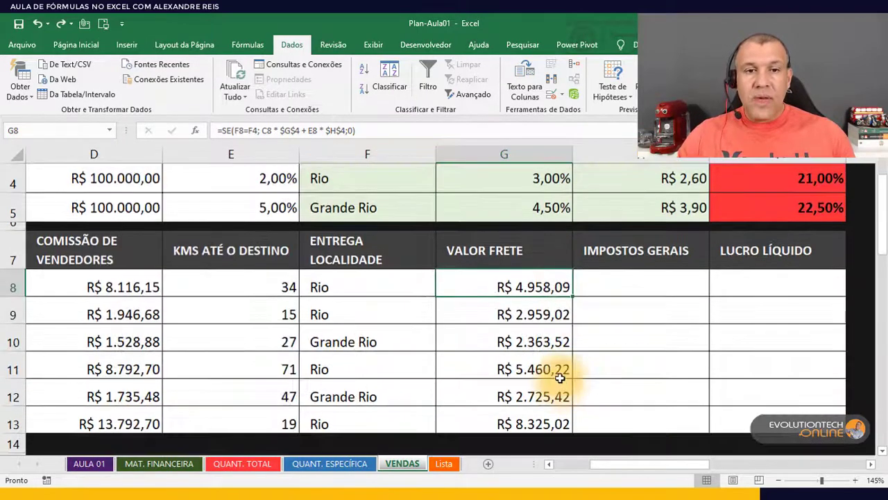
{"action": "scroll", "coordinate": [551, 340], "scroll_direction": "up", "scroll_amount": 1}
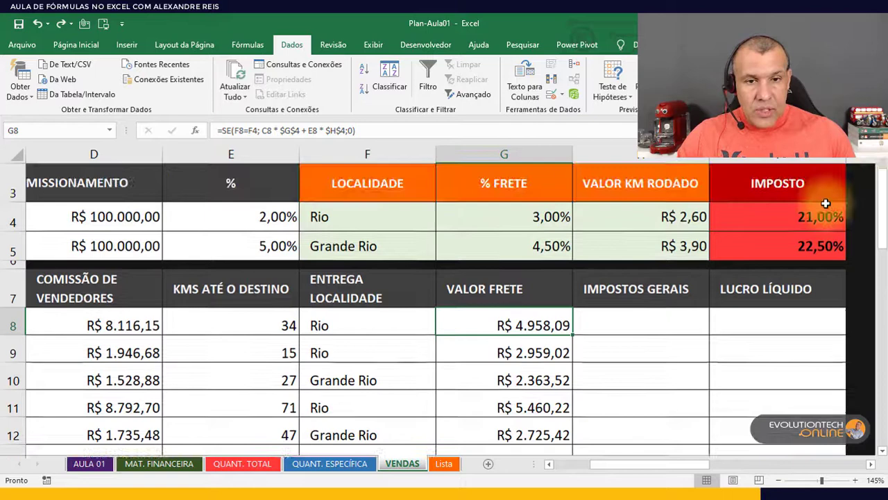
Make the F4 reference absolute in G8's logical test, giving =SE(F8=$F$4; C8 * $G$4 + E8 * $H$4;0).
{"action": "double_click", "coordinate": [542, 325]}
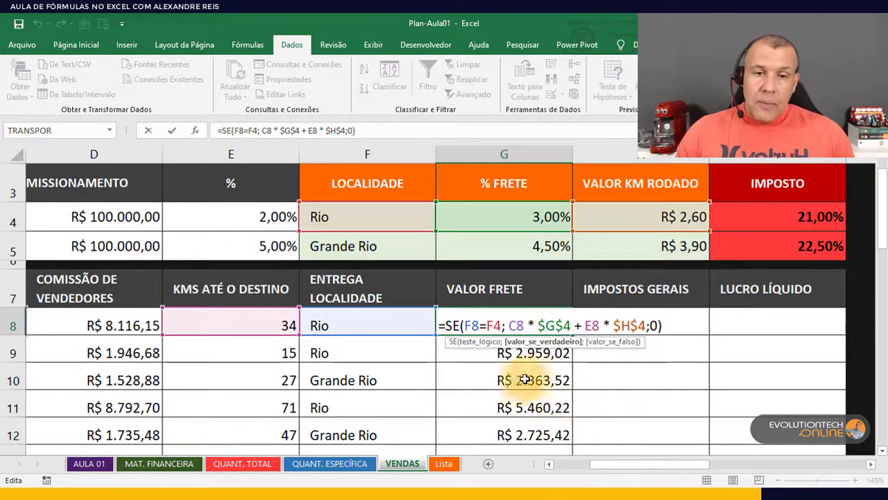
{"action": "left_click", "coordinate": [472, 325]}
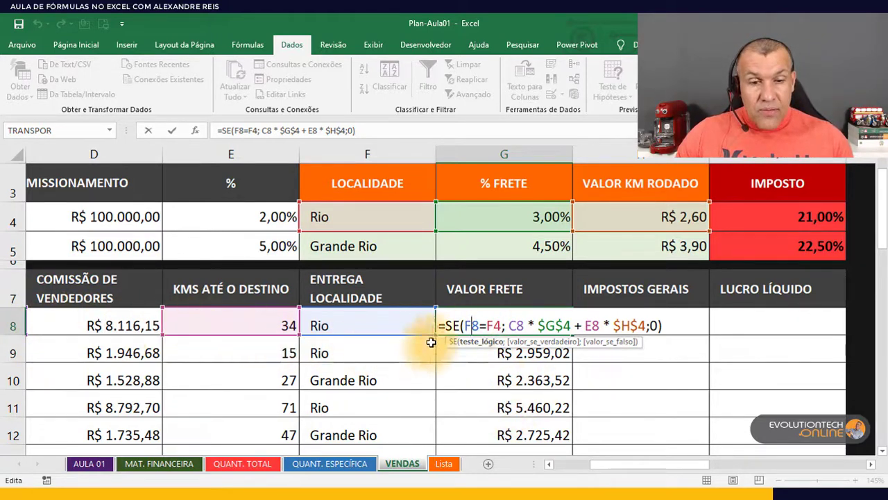
{"action": "left_click", "coordinate": [473, 324]}
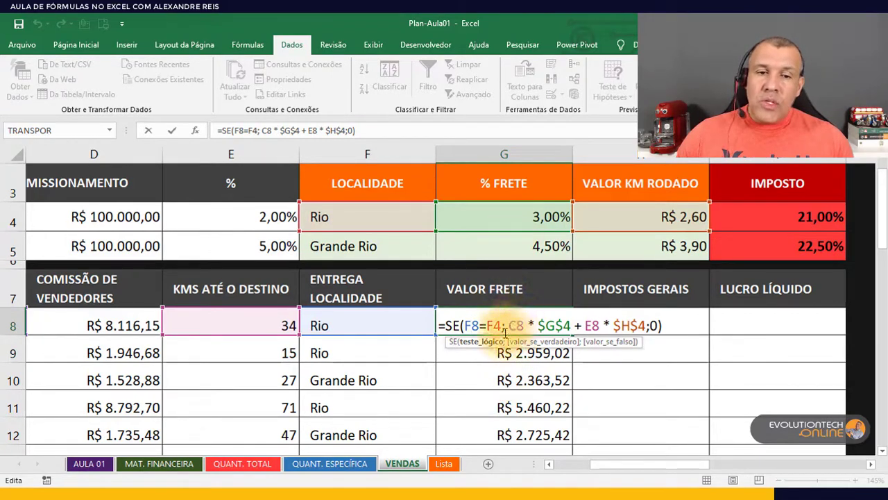
{"action": "double_click", "coordinate": [496, 325]}
{"action": "key", "text": "F4"}
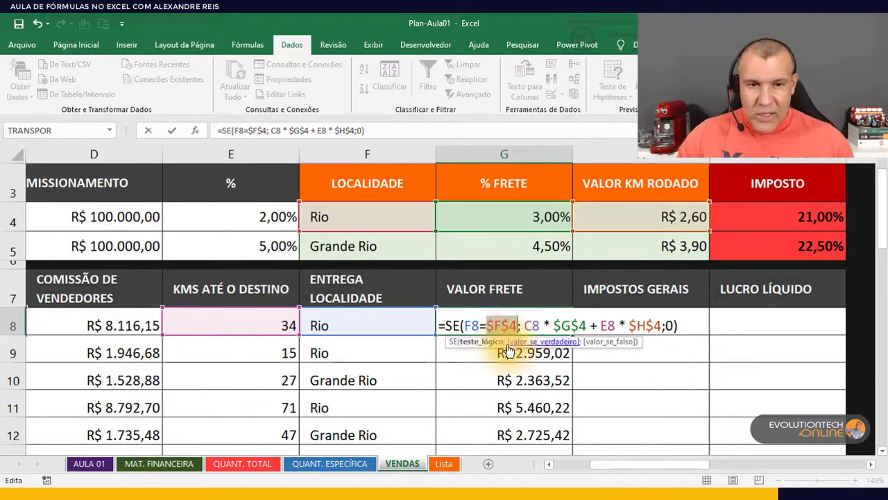
{"action": "left_click", "coordinate": [527, 325]}
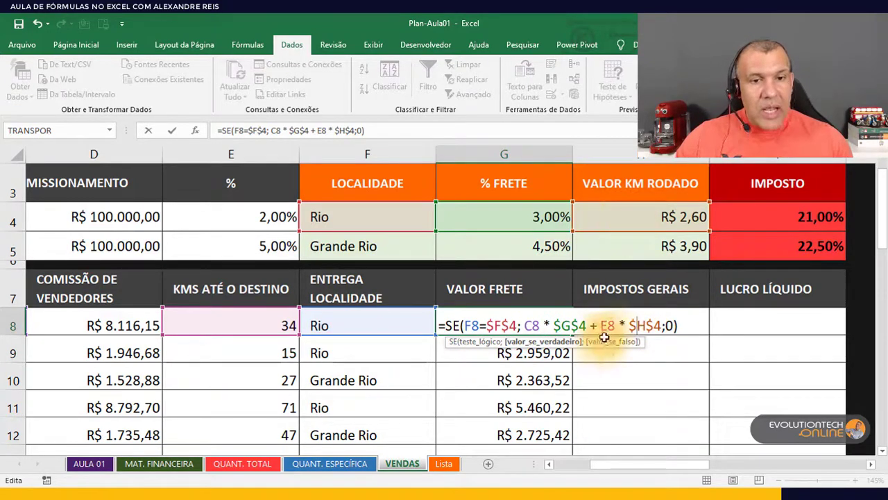
{"action": "left_click", "coordinate": [559, 327]}
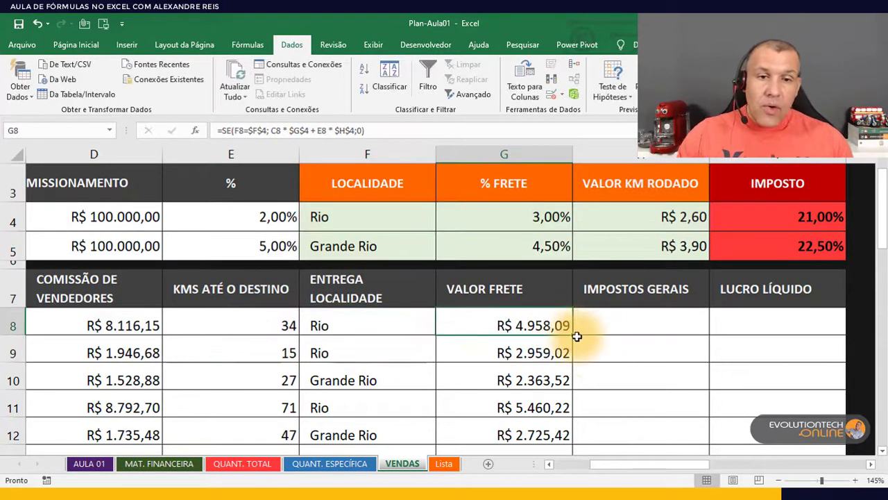
Copy the SE formula with the fixed $F$4 reference from G8 down through G13.
{"action": "double_click", "coordinate": [574, 334]}
{"action": "scroll", "coordinate": [558, 362], "scroll_direction": "down", "scroll_amount": 1}
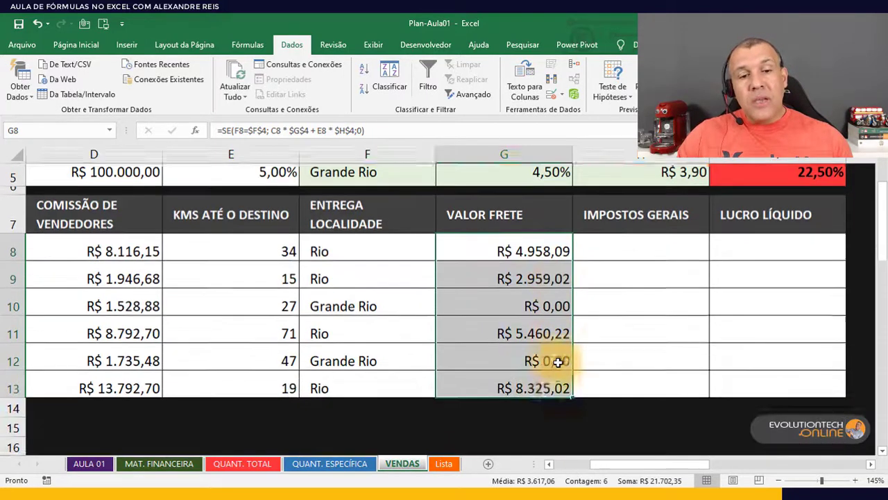
{"action": "scroll", "coordinate": [559, 362], "scroll_direction": "down", "scroll_amount": 1}
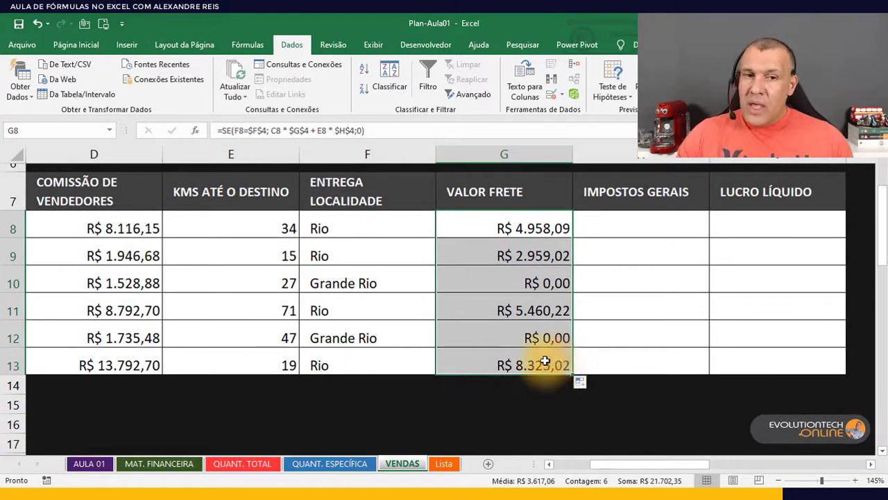
Check the copied freight formulas in G9 and G10 against the delivery locality in F10.
{"action": "scroll", "coordinate": [548, 343], "scroll_direction": "up", "scroll_amount": 2}
{"action": "left_click", "coordinate": [453, 321]}
{"action": "left_click", "coordinate": [460, 345]}
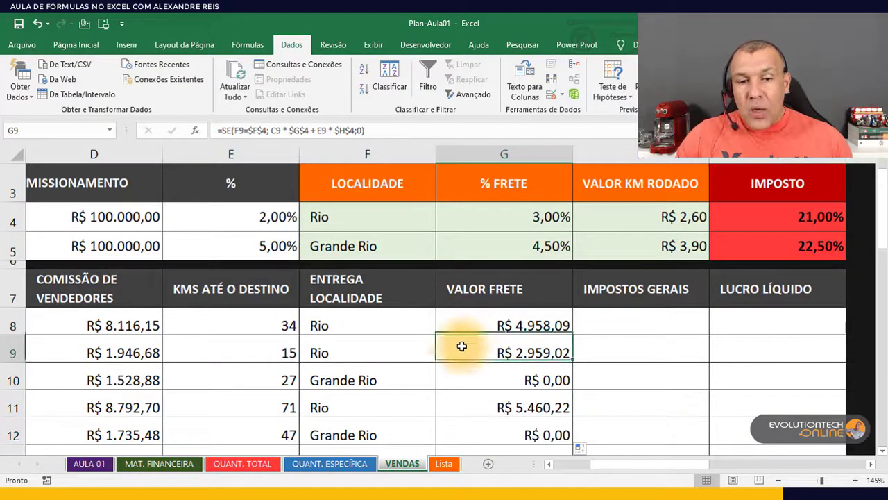
{"action": "left_click", "coordinate": [410, 379]}
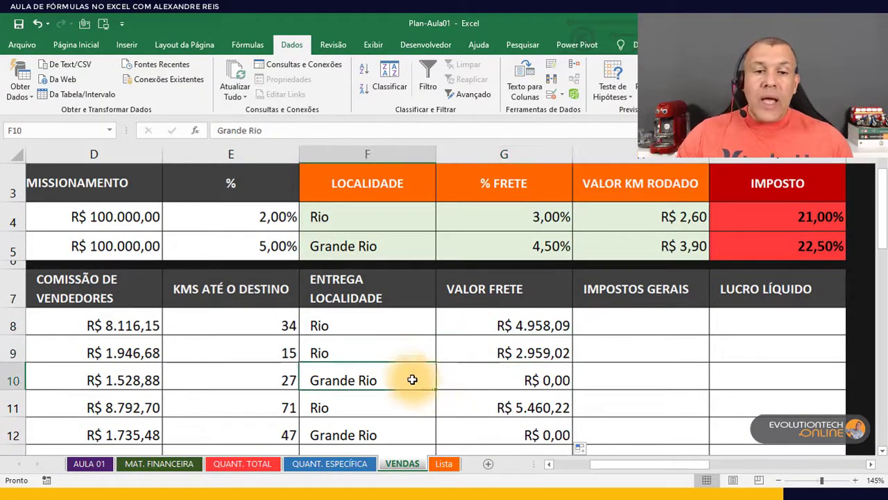
{"action": "left_click", "coordinate": [456, 378]}
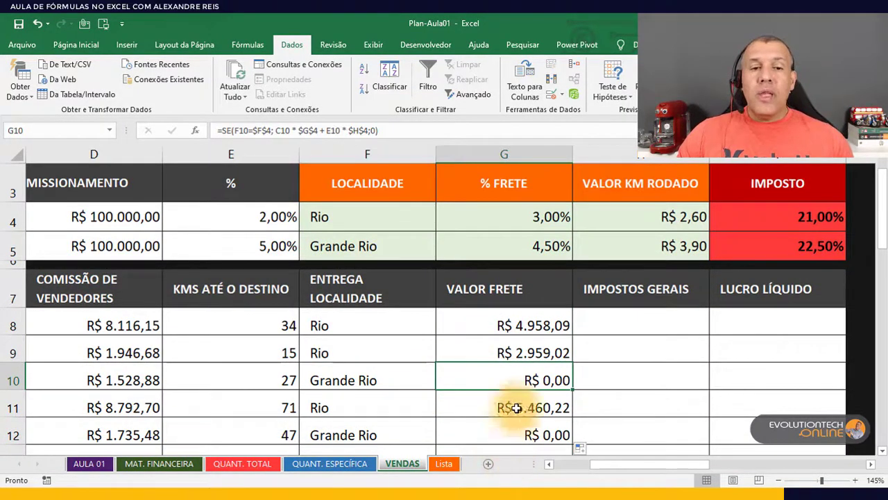
Remove the 0 value-if-false and the closing parenthesis from G8's SE formula.
{"action": "left_click", "coordinate": [498, 323]}
{"action": "double_click", "coordinate": [501, 325]}
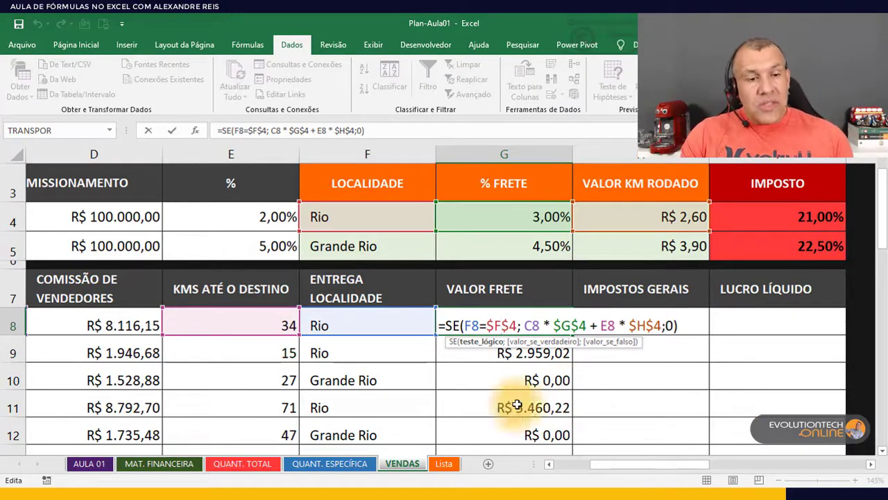
{"action": "left_click", "coordinate": [667, 326]}
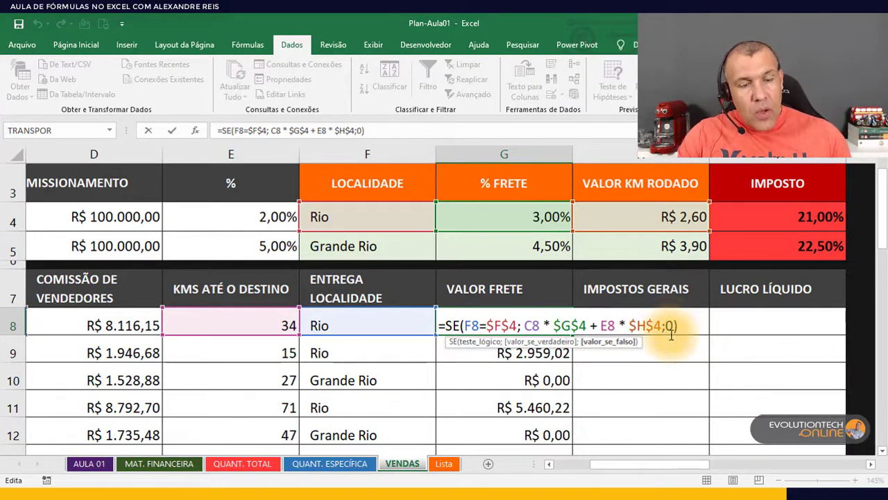
{"action": "left_click", "coordinate": [515, 324]}
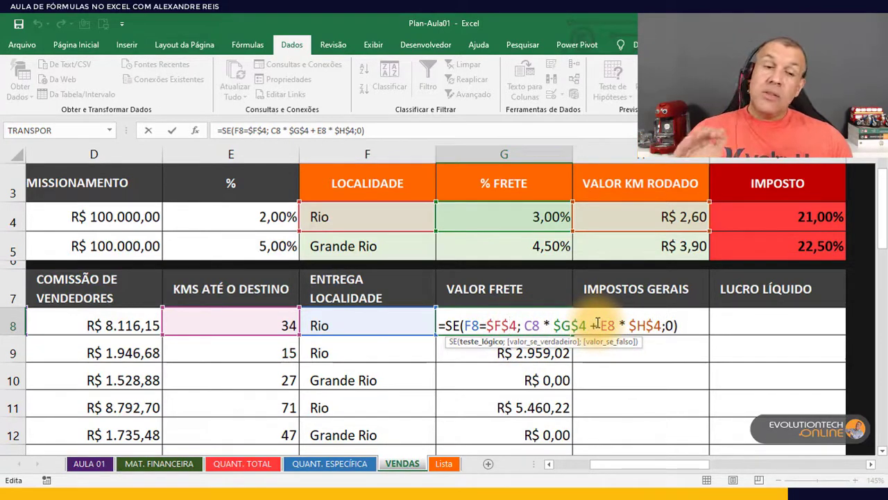
{"action": "left_click", "coordinate": [667, 324]}
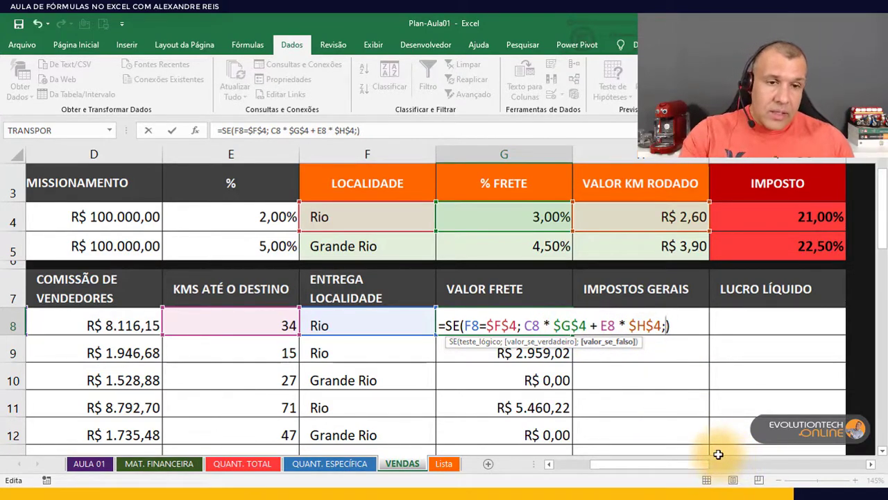
{"action": "key", "text": "Delete"}
{"action": "key", "text": "Delete"}
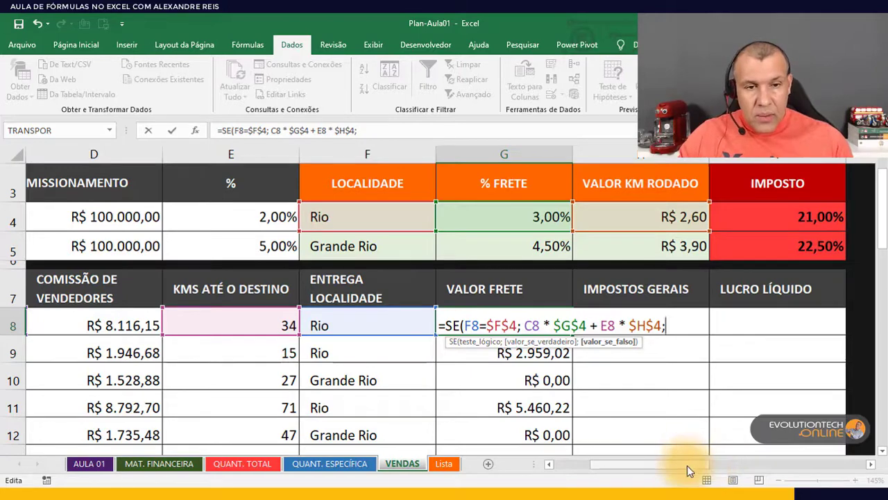
Enter C8 * G5 as the value if false and close G8's formula, giving =SE(F8=$F$4; C8 * $G$4 + E8 * $H$4; C8 * G5).
{"action": "left_click_drag", "start_coordinate": [687, 465], "coordinate": [639, 469]}
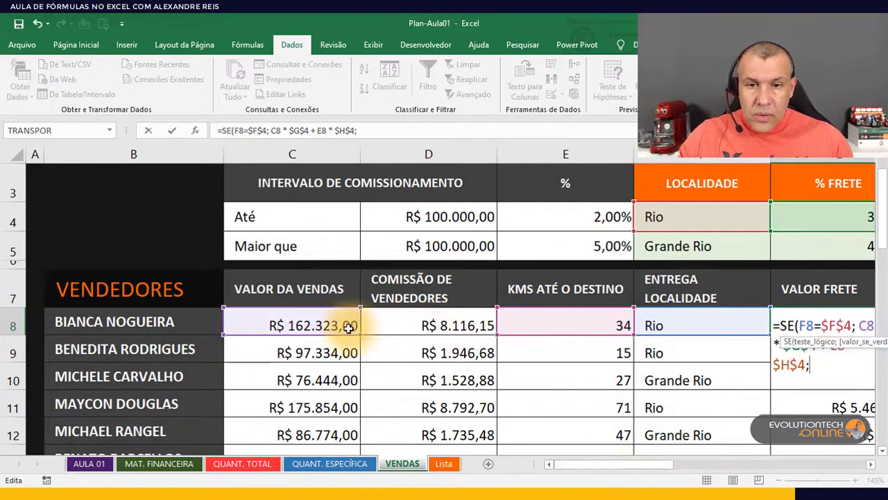
{"action": "left_click", "coordinate": [321, 323]}
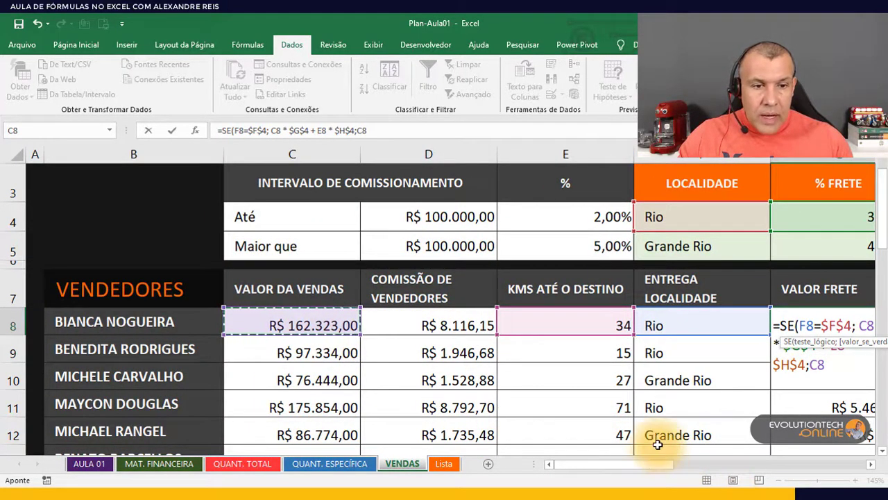
{"action": "left_click_drag", "start_coordinate": [655, 464], "coordinate": [692, 467]}
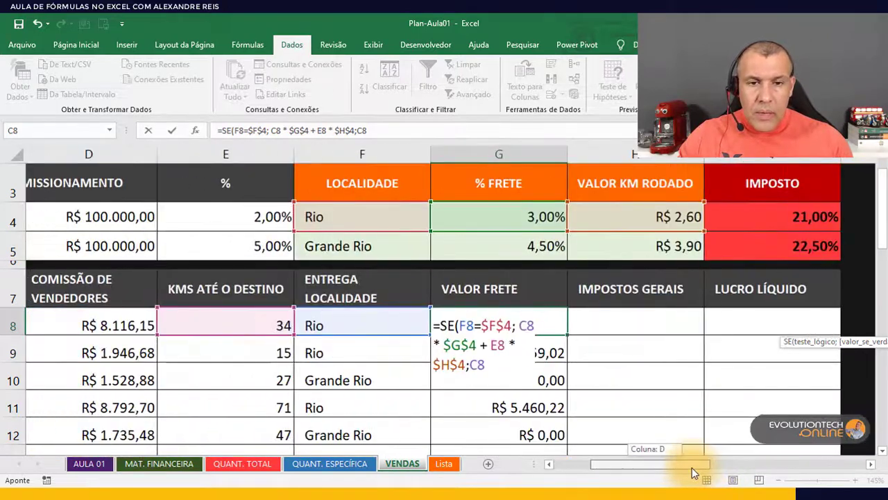
{"action": "left_click", "coordinate": [668, 325]}
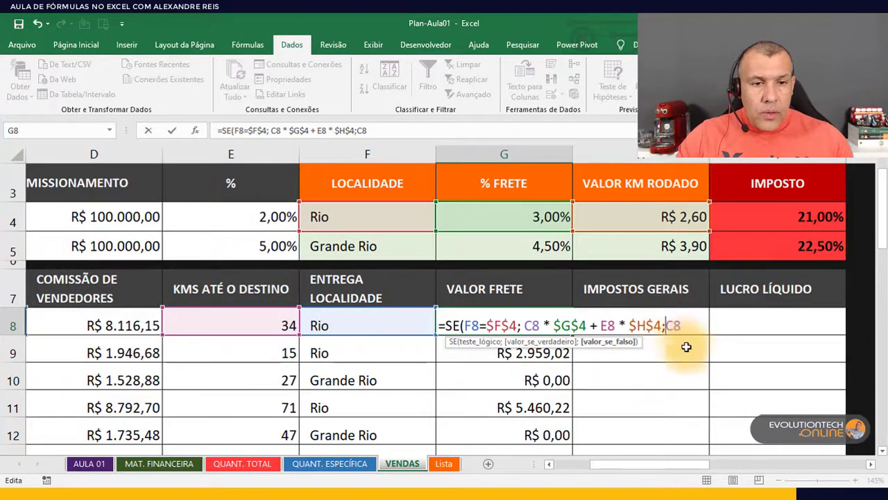
{"action": "left_click", "coordinate": [692, 327]}
{"action": "type", "text": "*"}
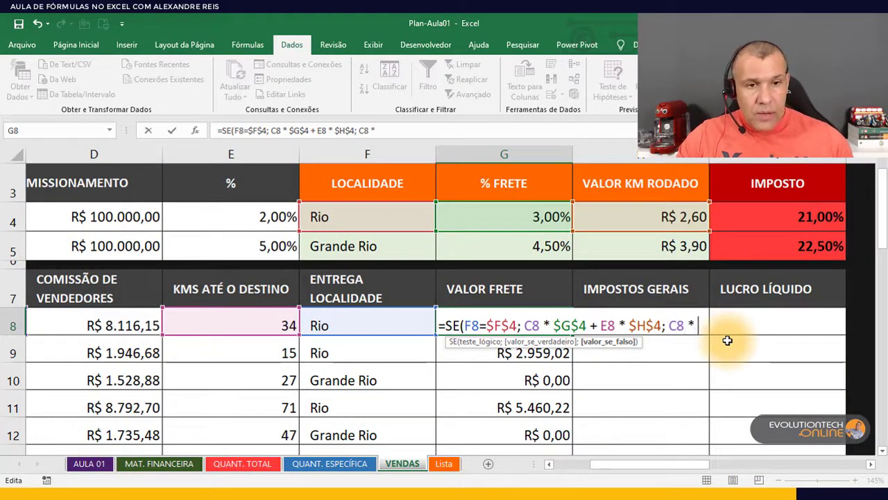
{"action": "left_click", "coordinate": [558, 251]}
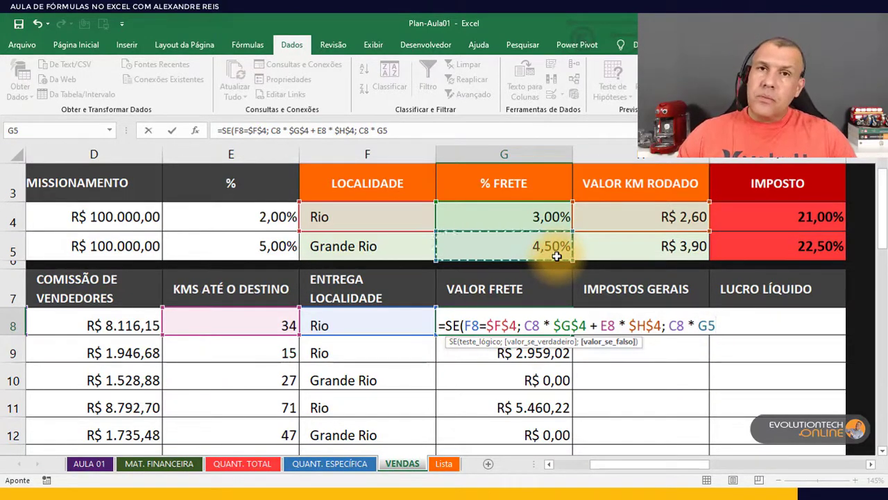
{"action": "type", "text": ")"}
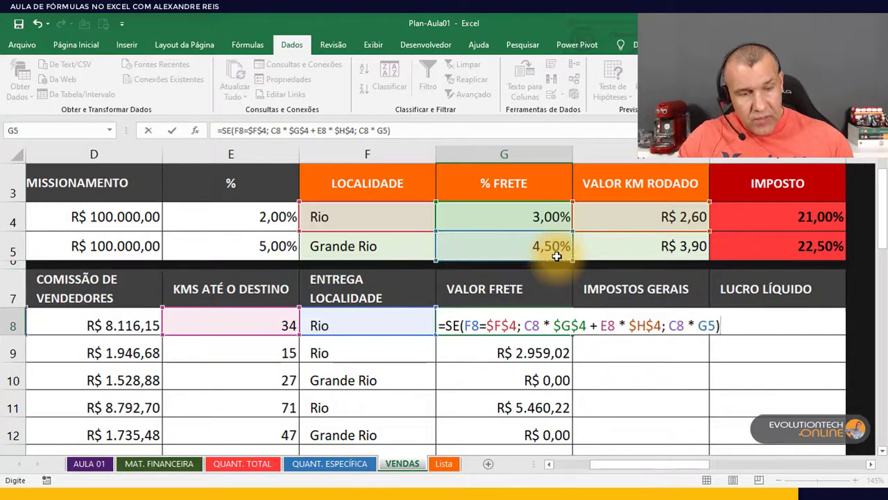
{"action": "key", "text": "Return"}
Try to copy G8's formula with the relative G5 reference down through G13, and undo the fill.
{"action": "left_click", "coordinate": [470, 326]}
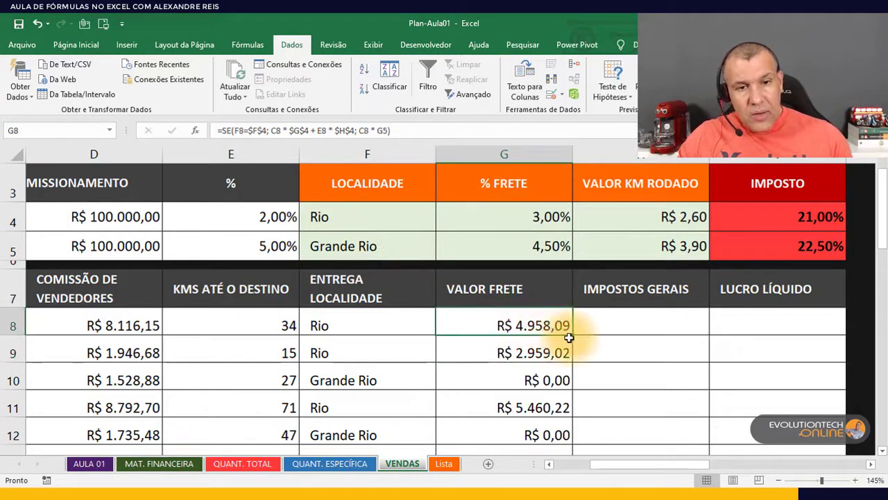
{"action": "double_click", "coordinate": [572, 333]}
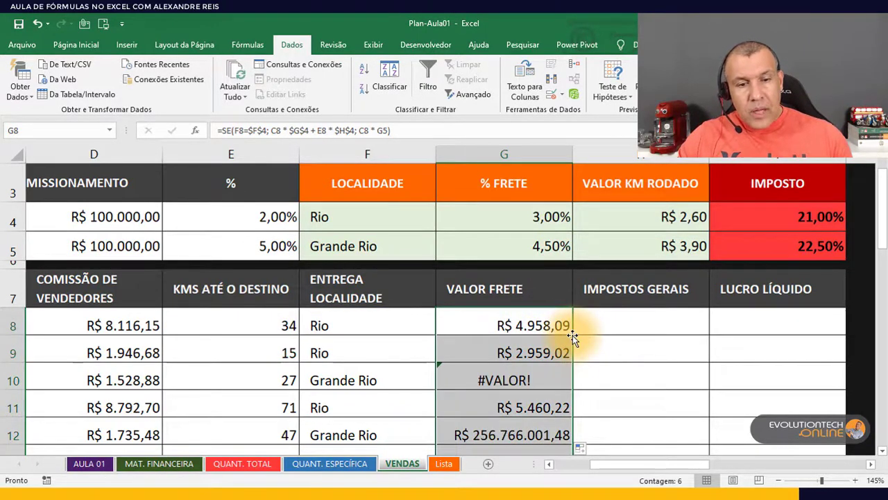
{"action": "left_click", "coordinate": [547, 325]}
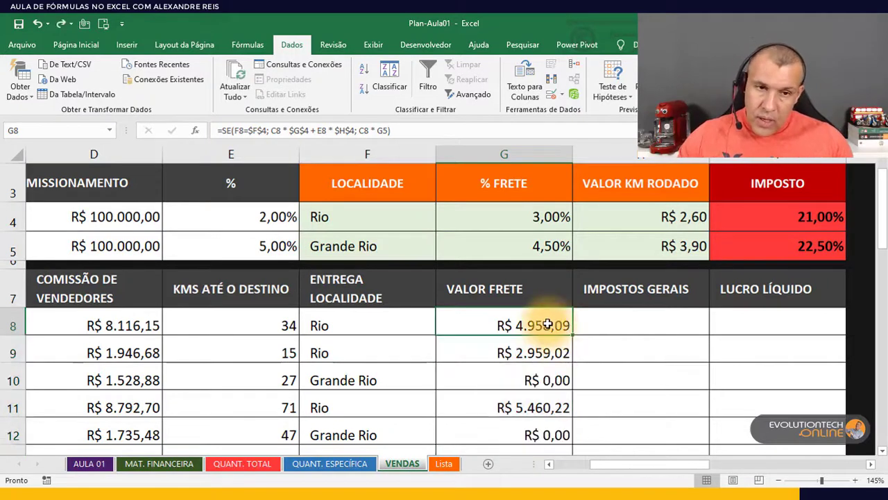
Make the G5 reference absolute in G8's value-if-false calculation, giving C8 * $G$5.
{"action": "double_click", "coordinate": [542, 319]}
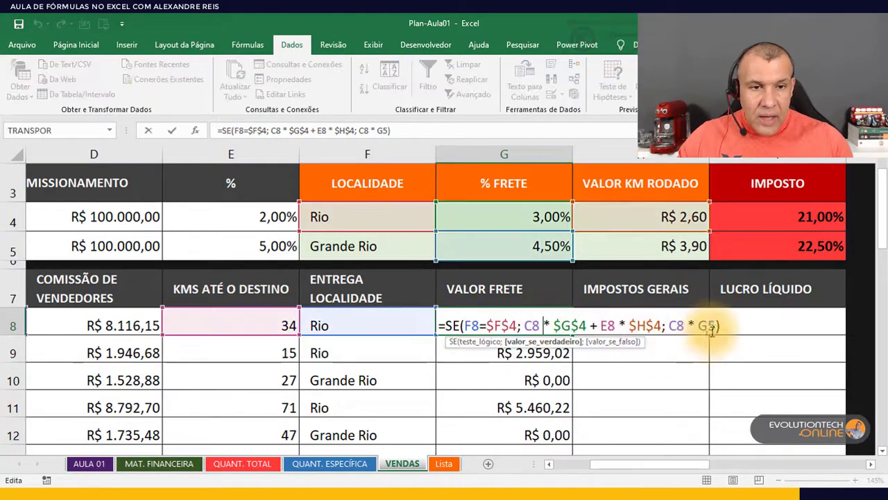
{"action": "left_click", "coordinate": [710, 325]}
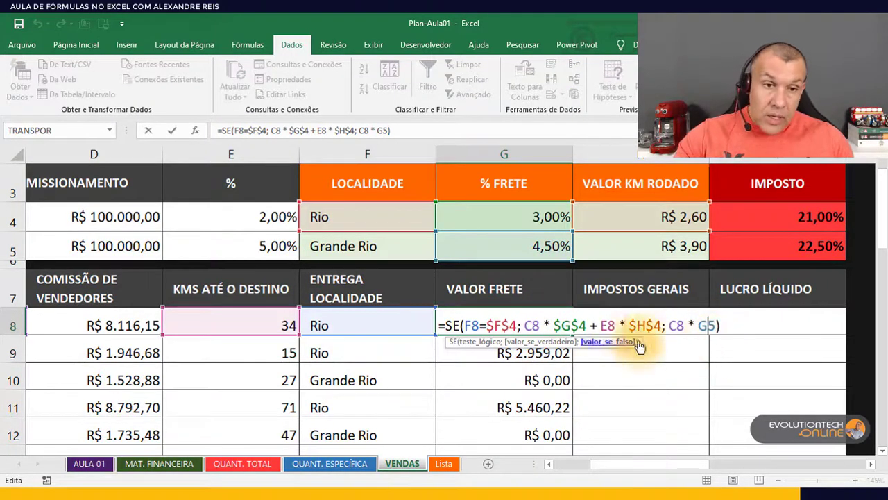
{"action": "key", "text": "F4"}
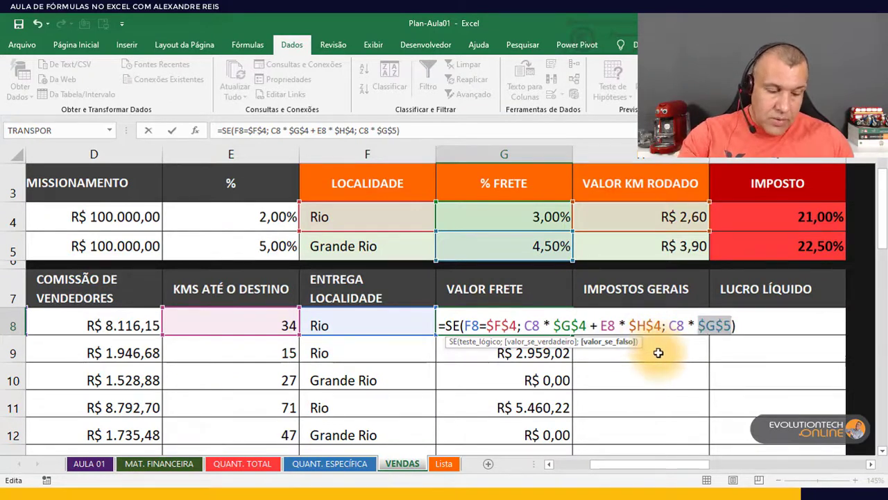
{"action": "key", "text": "Return"}
Copy the SE formula with the fixed $G$5 reference from G8 down through G13.
{"action": "left_click", "coordinate": [565, 322]}
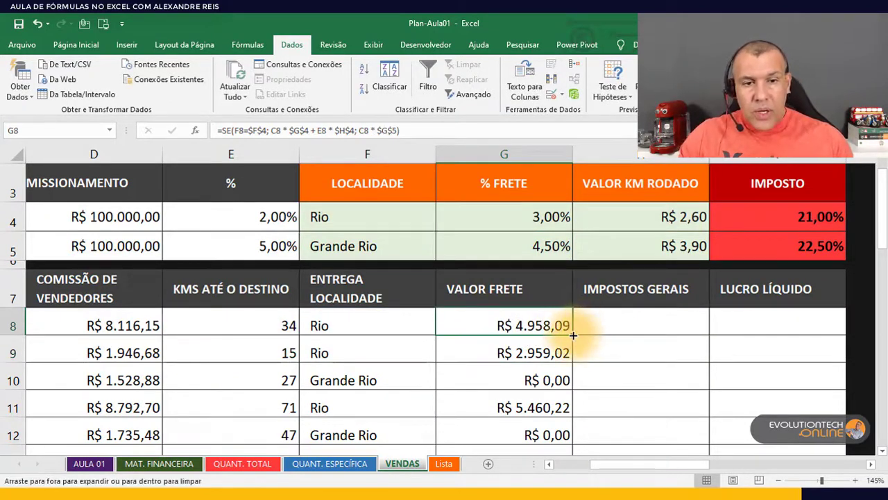
{"action": "double_click", "coordinate": [574, 335]}
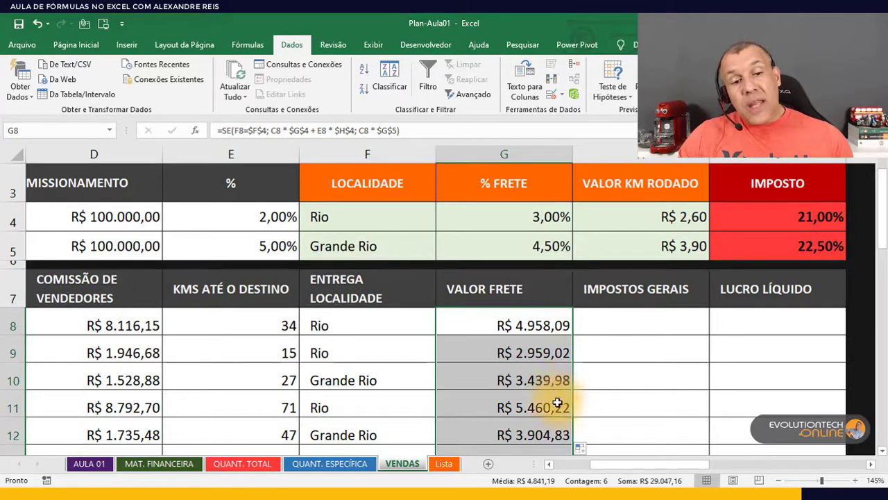
{"action": "scroll", "coordinate": [557, 403], "scroll_direction": "down", "scroll_amount": 1}
{"action": "scroll", "coordinate": [557, 402], "scroll_direction": "up", "scroll_amount": 1}
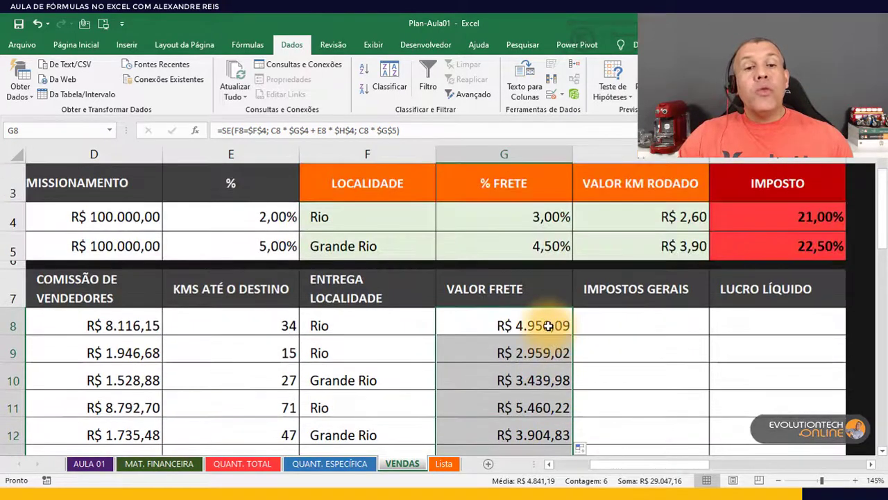
Extend the value-if-false calculation in G8's SE formula with + E8 * H5.
{"action": "double_click", "coordinate": [548, 325]}
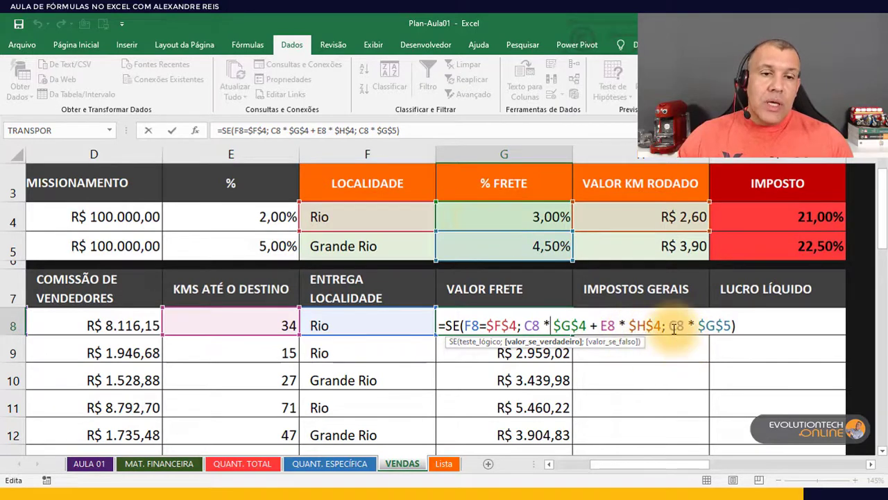
{"action": "left_click_drag", "start_coordinate": [672, 326], "coordinate": [732, 326]}
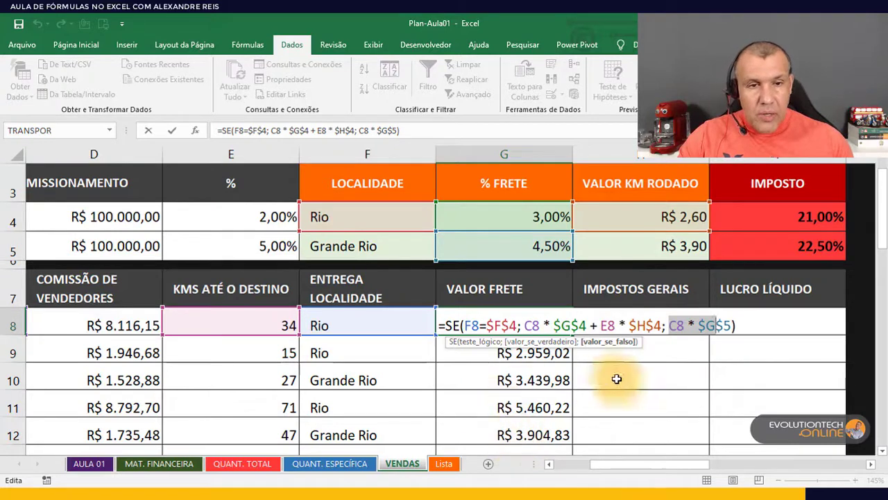
{"action": "left_click", "coordinate": [737, 324]}
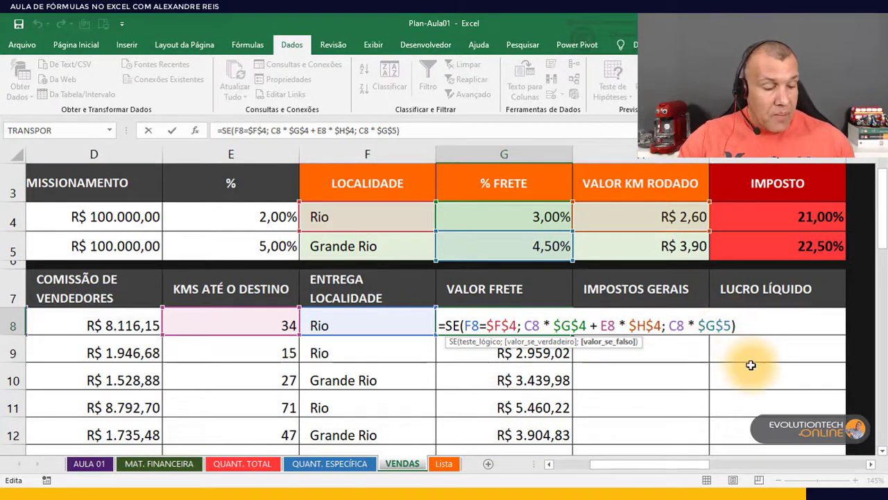
{"action": "type", "text": "+"}
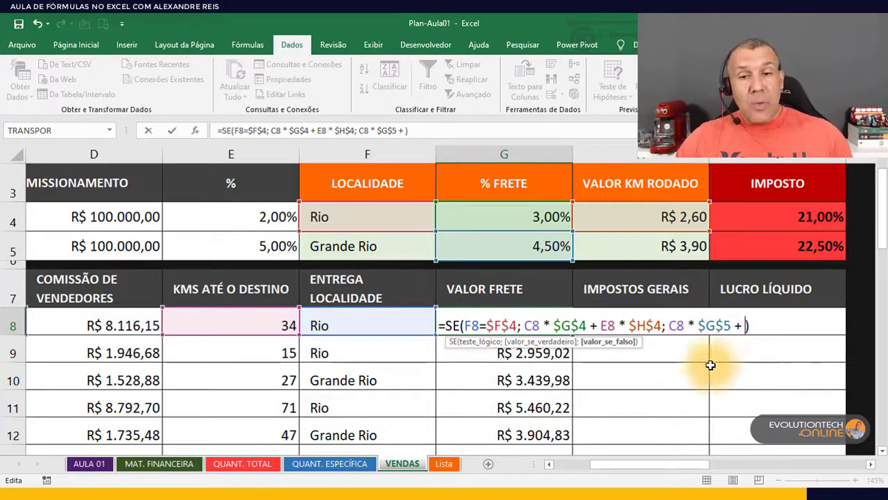
{"action": "left_click", "coordinate": [270, 322]}
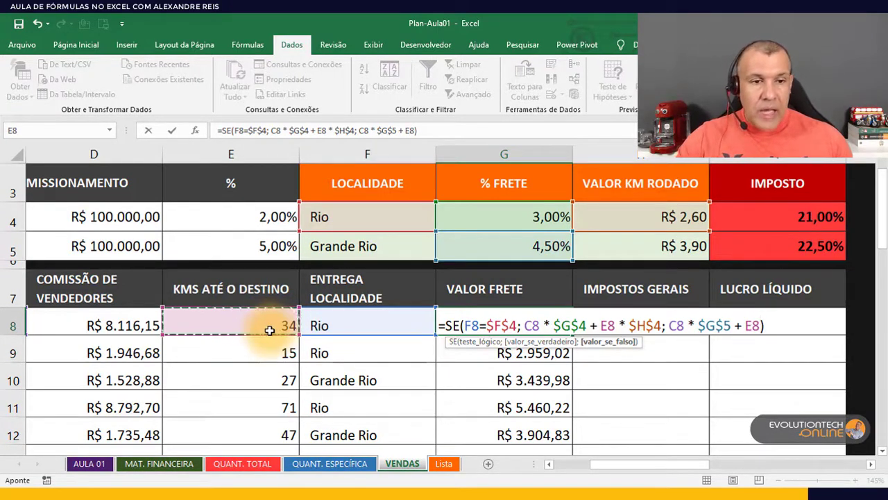
{"action": "type", "text": "*"}
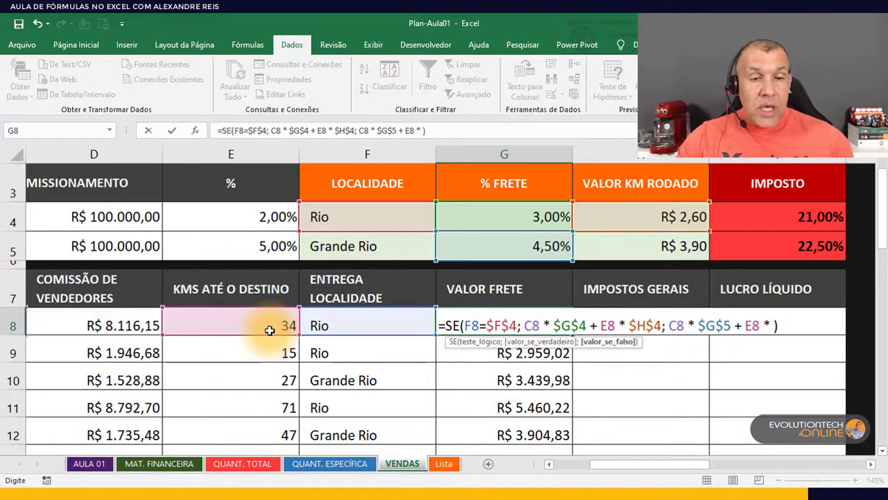
{"action": "left_click", "coordinate": [629, 248]}
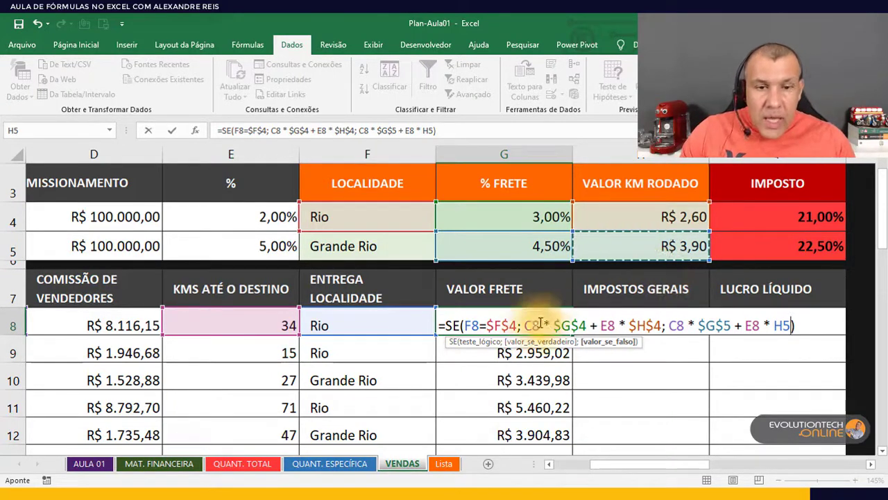
Replace G8's value-if-false calculation with a copy of the value-if-true expression, changing its references to give C8 * $G$5 + E8 * $H$5.
{"action": "left_click_drag", "start_coordinate": [525, 325], "coordinate": [785, 326]}
{"action": "double_click", "coordinate": [678, 326]}
{"action": "key", "text": "ctrl+v"}
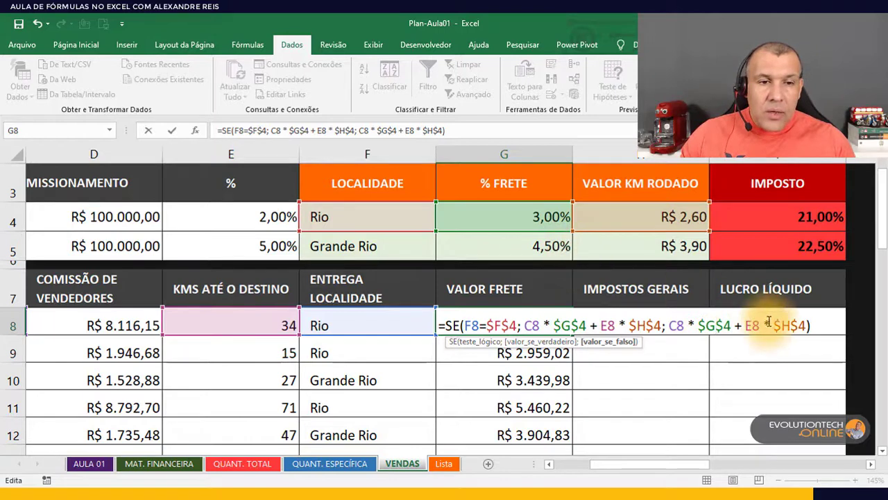
{"action": "left_click", "coordinate": [730, 325]}
{"action": "key", "text": "BackSpace"}
{"action": "type", "text": "5"}
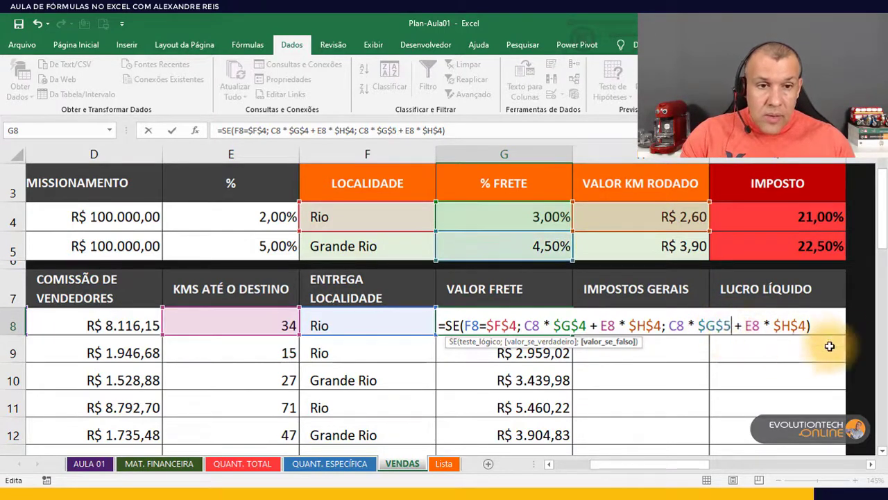
{"action": "left_click", "coordinate": [803, 326]}
{"action": "key", "text": "BackSpace"}
{"action": "type", "text": "5"}
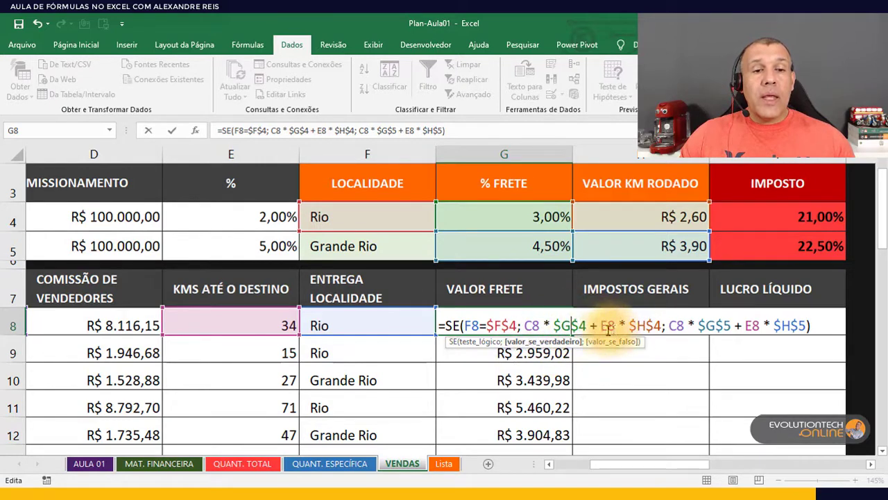
{"action": "left_click", "coordinate": [713, 324]}
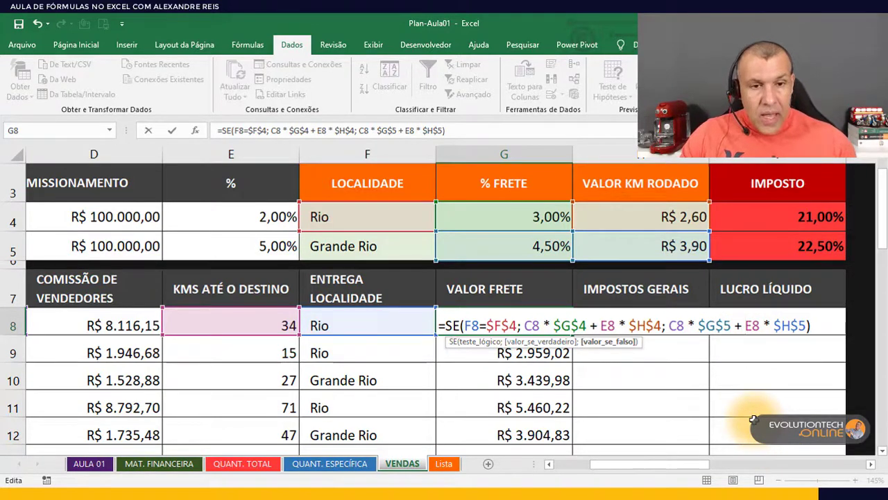
{"action": "key", "text": "Return"}
Copy G8's updated freight formula down through G13.
{"action": "left_click", "coordinate": [567, 331]}
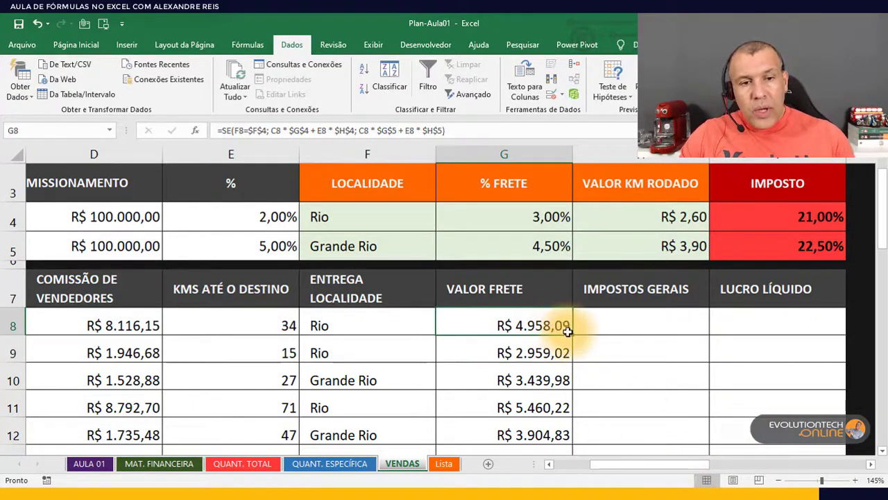
{"action": "double_click", "coordinate": [573, 335]}
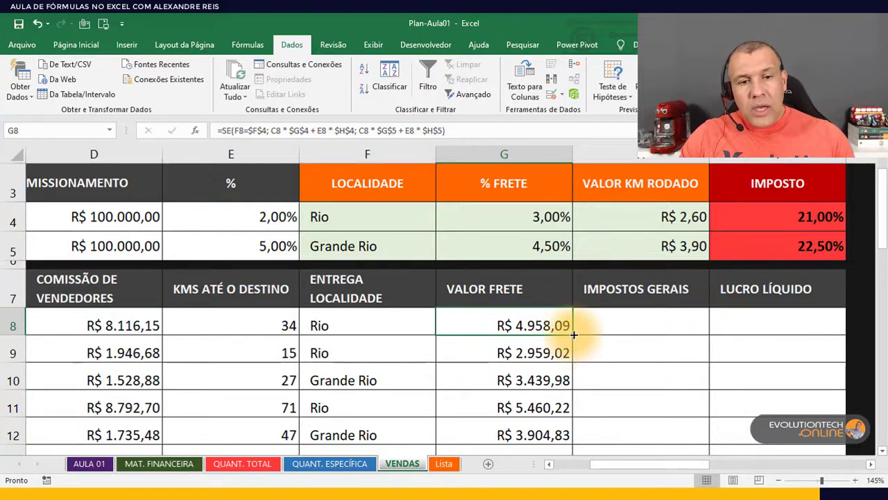
{"action": "double_click", "coordinate": [574, 335]}
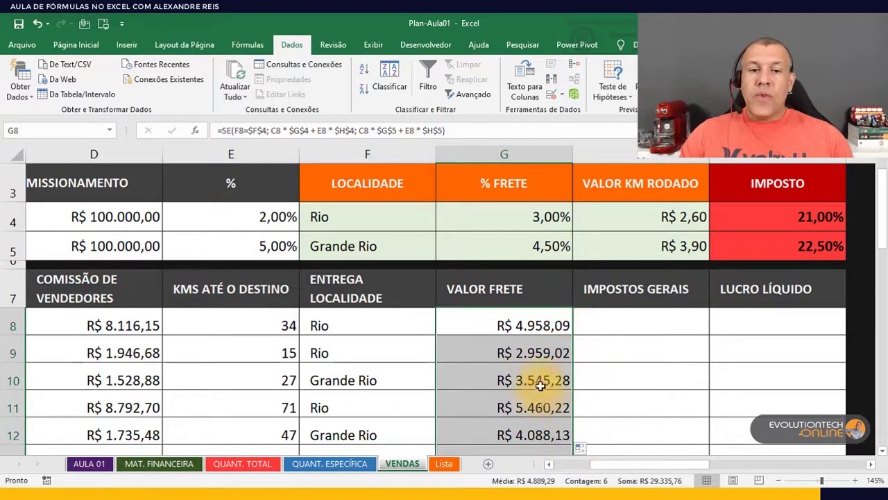
Check the copied freight formula in G9, the per-kilometre rates in H4 and H5, and the complete formula in G8.
{"action": "left_click", "coordinate": [531, 342]}
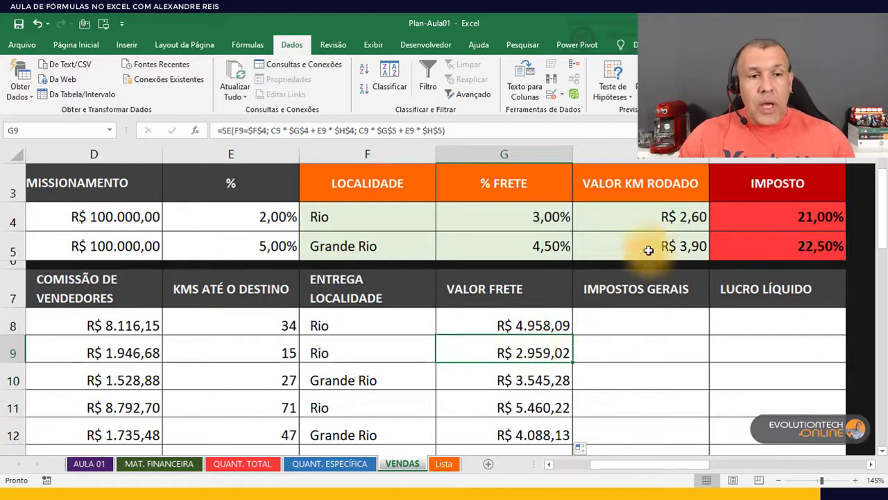
{"action": "left_click", "coordinate": [646, 222]}
{"action": "left_click", "coordinate": [637, 244]}
{"action": "scroll", "coordinate": [511, 407], "scroll_direction": "down", "scroll_amount": 1}
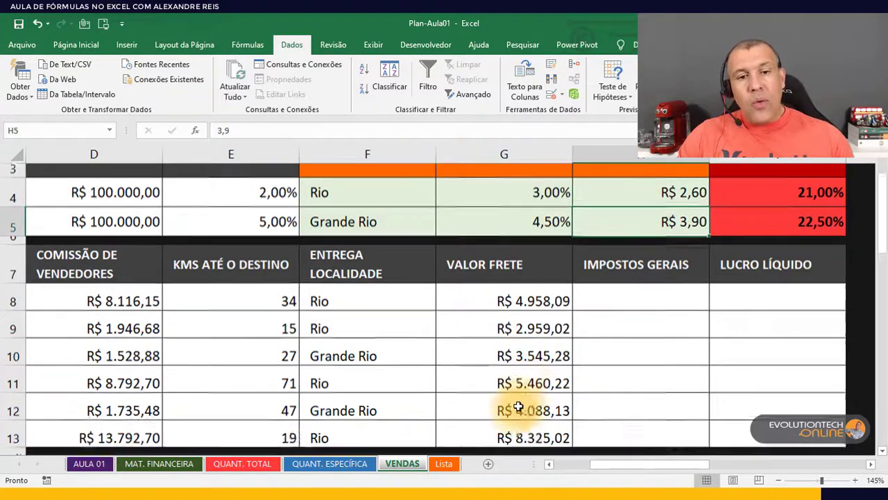
{"action": "scroll", "coordinate": [520, 368], "scroll_direction": "up", "scroll_amount": 1}
{"action": "double_click", "coordinate": [528, 325]}
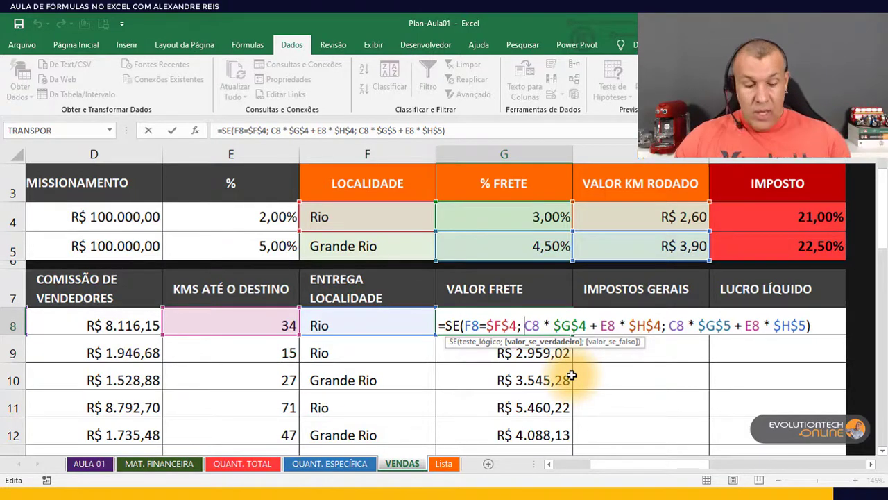
{"action": "key", "text": "Return"}
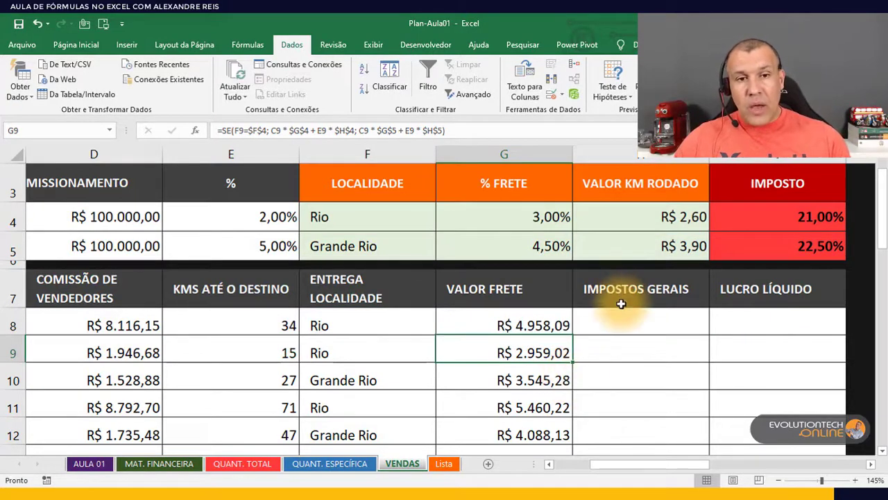
Look over the whole VENDAS table and inspect the cell references in G8's freight formula again.
{"action": "scroll", "coordinate": [641, 307], "scroll_direction": "down", "scroll_amount": 2}
{"action": "scroll", "coordinate": [645, 307], "scroll_direction": "up", "scroll_amount": 1}
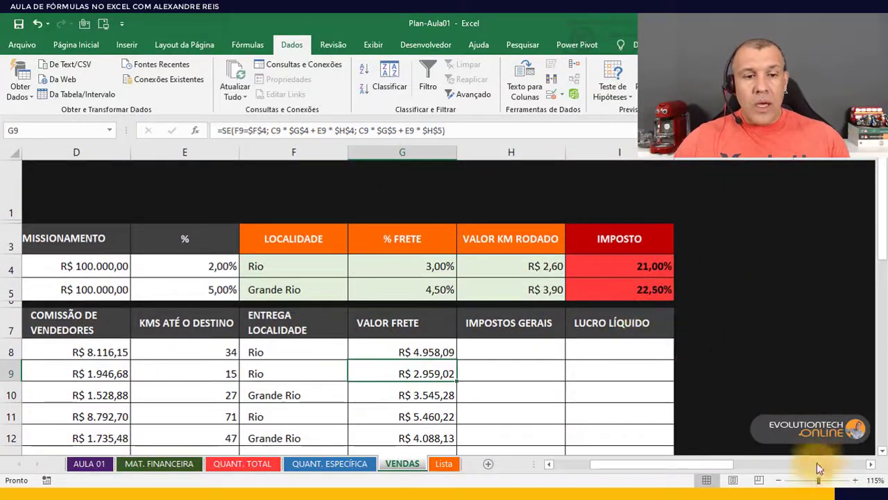
{"action": "left_click_drag", "start_coordinate": [711, 465], "coordinate": [666, 463]}
{"action": "scroll", "coordinate": [659, 452], "scroll_direction": "down", "scroll_amount": 2}
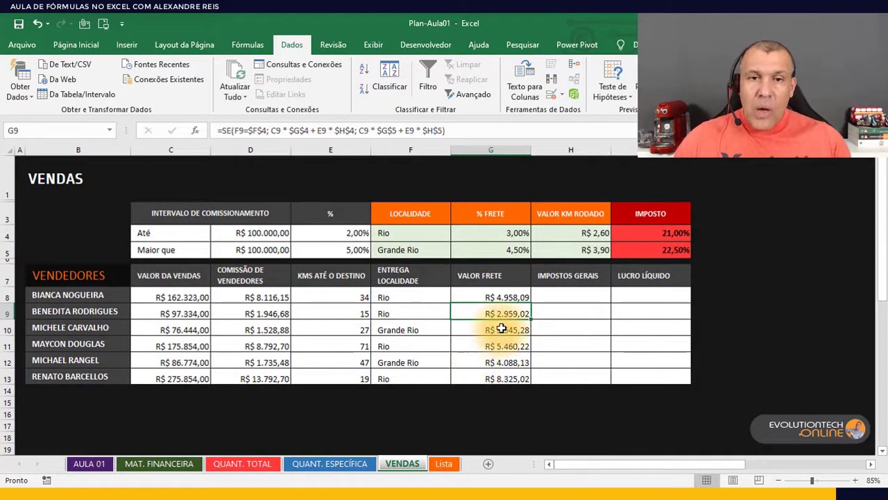
{"action": "scroll", "coordinate": [496, 333], "scroll_direction": "up", "scroll_amount": 2}
{"action": "scroll", "coordinate": [508, 323], "scroll_direction": "down", "scroll_amount": 2}
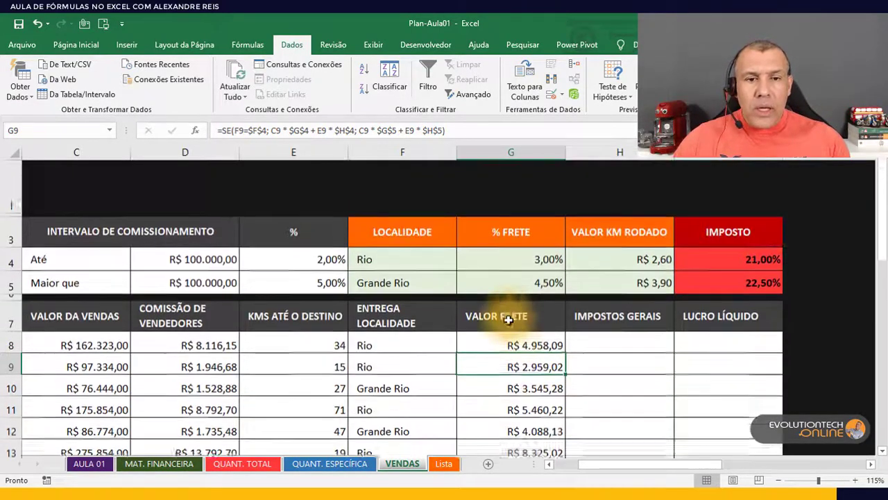
{"action": "scroll", "coordinate": [511, 321], "scroll_direction": "up", "scroll_amount": 2}
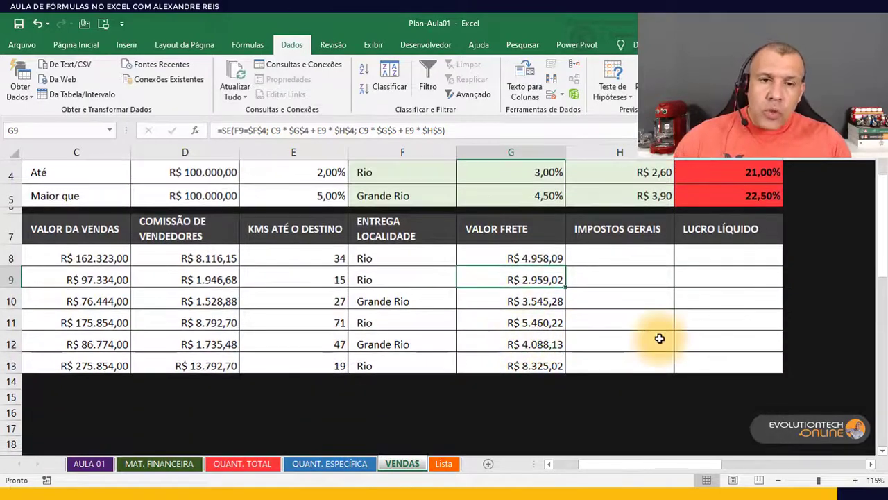
{"action": "scroll", "coordinate": [659, 337], "scroll_direction": "up", "scroll_amount": 1}
{"action": "double_click", "coordinate": [585, 269]}
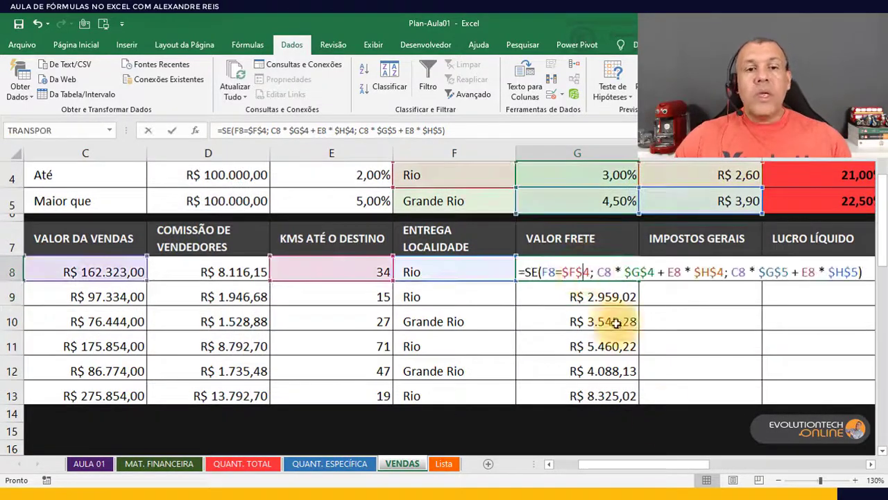
{"action": "key", "text": "Escape"}
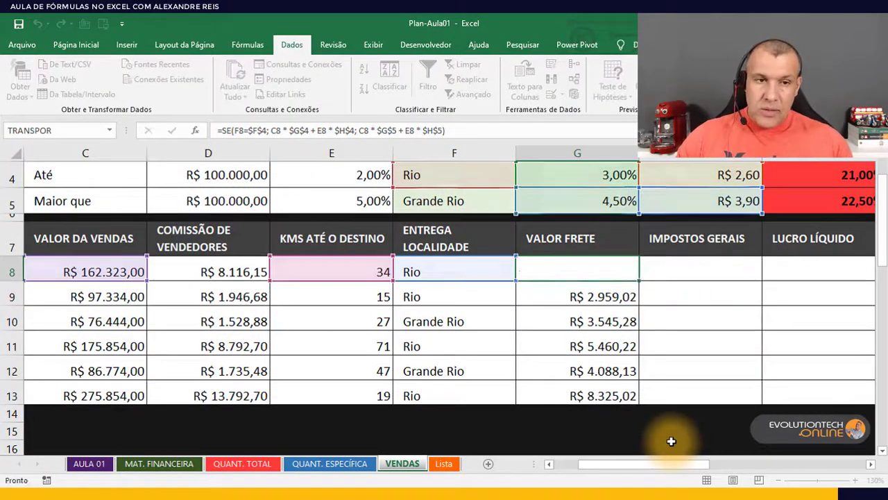
Examine the IMPOSTOS GERAIS column and the IMPOSTO rates that apply to Rio and Grande Rio.
{"action": "left_click", "coordinate": [871, 463]}
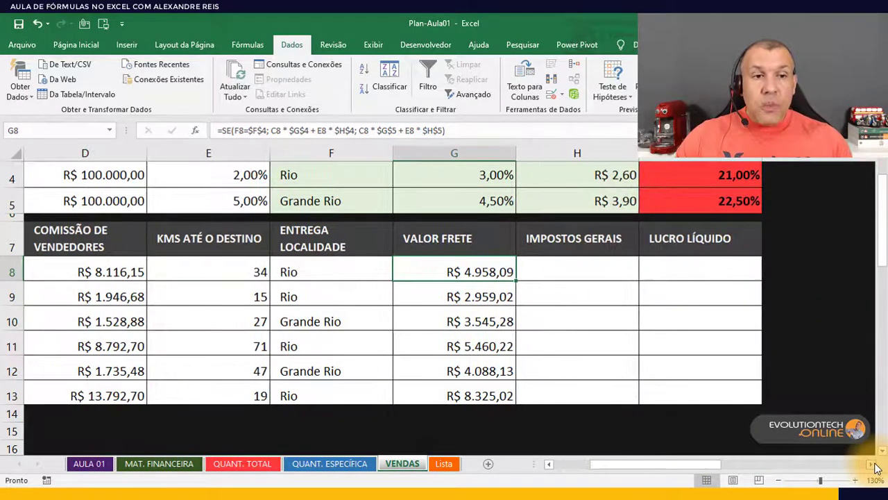
{"action": "left_click_drag", "start_coordinate": [882, 230], "coordinate": [883, 220]}
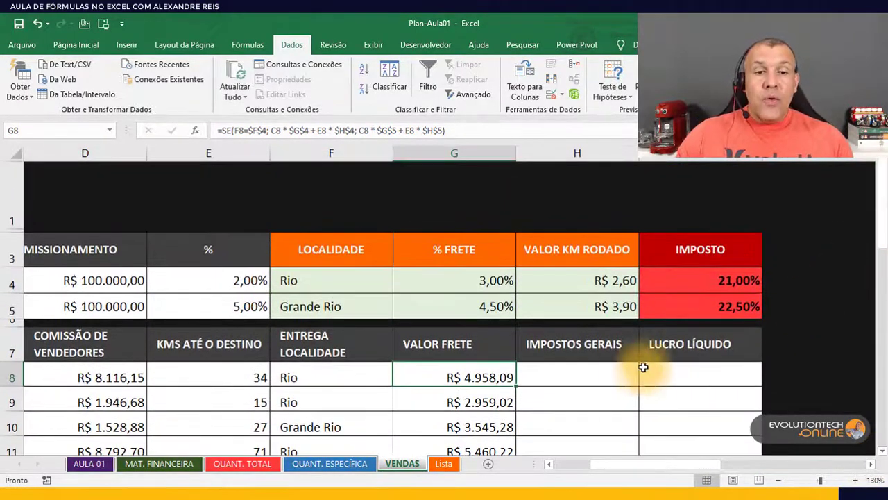
{"action": "left_click", "coordinate": [451, 344]}
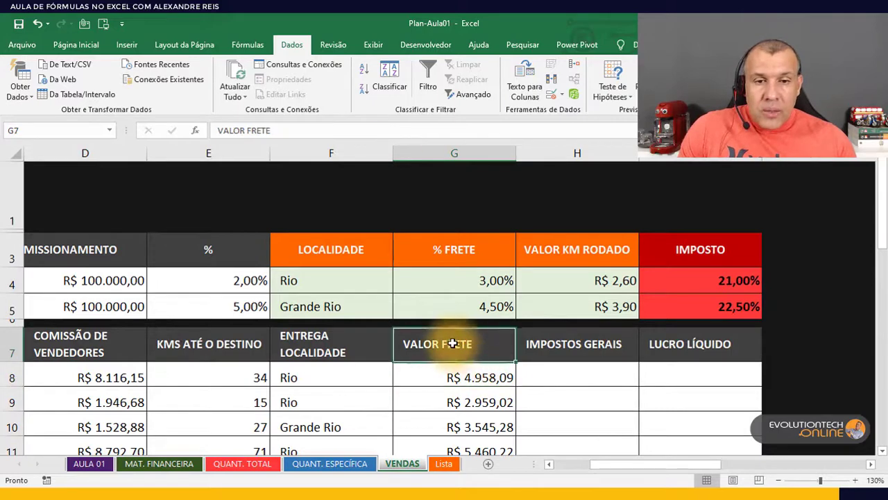
{"action": "left_click", "coordinate": [563, 350]}
{"action": "left_click", "coordinate": [564, 379]}
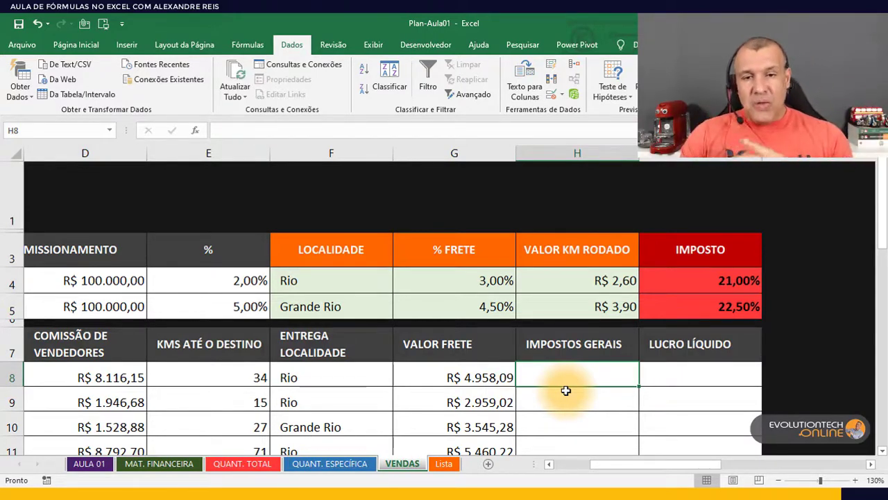
{"action": "left_click", "coordinate": [359, 279]}
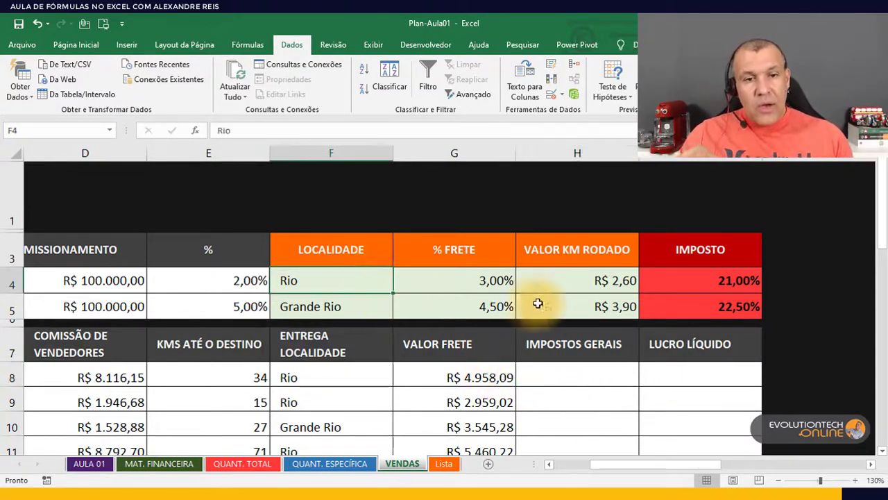
{"action": "left_click", "coordinate": [671, 277]}
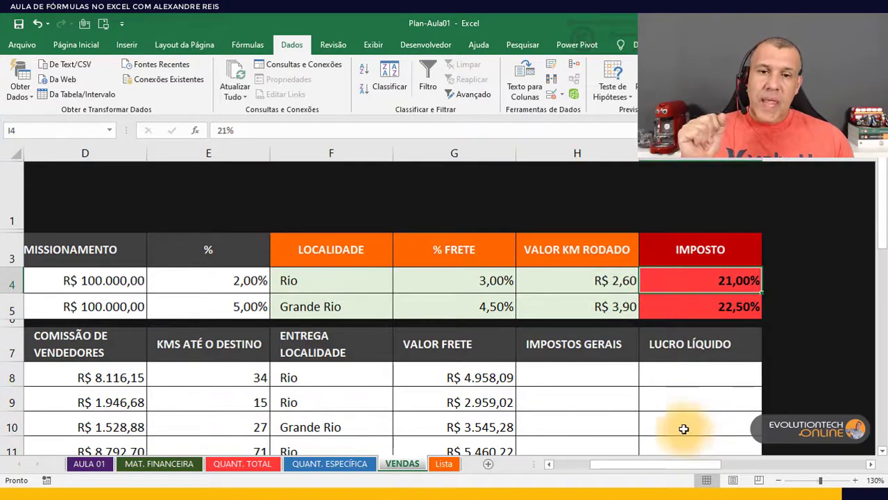
{"action": "left_click", "coordinate": [365, 309]}
{"action": "left_click", "coordinate": [733, 305]}
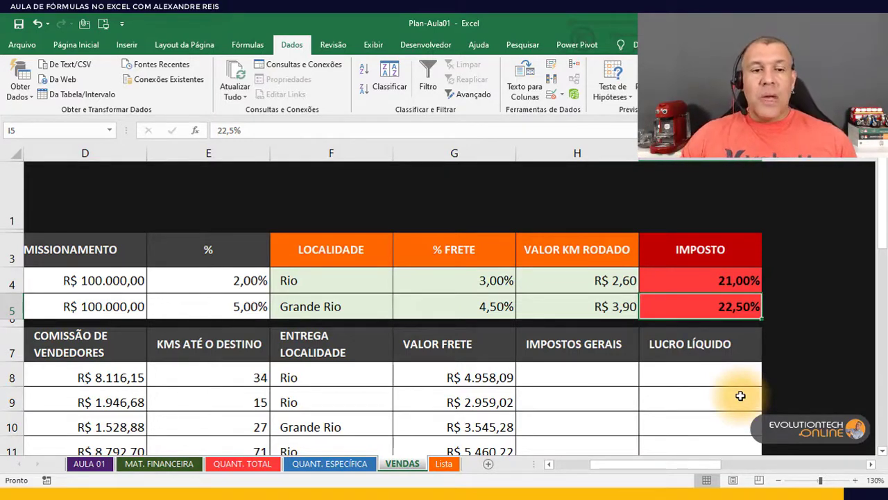
Begin an SE formula in H8 under IMPOSTOS GERAIS with the logical test F8 = F4.
{"action": "left_click", "coordinate": [569, 376]}
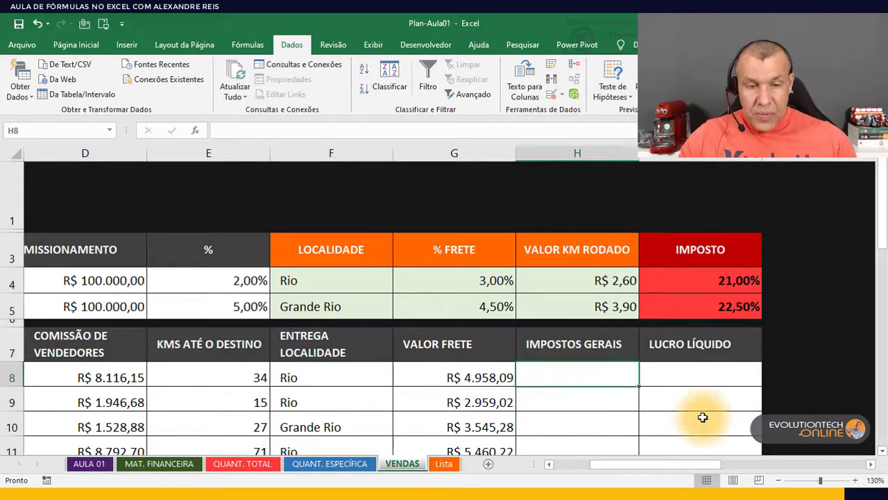
{"action": "type", "text": "=SE"}
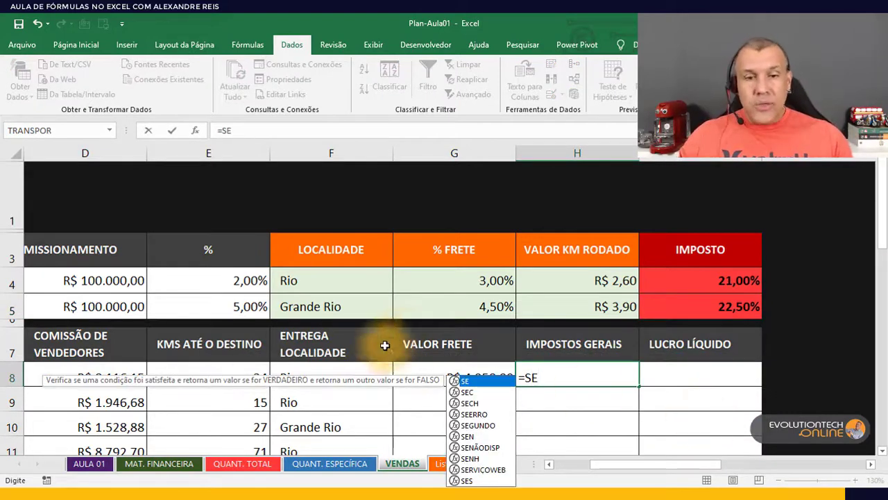
{"action": "double_click", "coordinate": [471, 381]}
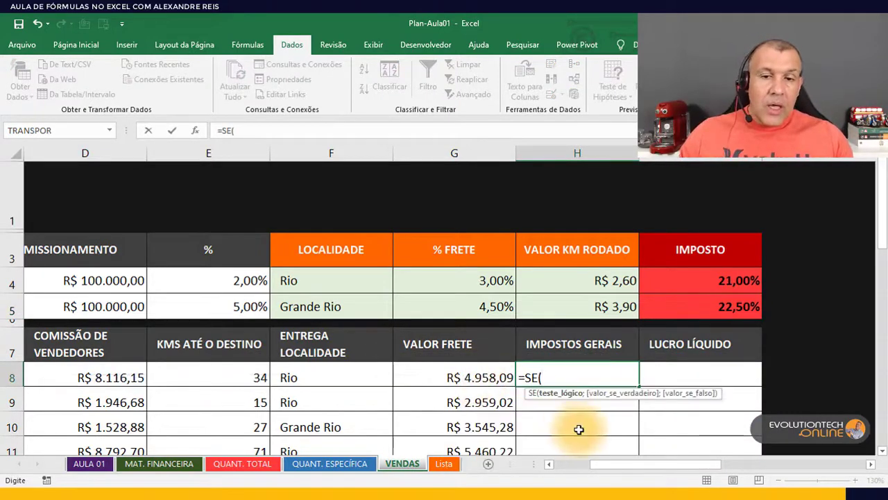
{"action": "left_click", "coordinate": [311, 378]}
{"action": "type", "text": "="}
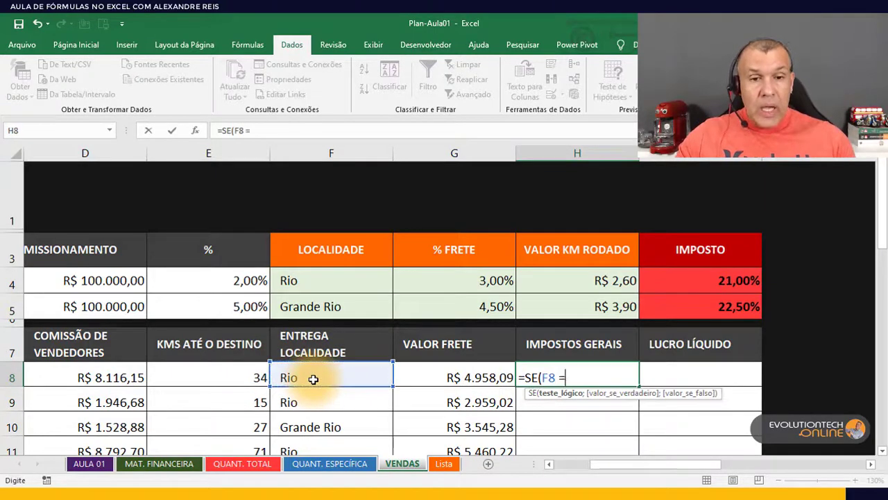
{"action": "left_click", "coordinate": [369, 281]}
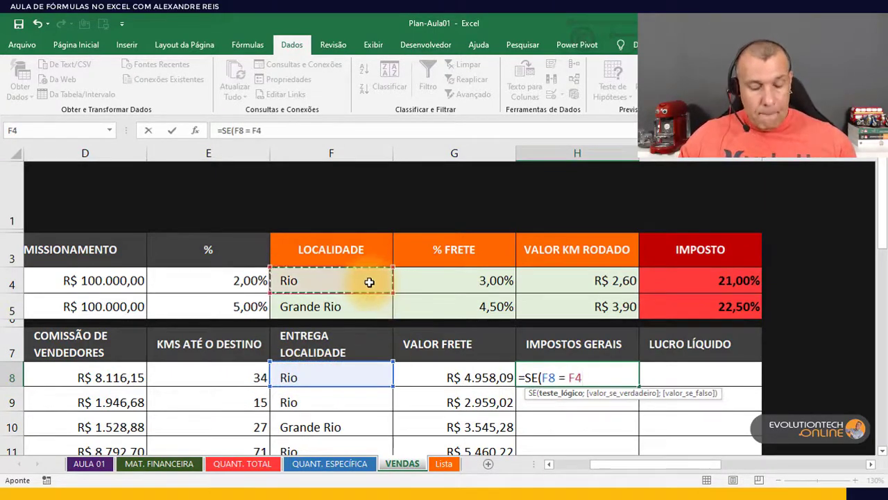
{"action": "type", "text": ";"}
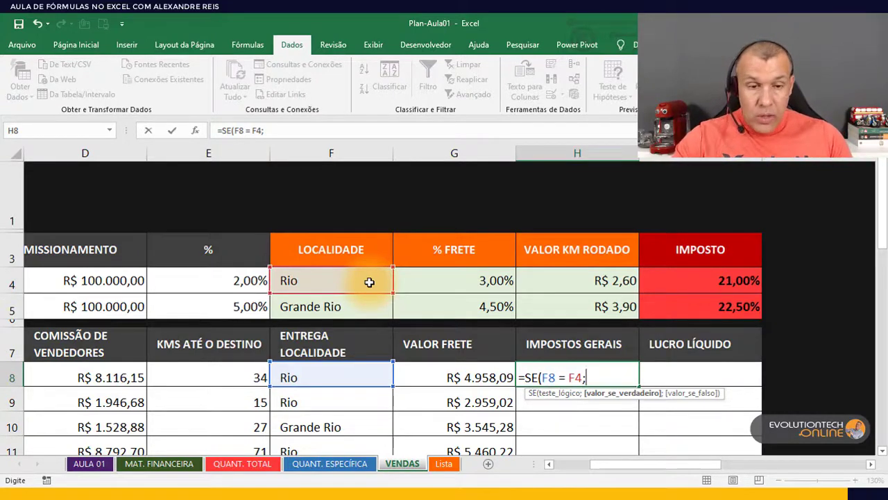
Complete H8's SE formula with C8 * I4 as the true value and C8 * I5 as the false value.
{"action": "type", "text": "C8"}
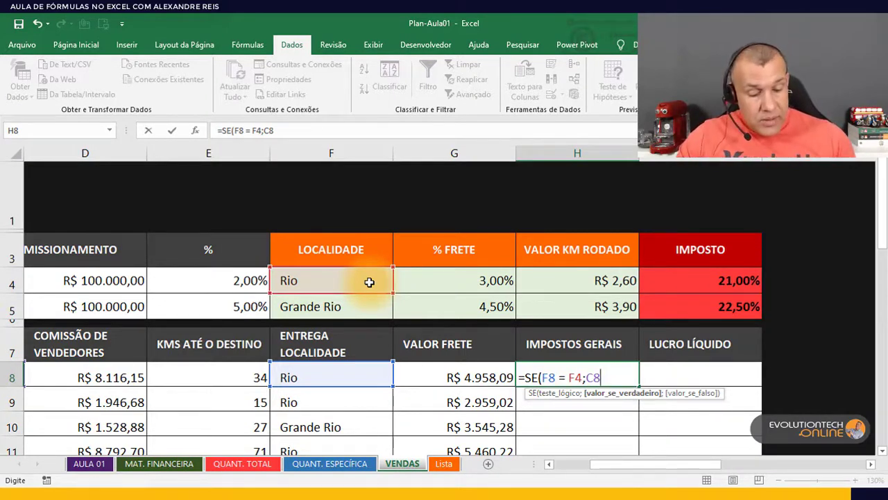
{"action": "type", "text": "*"}
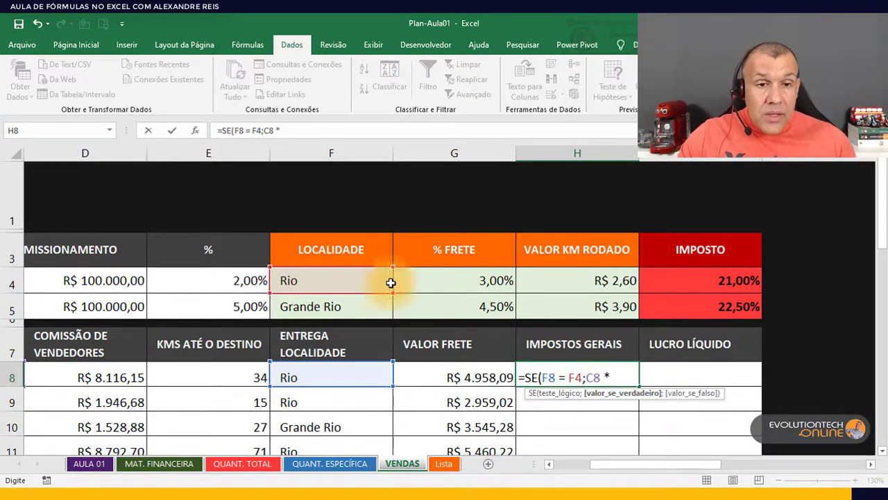
{"action": "left_click", "coordinate": [725, 280]}
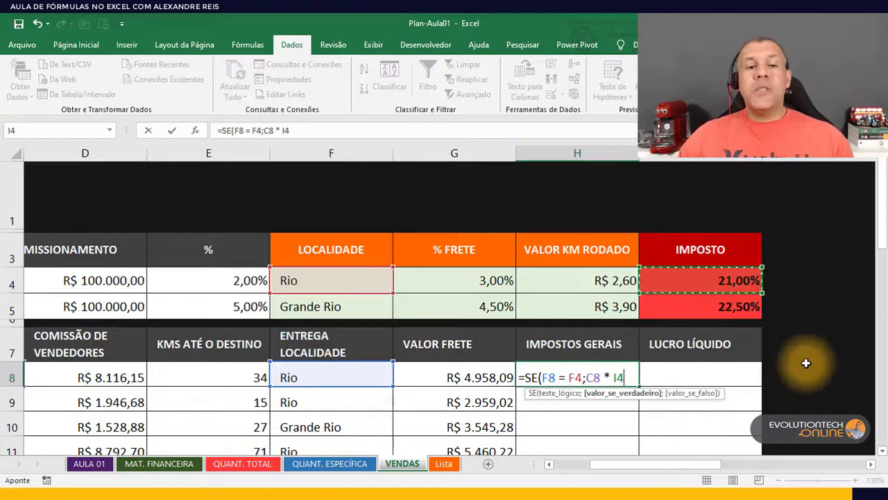
{"action": "type", "text": ";"}
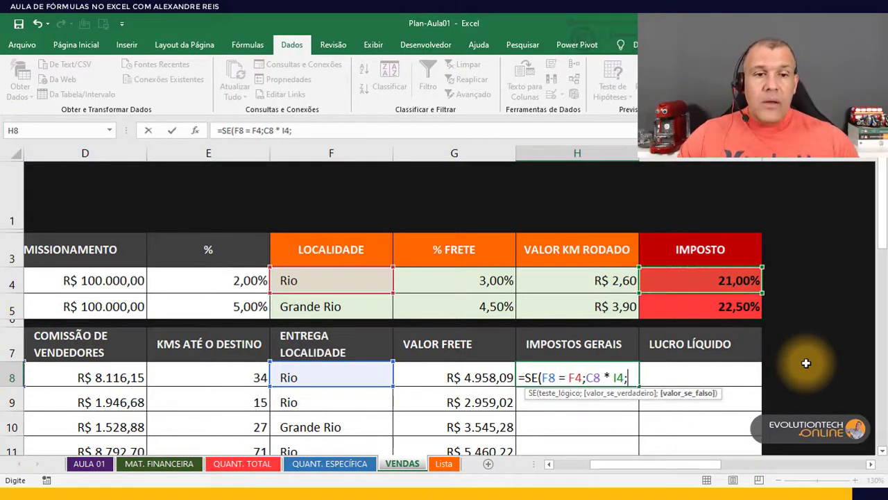
{"action": "type", "text": "C8"}
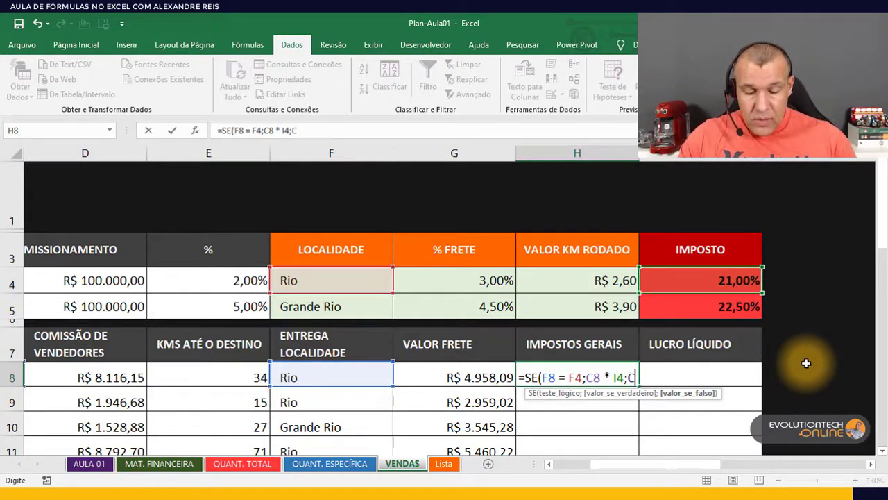
{"action": "type", "text": " *"}
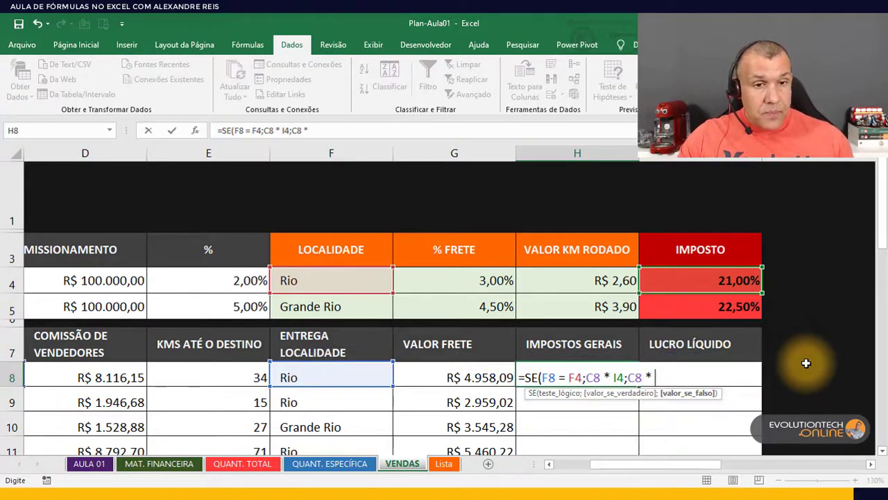
{"action": "left_click", "coordinate": [739, 306]}
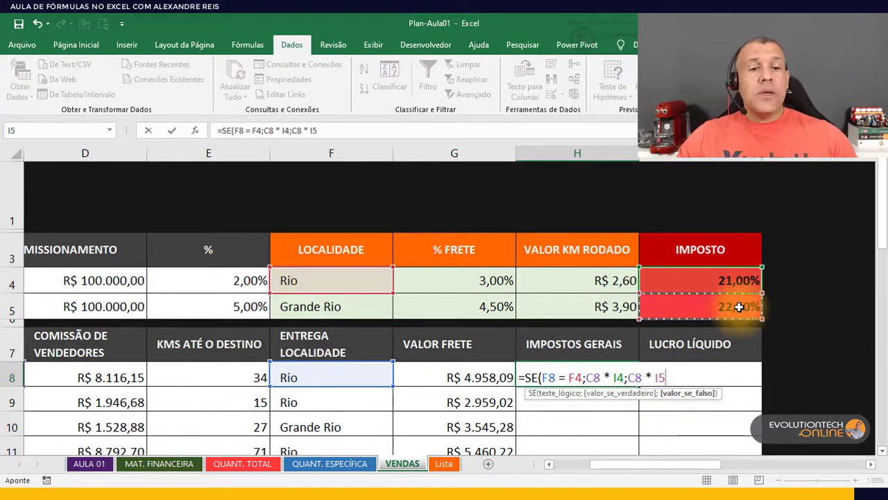
{"action": "type", "text": ")"}
{"action": "key", "text": "Return"}
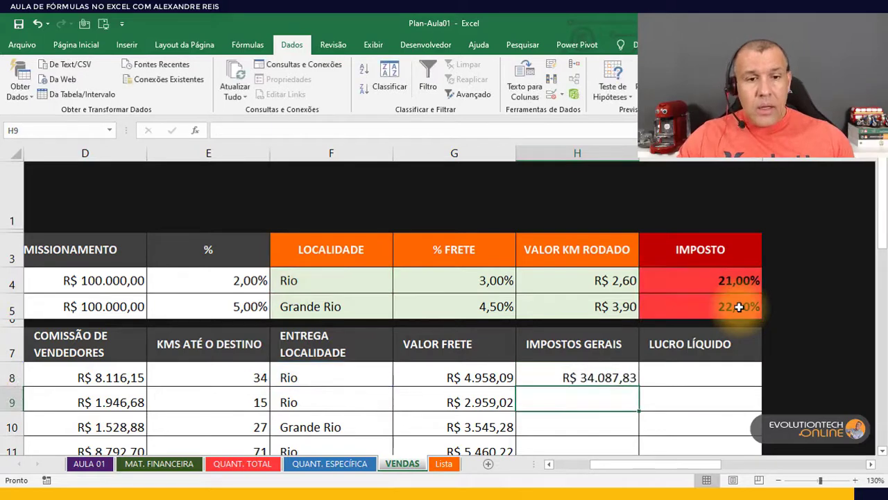
Compare the tax formula in H8 with the sales value it refers to in C8.
{"action": "left_click", "coordinate": [624, 375]}
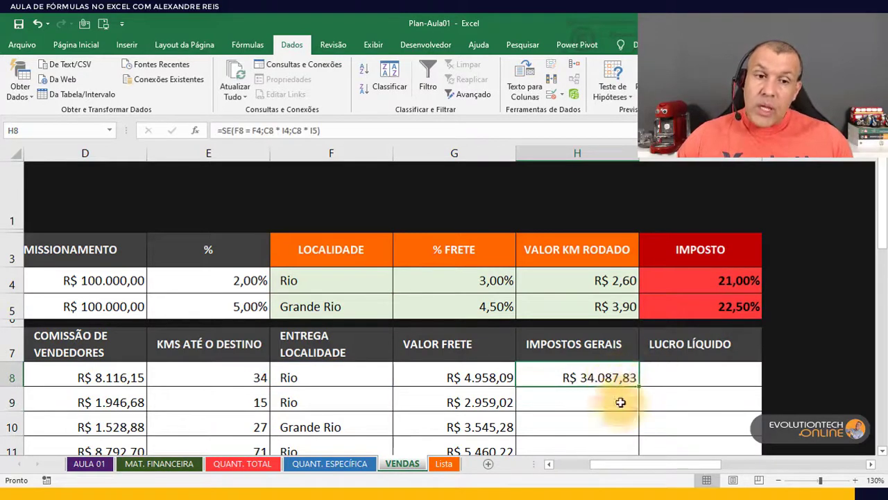
{"action": "left_click_drag", "start_coordinate": [675, 463], "coordinate": [636, 465]}
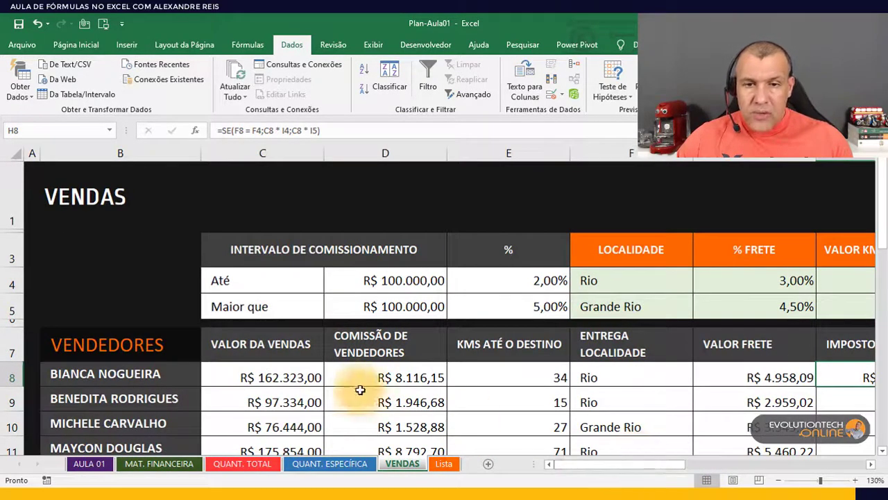
{"action": "left_click", "coordinate": [307, 377]}
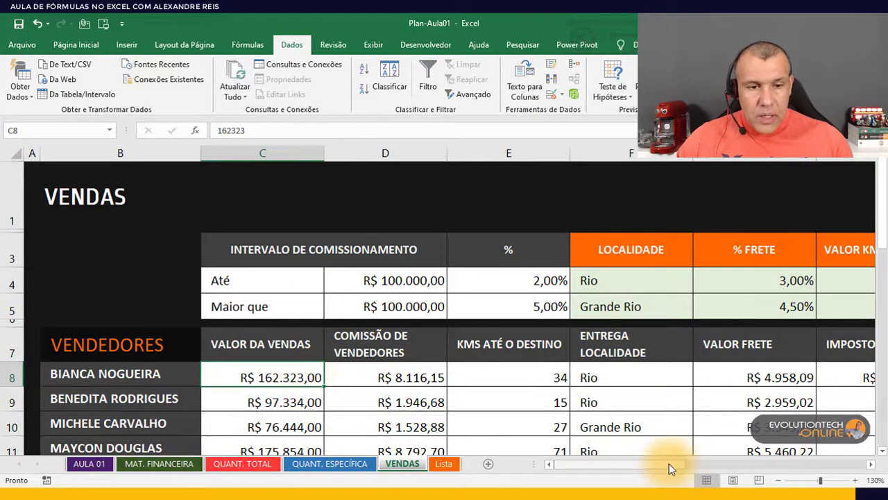
{"action": "left_click_drag", "start_coordinate": [669, 464], "coordinate": [715, 464]}
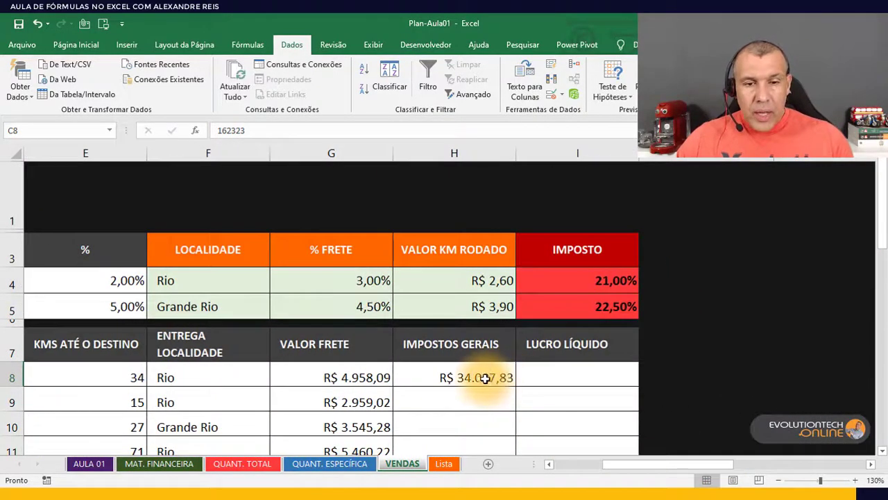
Make the F4, I4 and I5 references in H8's tax formula absolute and copy the formula down through H13.
{"action": "left_click", "coordinate": [481, 377]}
{"action": "double_click", "coordinate": [482, 377]}
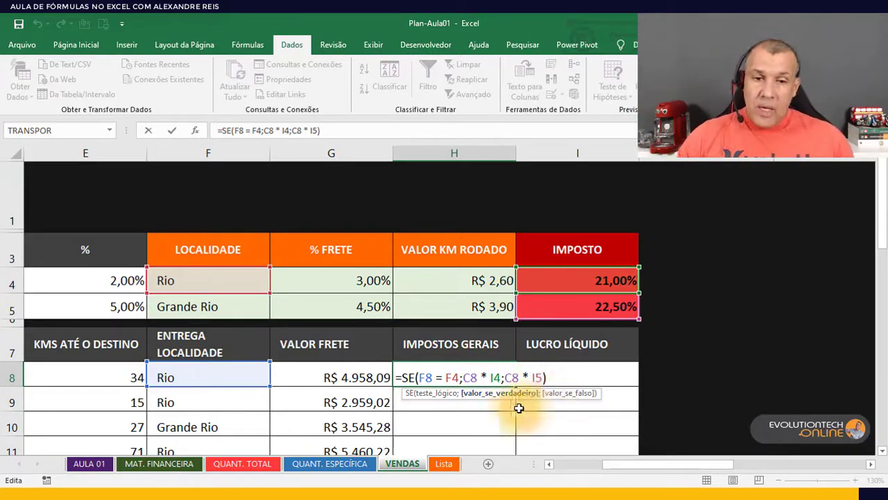
{"action": "left_click", "coordinate": [426, 380]}
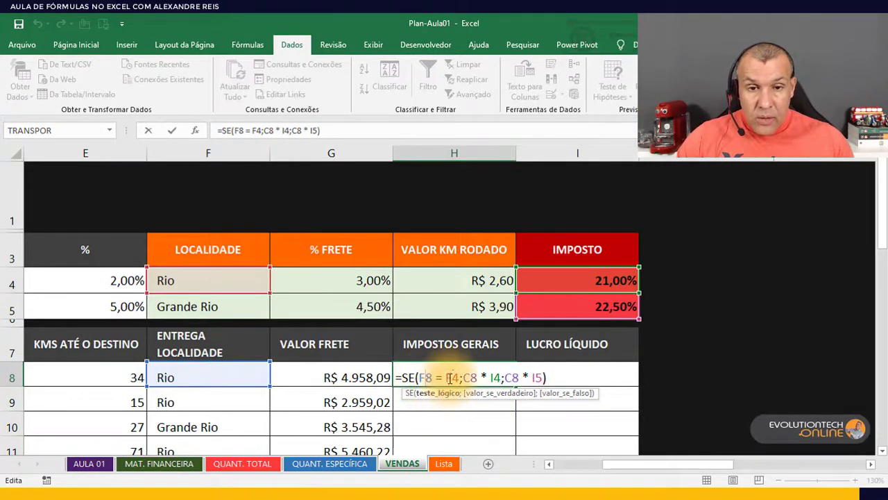
{"action": "left_click", "coordinate": [449, 378]}
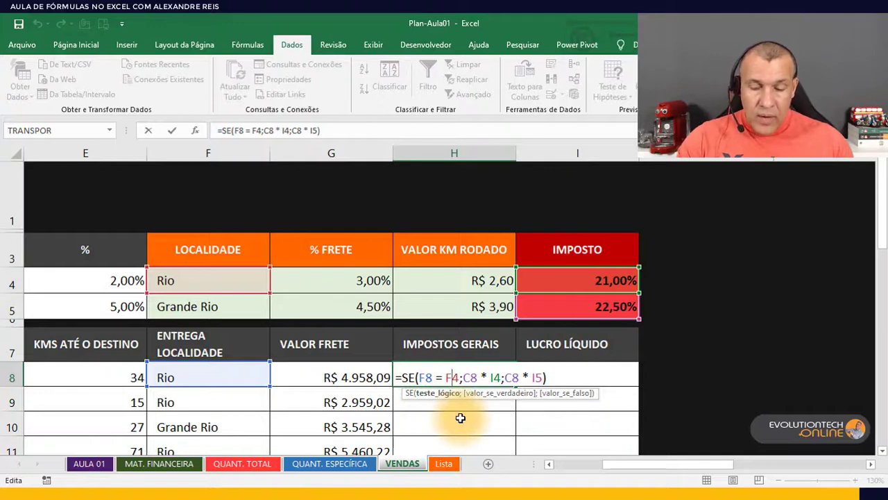
{"action": "key", "text": "F4"}
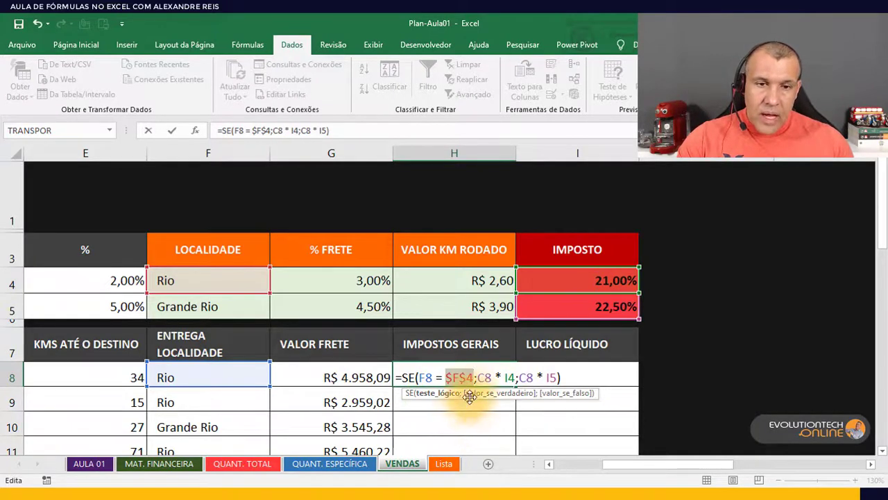
{"action": "left_click", "coordinate": [510, 378]}
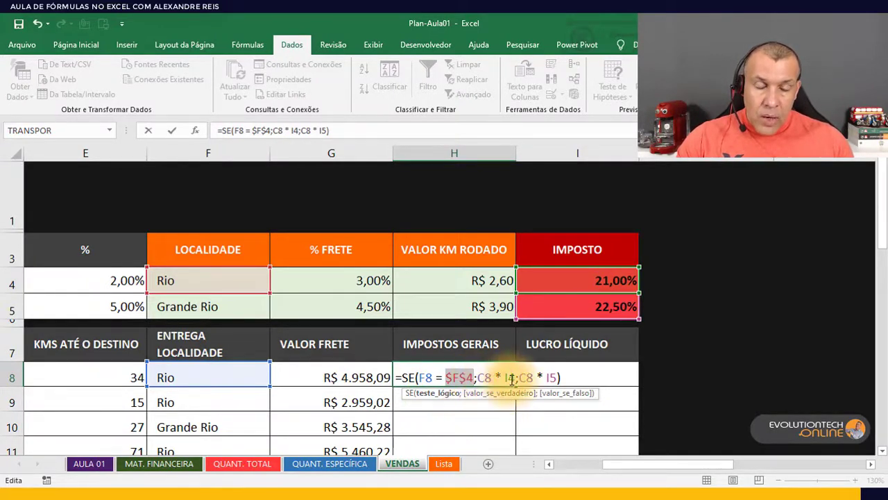
{"action": "key", "text": "F4"}
{"action": "left_click", "coordinate": [568, 378]}
{"action": "key", "text": "F4"}
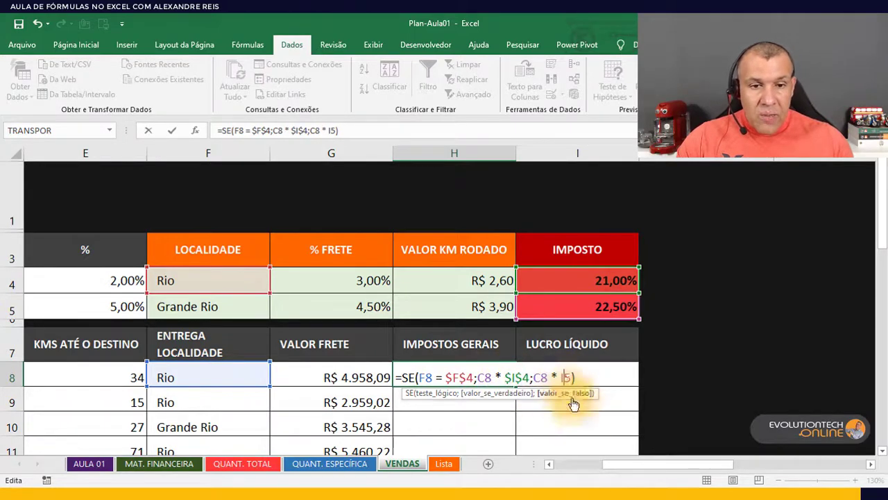
{"action": "key", "text": "ctrl+Return"}
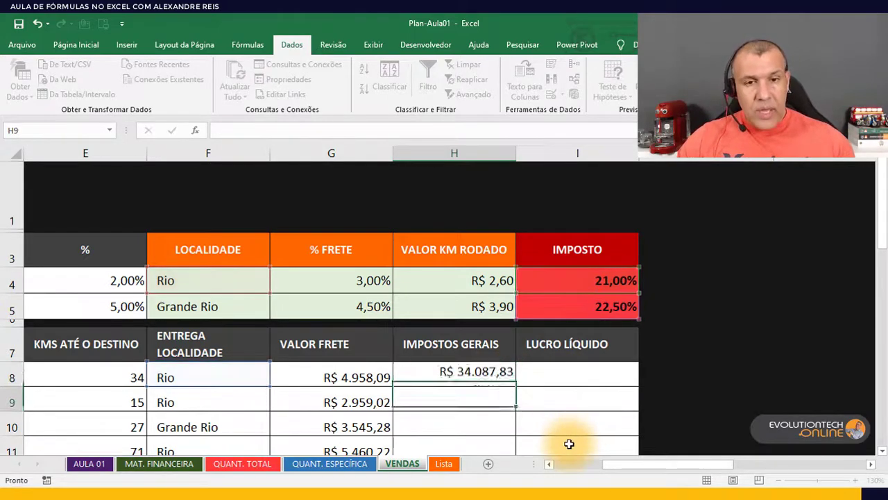
{"action": "double_click", "coordinate": [515, 386]}
{"action": "scroll", "coordinate": [501, 394], "scroll_direction": "down", "scroll_amount": 1}
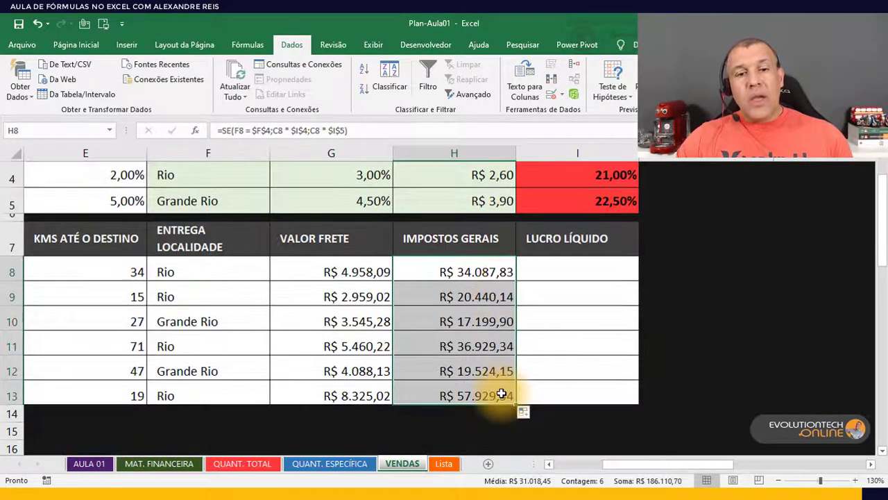
Check the cell references of the copied tax formulas in H9 and H10 against the IMPOSTO rates.
{"action": "left_click", "coordinate": [467, 294]}
{"action": "double_click", "coordinate": [467, 297]}
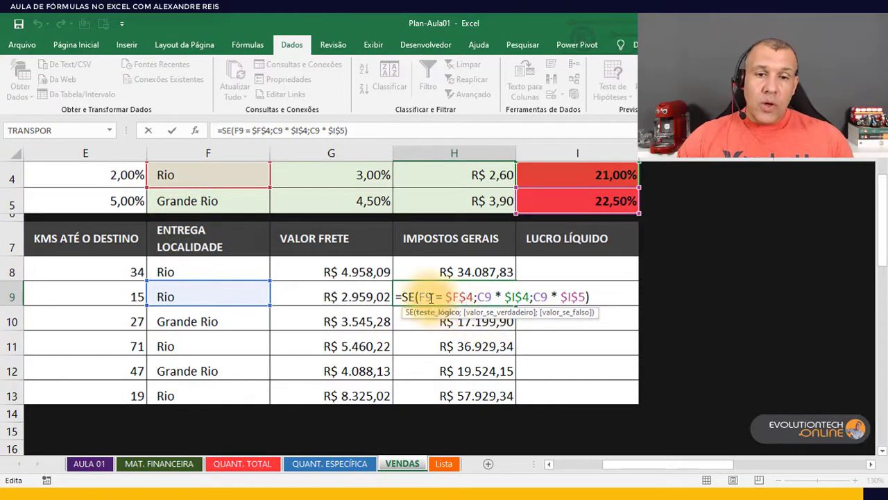
{"action": "key", "text": "Escape"}
{"action": "left_click", "coordinate": [452, 320]}
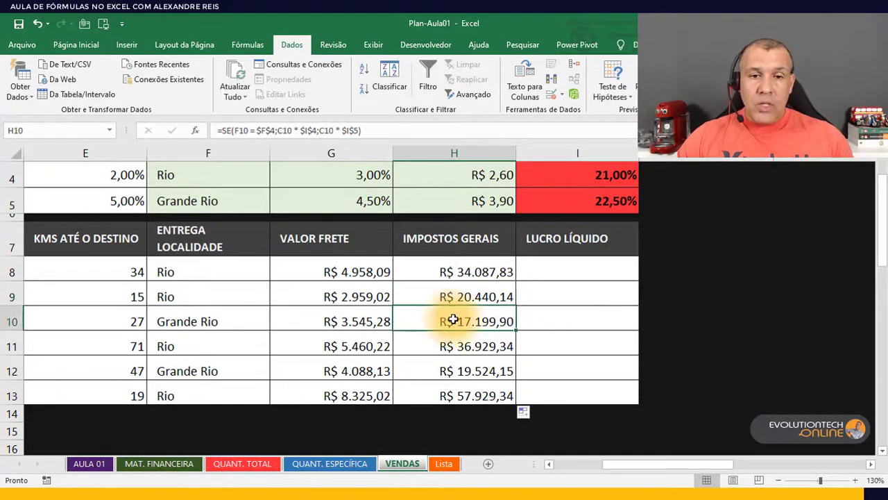
{"action": "double_click", "coordinate": [459, 322]}
{"action": "scroll", "coordinate": [615, 333], "scroll_direction": "up", "scroll_amount": 1}
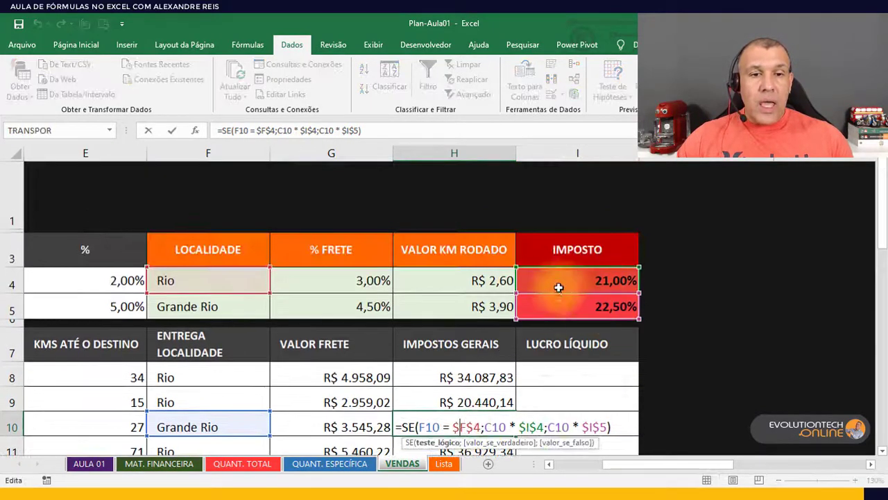
{"action": "key", "text": "Escape"}
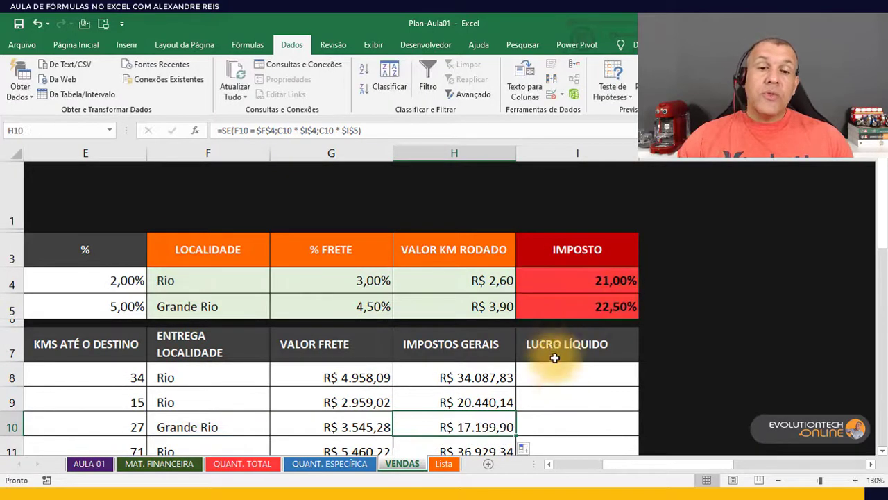
Enter the net profit formula =C8 - D8 - G8 - H8 in I8, subtracting commission, freight and general taxes from the sales value.
{"action": "left_click", "coordinate": [580, 375]}
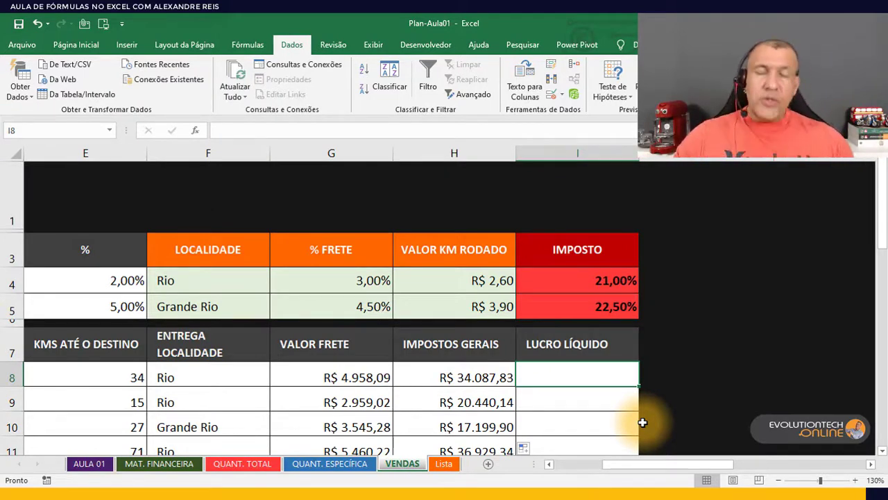
{"action": "type", "text": "="}
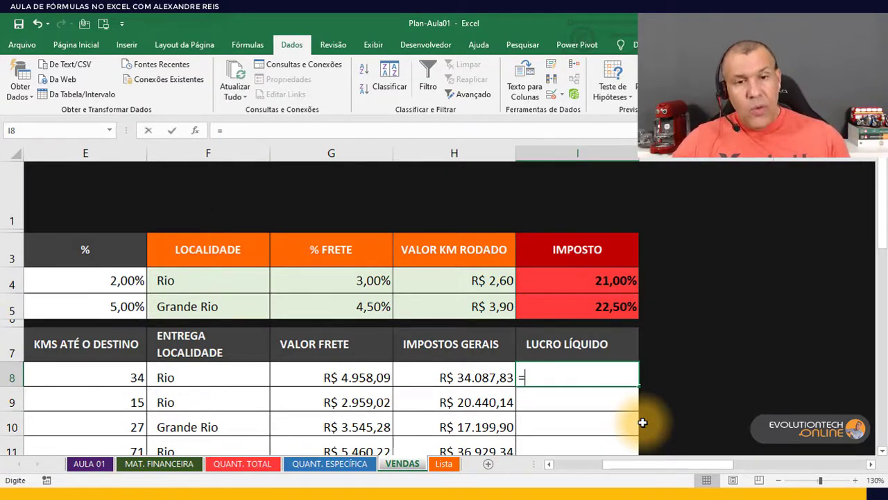
{"action": "left_click_drag", "start_coordinate": [697, 466], "coordinate": [673, 471]}
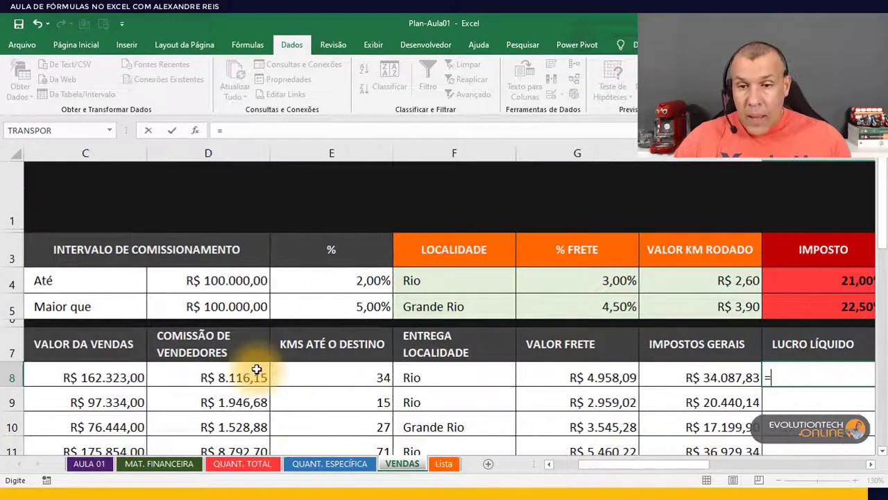
{"action": "left_click", "coordinate": [123, 375]}
{"action": "type", "text": "-"}
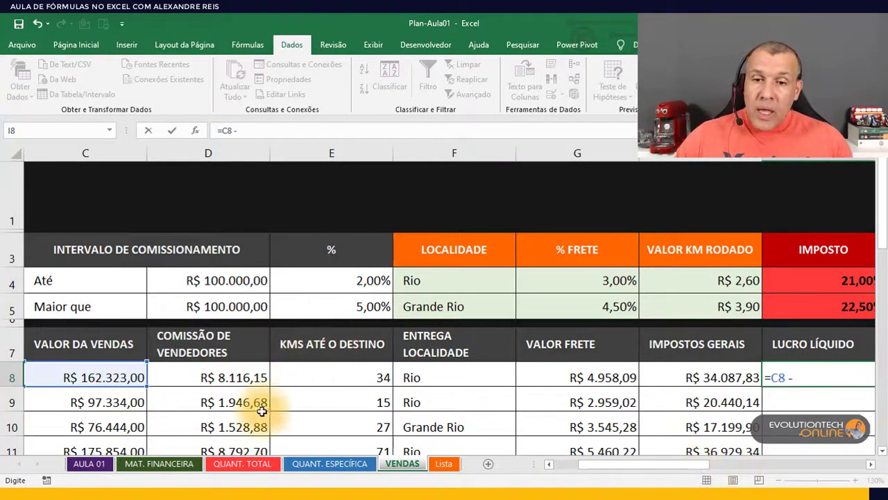
{"action": "left_click", "coordinate": [238, 376]}
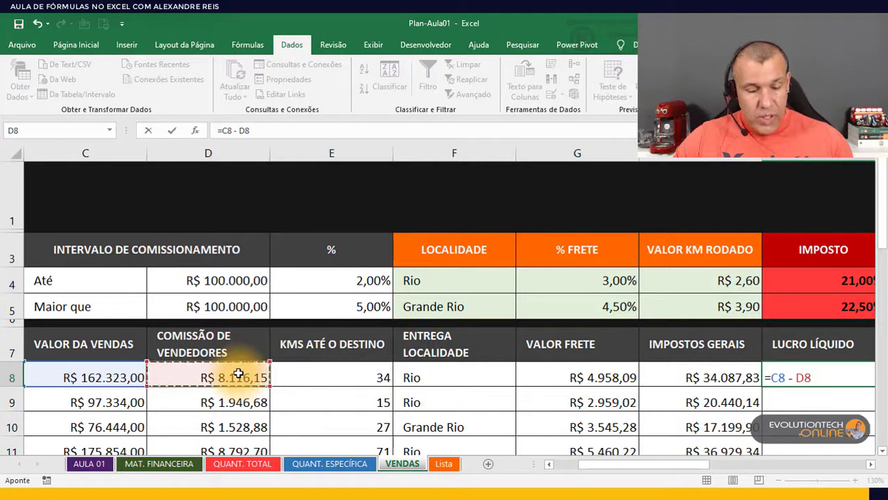
{"action": "type", "text": "-"}
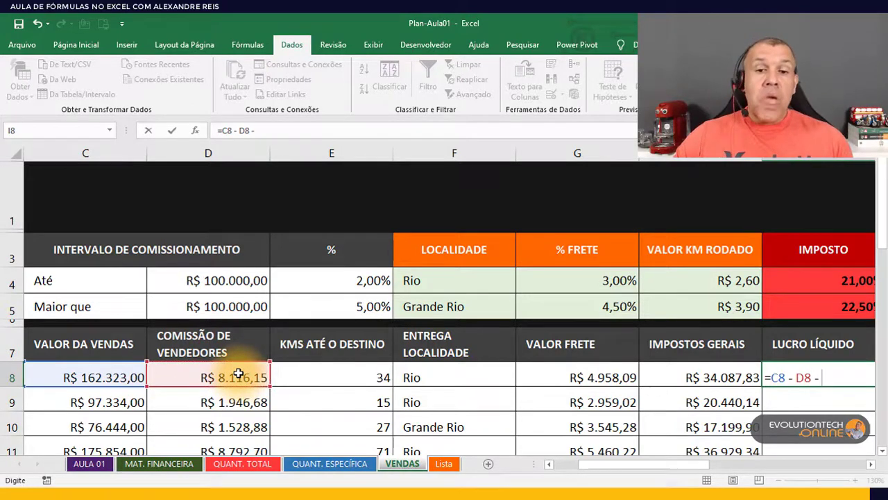
{"action": "left_click", "coordinate": [566, 383]}
{"action": "type", "text": "-"}
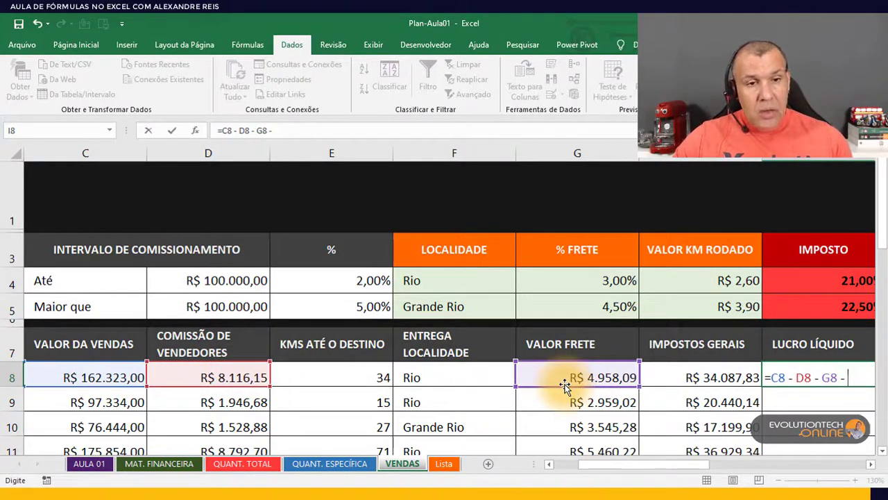
{"action": "left_click", "coordinate": [670, 375]}
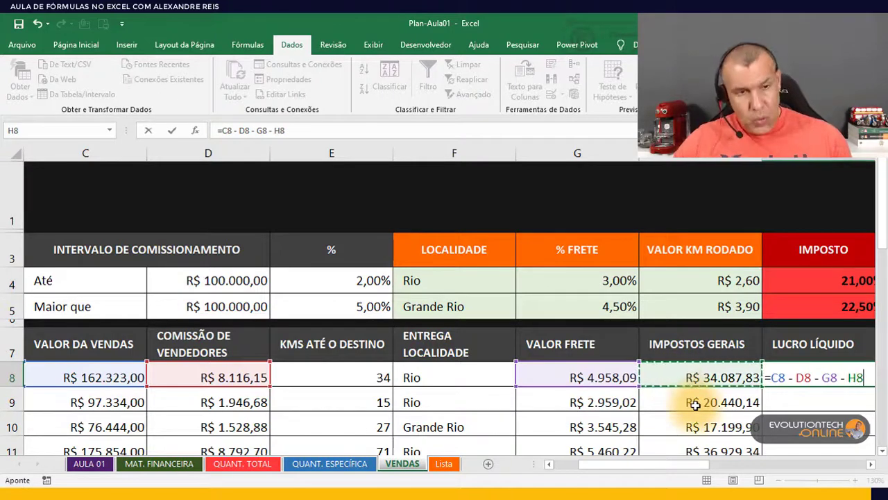
{"action": "key", "text": "Return"}
Copy the net profit formula from I8 down through I13.
{"action": "left_click", "coordinate": [687, 376]}
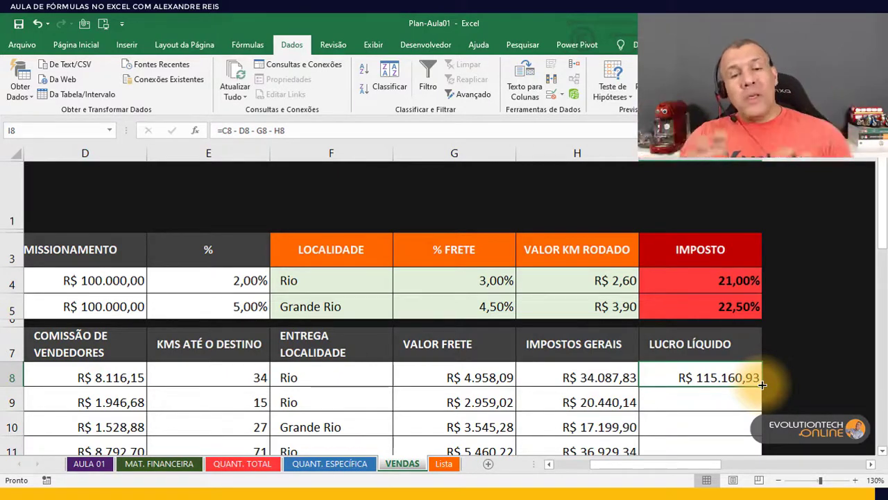
{"action": "scroll", "coordinate": [761, 385], "scroll_direction": "down", "scroll_amount": 1}
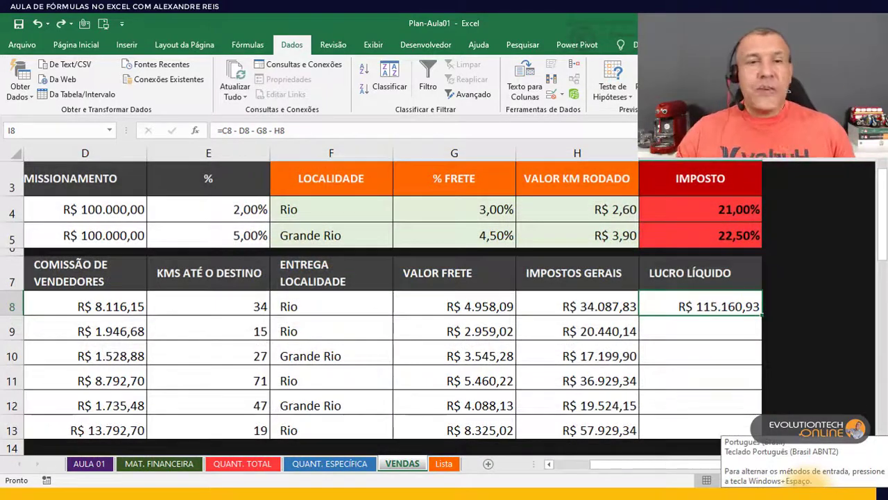
{"action": "double_click", "coordinate": [763, 316]}
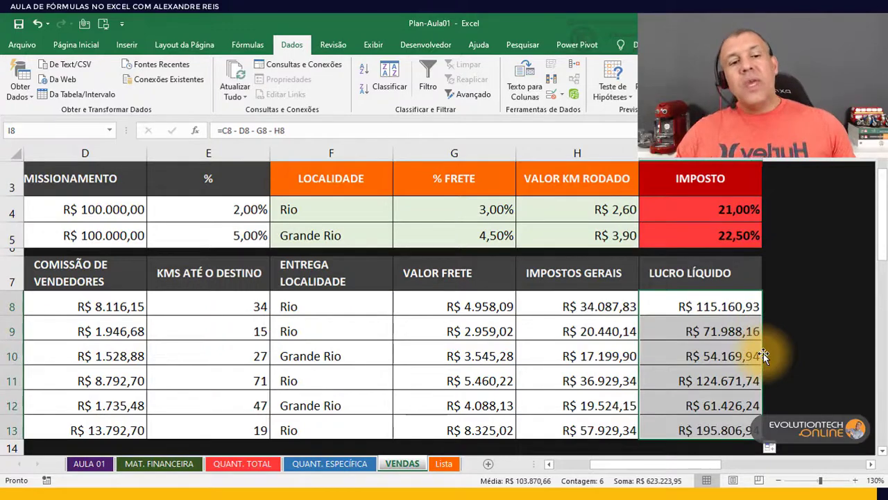